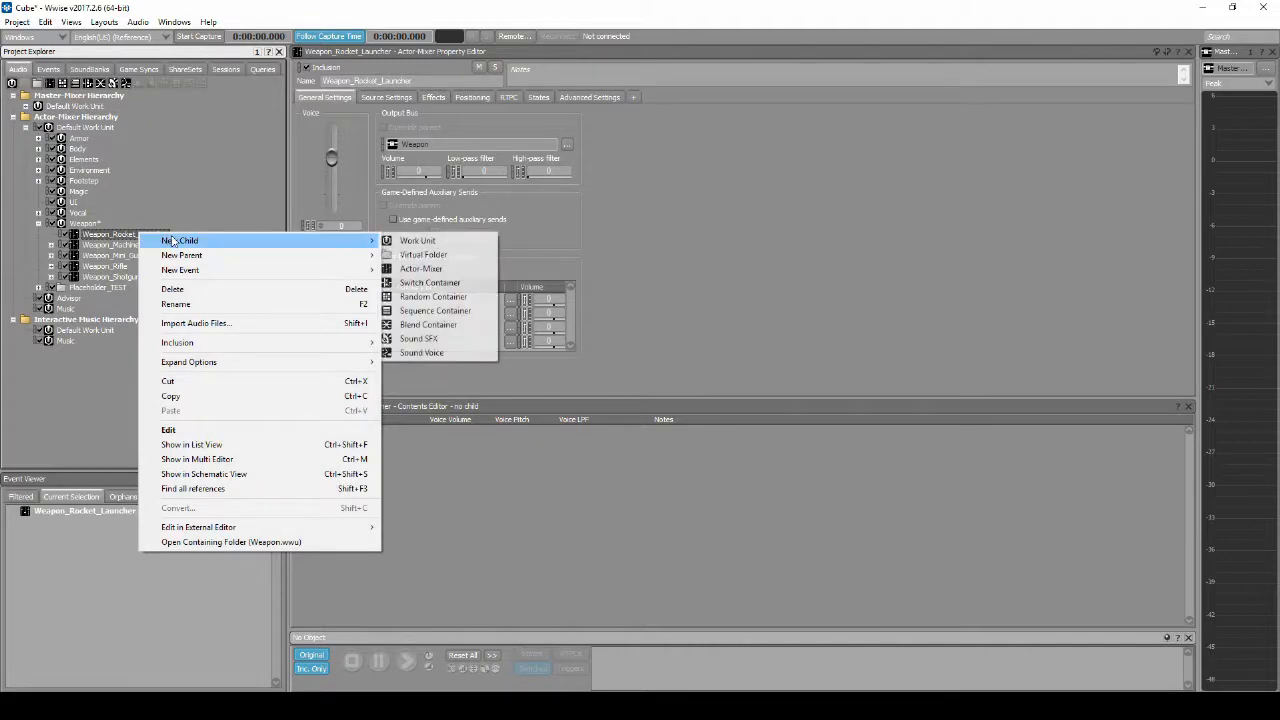
# Step: Create a random container named Weapon_Rocket_Launcher_Fire inside the Weapon_Rocket_Launcher actor-mixer
pyautogui.click(434, 297)
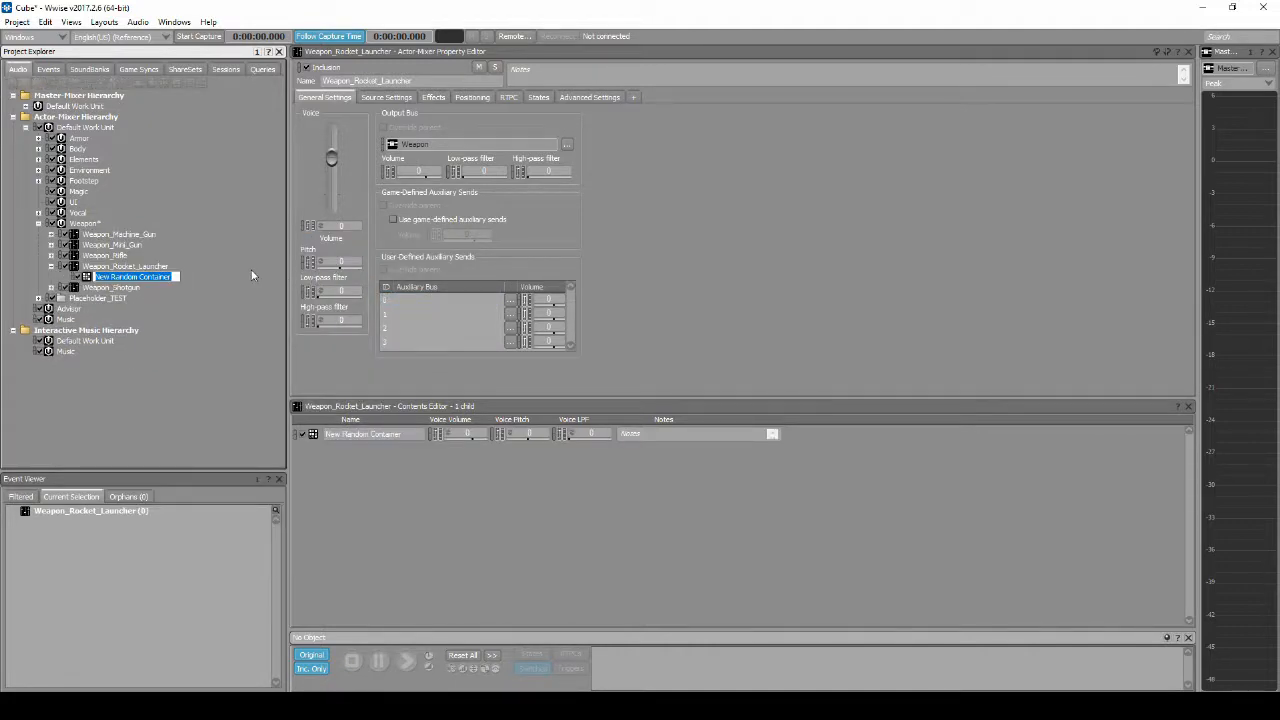
pyautogui.write('Weapon_Rocket_Launcher_Fire')
pyautogui.press('Return')
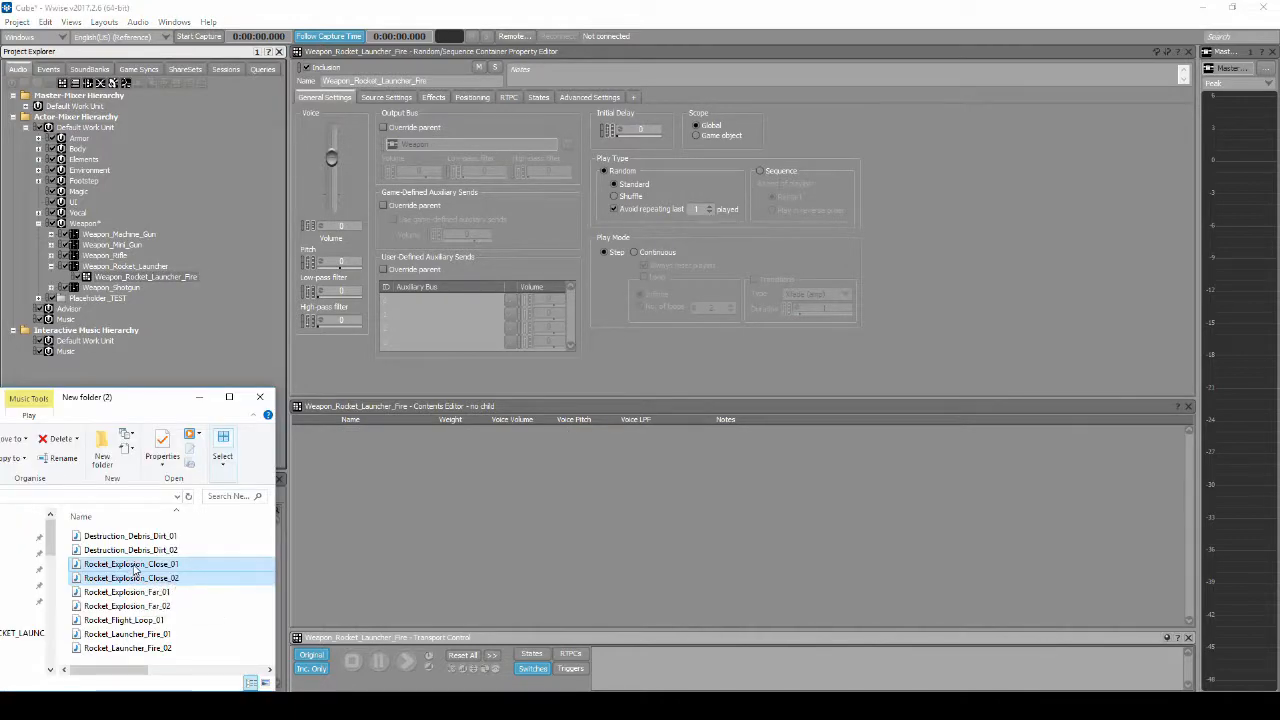
# Step: Start importing Rocket_Explosion_Close_01 and 02 into Weapon_Rocket_Launcher_Fire and create a ROCKET_LAUNCHER folder inside the WEAPON originals folder
pyautogui.moveTo(132, 568); pyautogui.dragTo(170, 276)
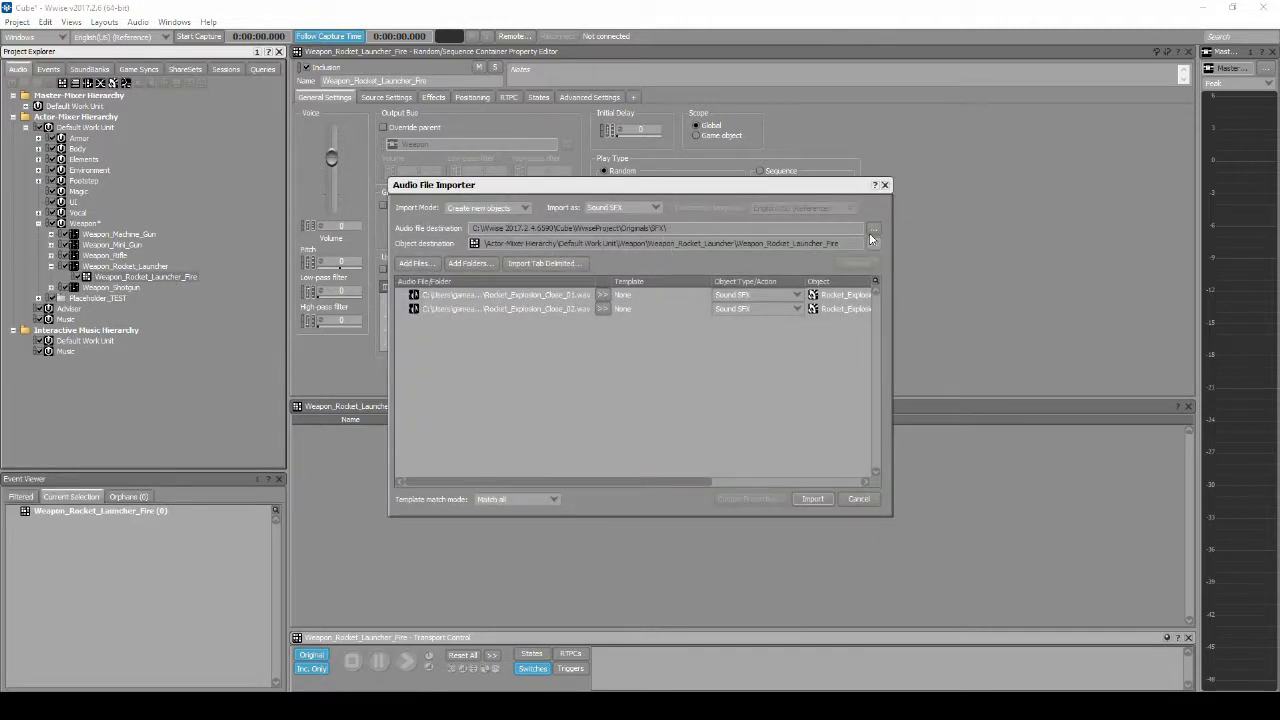
pyautogui.click(873, 229)
pyautogui.click(599, 400)
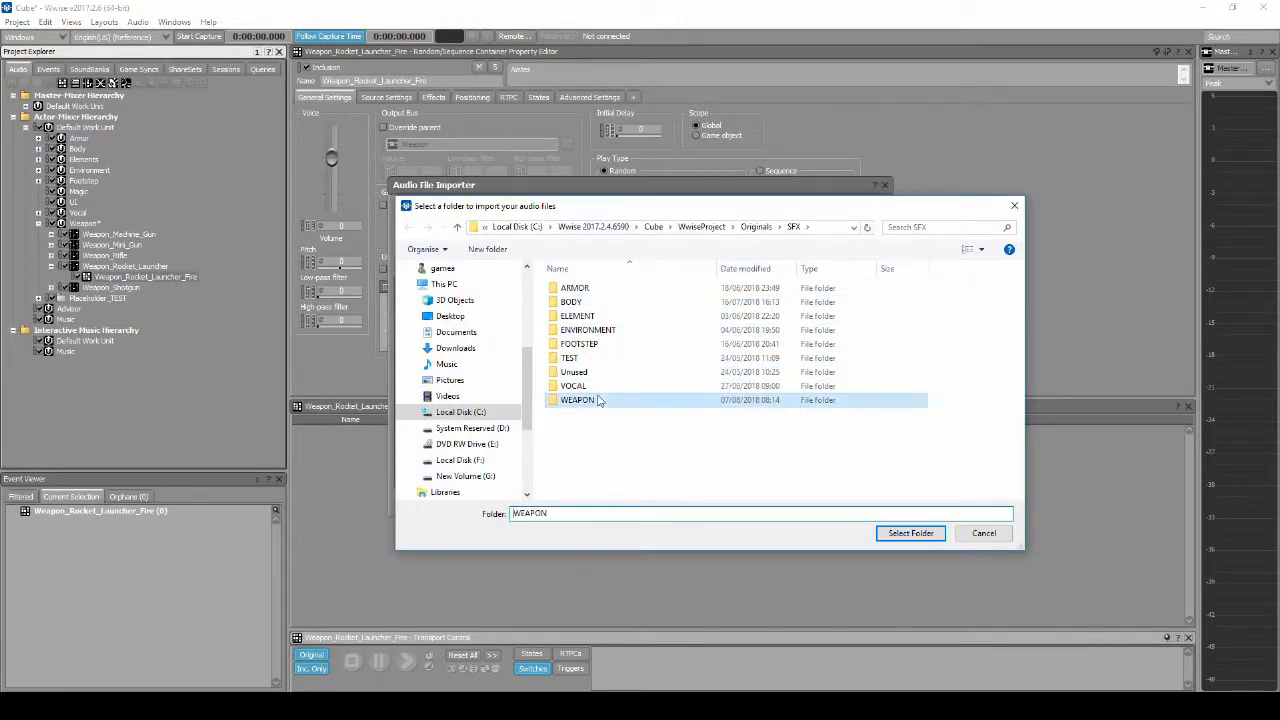
pyautogui.doubleClick(599, 400)
pyautogui.rightClick(600, 400)
pyautogui.moveTo(632, 569)
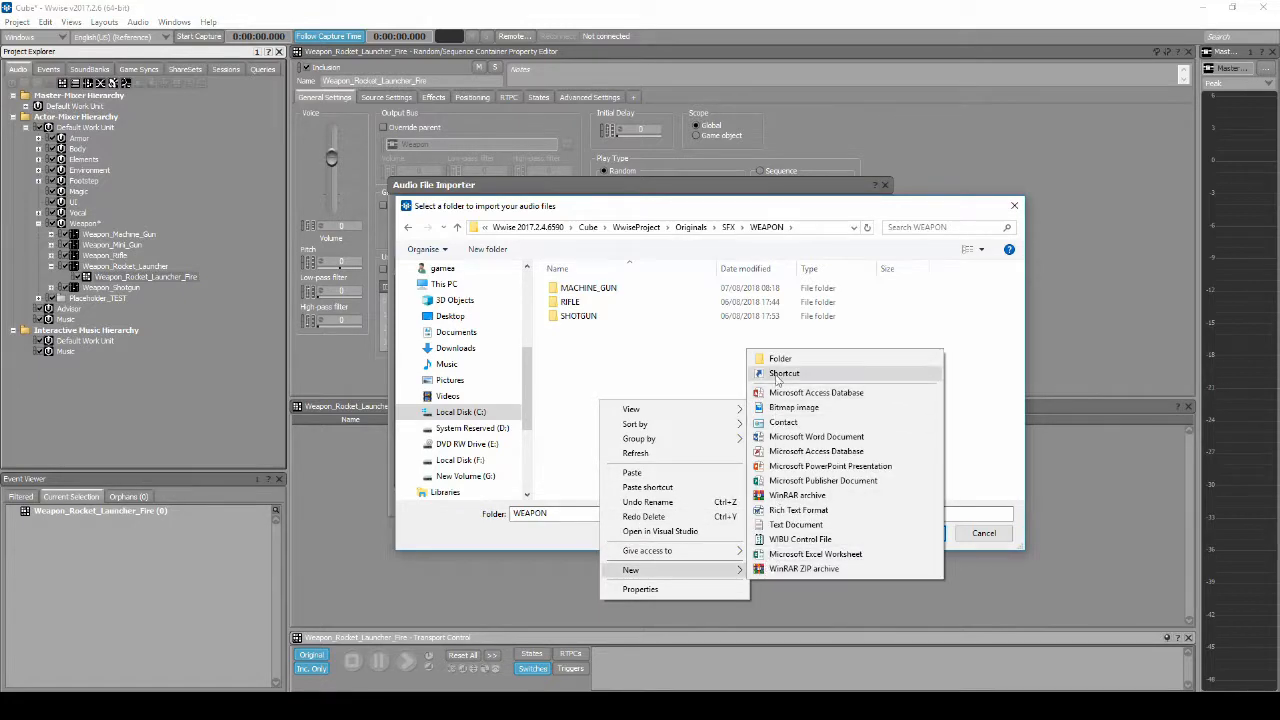
pyautogui.click(780, 358)
pyautogui.write('ROCKET')
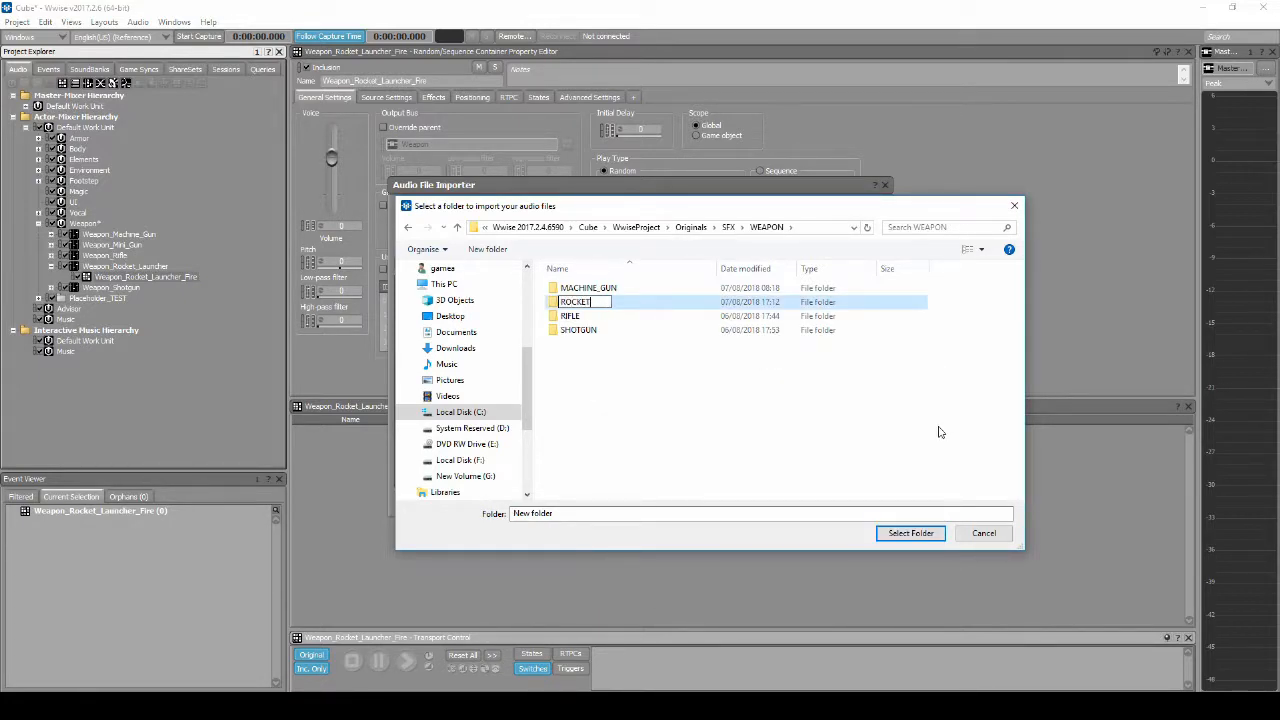
pyautogui.write('_LAUNCHER')
pyautogui.press('Return')
# Step: Choose ROCKET_LAUNCHER as the audio file destination and import the two explosion sounds
pyautogui.doubleClick(600, 302)
pyautogui.click(910, 533)
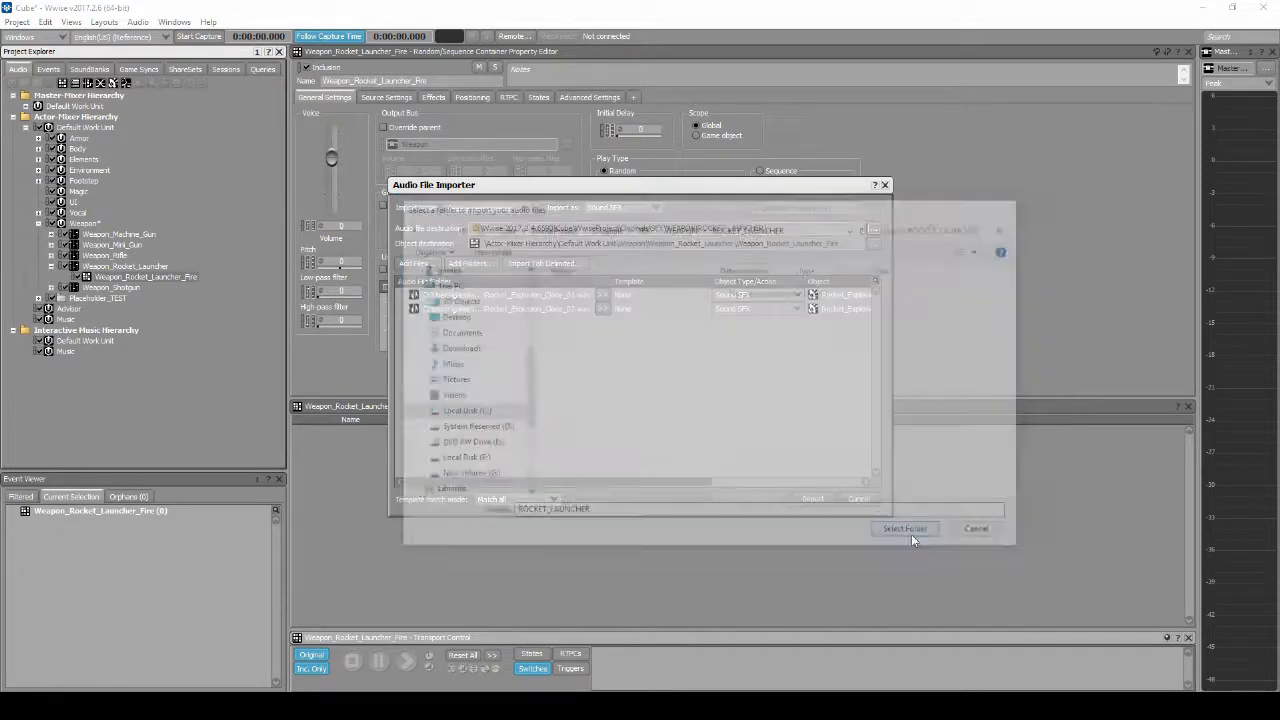
pyautogui.click(813, 499)
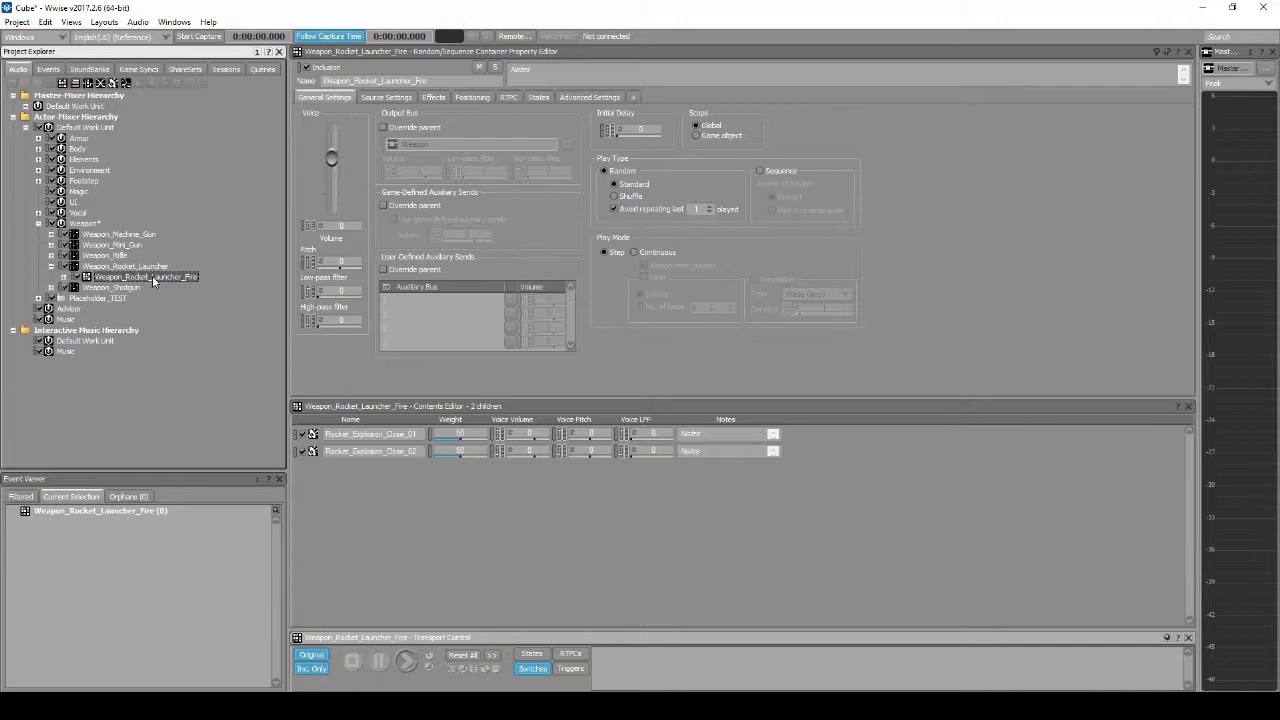
# Step: Override the parent positioning of Weapon_Rocket_Launcher_Fire, set it to 3D and assign the Weapon_Fire attenuation ShareSet
pyautogui.click(472, 97)
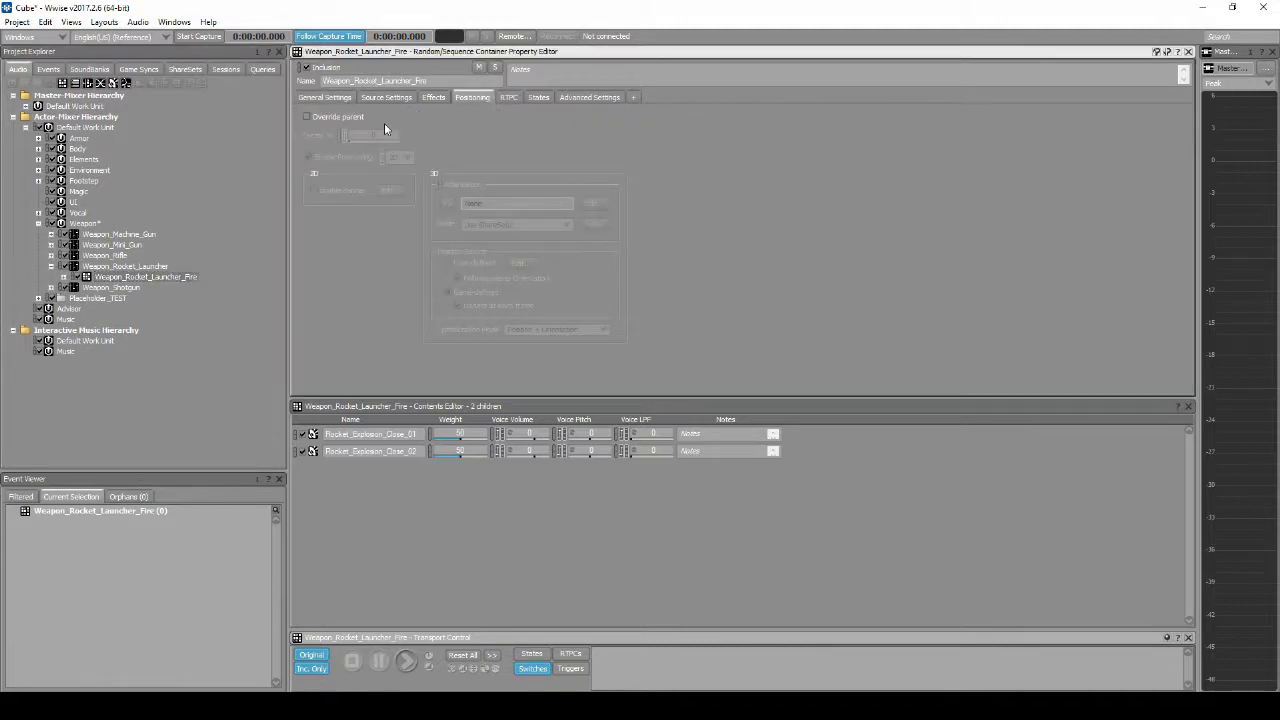
pyautogui.click(306, 117)
pyautogui.click(408, 180)
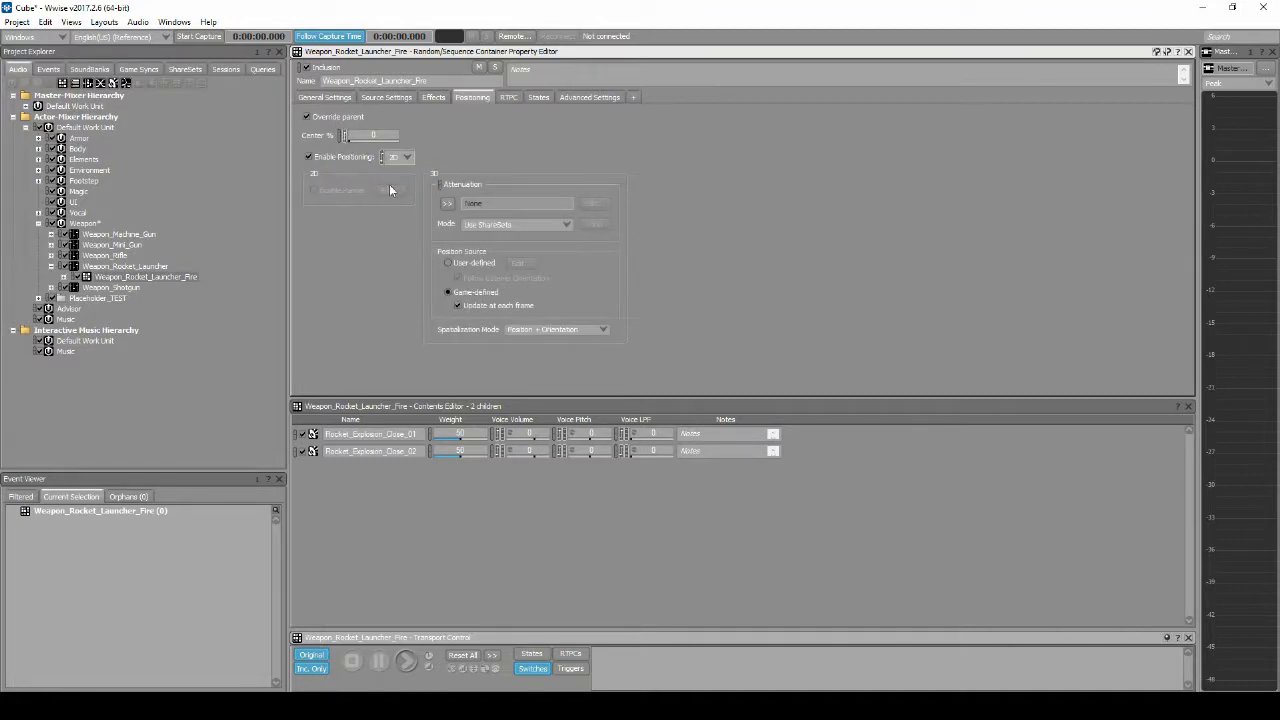
pyautogui.click(446, 204)
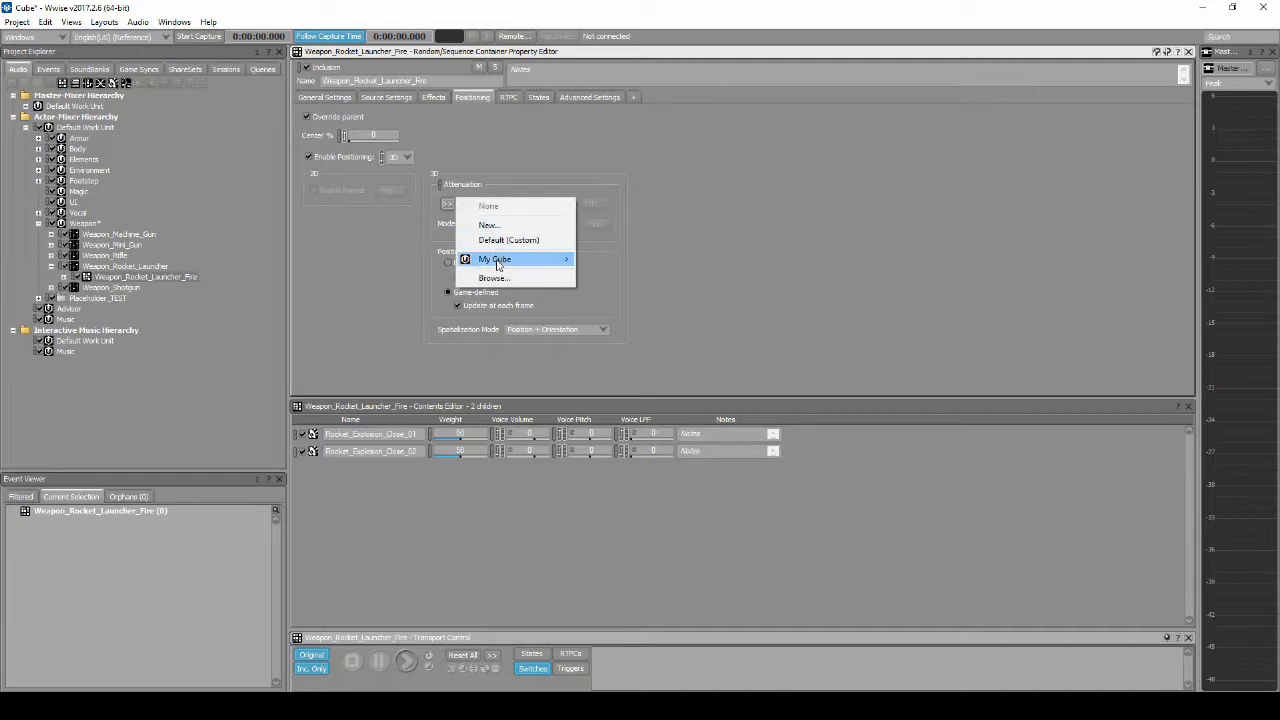
pyautogui.moveTo(504, 264)
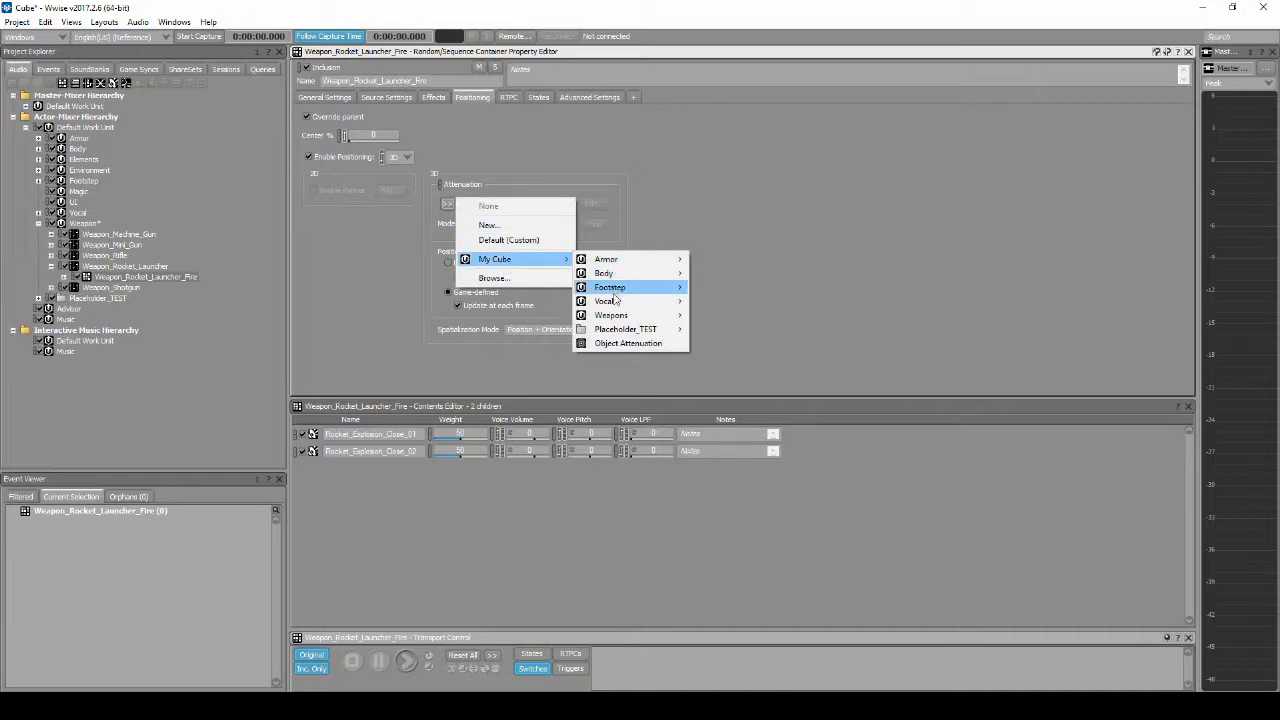
pyautogui.moveTo(632, 316)
pyautogui.click(730, 329)
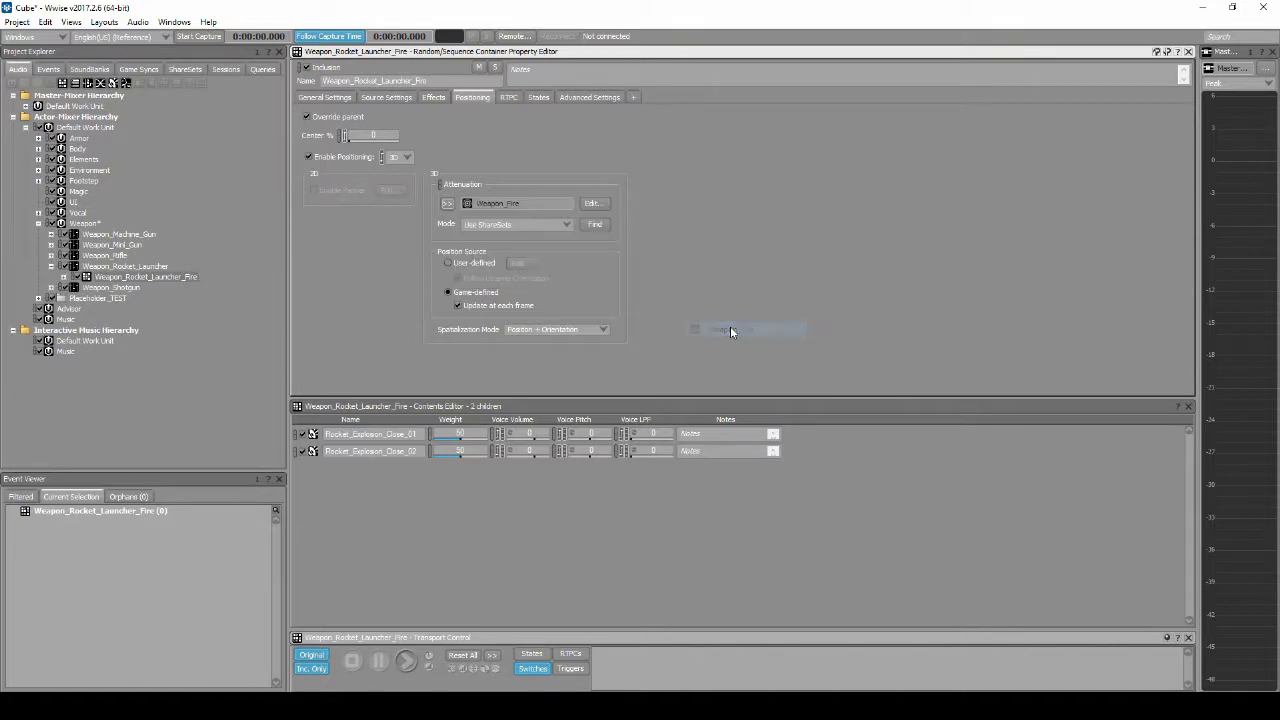
# Step: Create a virtual folder named Weapon_Rocket_Launcher in the Weapon work unit of the events hierarchy
pyautogui.click(60, 72)
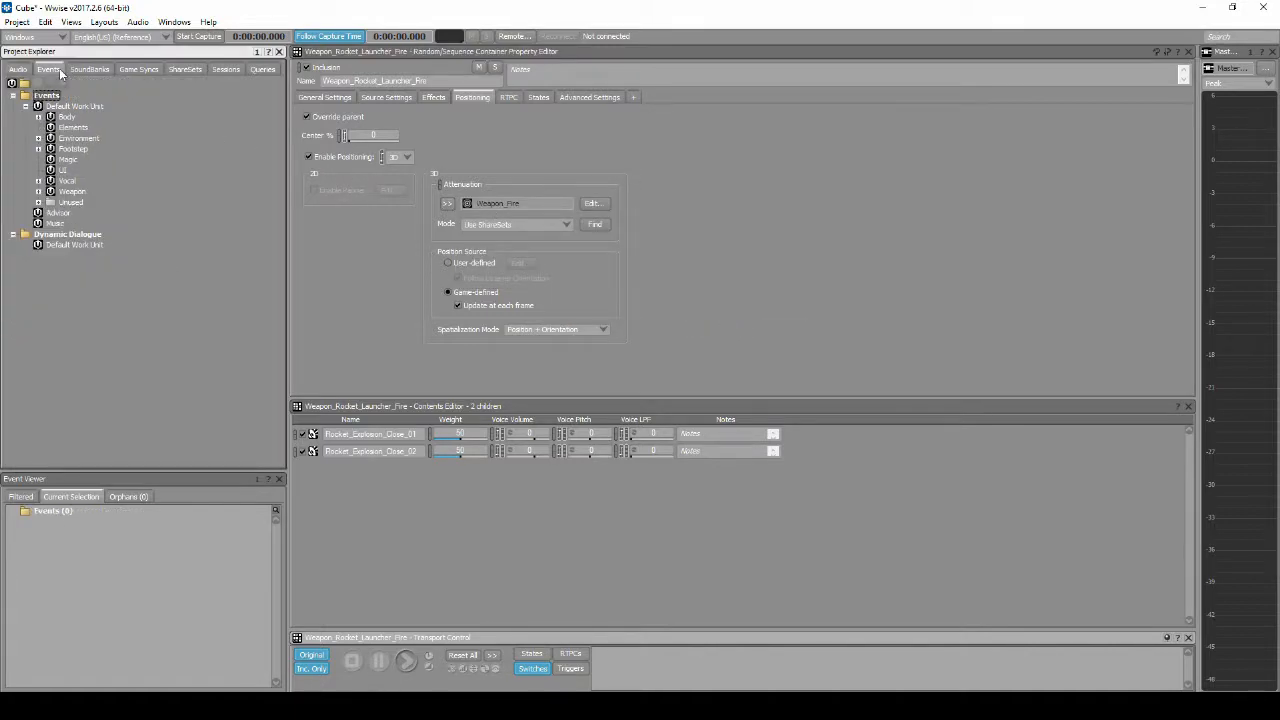
pyautogui.click(72, 191)
pyautogui.doubleClick(72, 193)
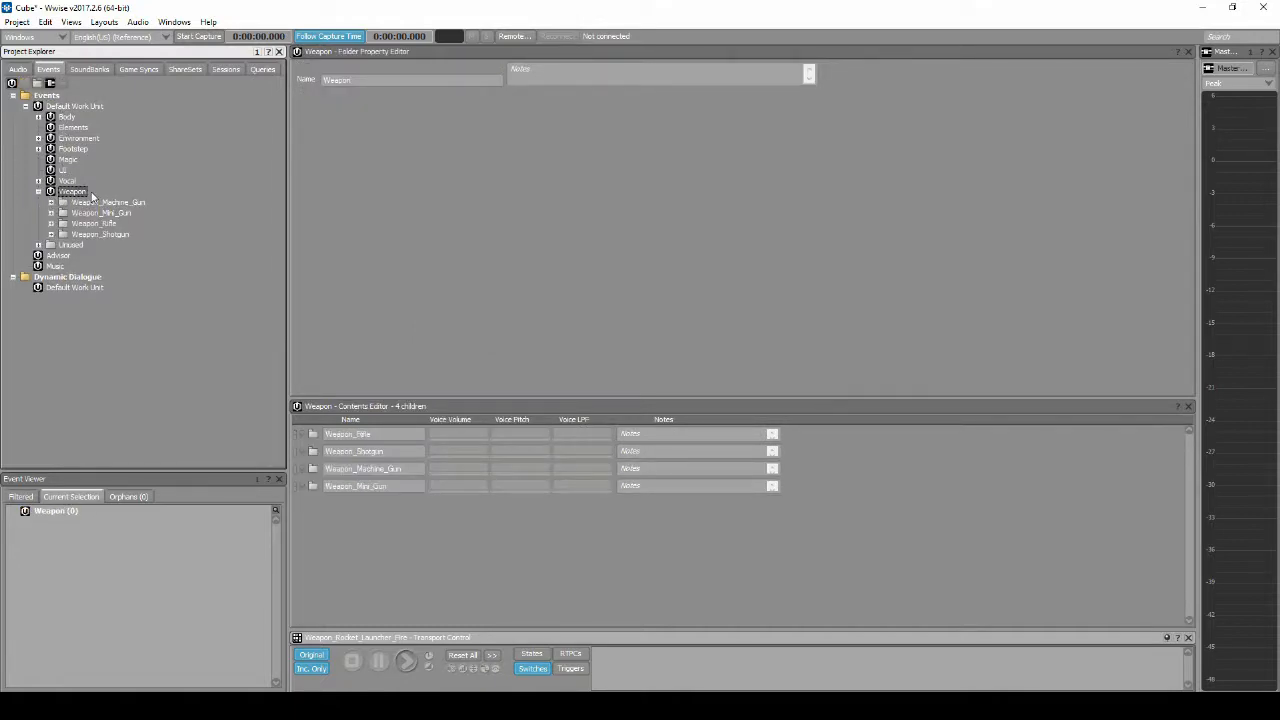
pyautogui.rightClick(83, 194)
pyautogui.moveTo(290, 201)
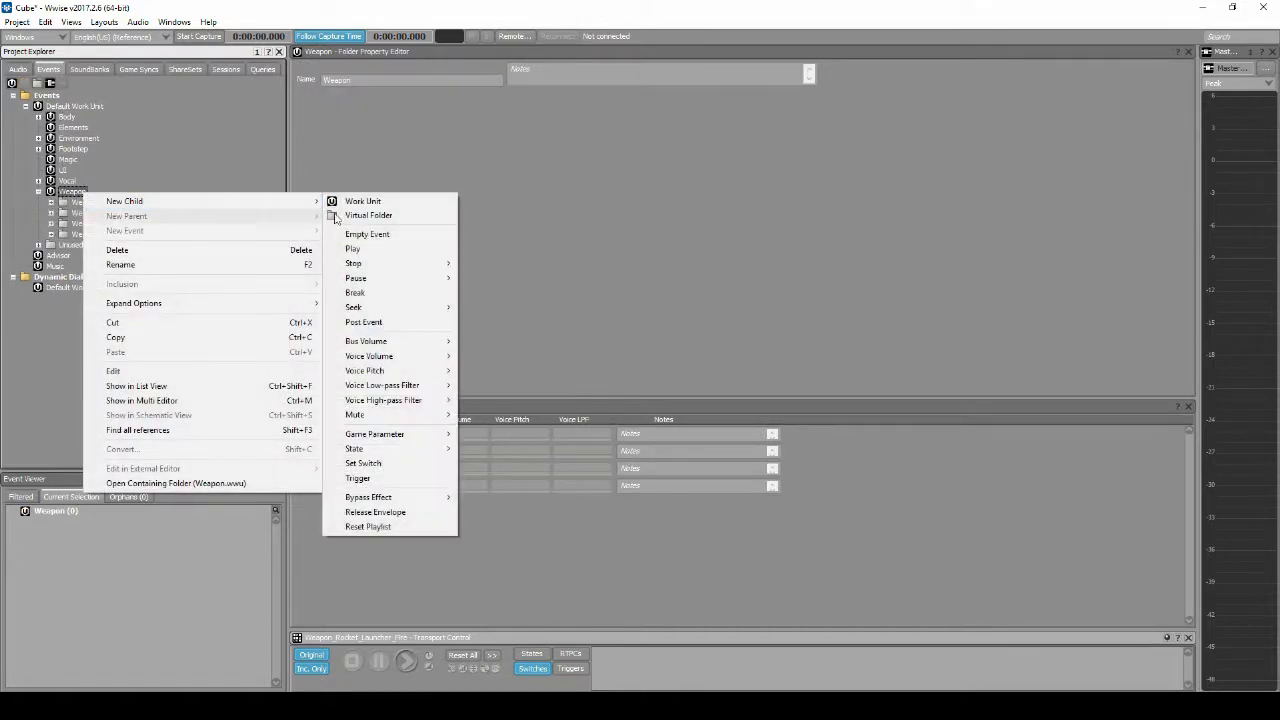
pyautogui.click(370, 215)
pyautogui.write('Weapon_Rock')
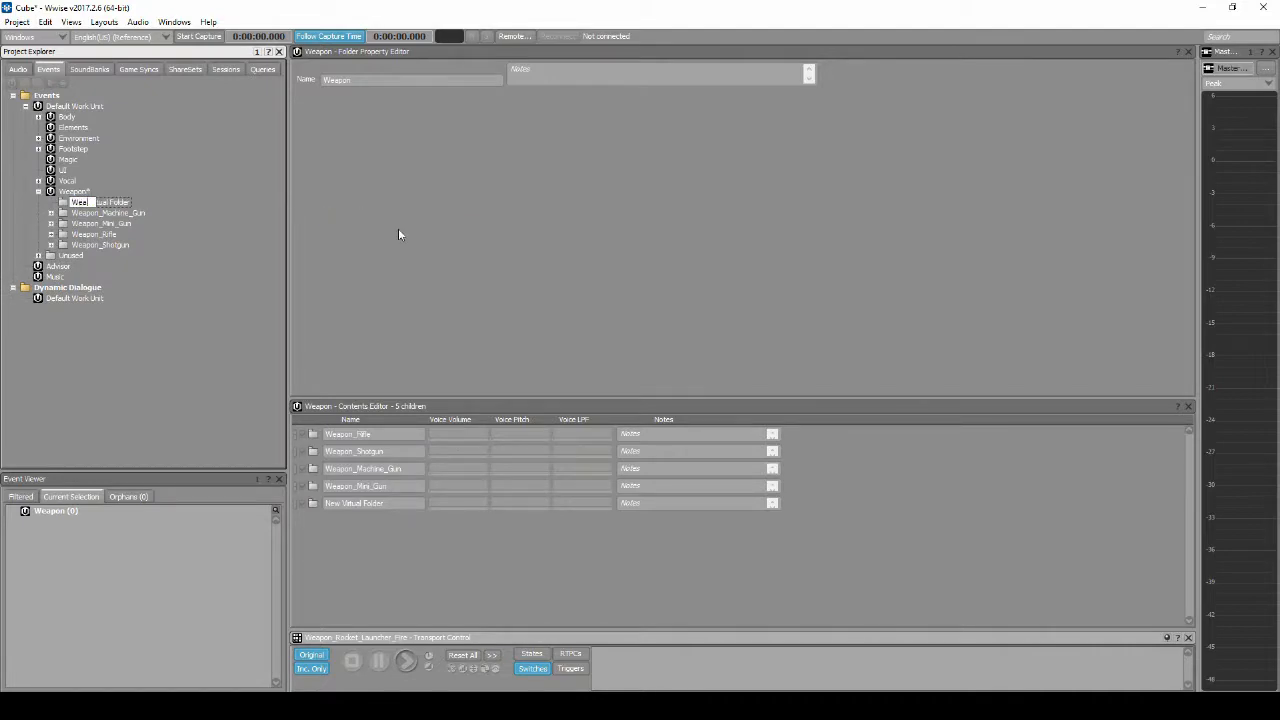
pyautogui.write('et_Launcher')
pyautogui.press('Return')
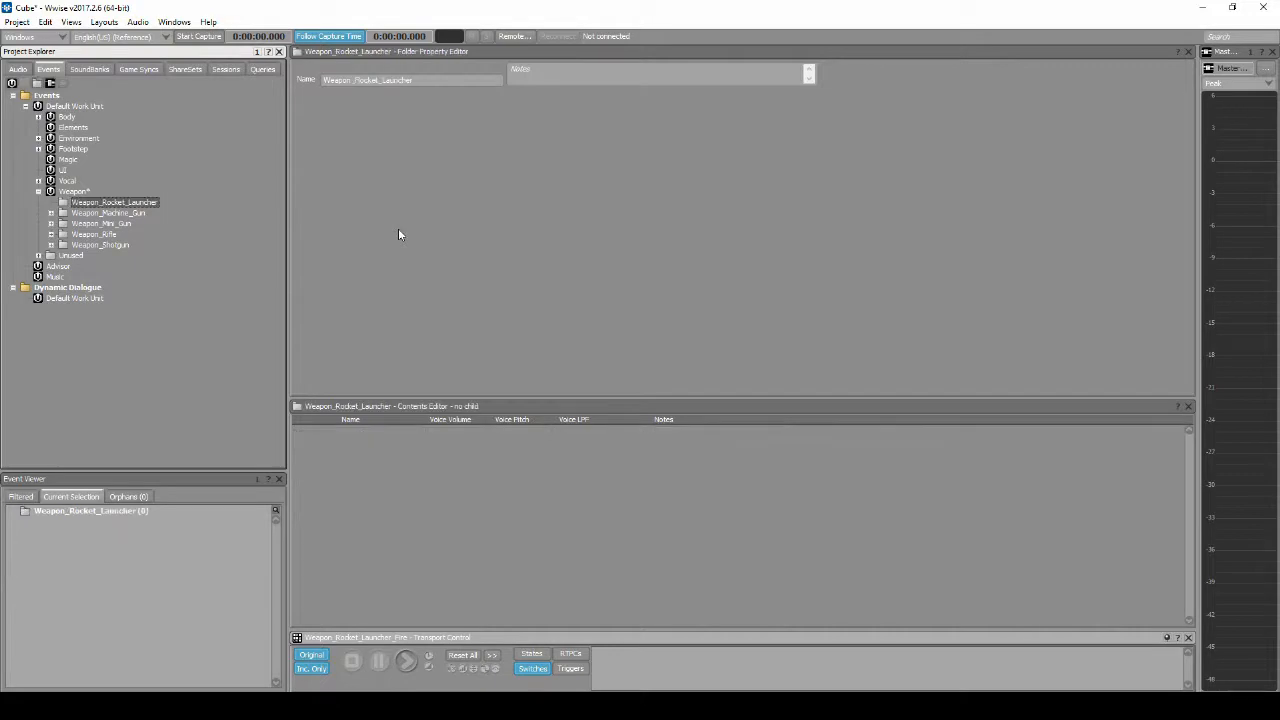
# Step: Move the Fire_Rocket_Player event from the Unused folder into the Weapon_Rocket_Launcher event folder
pyautogui.click(38, 255)
pyautogui.scroll(-5, 120, 277)
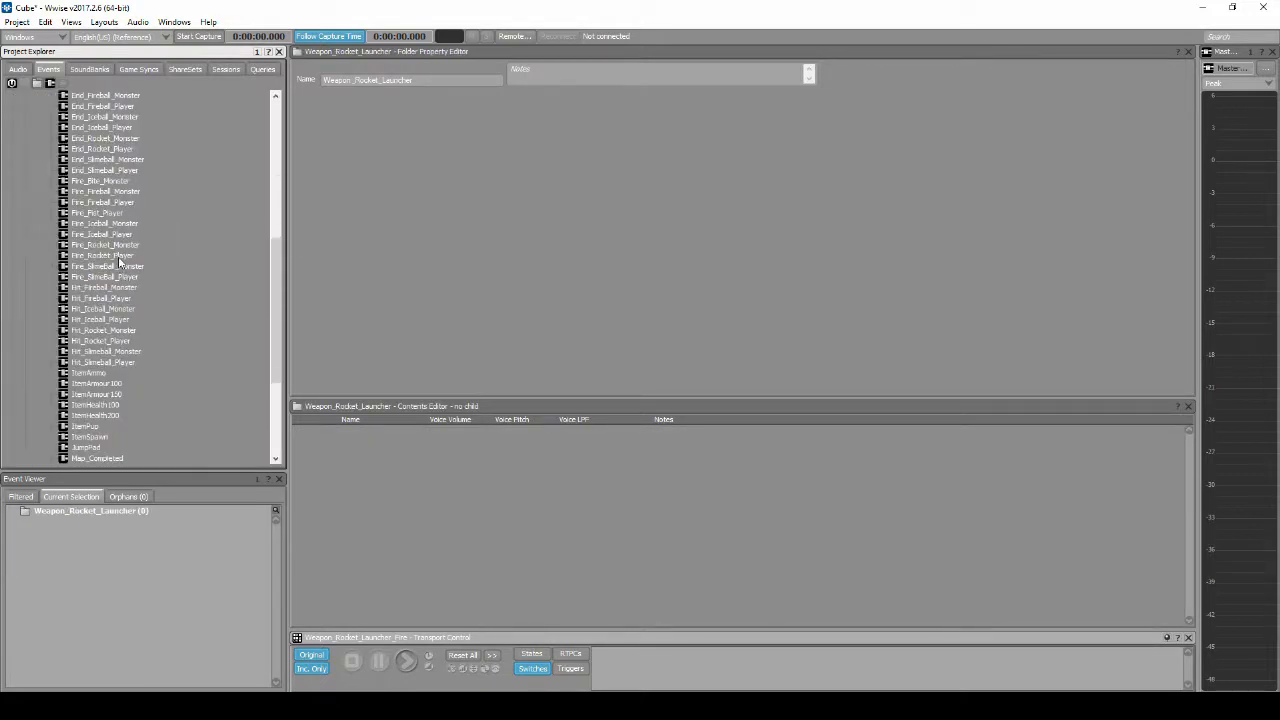
pyautogui.click(110, 256)
pyautogui.rightClick(119, 260)
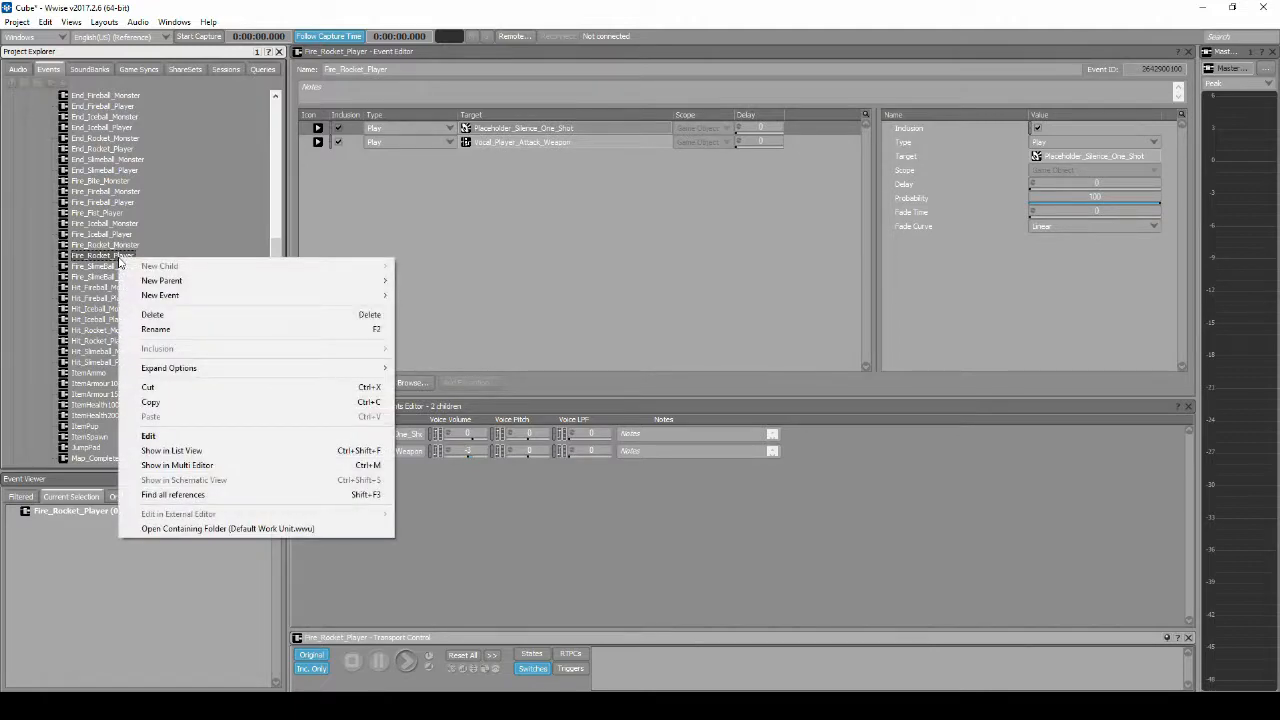
pyautogui.click(170, 372)
pyautogui.scroll(4, 160, 265)
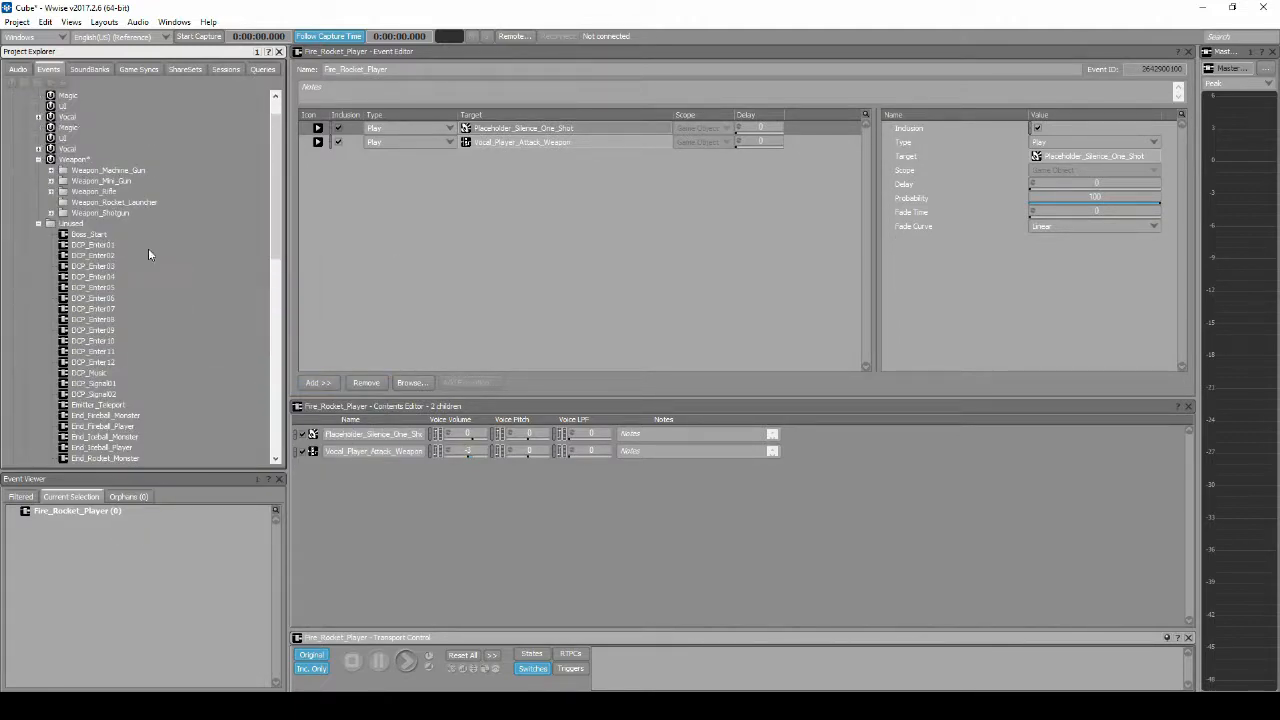
pyautogui.rightClick(122, 234)
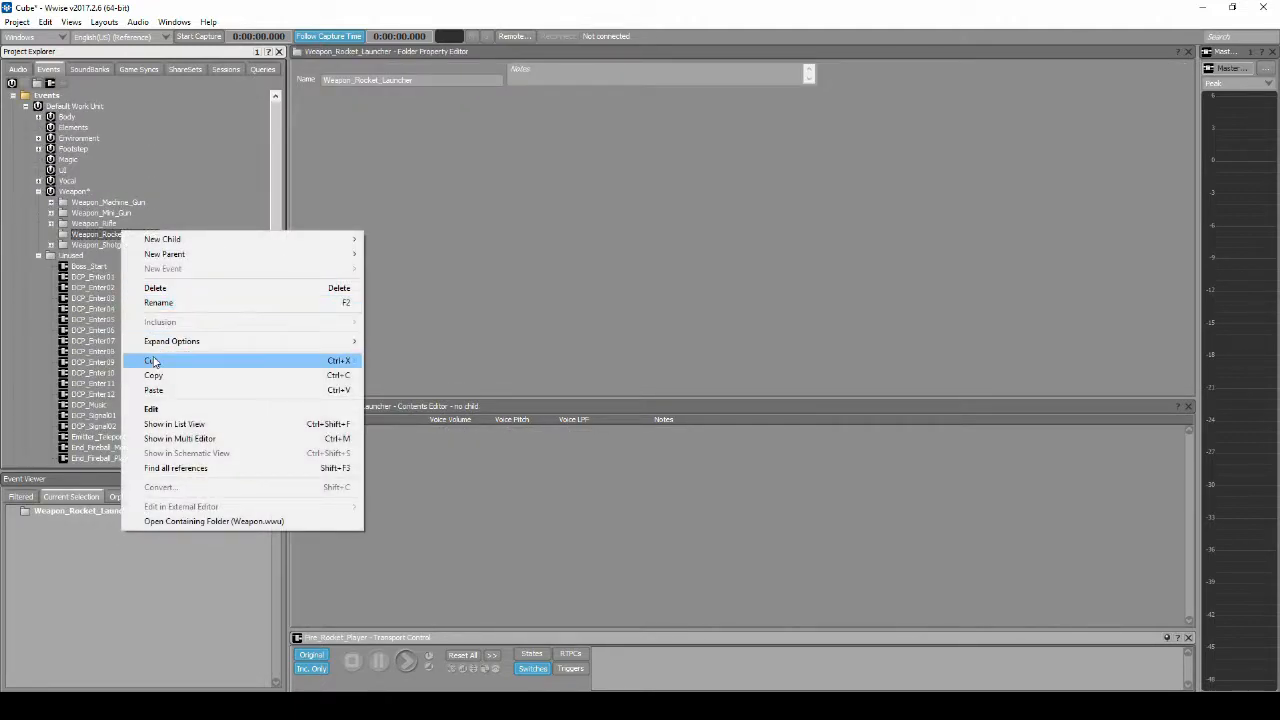
pyautogui.click(155, 390)
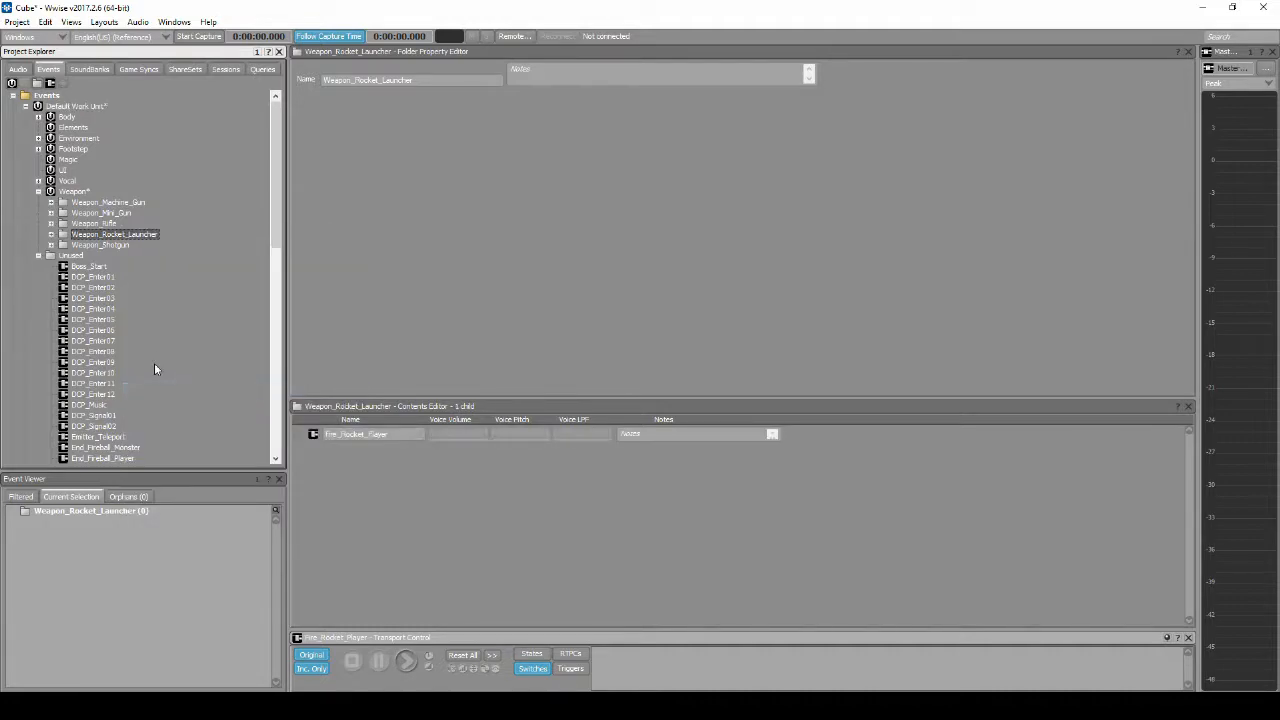
pyautogui.click(51, 234)
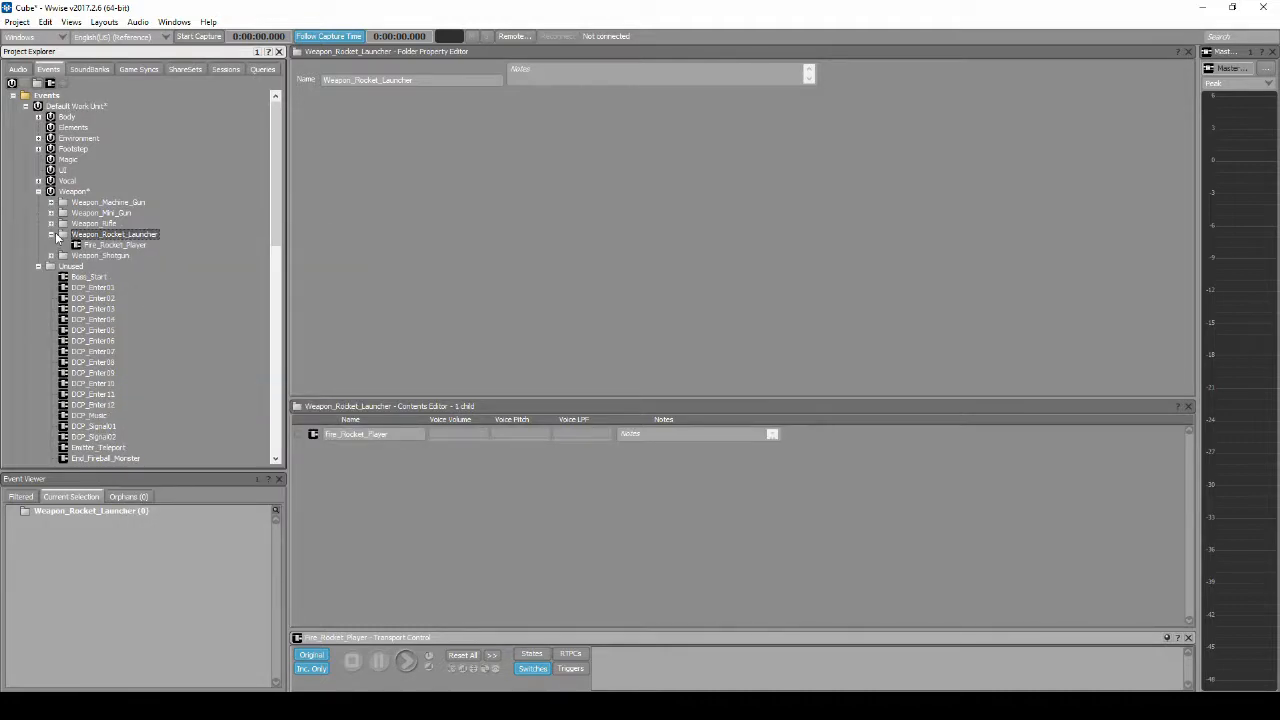
# Step: Replace the Placeholder_Silence_One_Shot target in the Fire_Rocket_Player event with the Weapon_Rocket_Launcher_Fire container
pyautogui.click(112, 245)
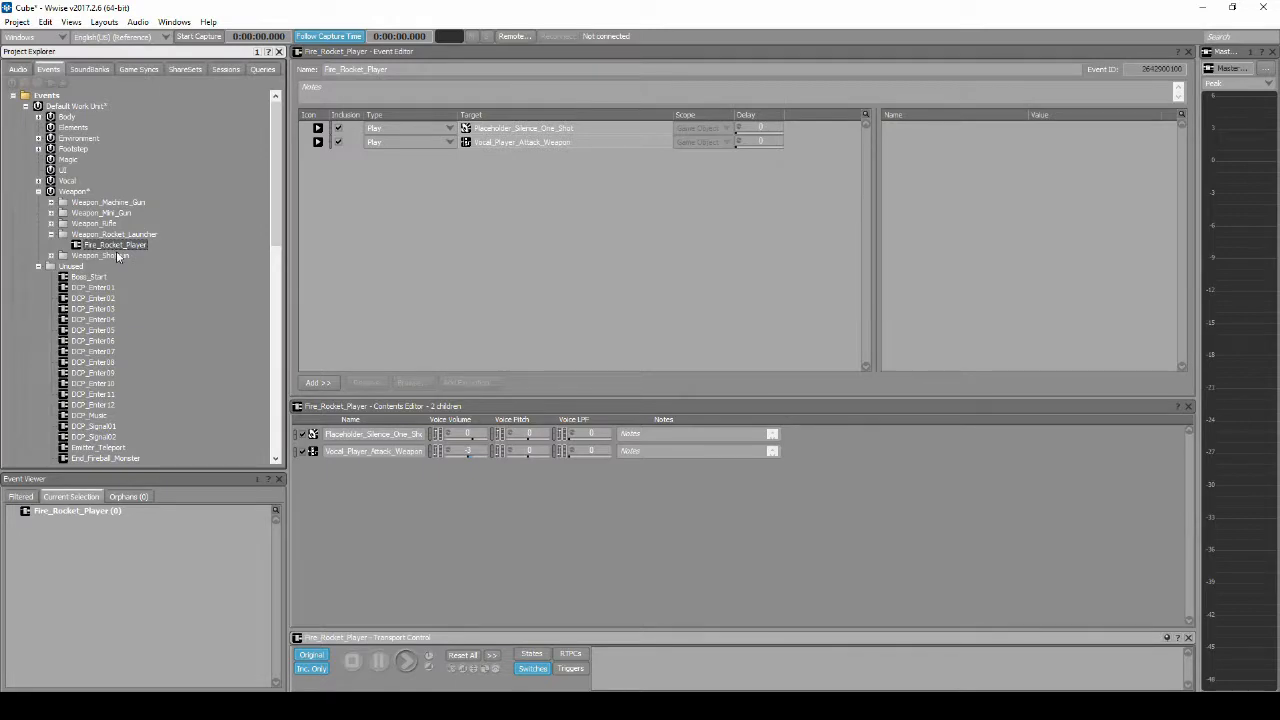
pyautogui.click(18, 72)
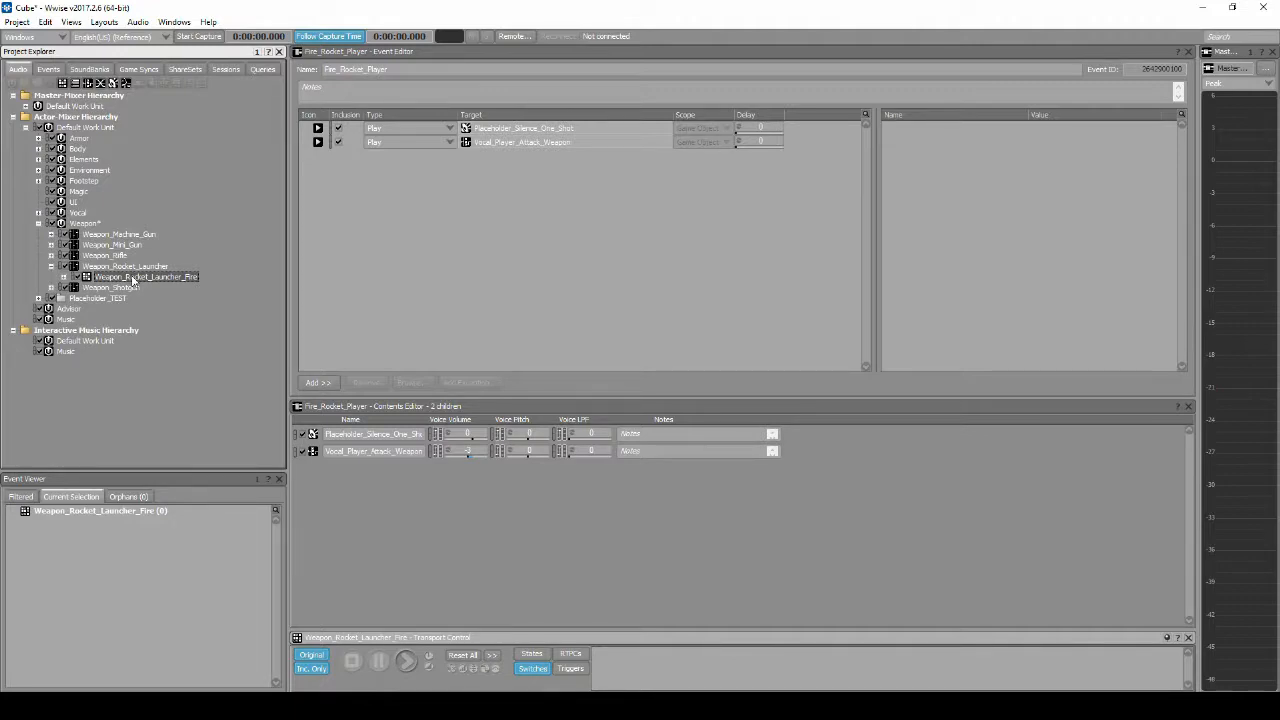
pyautogui.moveTo(132, 281); pyautogui.dragTo(510, 130)
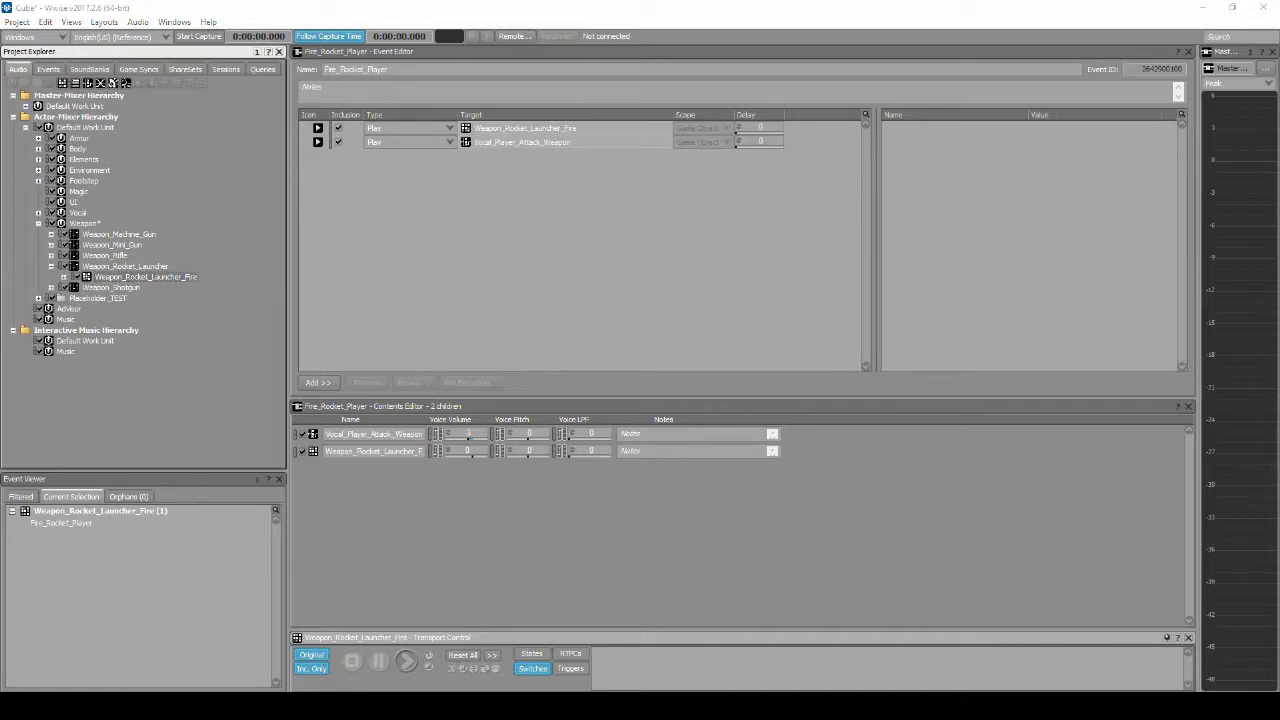
# Step: Save the project and open the SoundBank layout
pyautogui.click(17, 21)
pyautogui.click(28, 67)
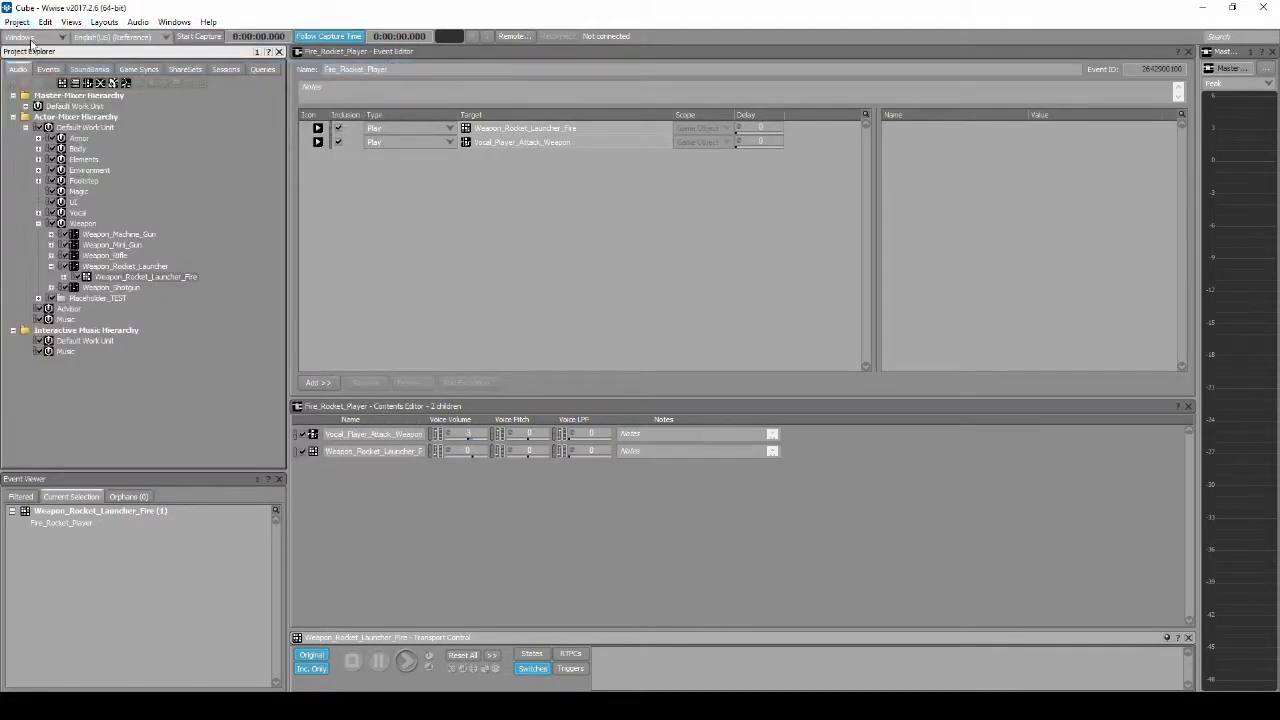
pyautogui.click(104, 21)
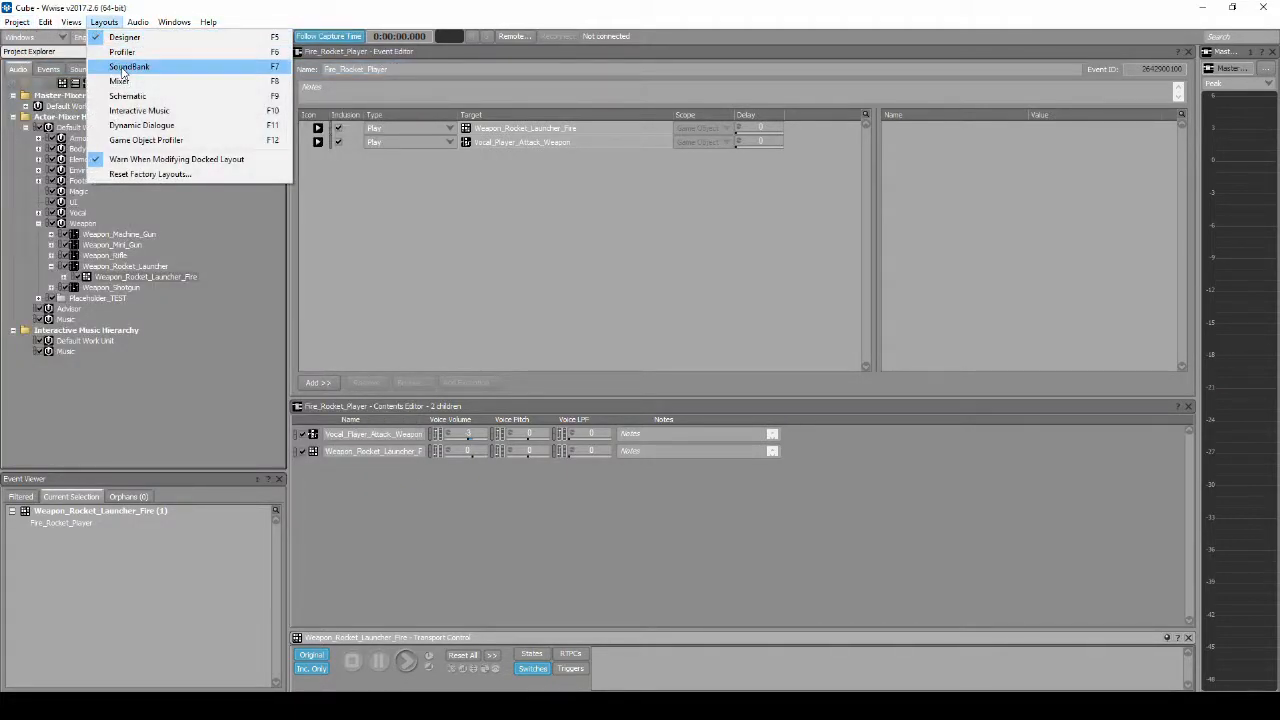
pyautogui.click(124, 66)
pyautogui.click(557, 83)
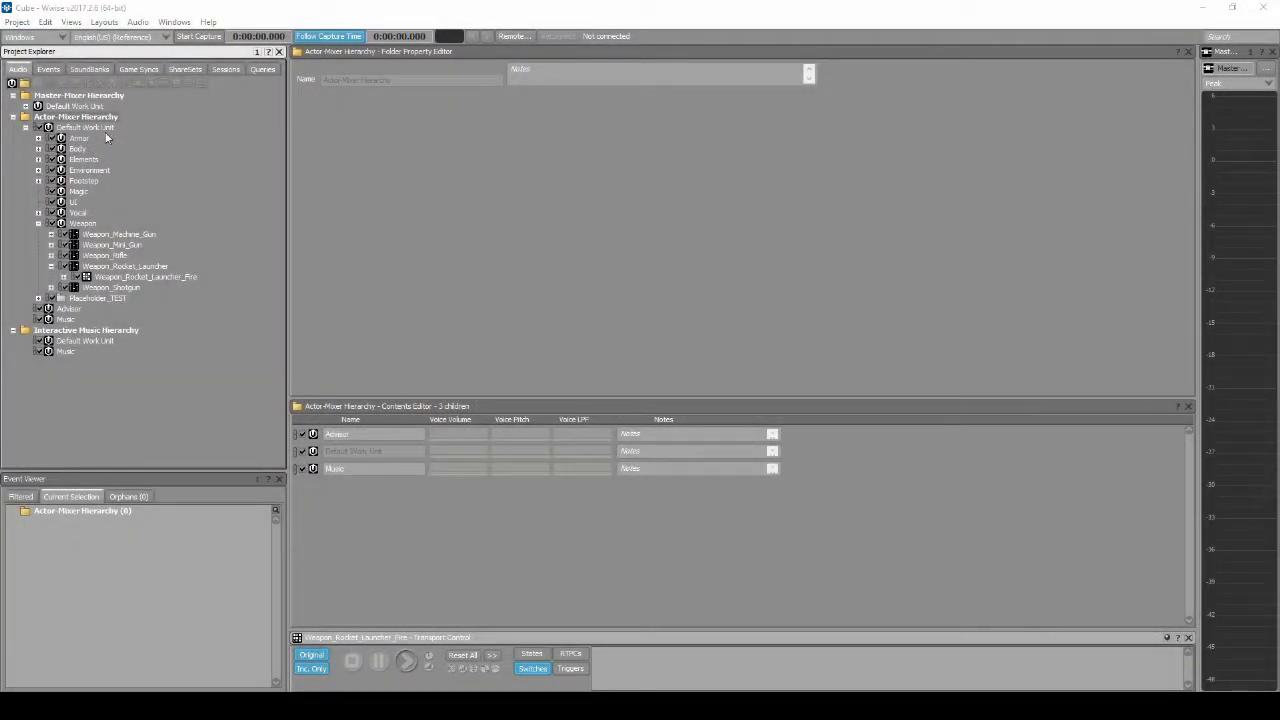
# Step: Import Rocket_Flight_Loop_01 into the Weapon_Rocket_Launcher actor-mixer, with WEAPON\ROCKET_LAUNCHER as the audio file destination
pyautogui.click(120, 267)
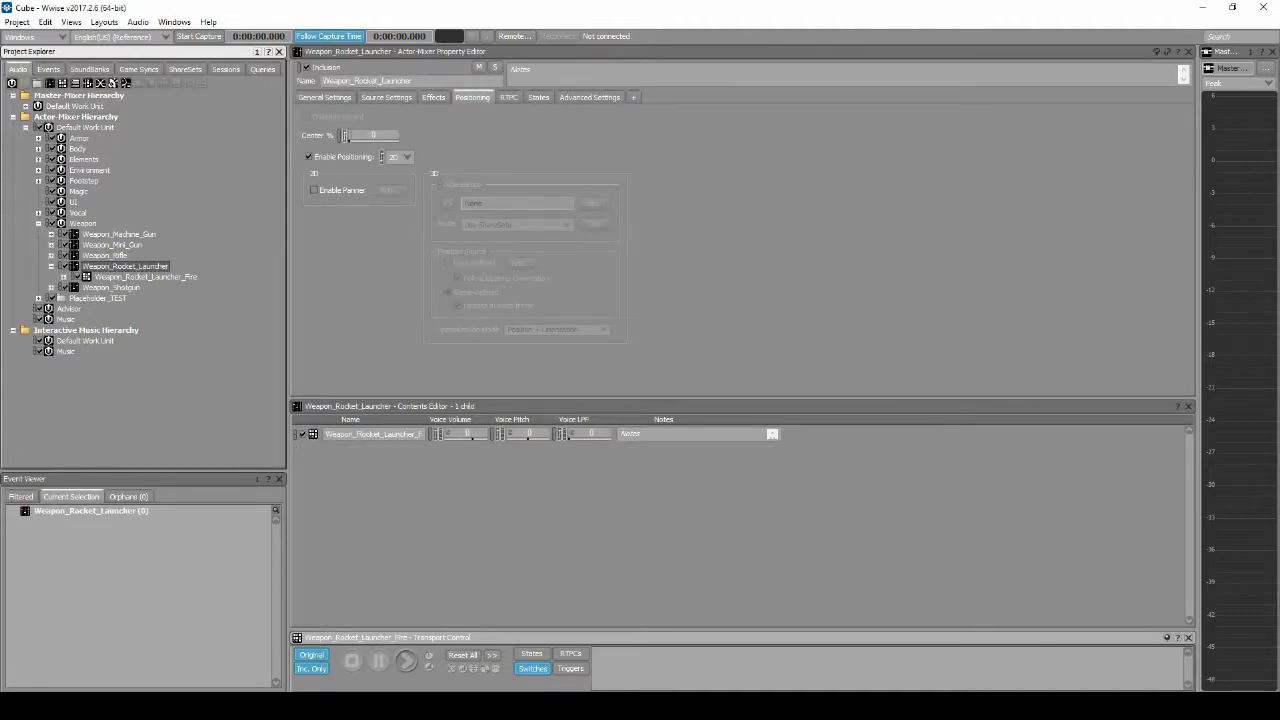
pyautogui.hotkey('alt', 'Tab')
pyautogui.moveTo(163, 624); pyautogui.dragTo(153, 278)
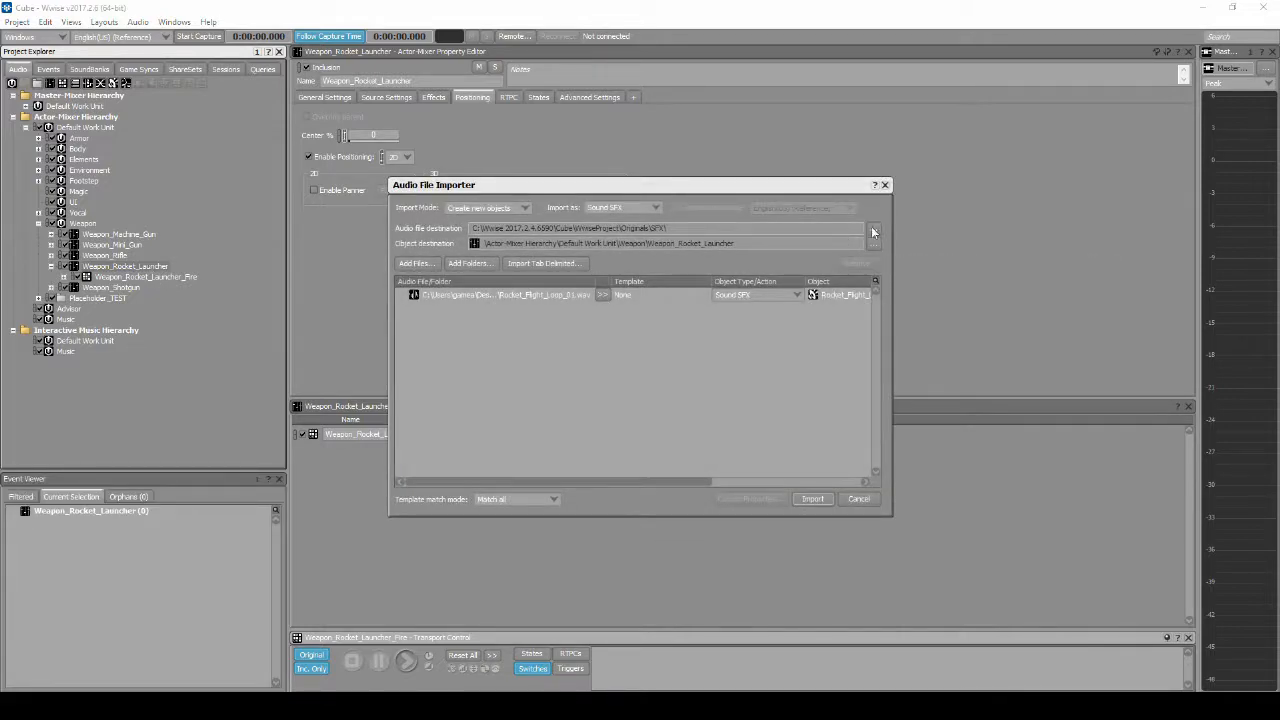
pyautogui.click(874, 230)
pyautogui.doubleClick(603, 386)
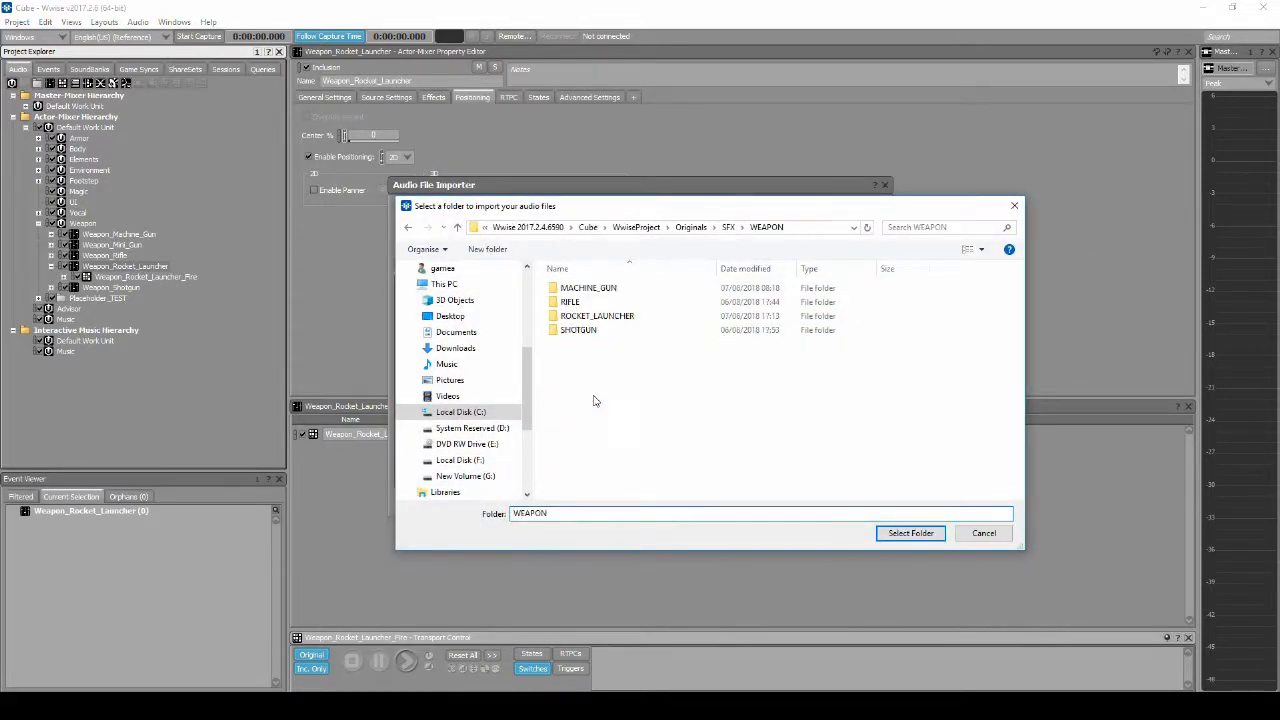
pyautogui.doubleClick(597, 318)
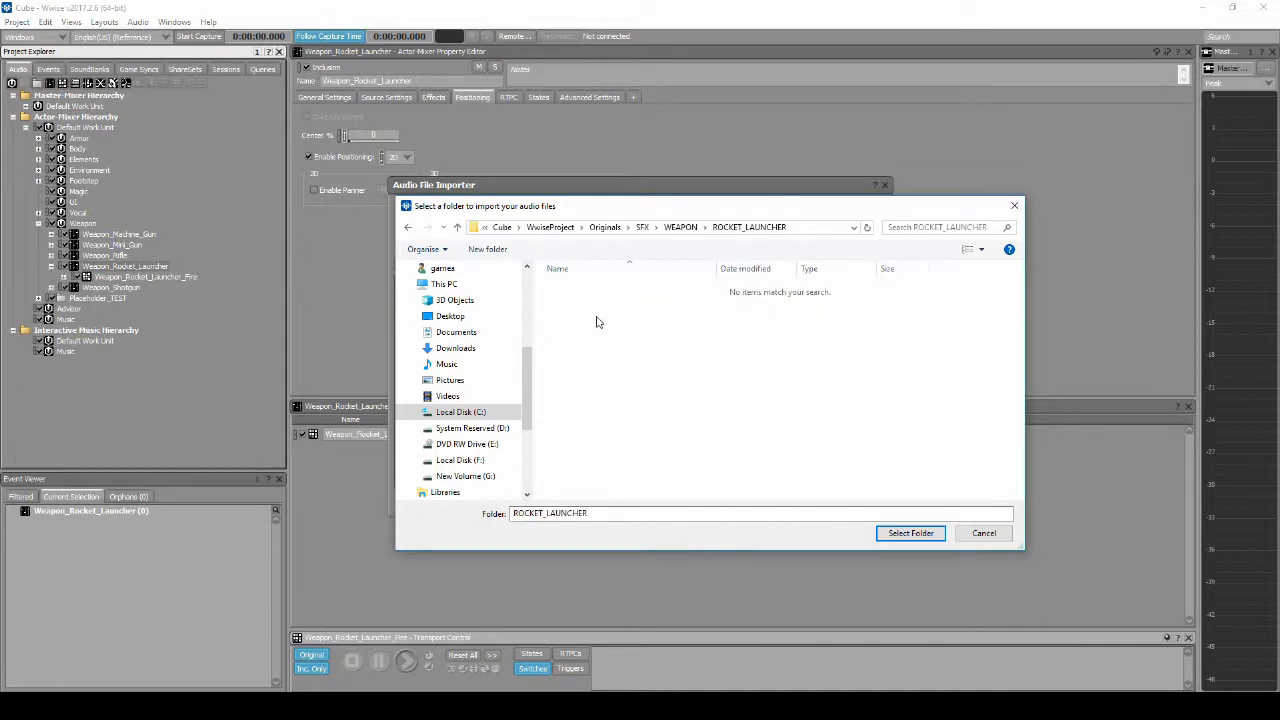
pyautogui.click(937, 534)
pyautogui.click(812, 498)
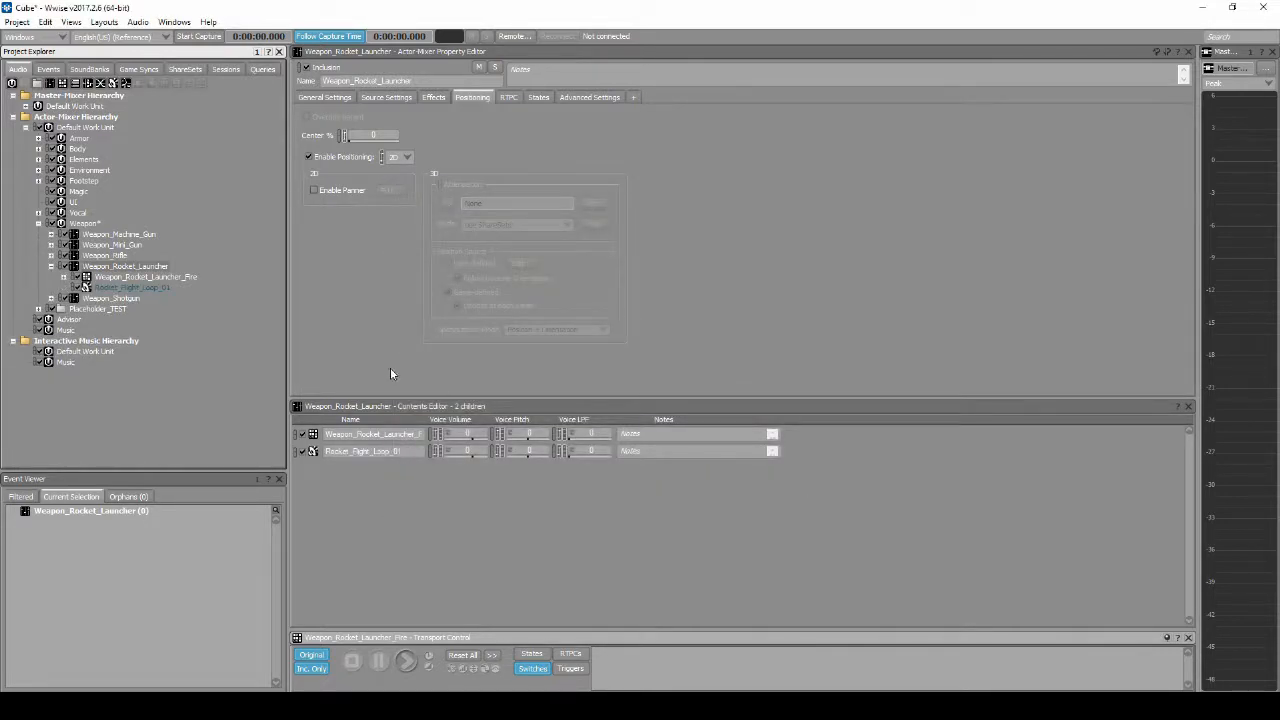
# Step: Enable infinite looping for the Rocket_Flight_Loop_01 sound
pyautogui.click(150, 288)
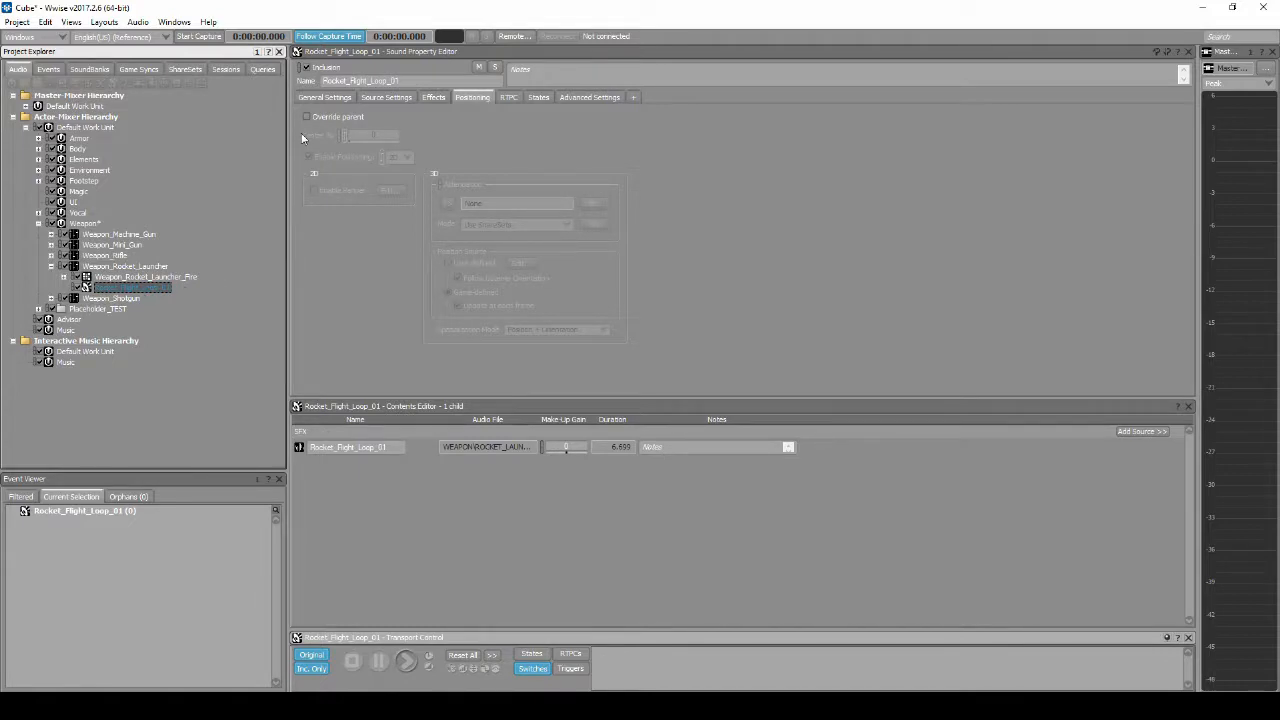
pyautogui.click(311, 96)
pyautogui.click(600, 153)
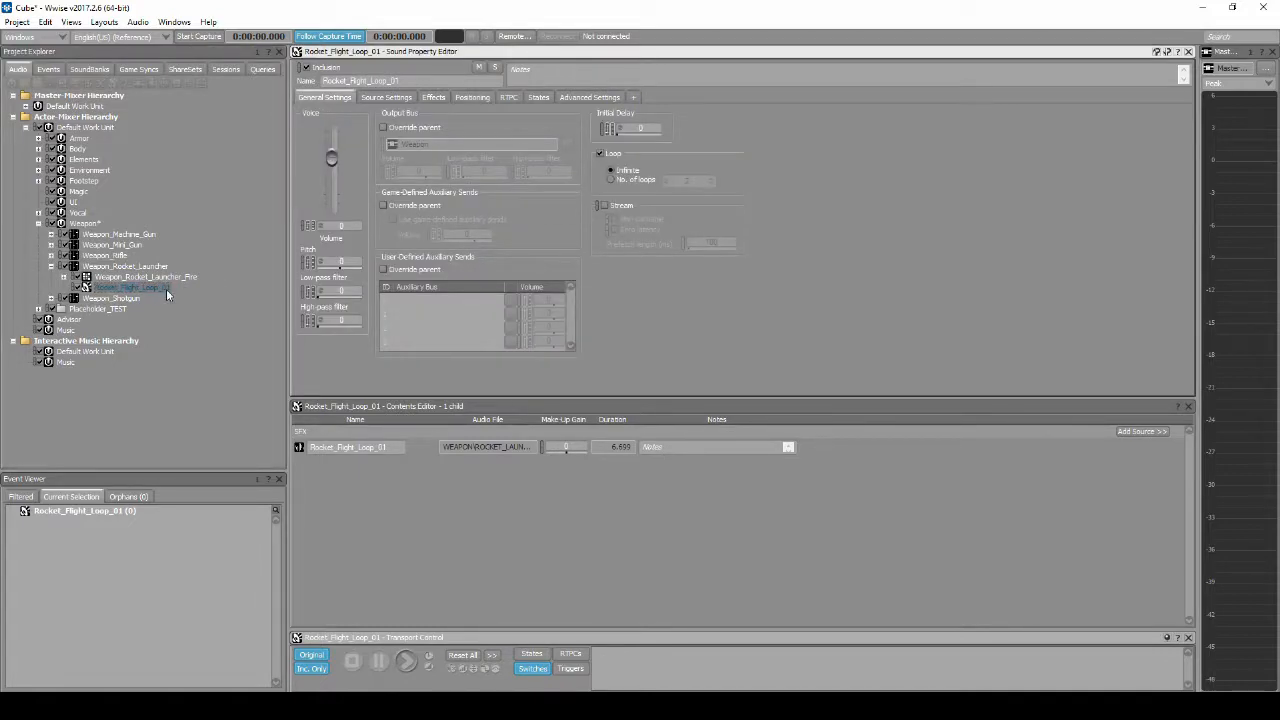
# Step: Make Rocket_Flight_Loop_01 ignore its parent's playback limit and limit its sound instances to 4 globally
pyautogui.click(600, 98)
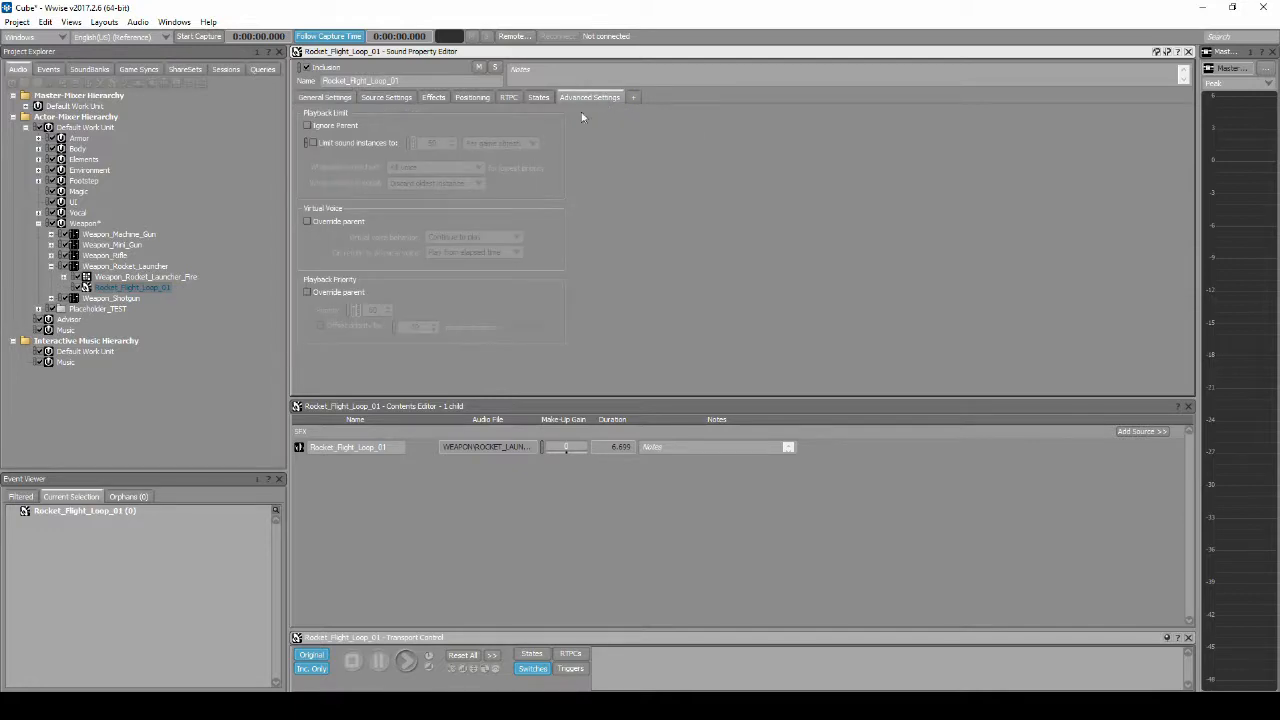
pyautogui.click(309, 126)
pyautogui.click(312, 143)
pyautogui.click(443, 143)
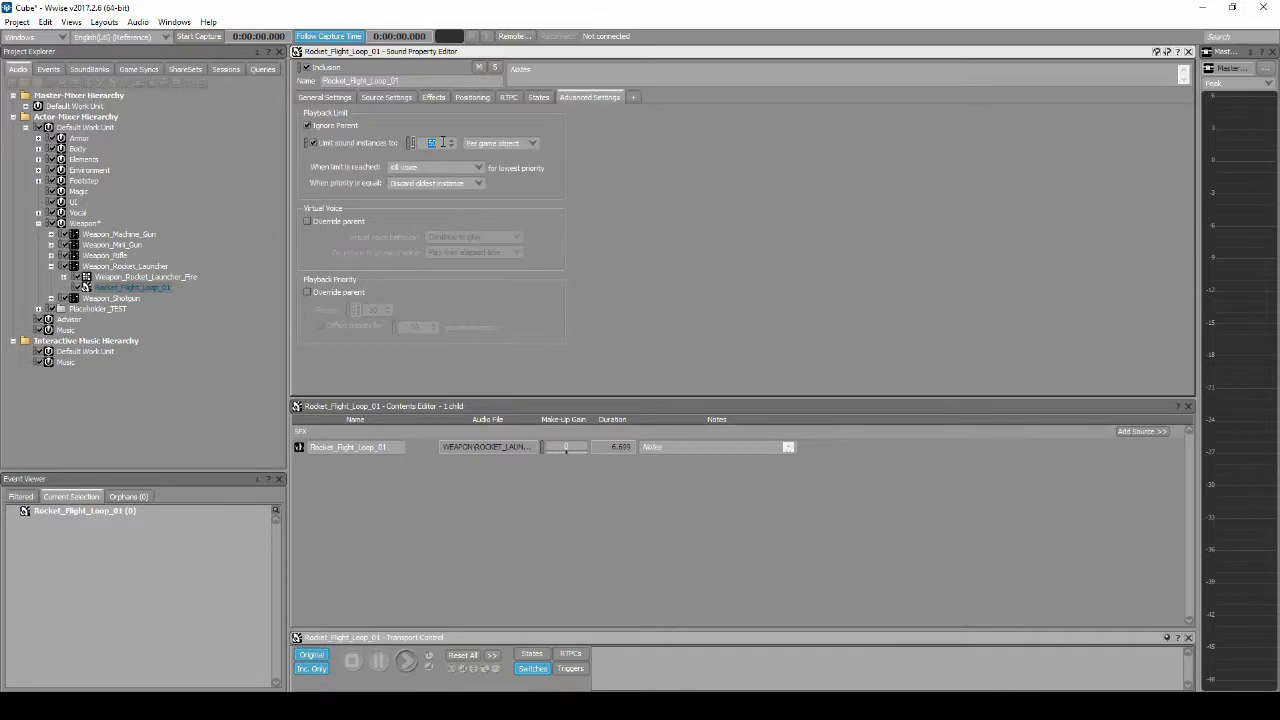
pyautogui.write('4')
pyautogui.click(483, 145)
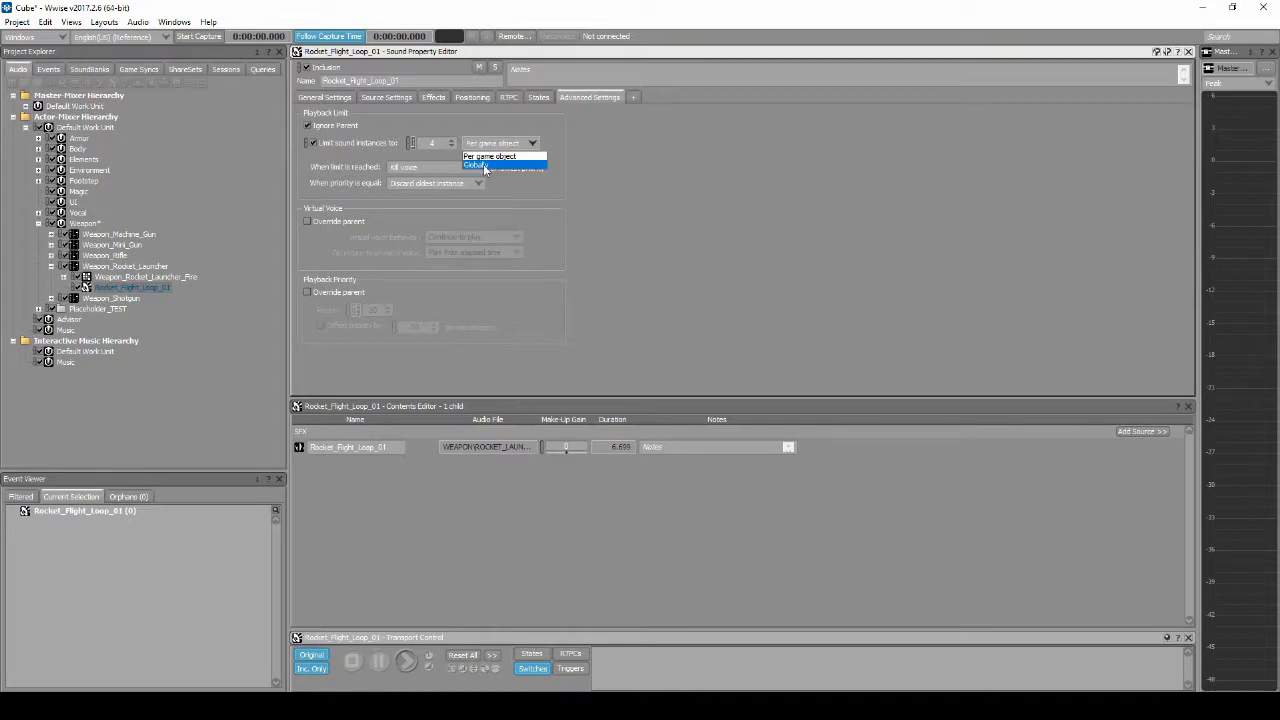
pyautogui.click(482, 165)
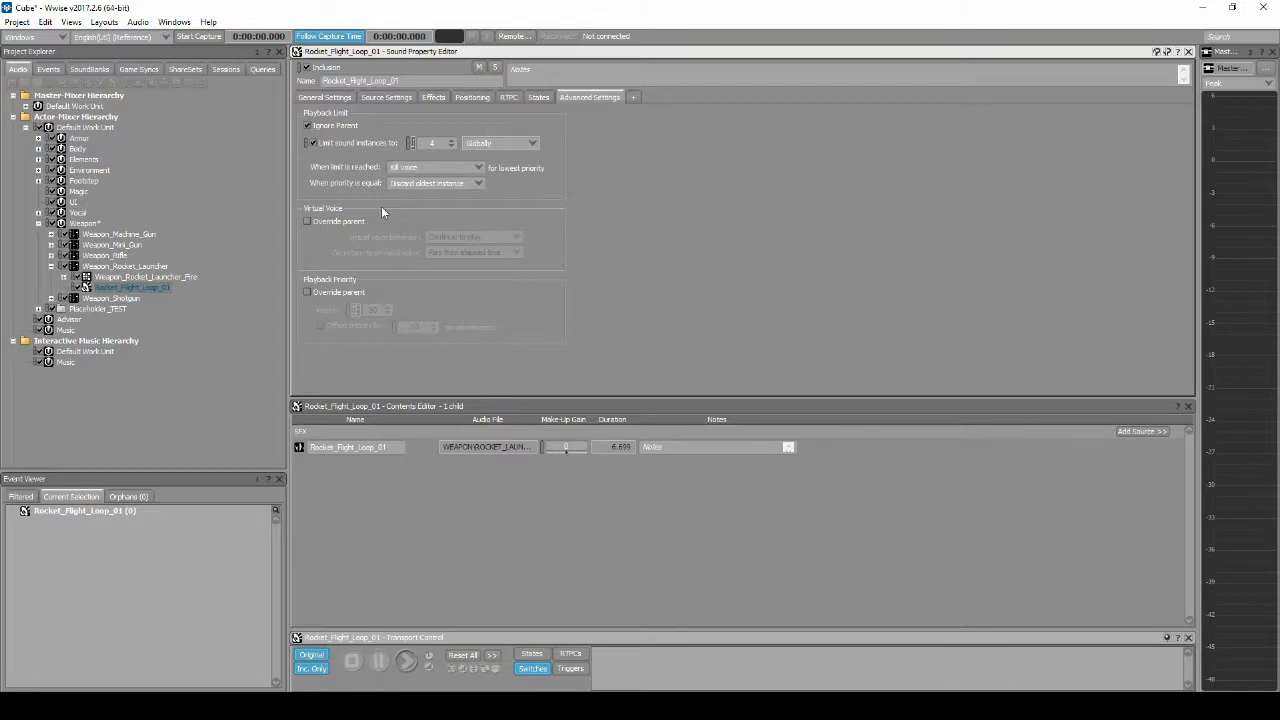
# Step: Create an attenuation ShareSet named Weapon_Projectile_Flight in the Weapons work unit under My Cube
pyautogui.click(175, 70)
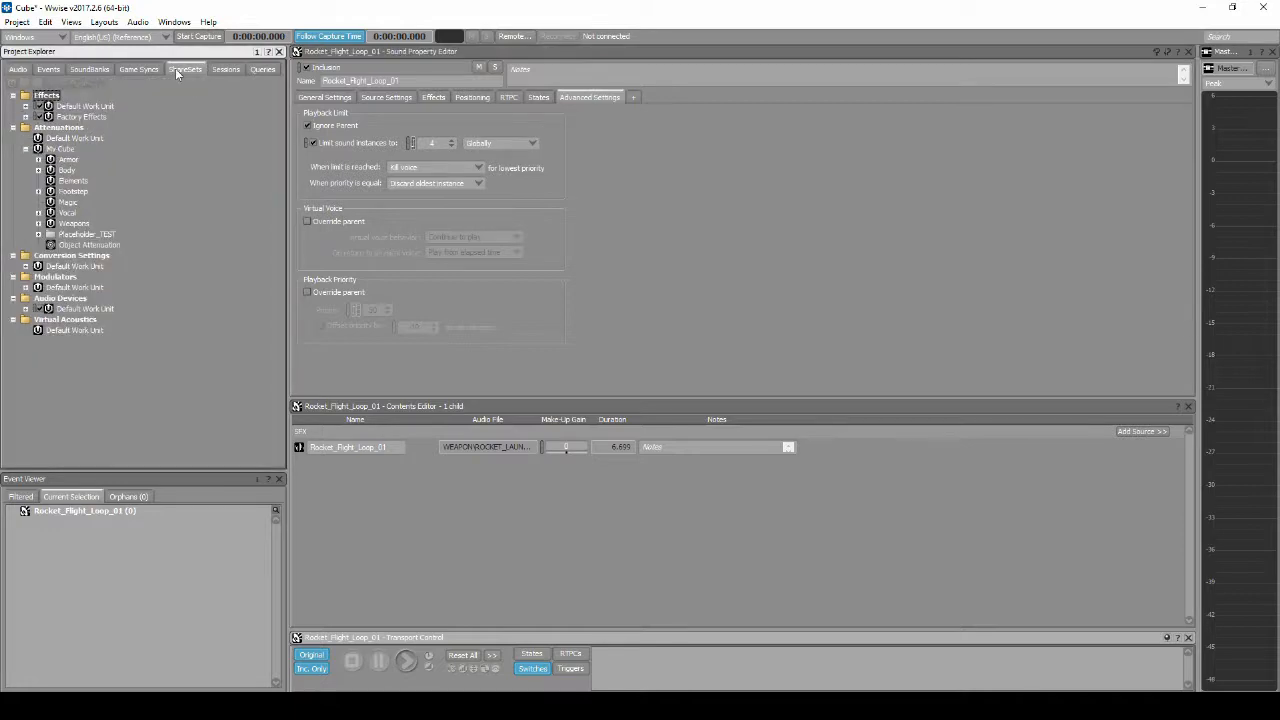
pyautogui.click(72, 223)
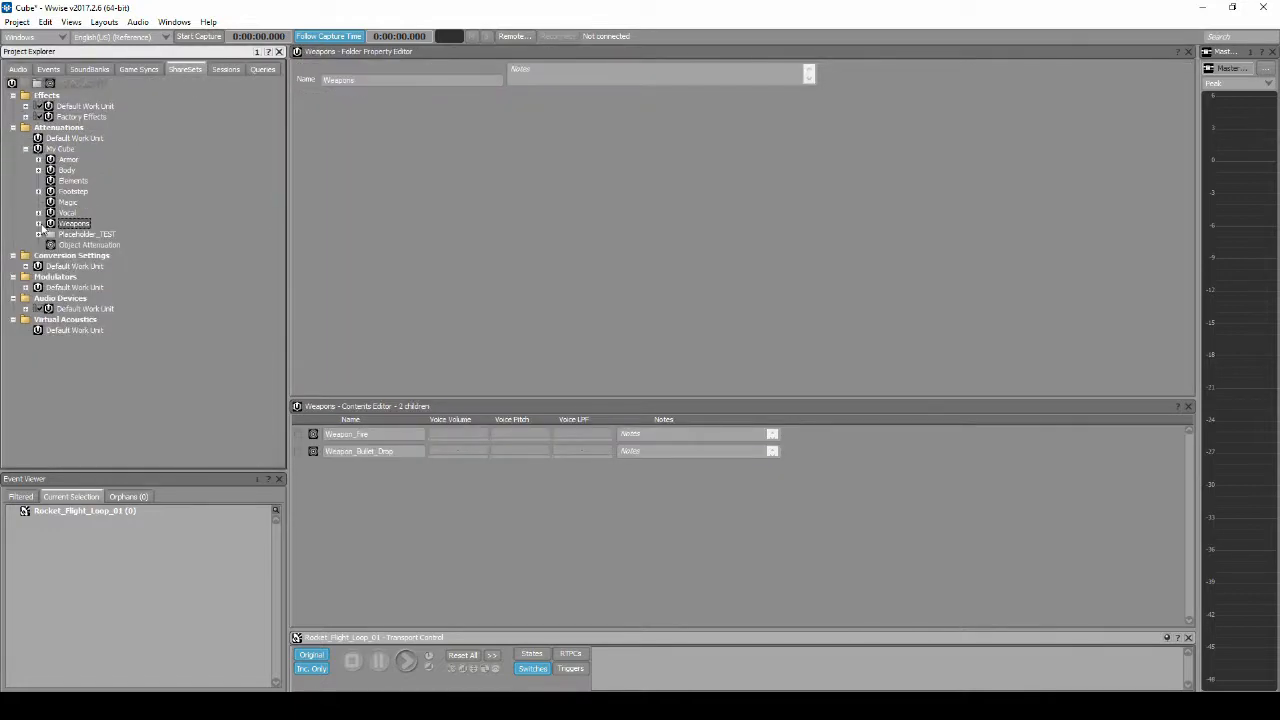
pyautogui.click(39, 224)
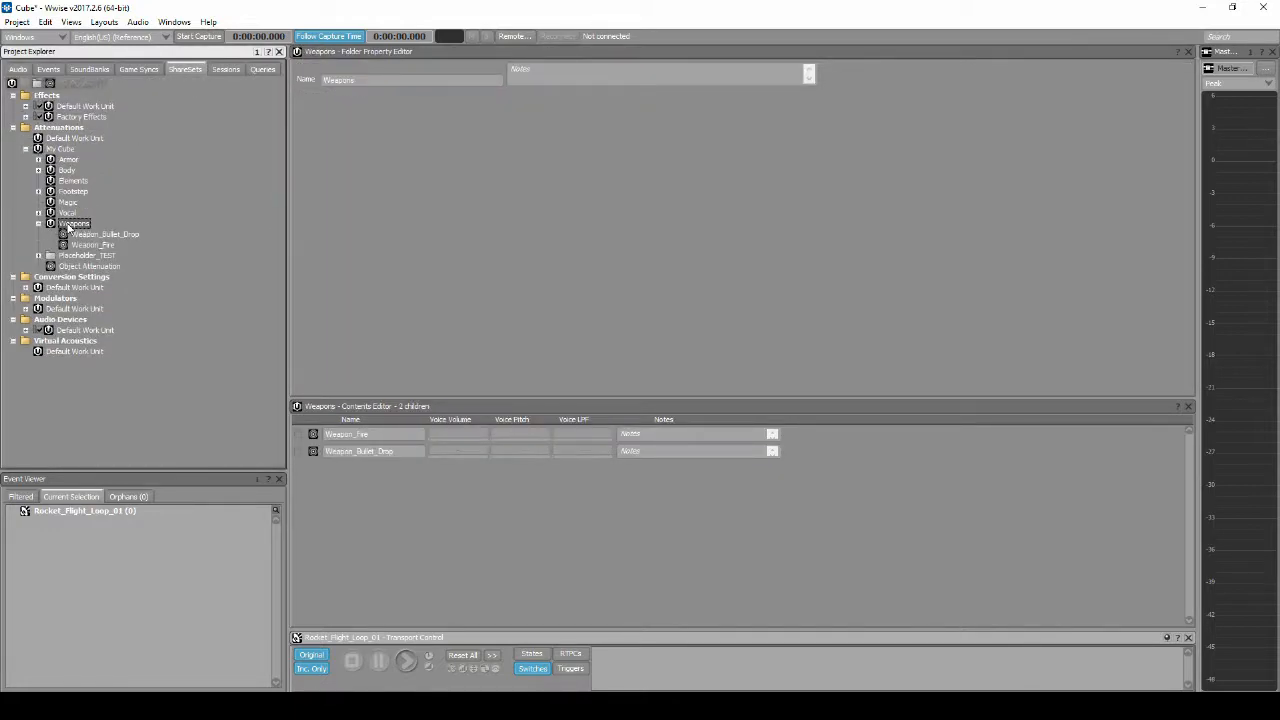
pyautogui.rightClick(68, 226)
pyautogui.moveTo(218, 233)
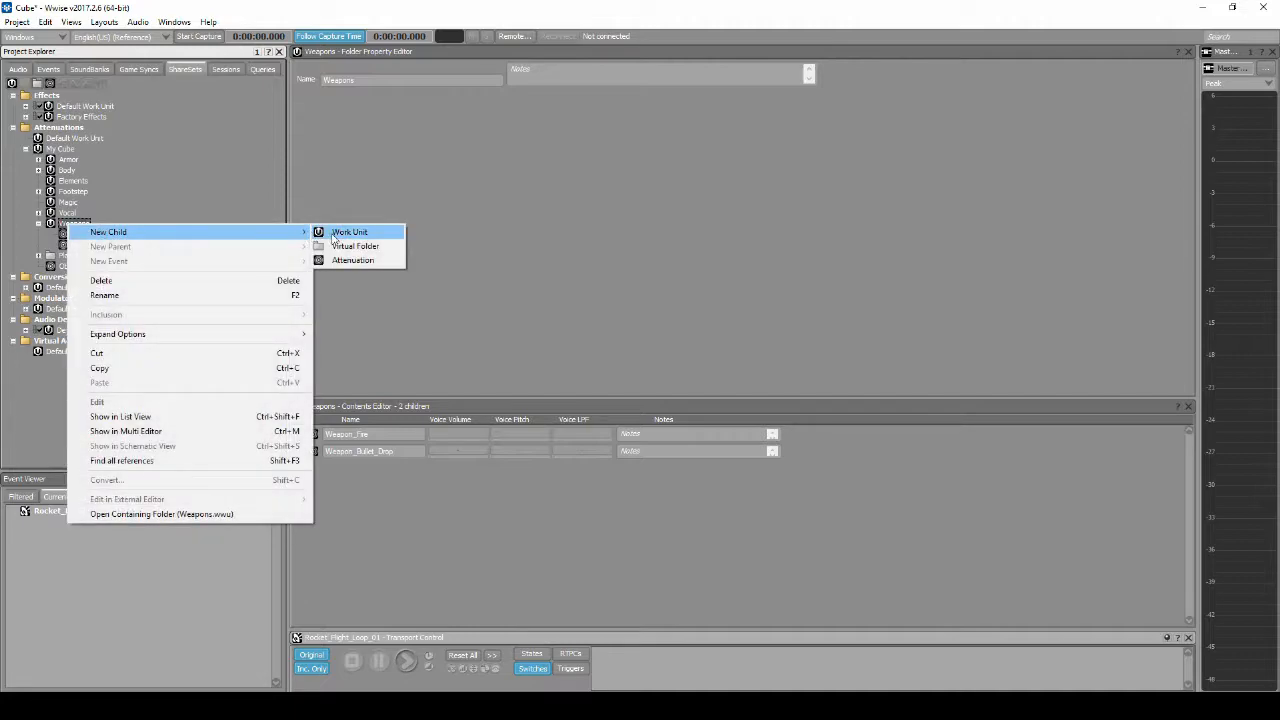
pyautogui.click(352, 260)
pyautogui.write('Weapon')
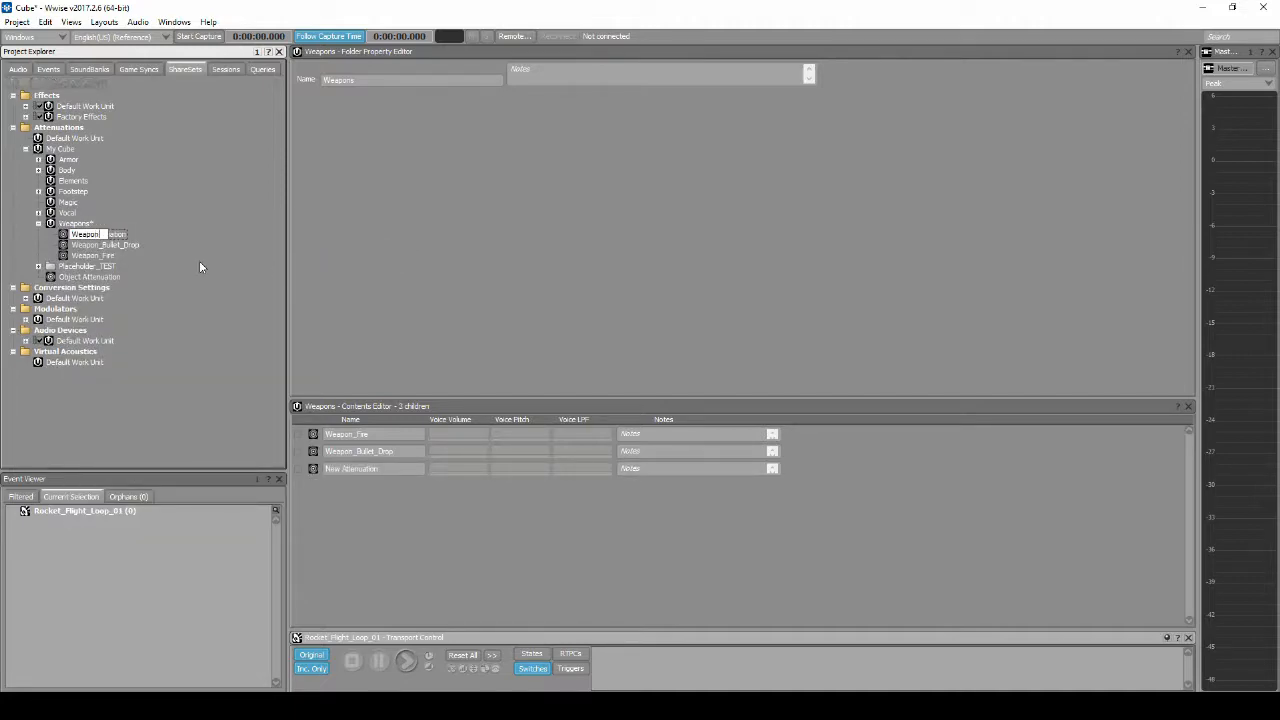
pyautogui.write('_Projectile_Flight')
pyautogui.press('Return')
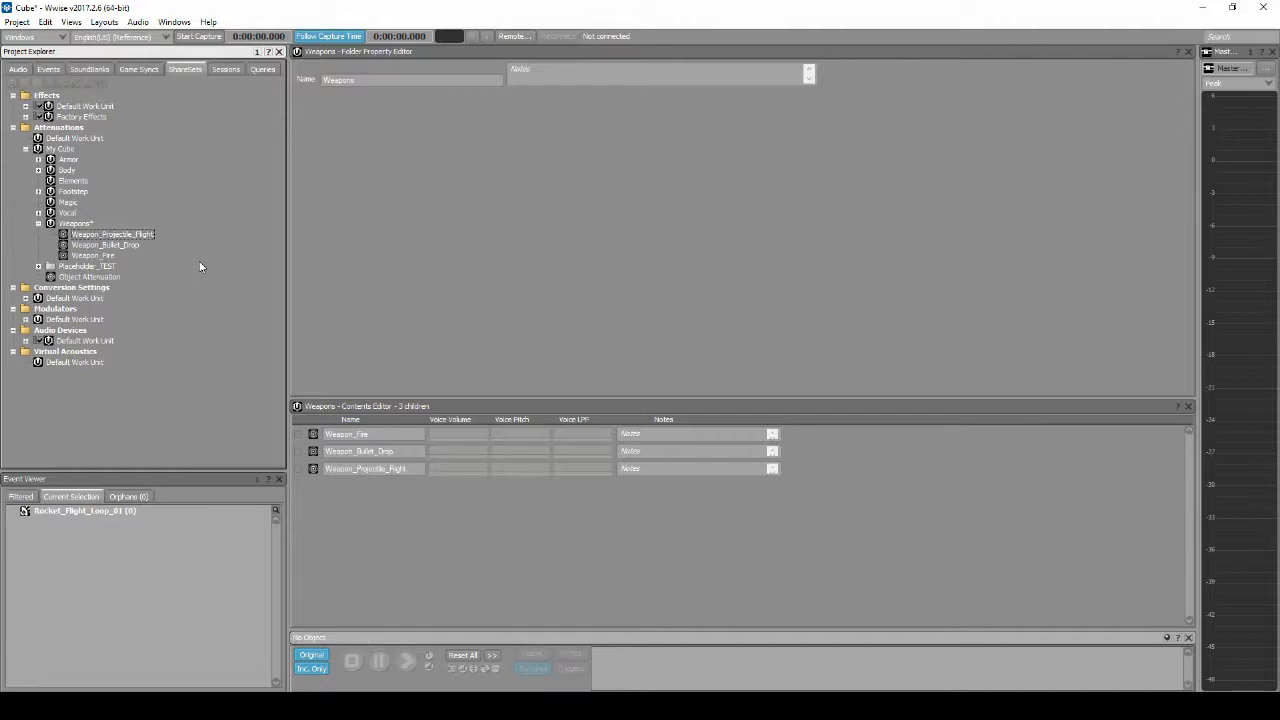
# Step: Set the maximum distance of the Weapon_Projectile_Flight attenuation to 80
pyautogui.doubleClick(143, 236)
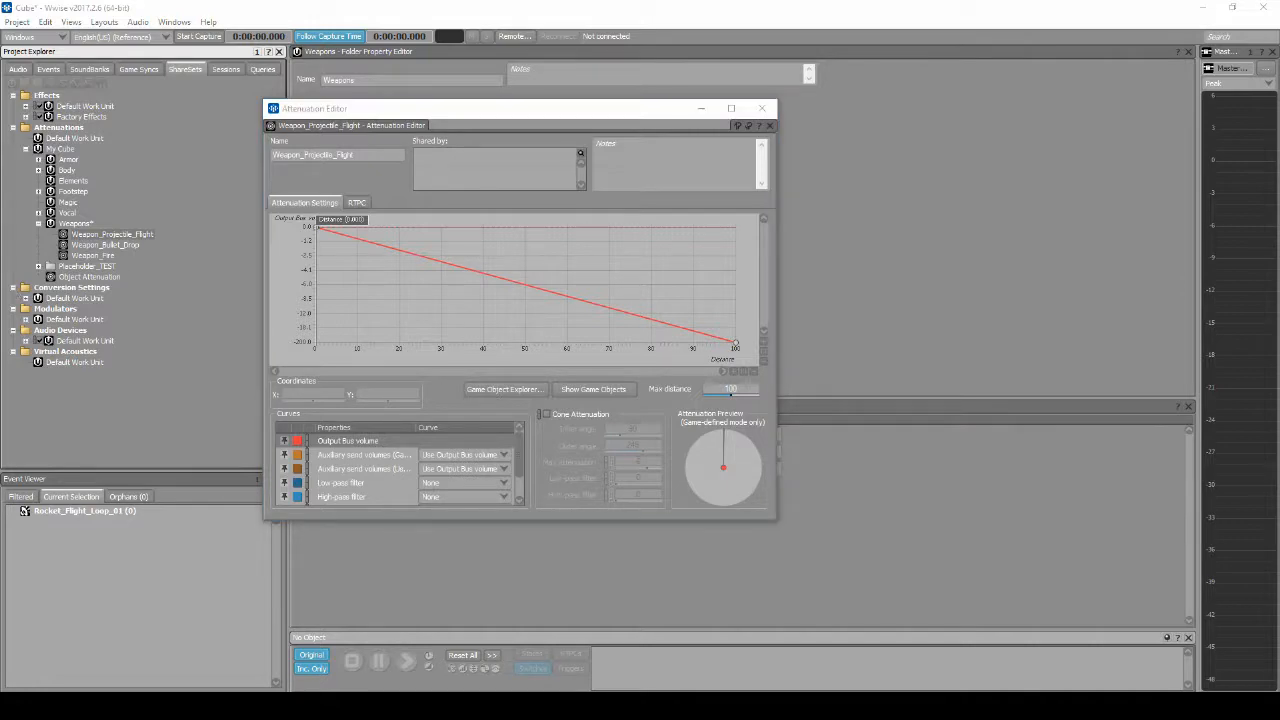
pyautogui.click(714, 388)
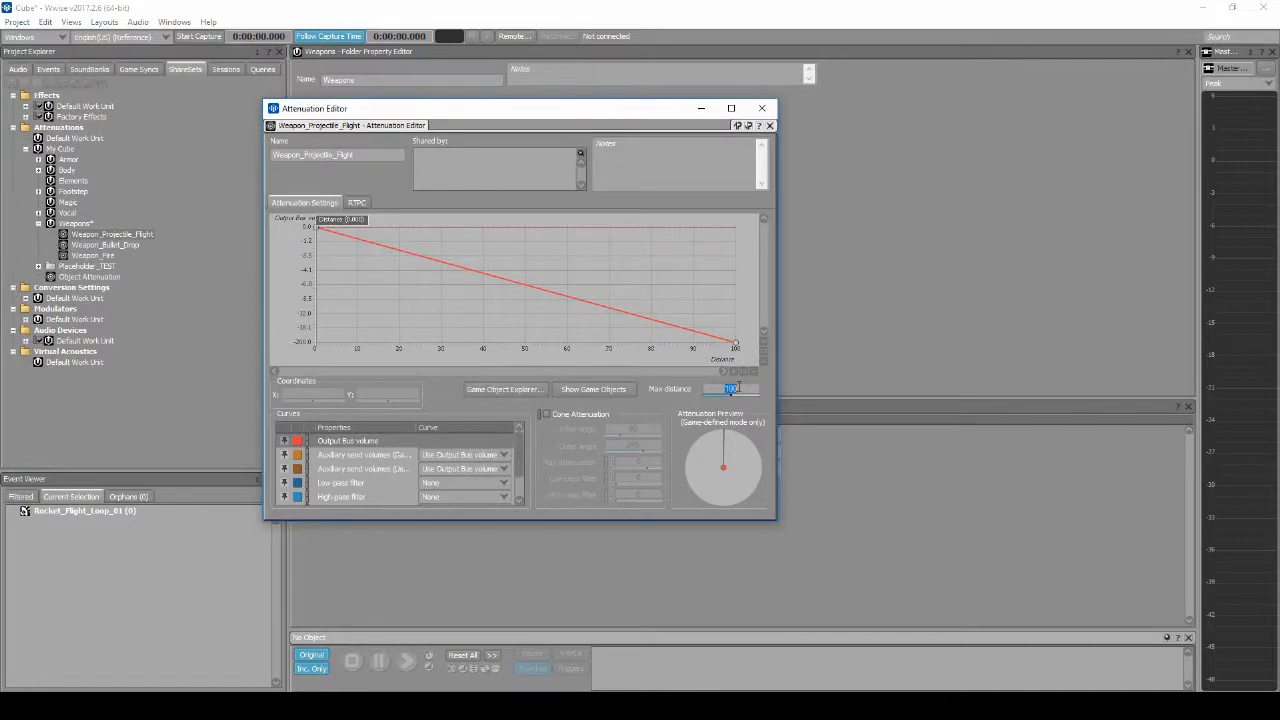
pyautogui.write('80')
pyautogui.press('Return')
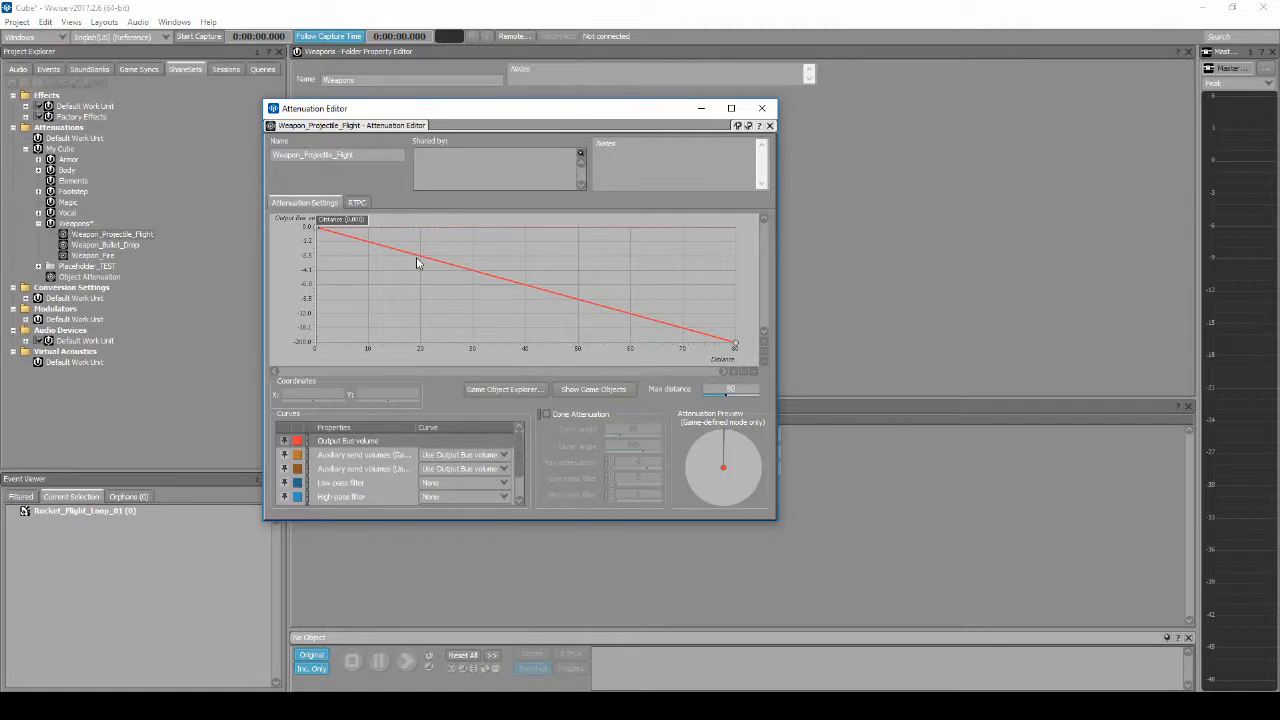
# Step: Add a point to the Output Bus volume curve at distance 10 with a volume of 0
pyautogui.click(405, 445)
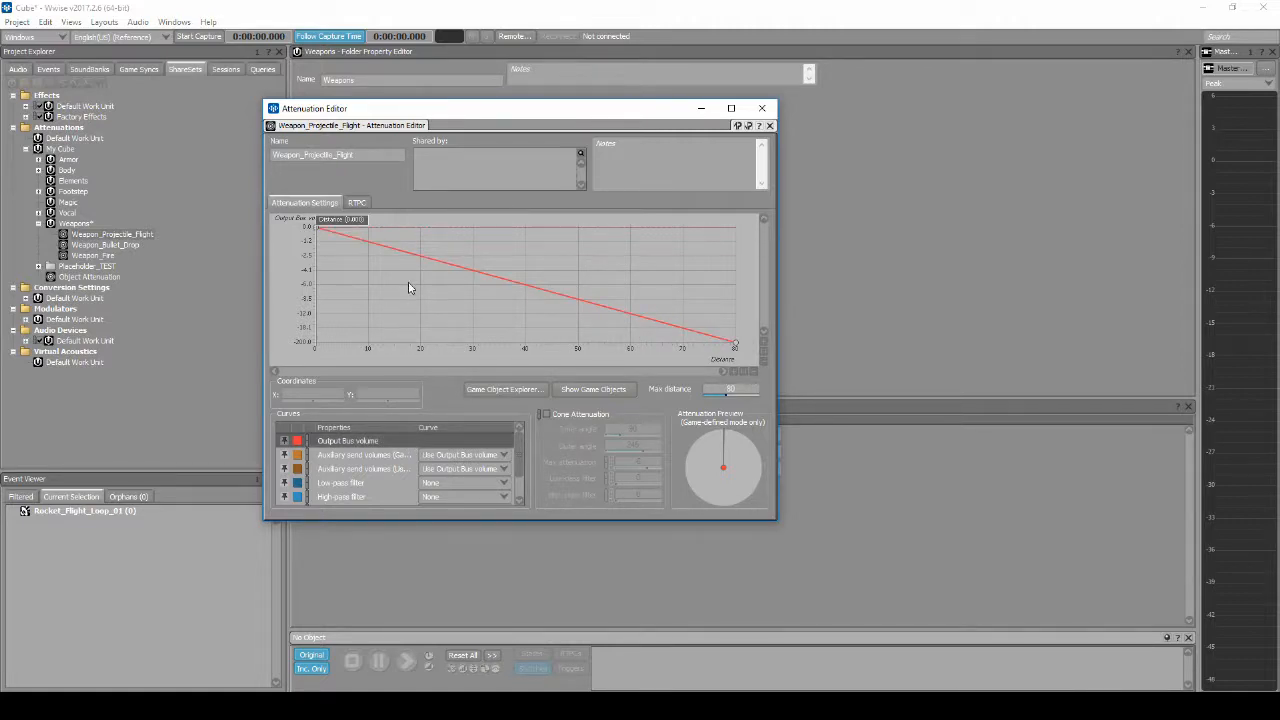
pyautogui.doubleClick(367, 244)
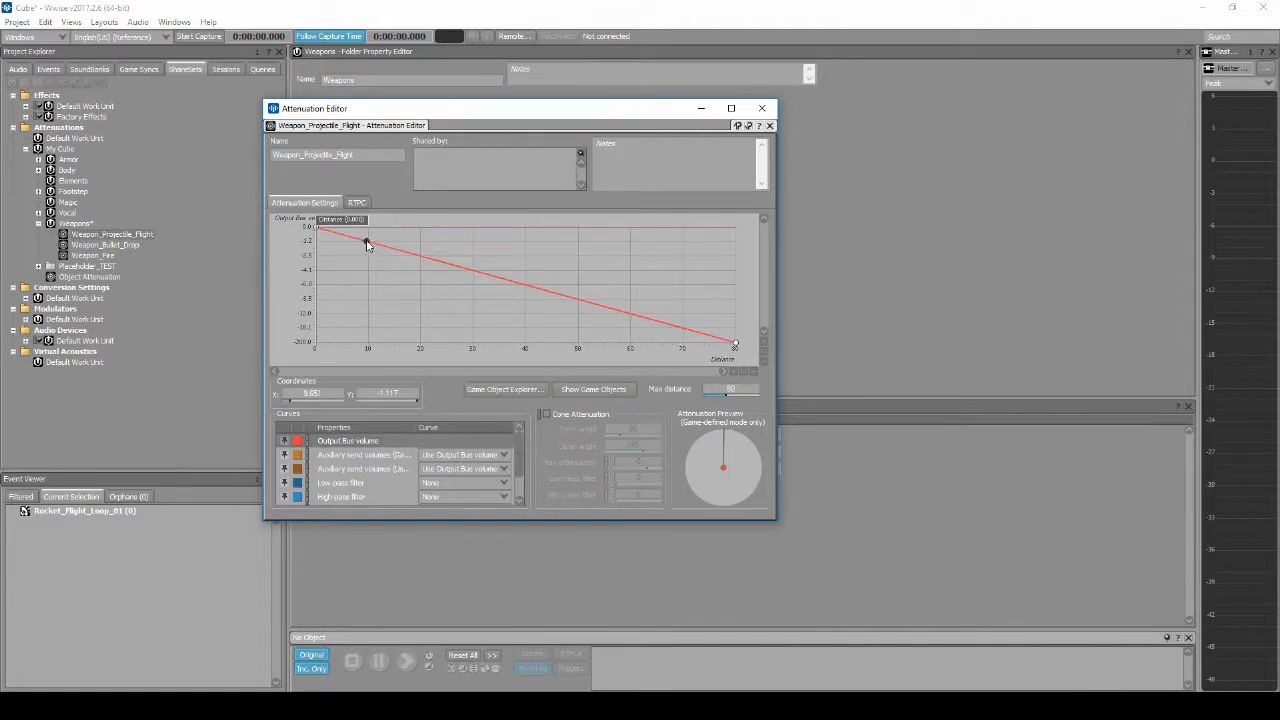
pyautogui.moveTo(367, 244); pyautogui.dragTo(369, 229)
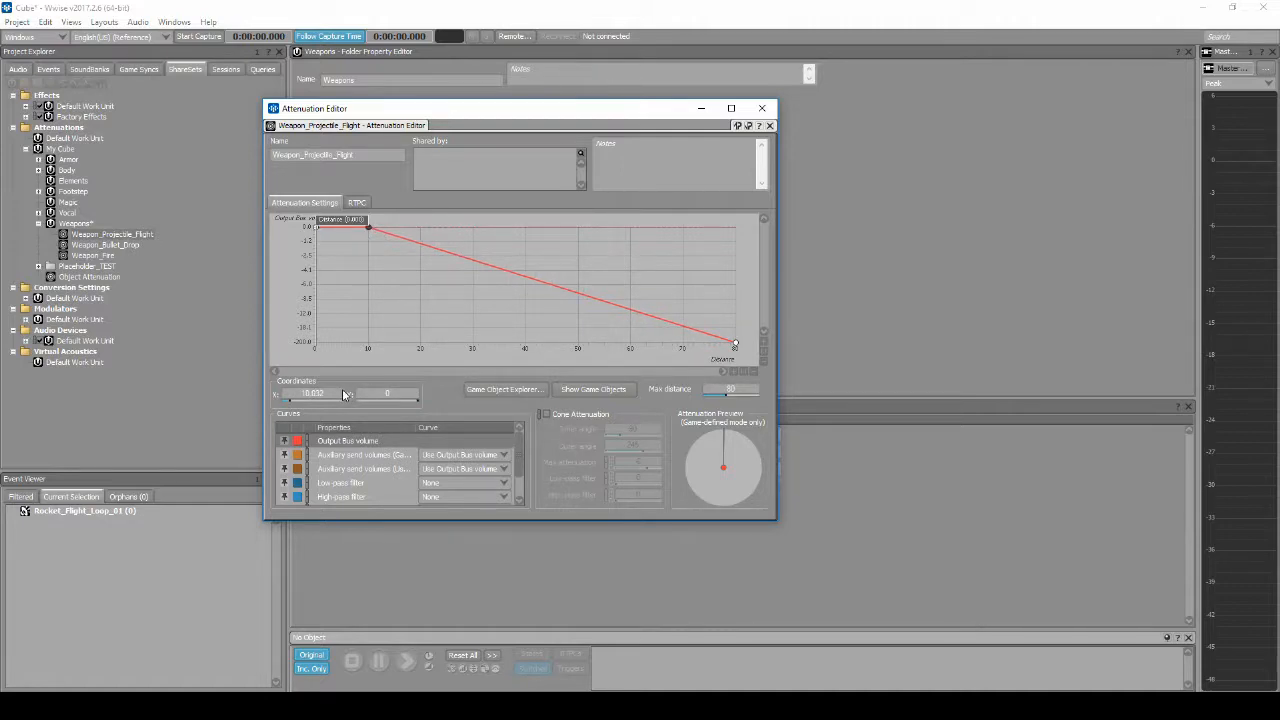
pyautogui.doubleClick(338, 393)
pyautogui.write('10')
pyautogui.press('Return')
# Step: Shape the Output Bus volume curve beyond distance 10 as Logarithmic (Base 3) and close the Attenuation Editor
pyautogui.rightClick(501, 270)
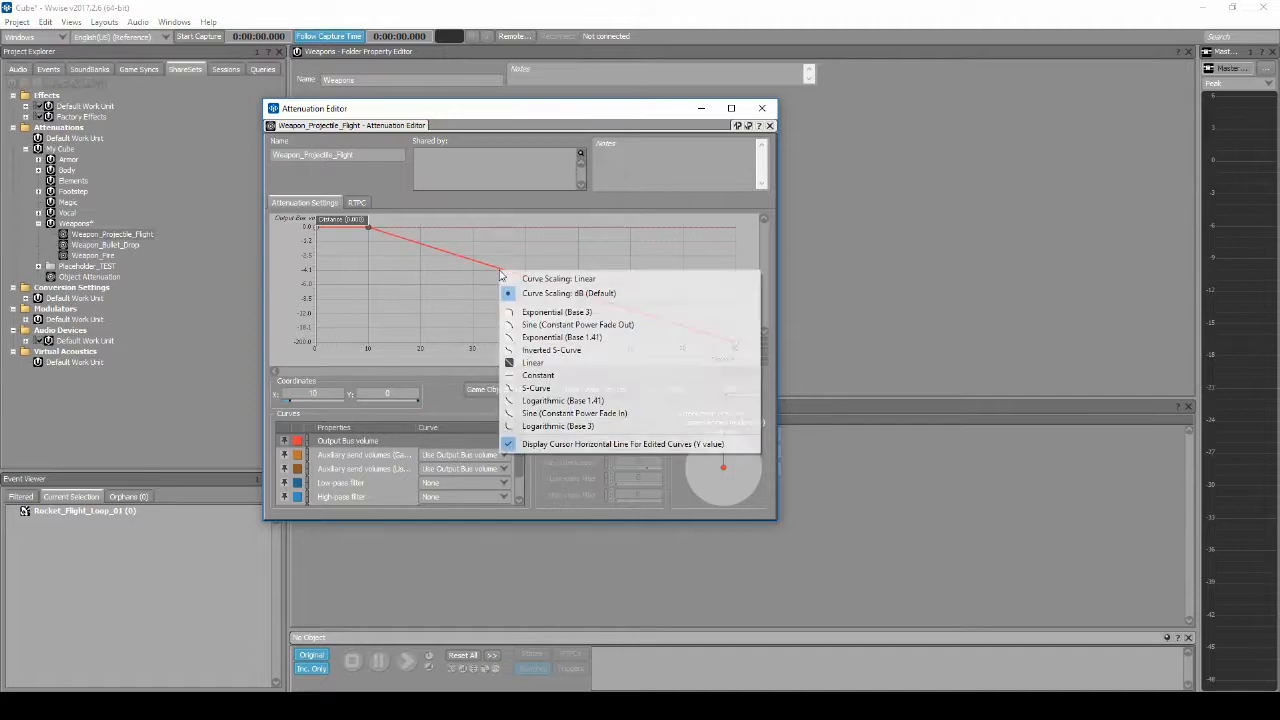
pyautogui.click(548, 426)
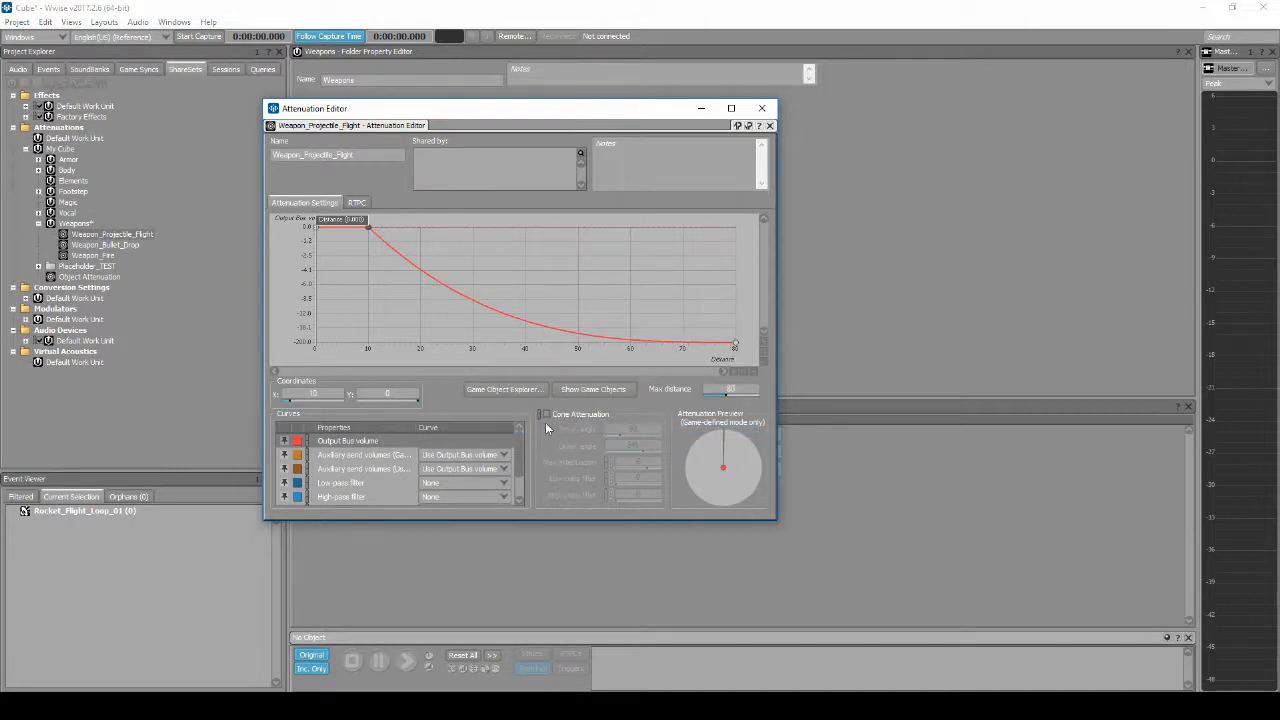
pyautogui.click(763, 108)
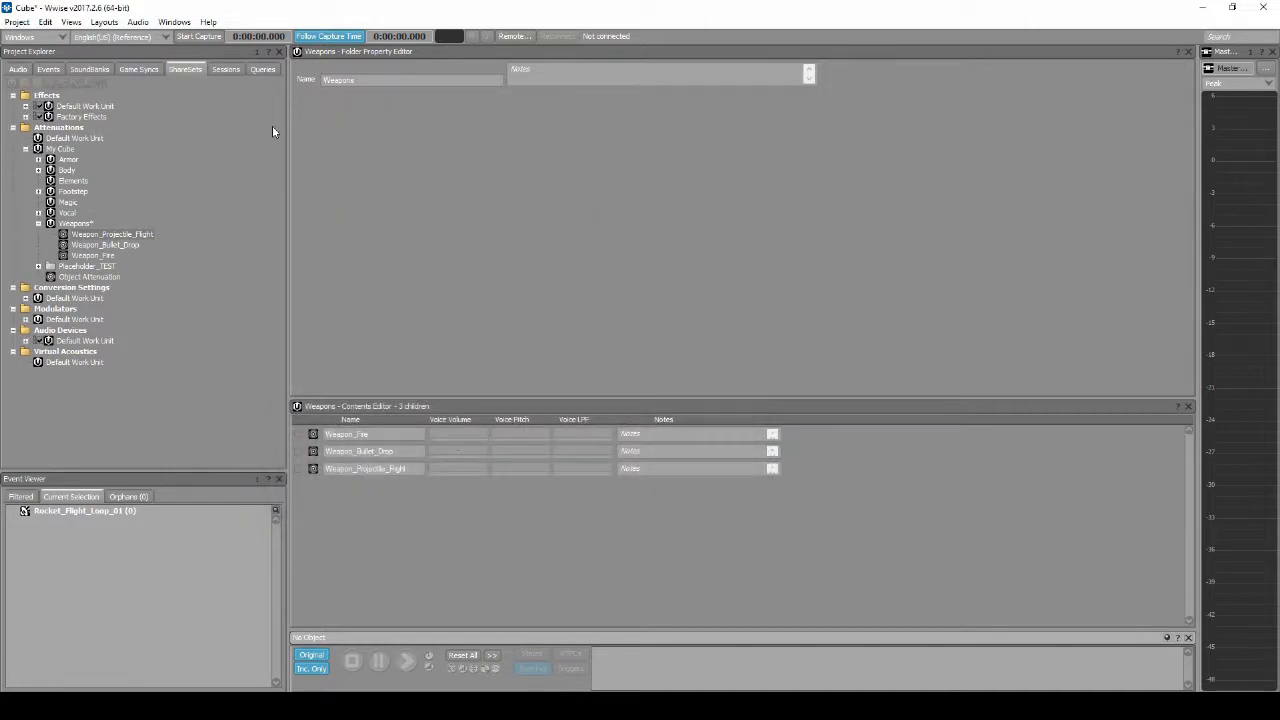
# Step: Override the parent positioning of Rocket_Flight_Loop_01 and set its positioning to 3D
pyautogui.click(18, 69)
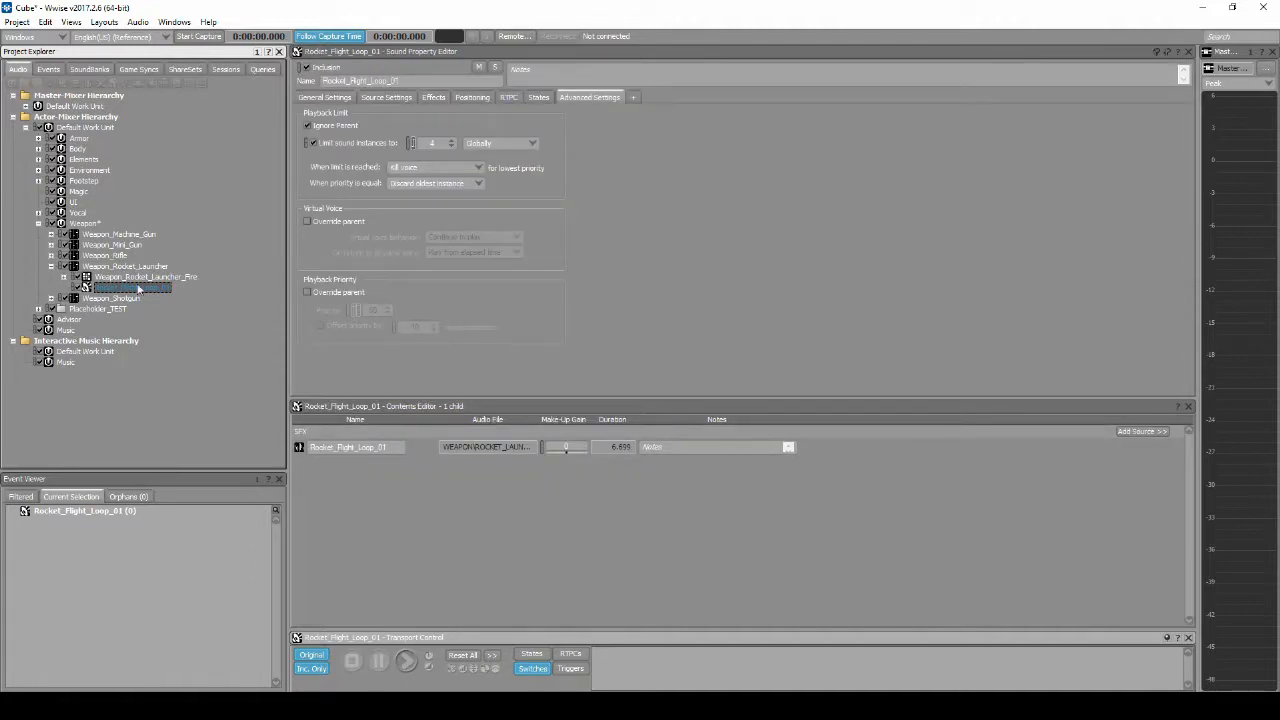
pyautogui.click(463, 98)
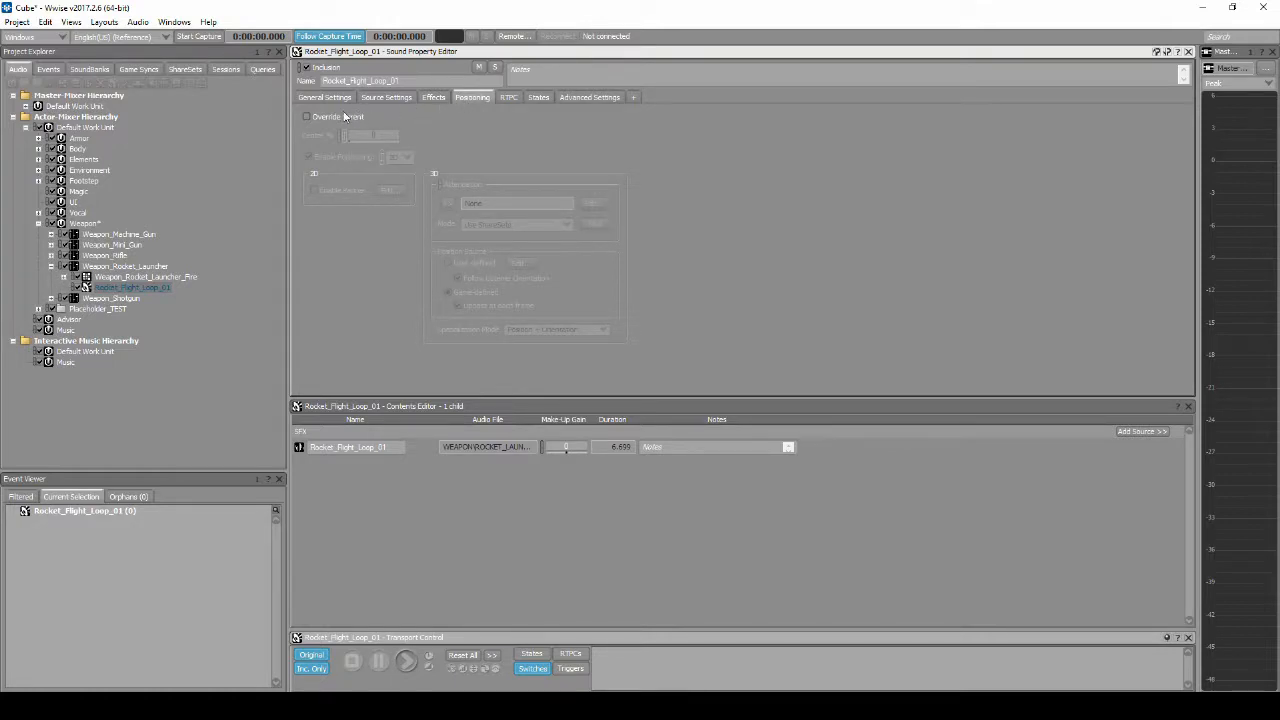
pyautogui.click(308, 117)
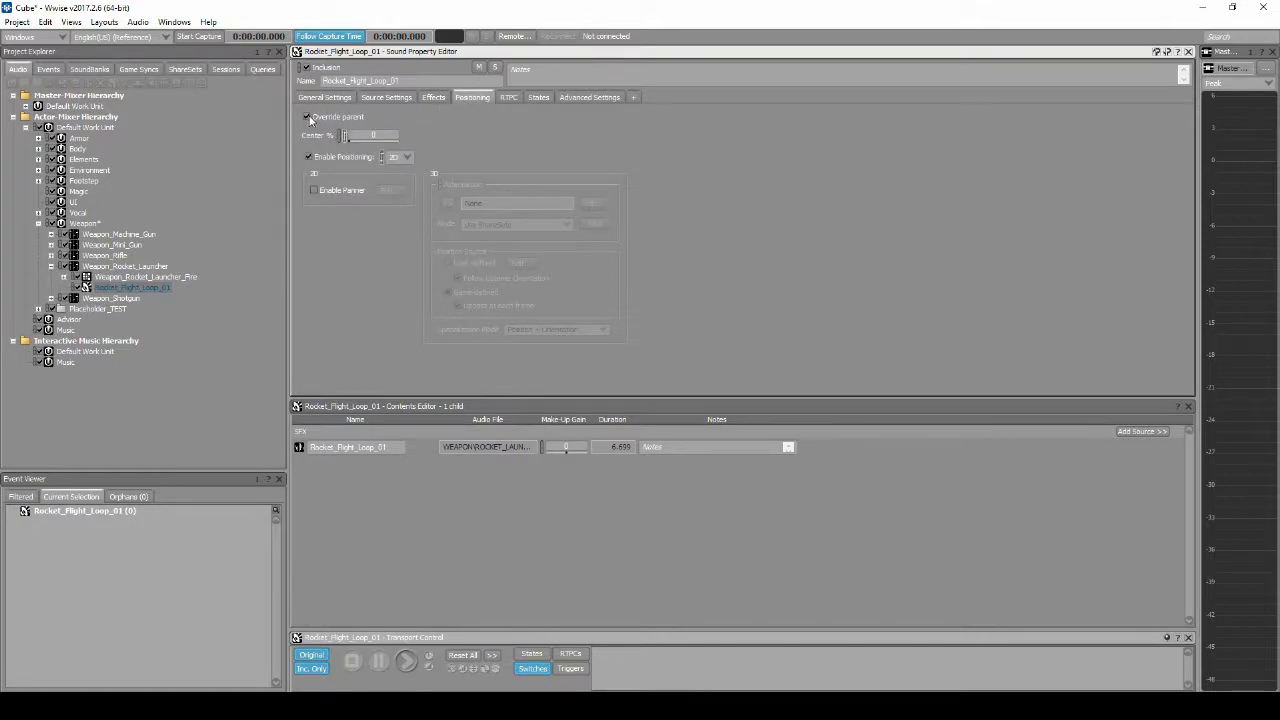
pyautogui.click(309, 157)
pyautogui.click(406, 157)
pyautogui.click(408, 178)
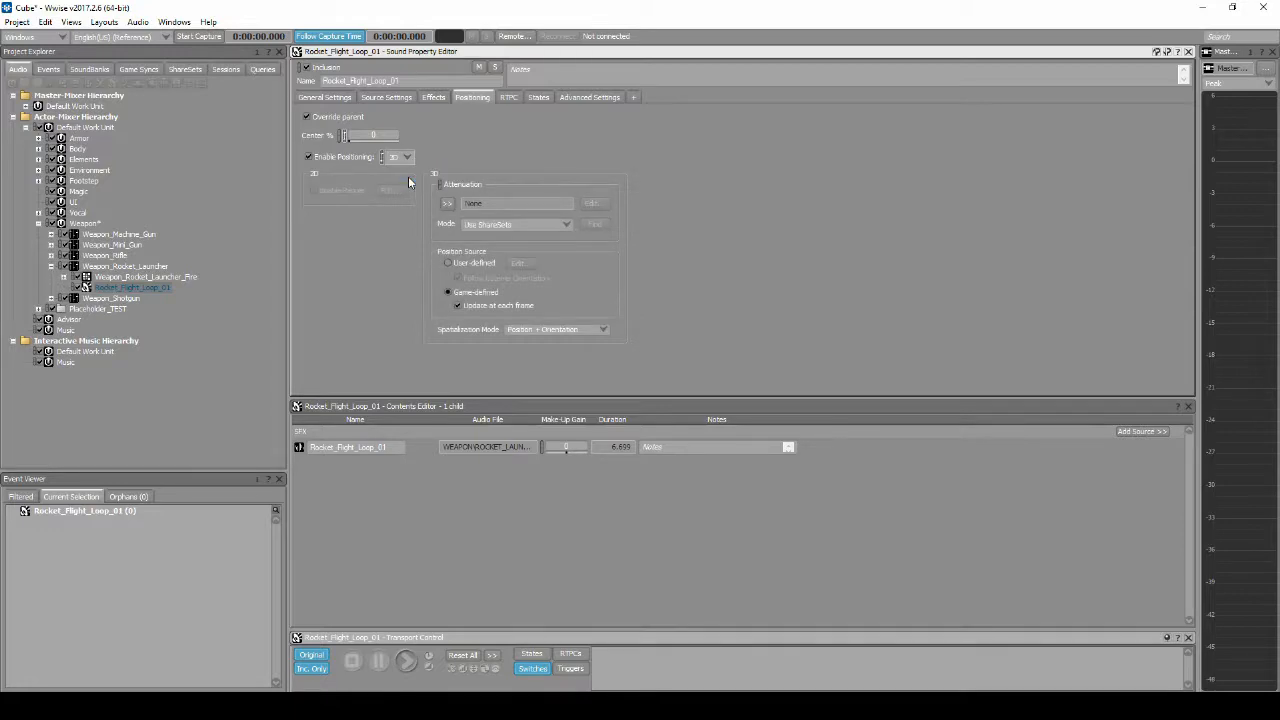
# Step: Assign the Weapon_Projectile_Flight attenuation from My Cube's Weapons work unit to Rocket_Flight_Loop_01
pyautogui.click(447, 204)
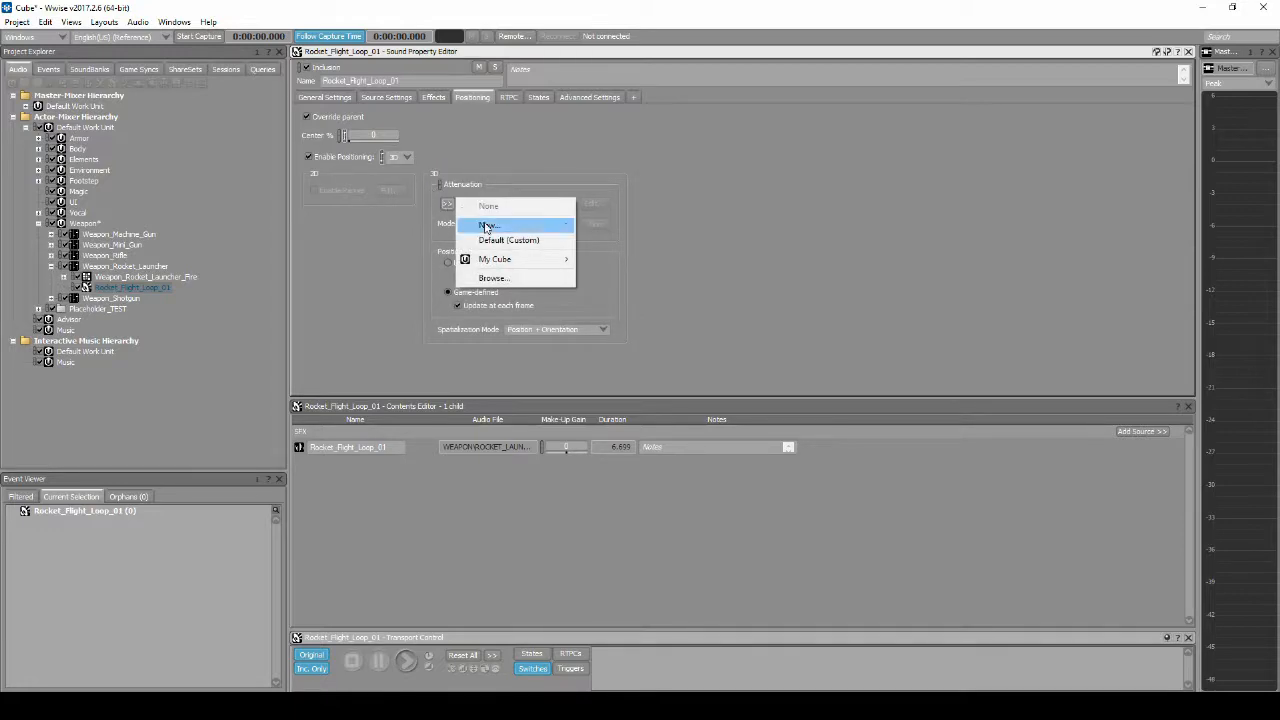
pyautogui.moveTo(503, 265)
pyautogui.moveTo(620, 315)
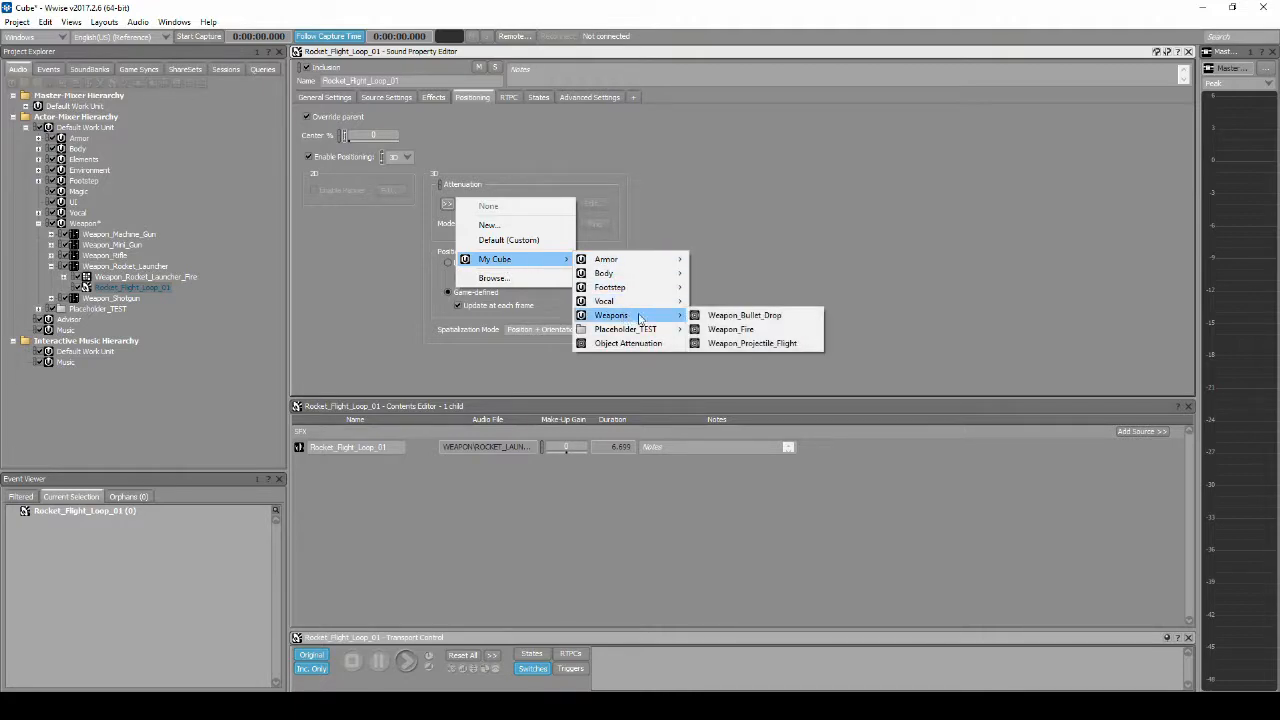
pyautogui.click(745, 343)
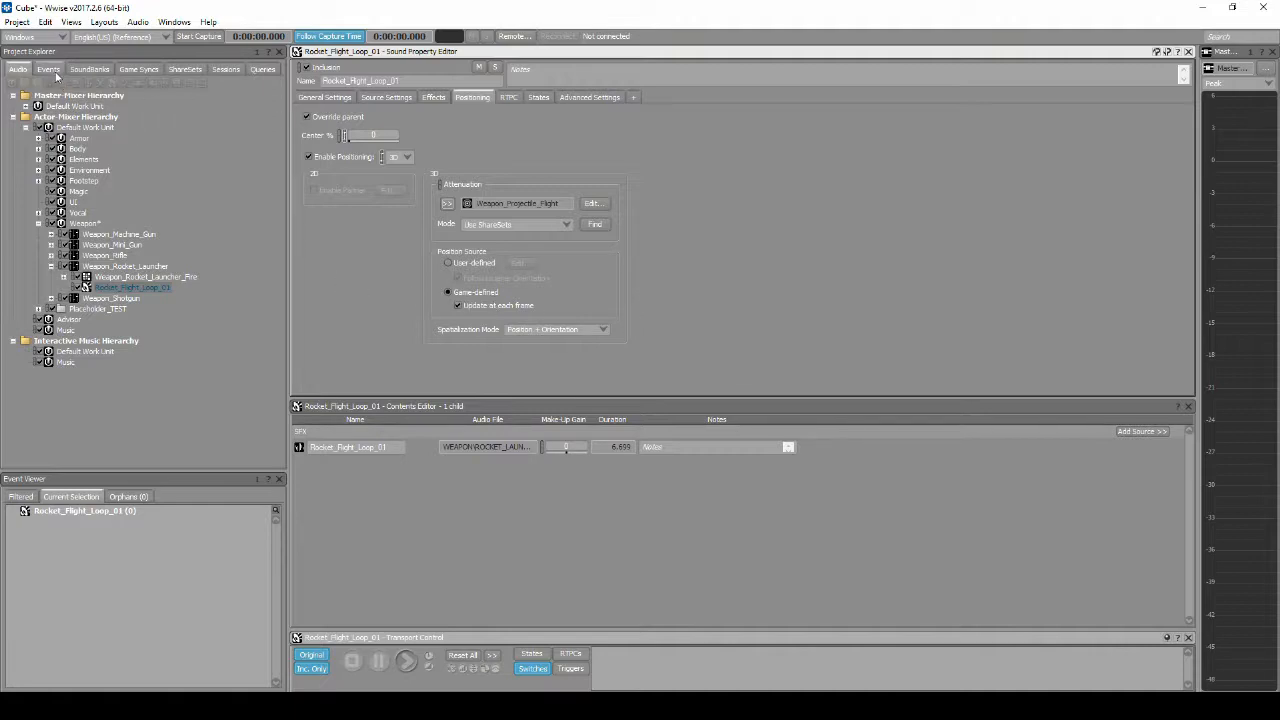
# Step: Move the End_Rocket_Player event from the Unused folder into the Weapon_Rocket_Launcher event folder
pyautogui.click(54, 72)
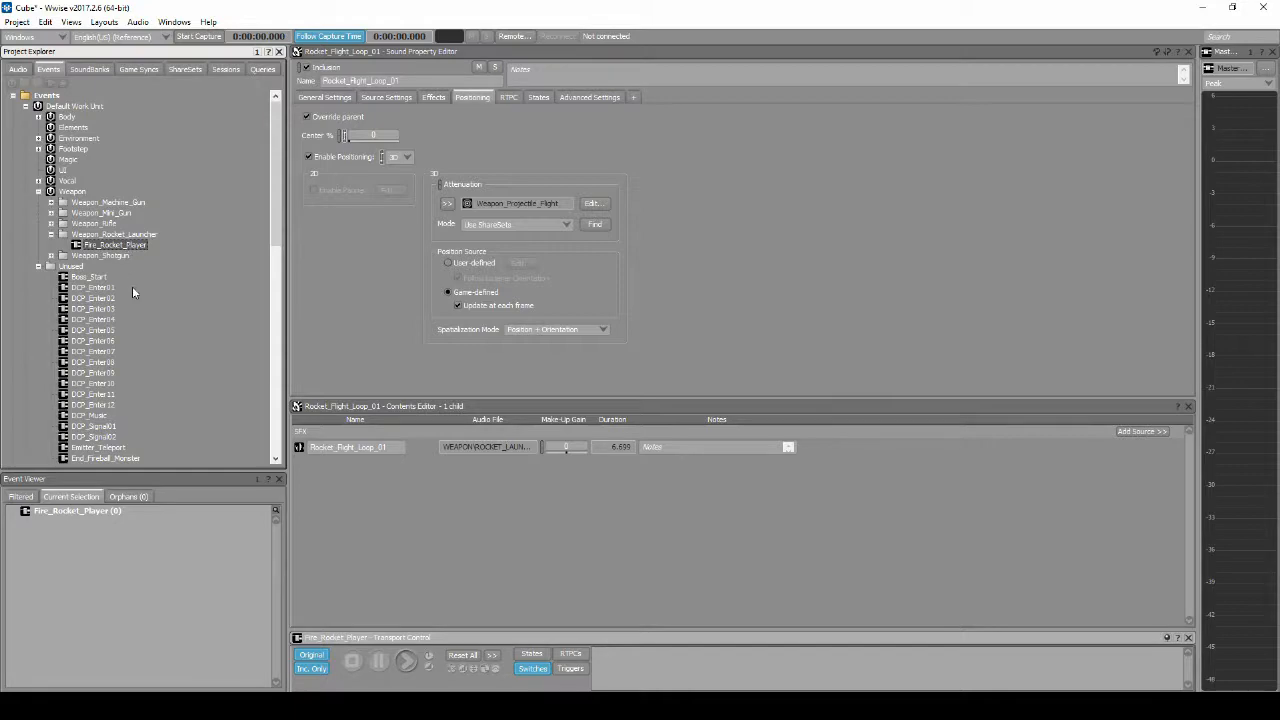
pyautogui.scroll(-9, 132, 286)
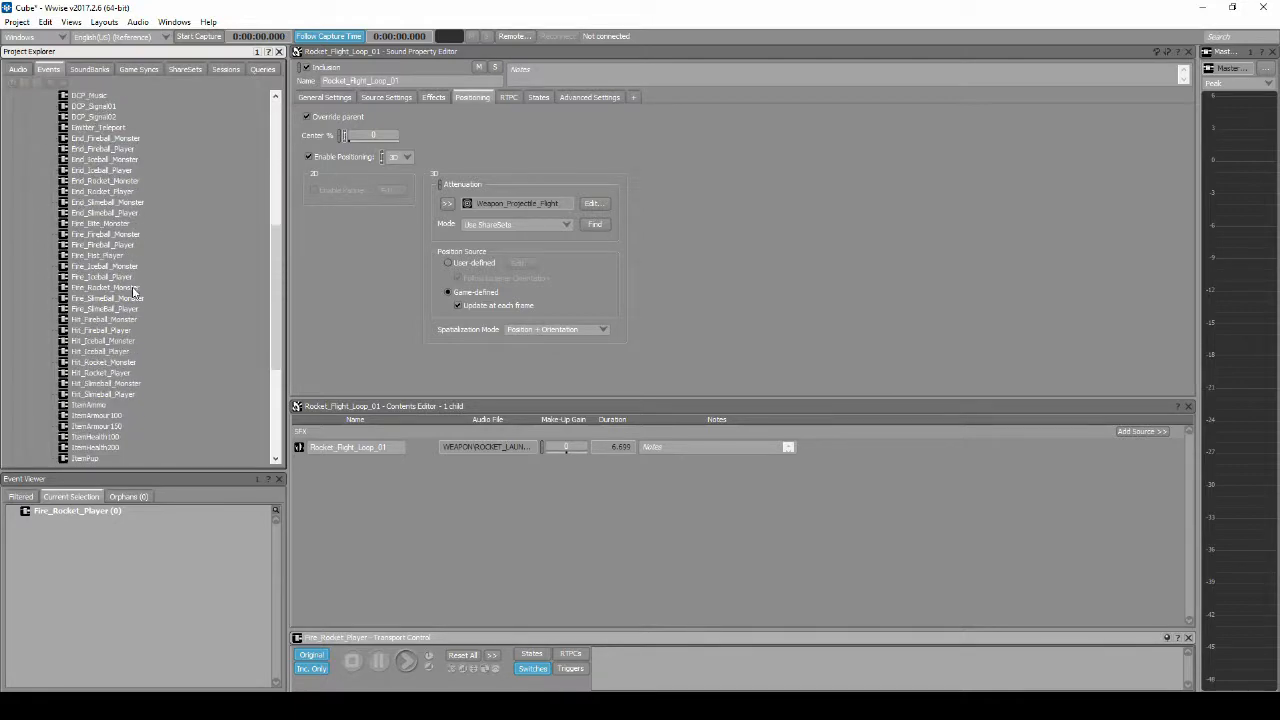
pyautogui.scroll(3, 126, 272)
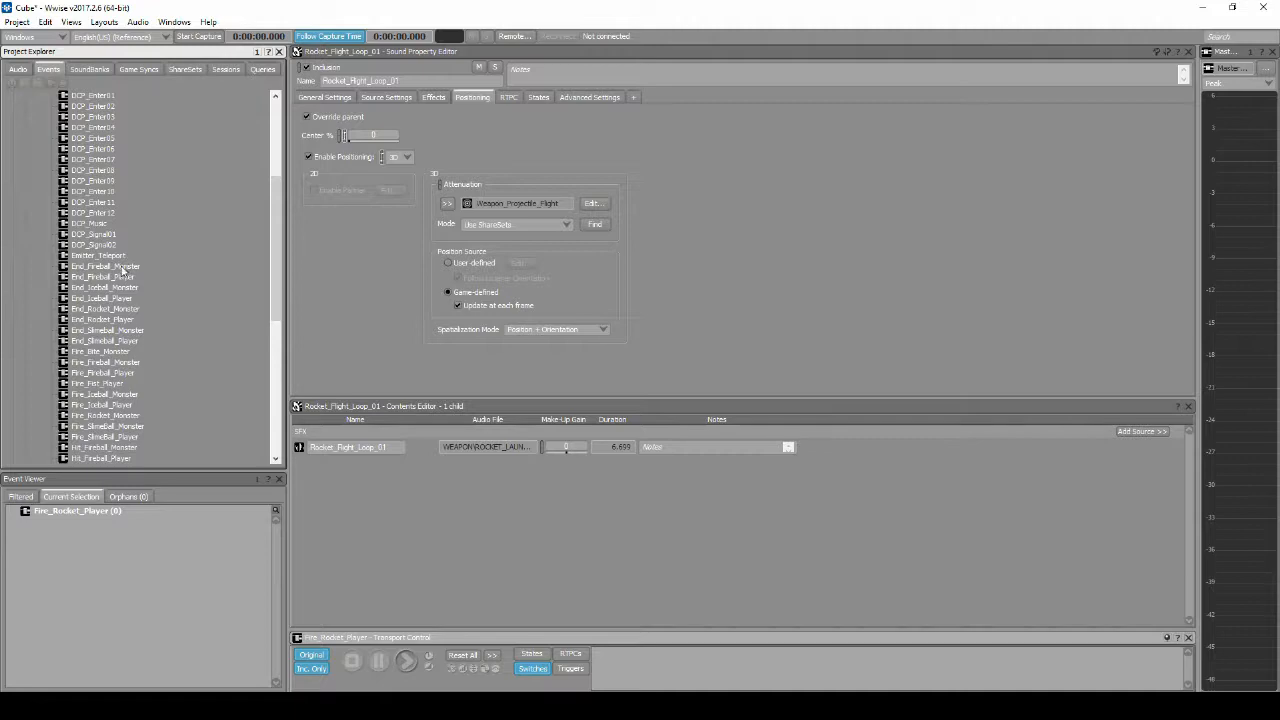
pyautogui.click(125, 320)
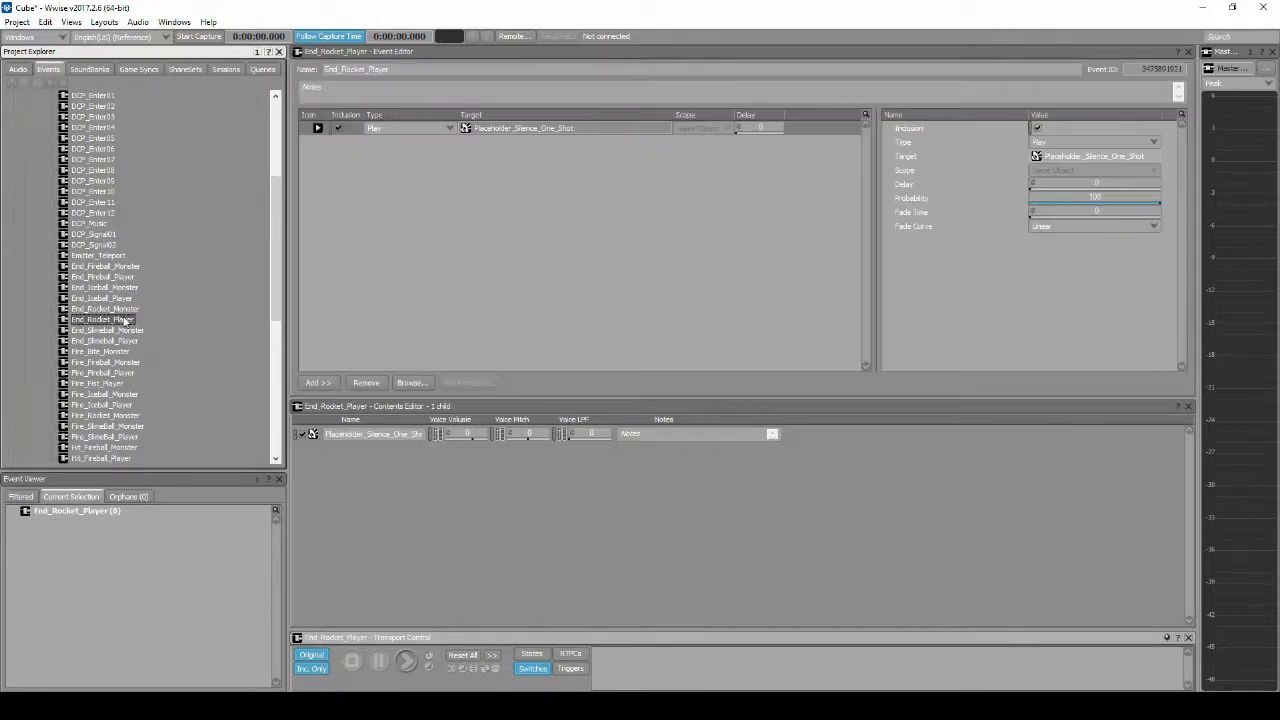
pyautogui.rightClick(125, 320)
pyautogui.click(165, 450)
pyautogui.scroll(6, 166, 300)
pyautogui.rightClick(104, 236)
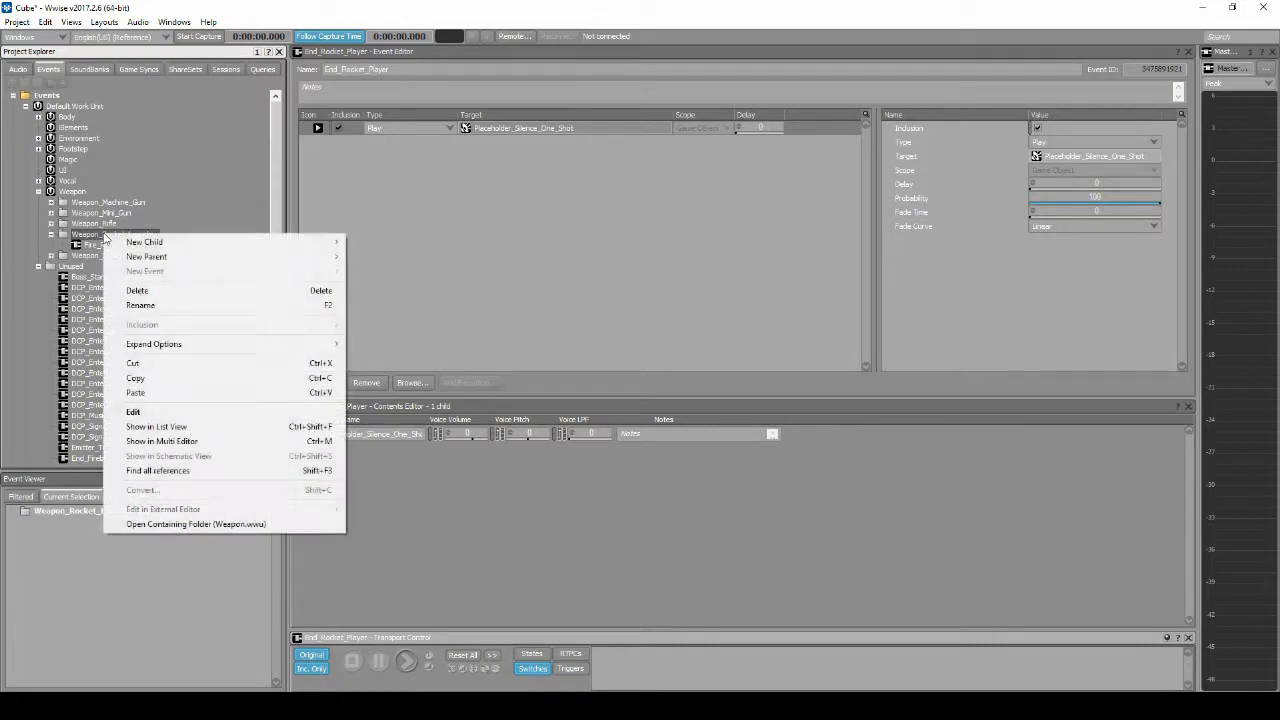
pyautogui.click(150, 392)
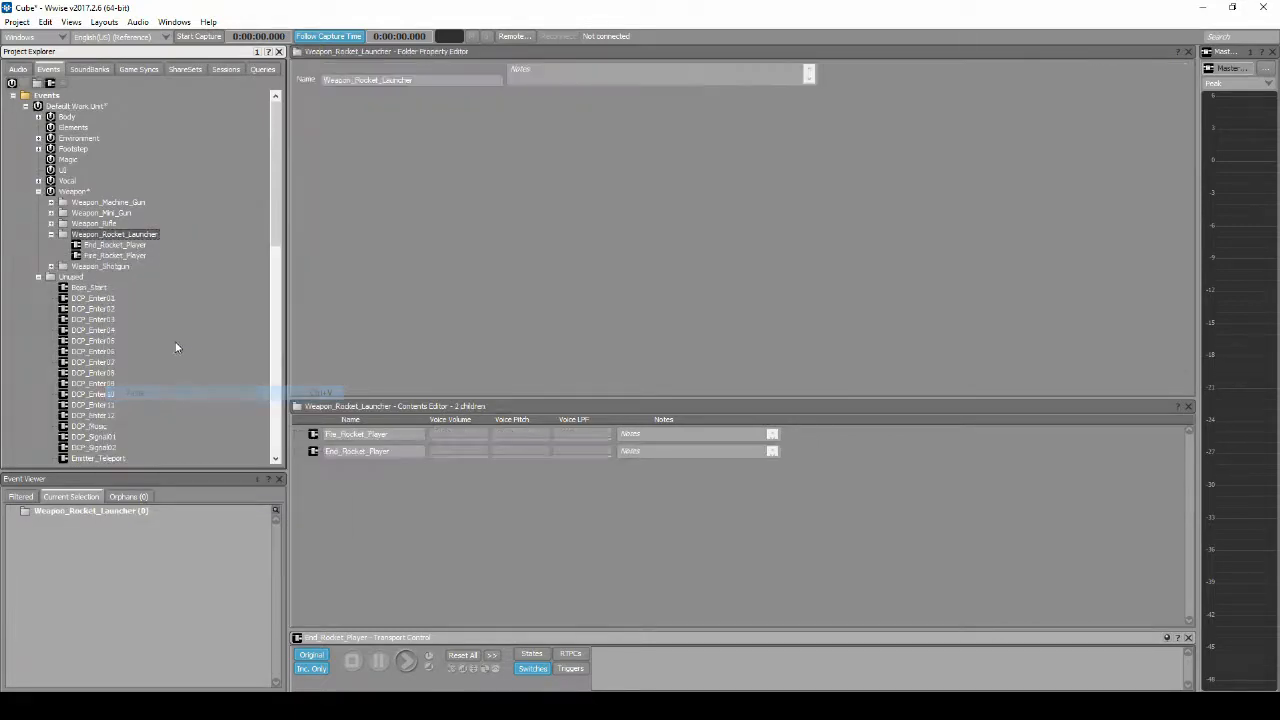
# Step: Add a third Play action with a delay of 0.2 to the Fire_Rocket_Player event
pyautogui.click(134, 257)
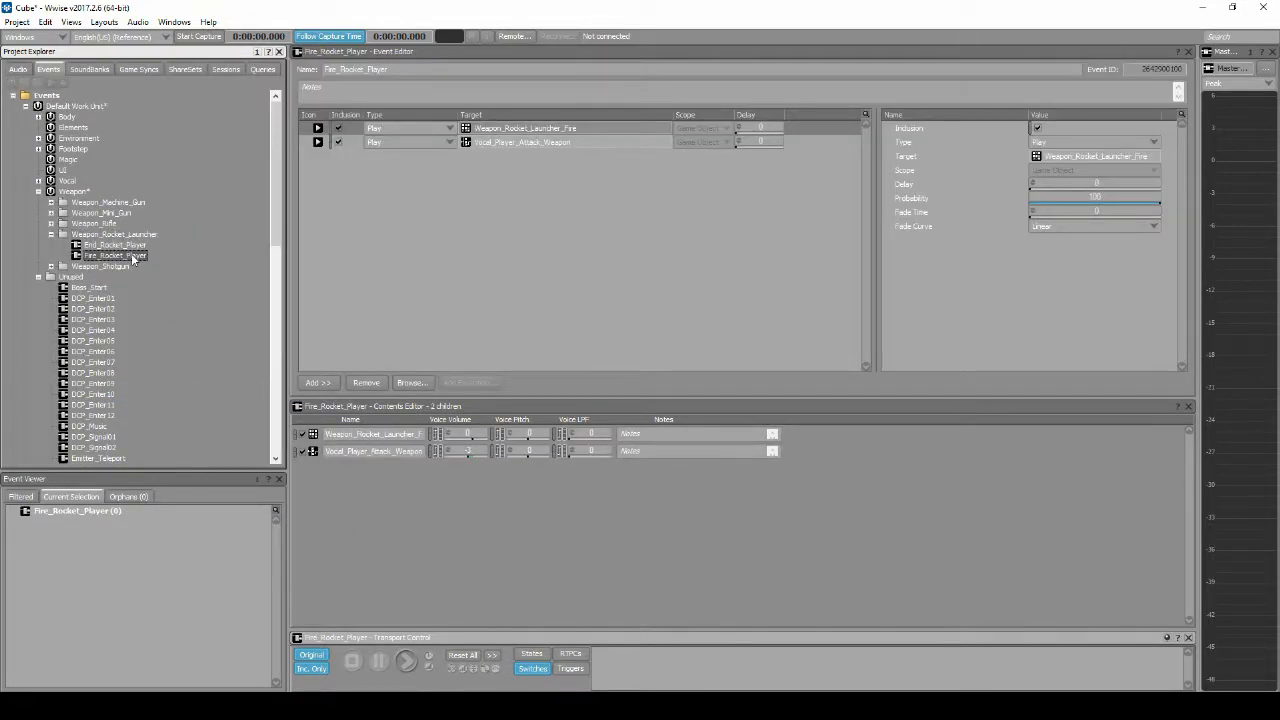
pyautogui.rightClick(356, 196)
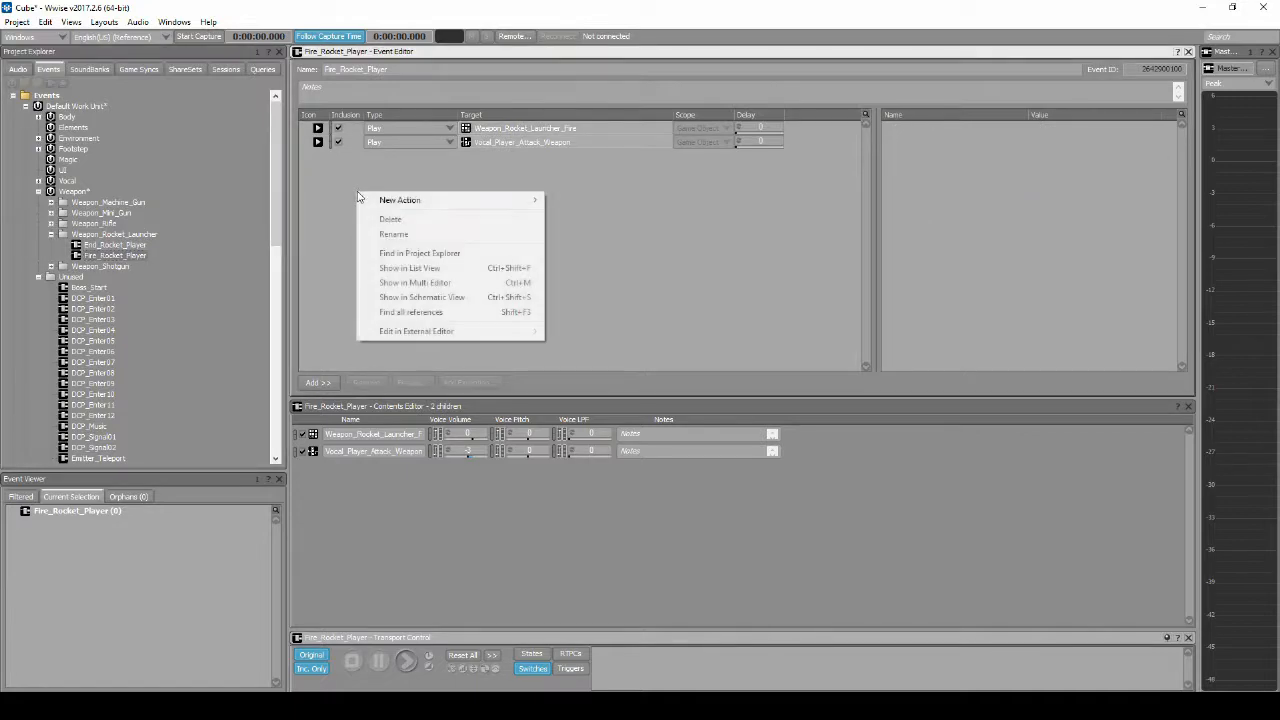
pyautogui.moveTo(450, 200)
pyautogui.click(640, 220)
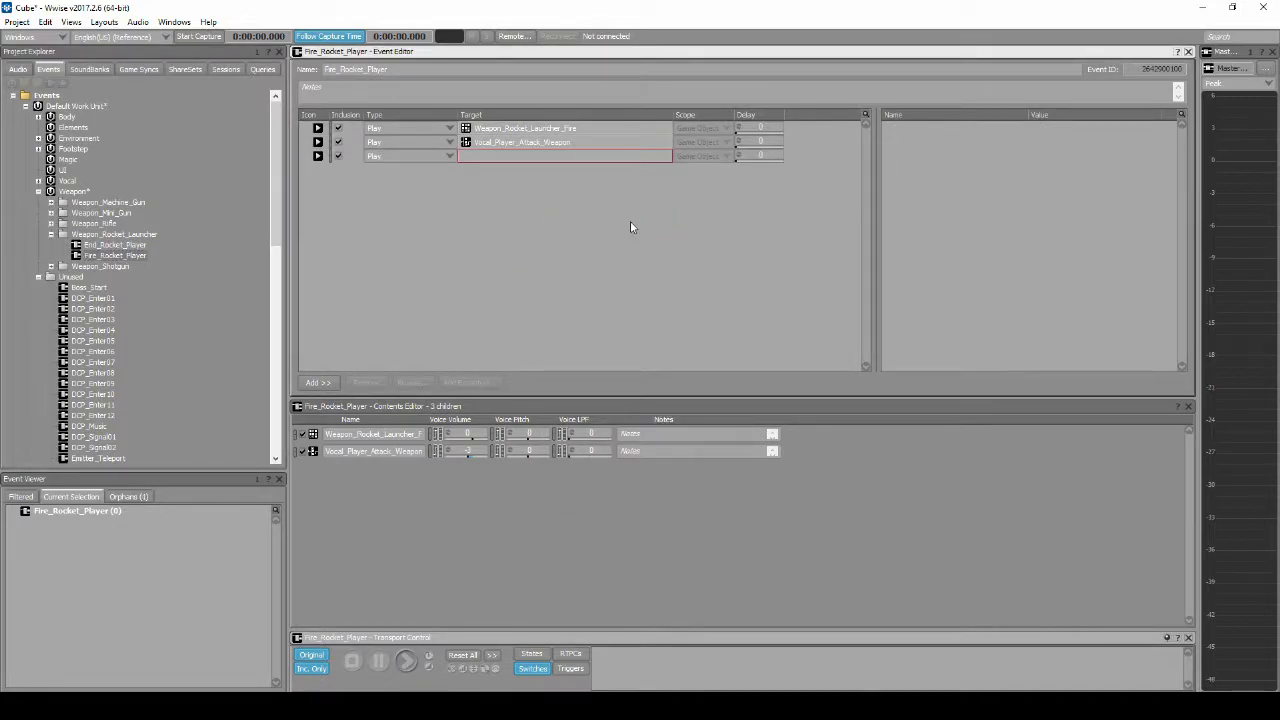
pyautogui.click(626, 154)
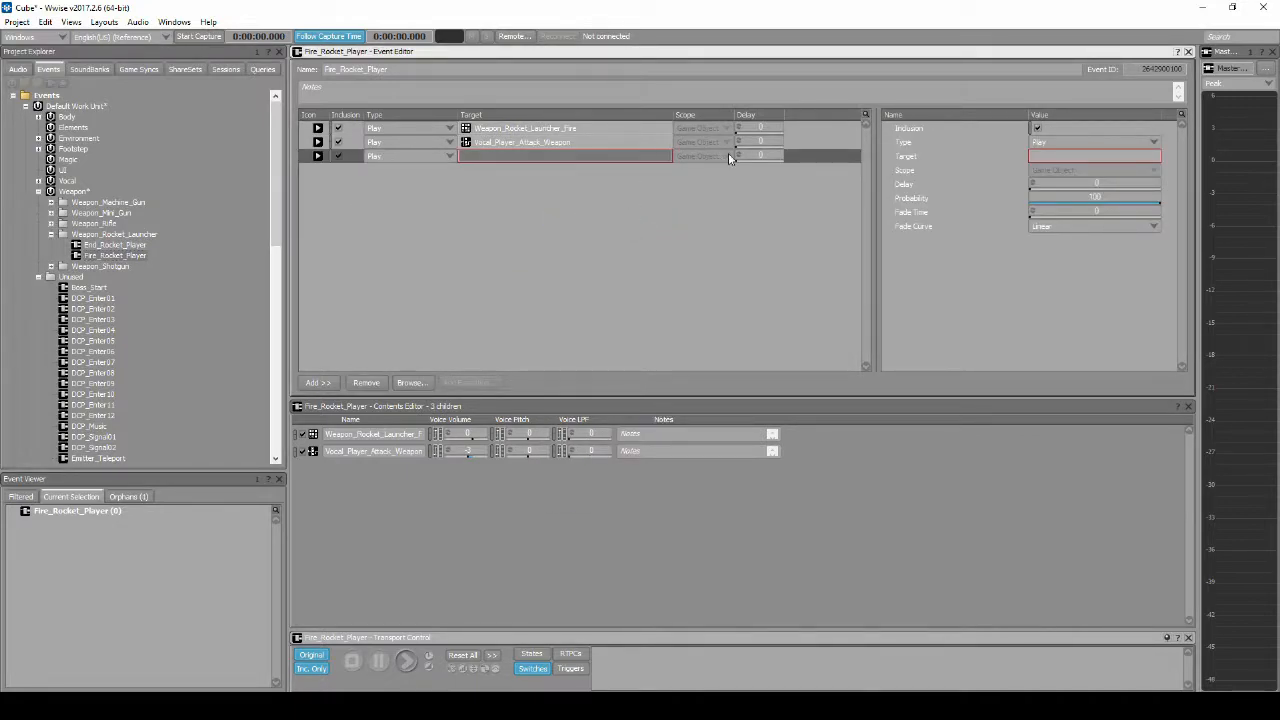
pyautogui.click(1098, 181)
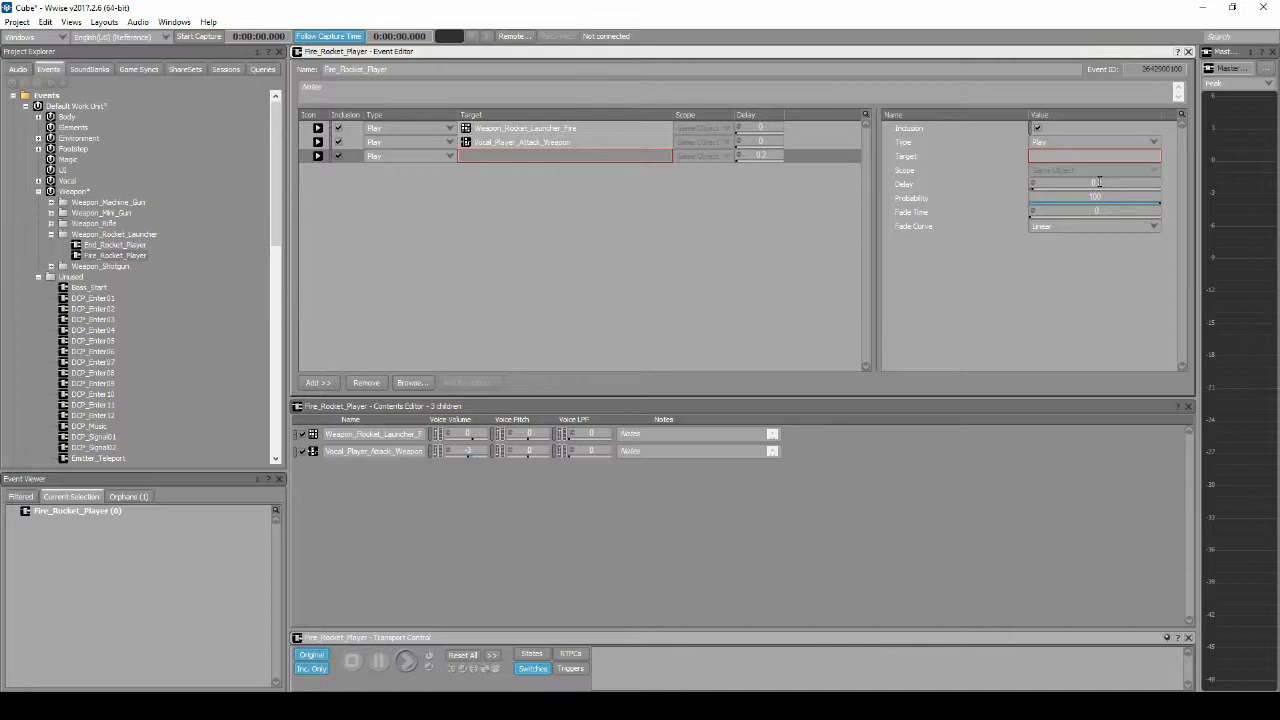
pyautogui.click(1120, 210)
# Step: Add a Stop action targeting Rocket_Flight_Loop_01 to the End_Rocket_Player event, with game object scope and a fade time of 0.2
pyautogui.click(115, 246)
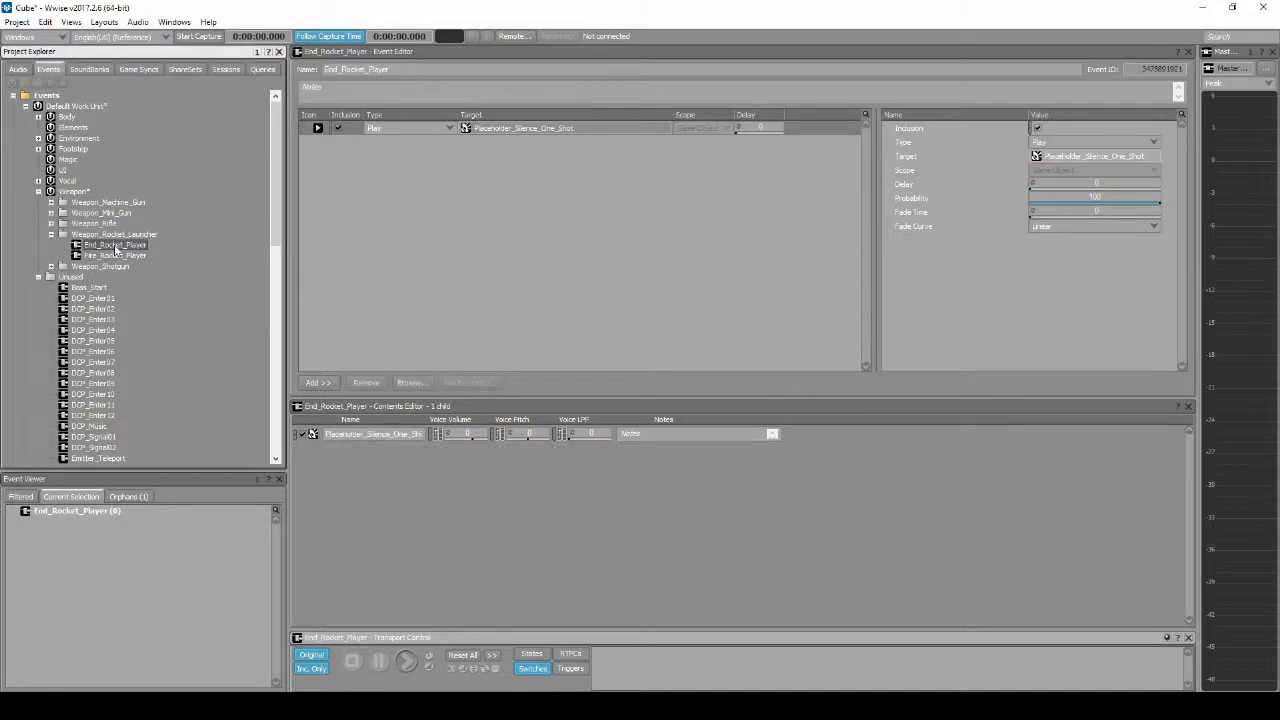
pyautogui.rightClick(406, 180)
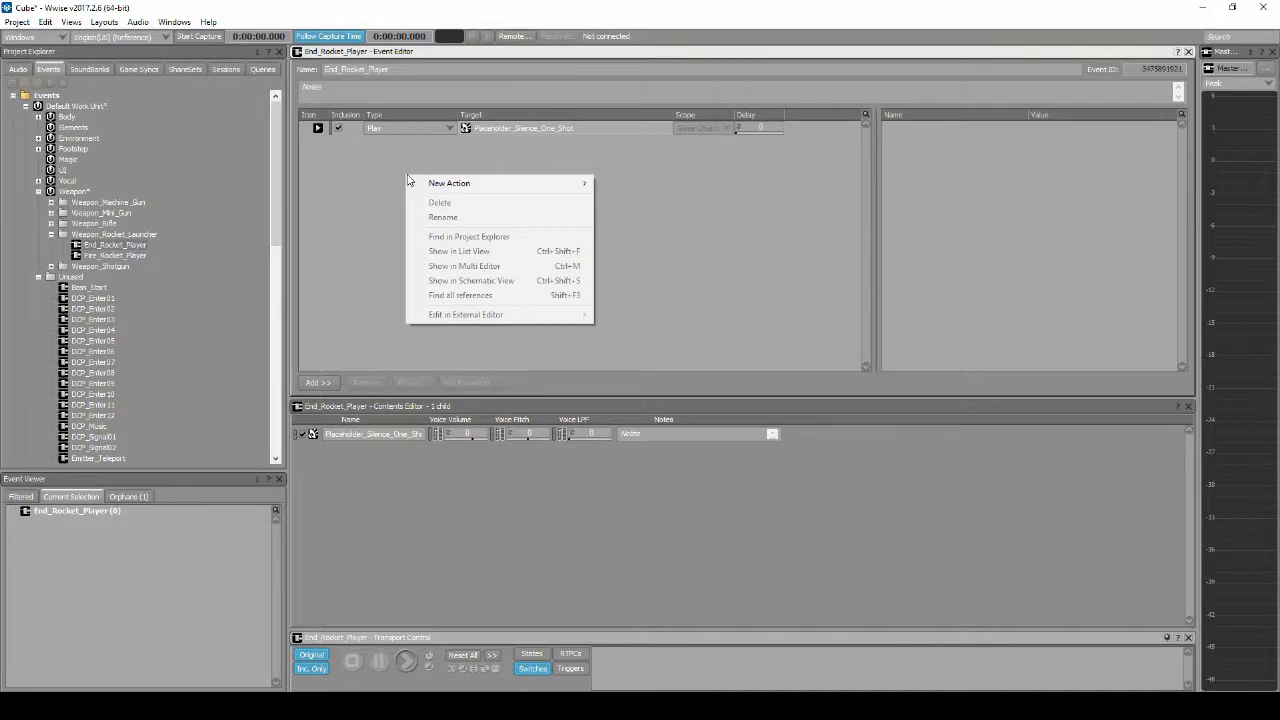
pyautogui.moveTo(445, 185)
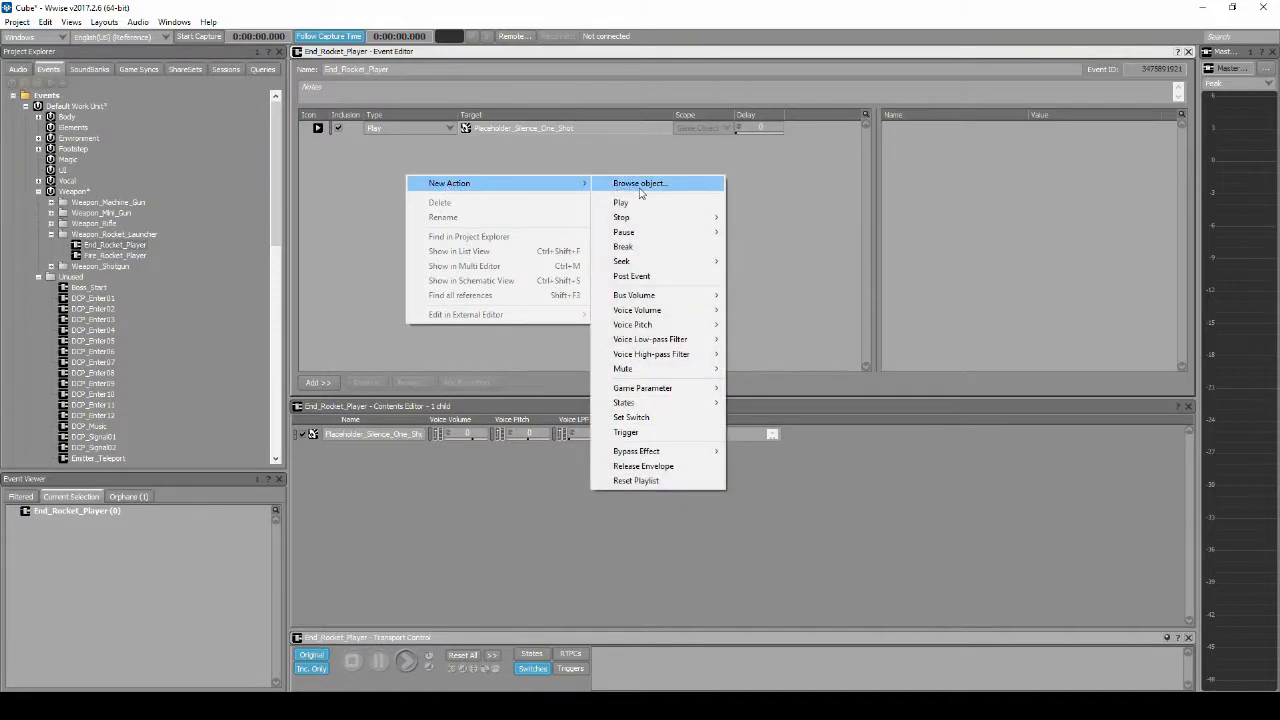
pyautogui.moveTo(645, 217)
pyautogui.click(805, 227)
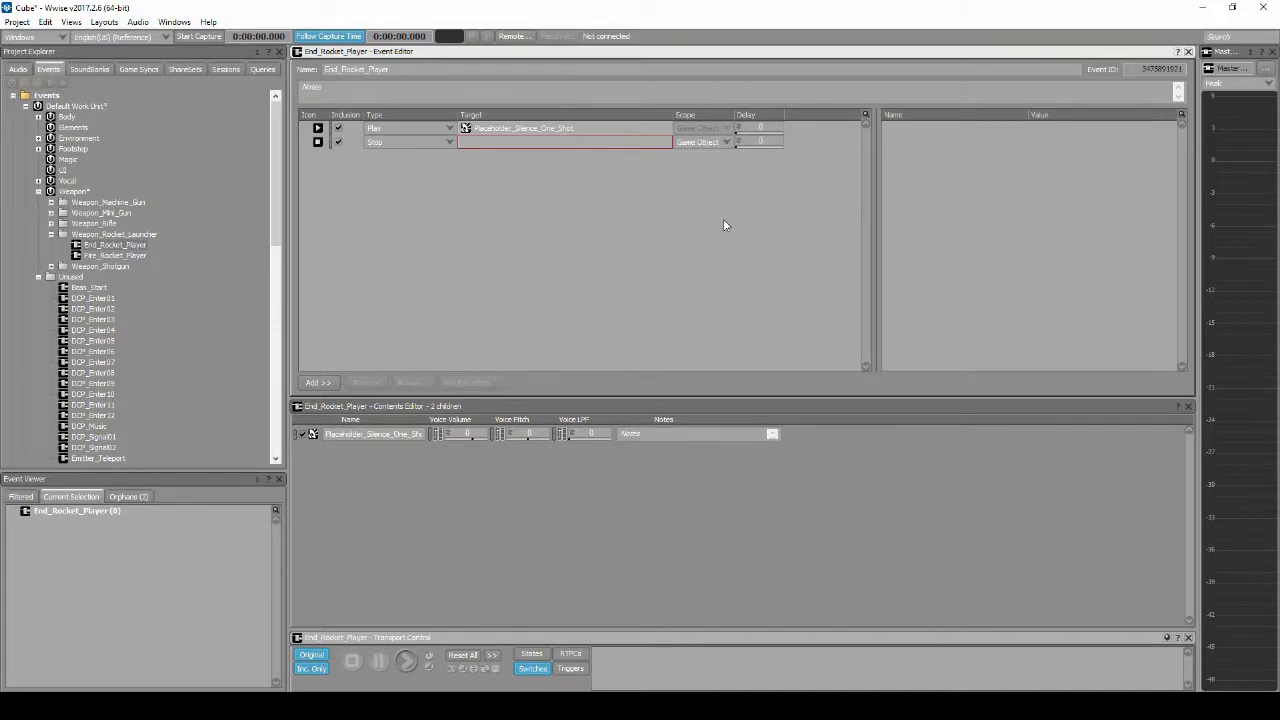
pyautogui.click(628, 140)
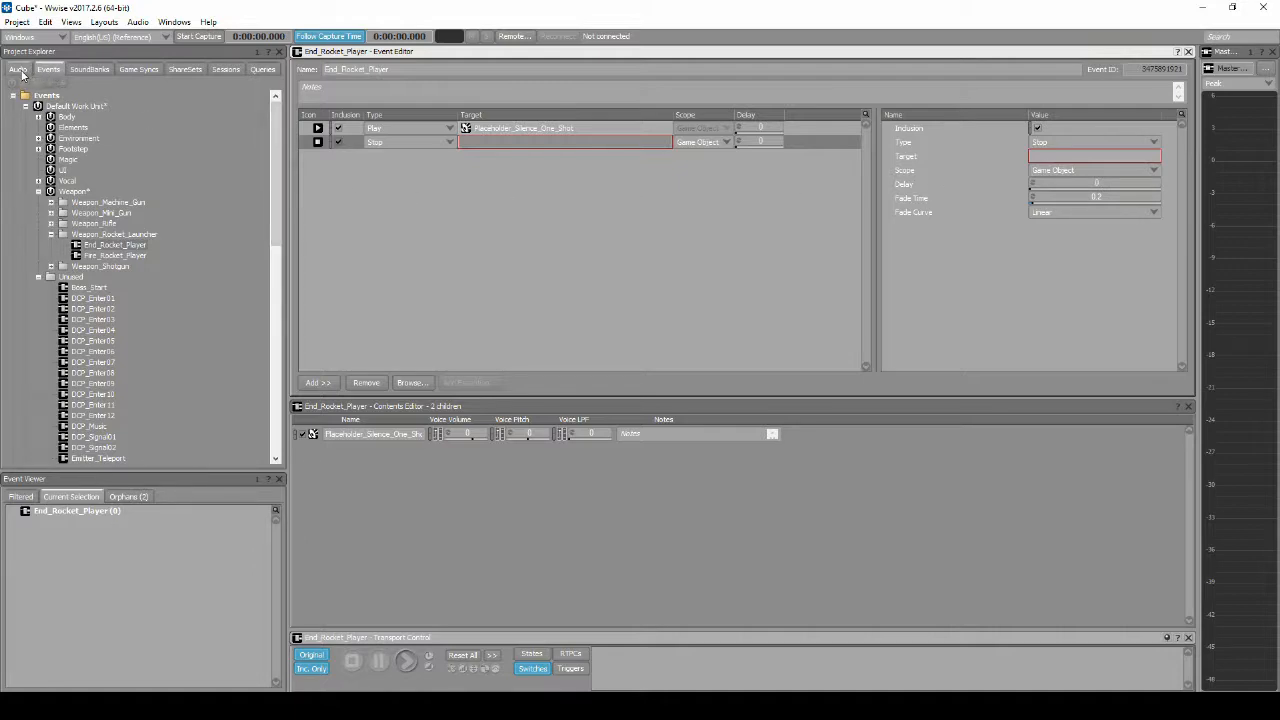
pyautogui.click(20, 70)
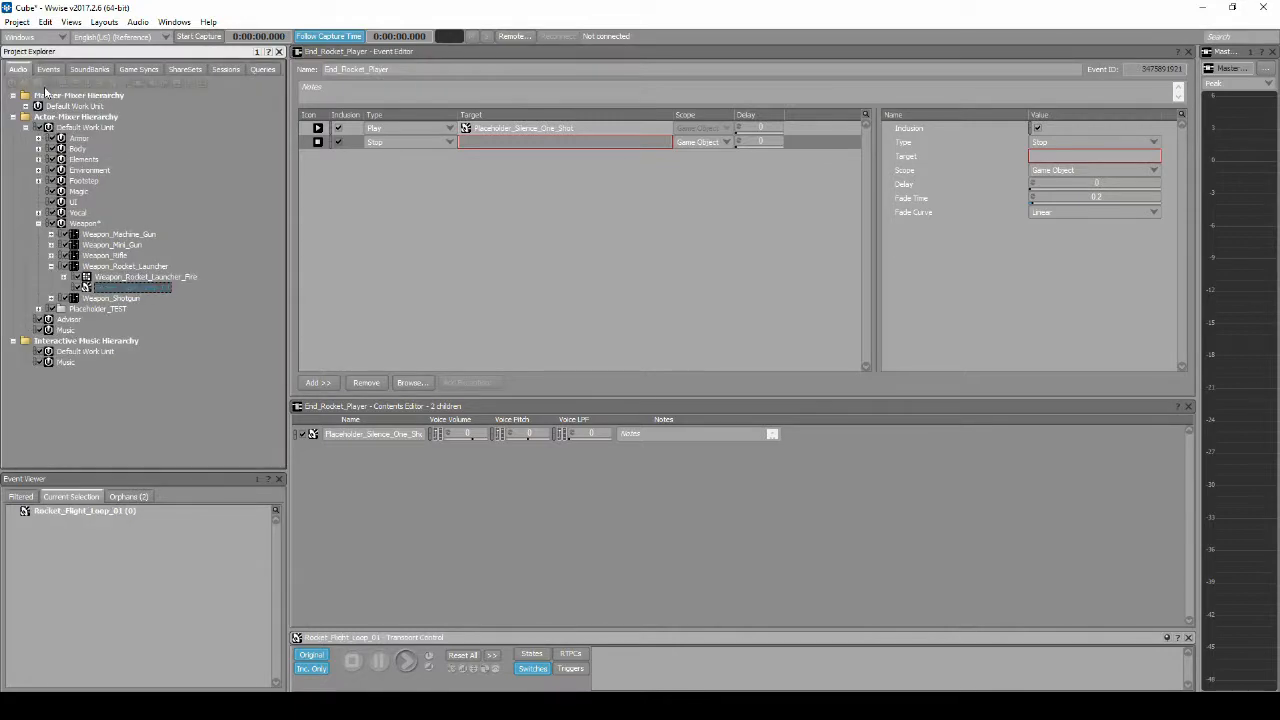
pyautogui.moveTo(130, 292); pyautogui.dragTo(534, 140)
# Step: Assign Rocket_Flight_Loop_01 as the target of the empty Play action in the Fire_Rocket_Player event
pyautogui.click(48, 69)
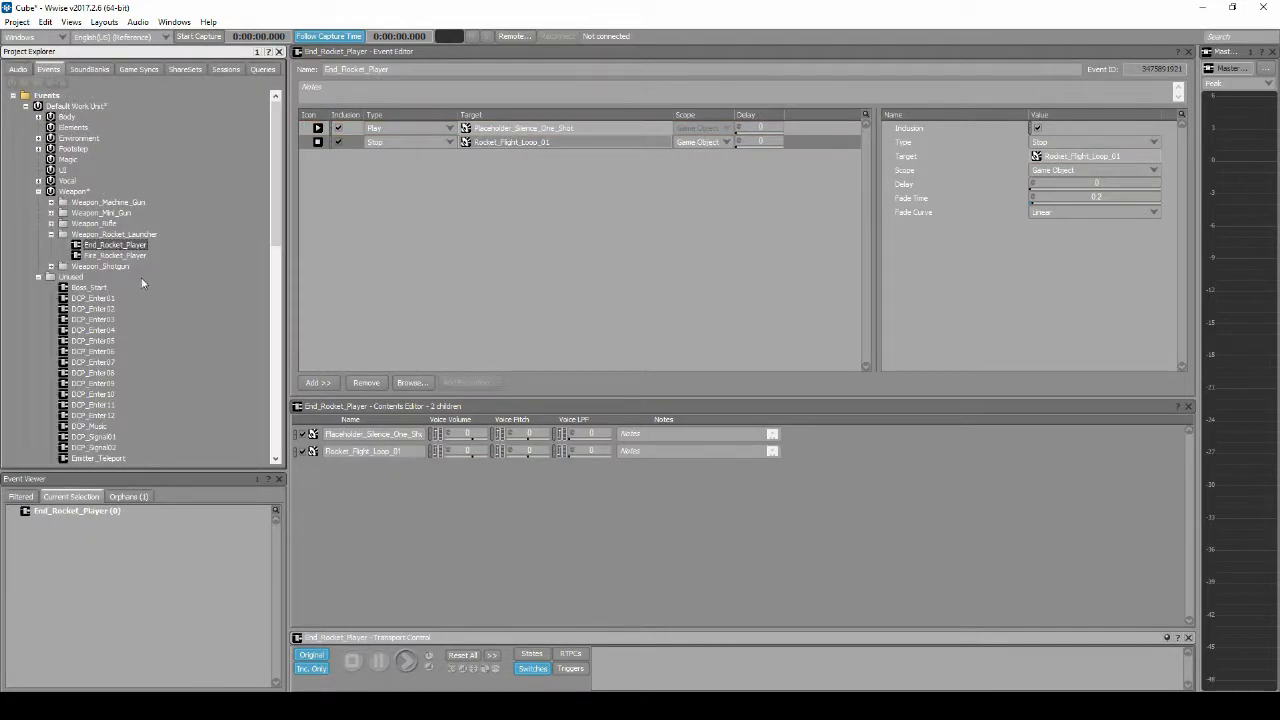
pyautogui.click(140, 256)
pyautogui.click(20, 69)
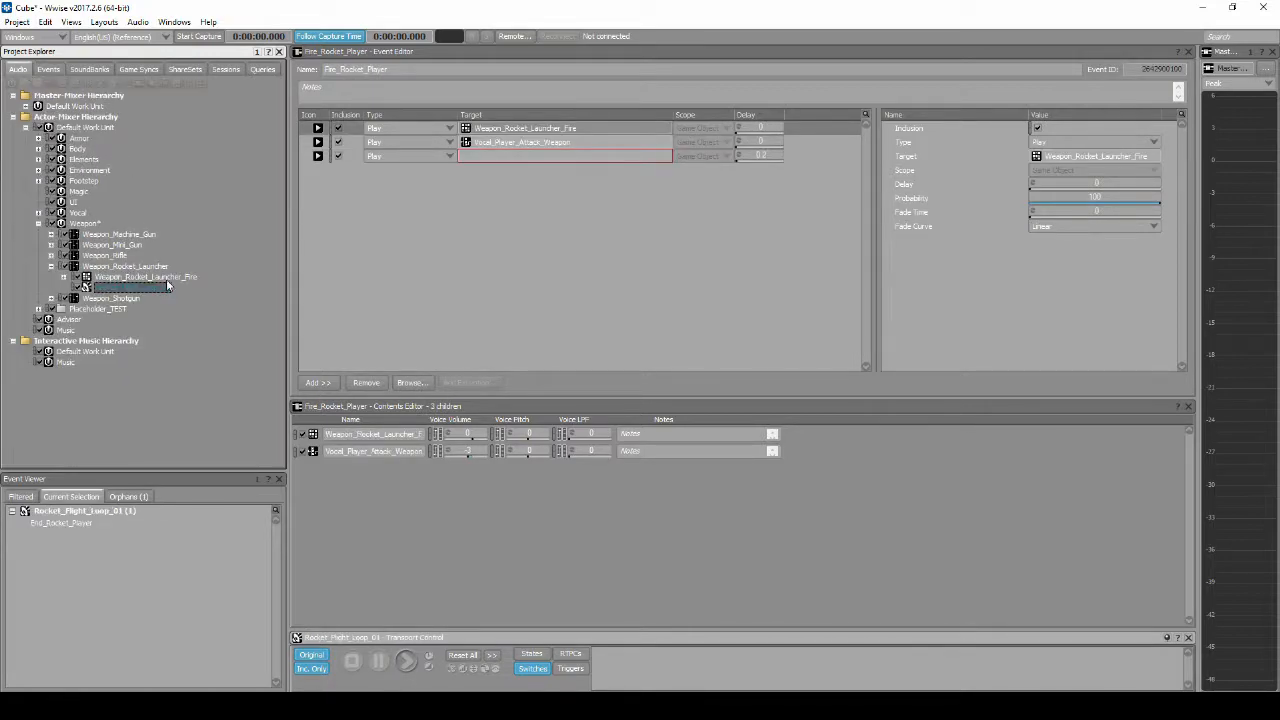
pyautogui.moveTo(168, 289); pyautogui.dragTo(492, 158)
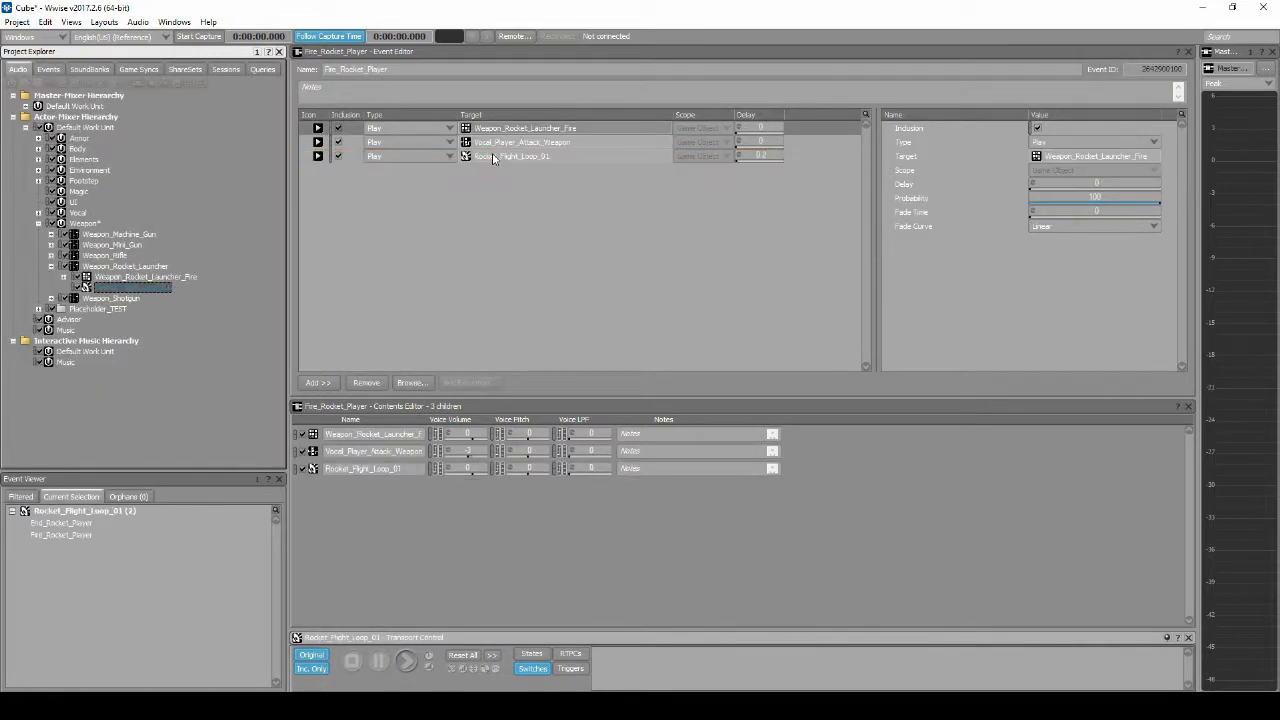
# Step: Save the project and switch to the SoundBank layout
pyautogui.click(17, 21)
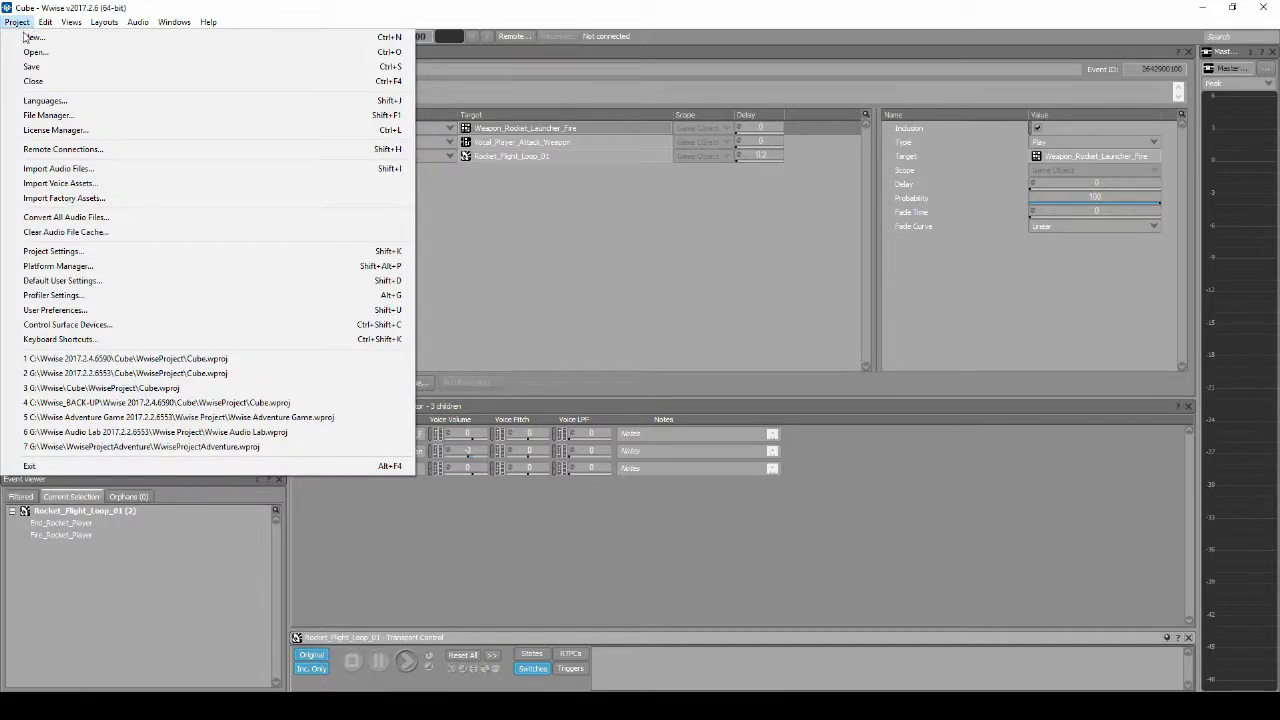
pyautogui.click(31, 68)
pyautogui.click(104, 21)
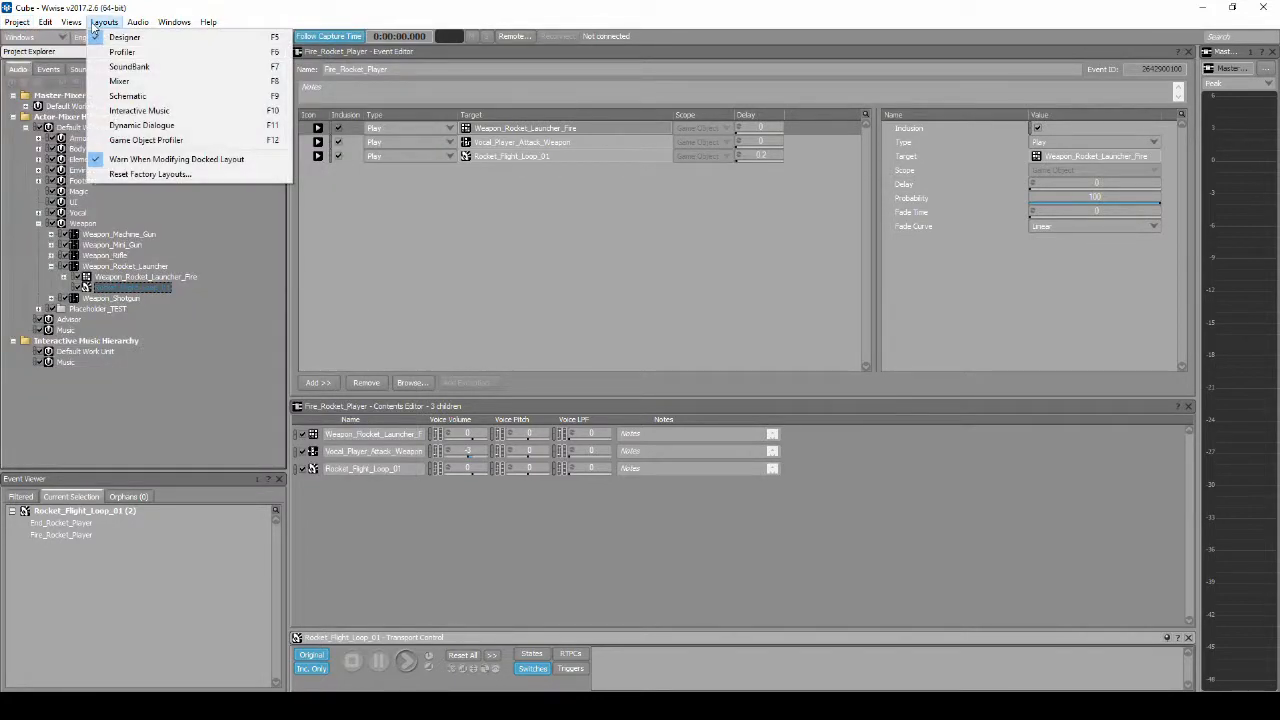
pyautogui.click(113, 67)
pyautogui.click(490, 83)
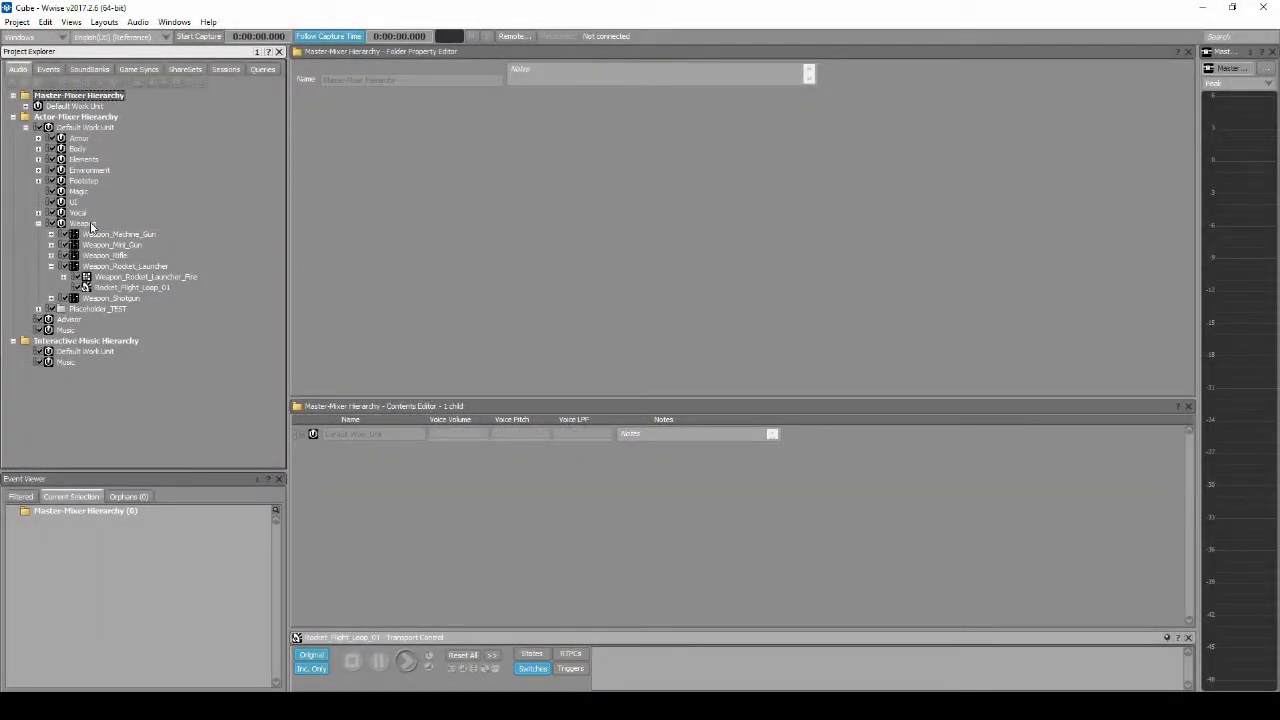
# Step: Create a Blend Container named Weapon_Rocket_Launcher_Impact inside the Weapon_Rocket_Launcher actor-mixer
pyautogui.click(88, 224)
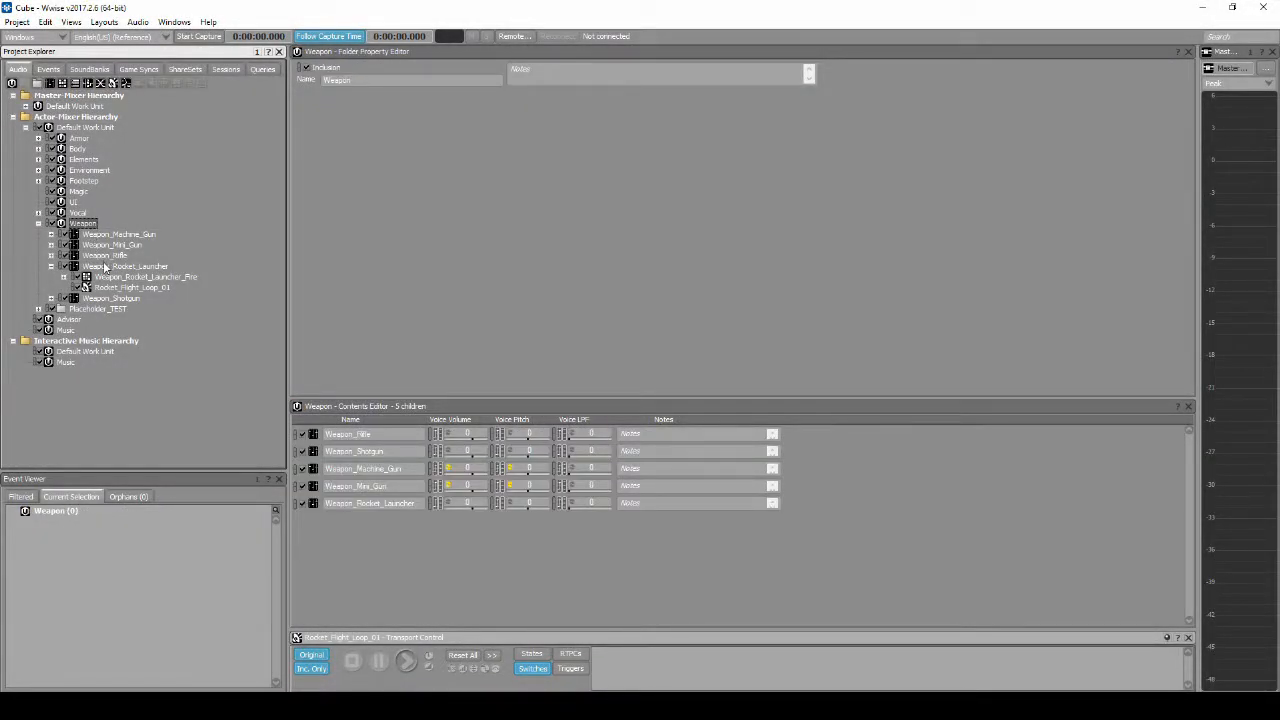
pyautogui.click(104, 266)
pyautogui.rightClick(104, 266)
pyautogui.moveTo(150, 271)
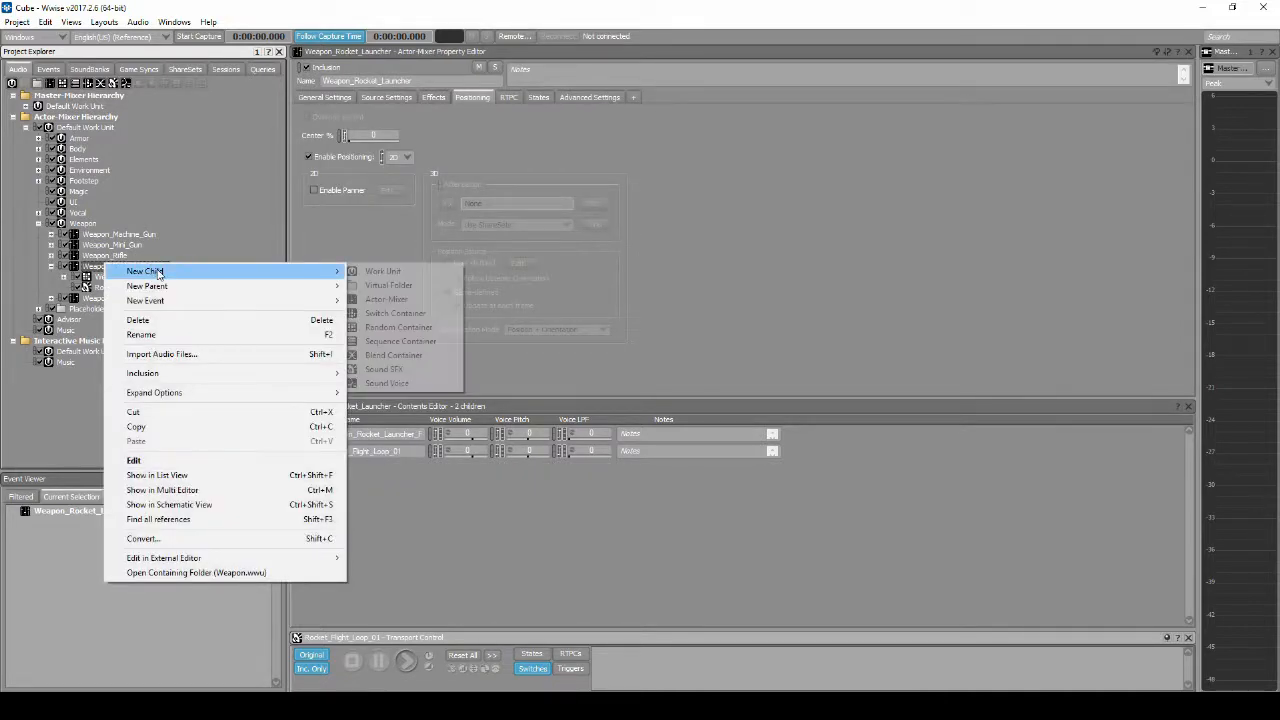
pyautogui.click(361, 354)
pyautogui.write('Weapon_Rocket_Launcher')
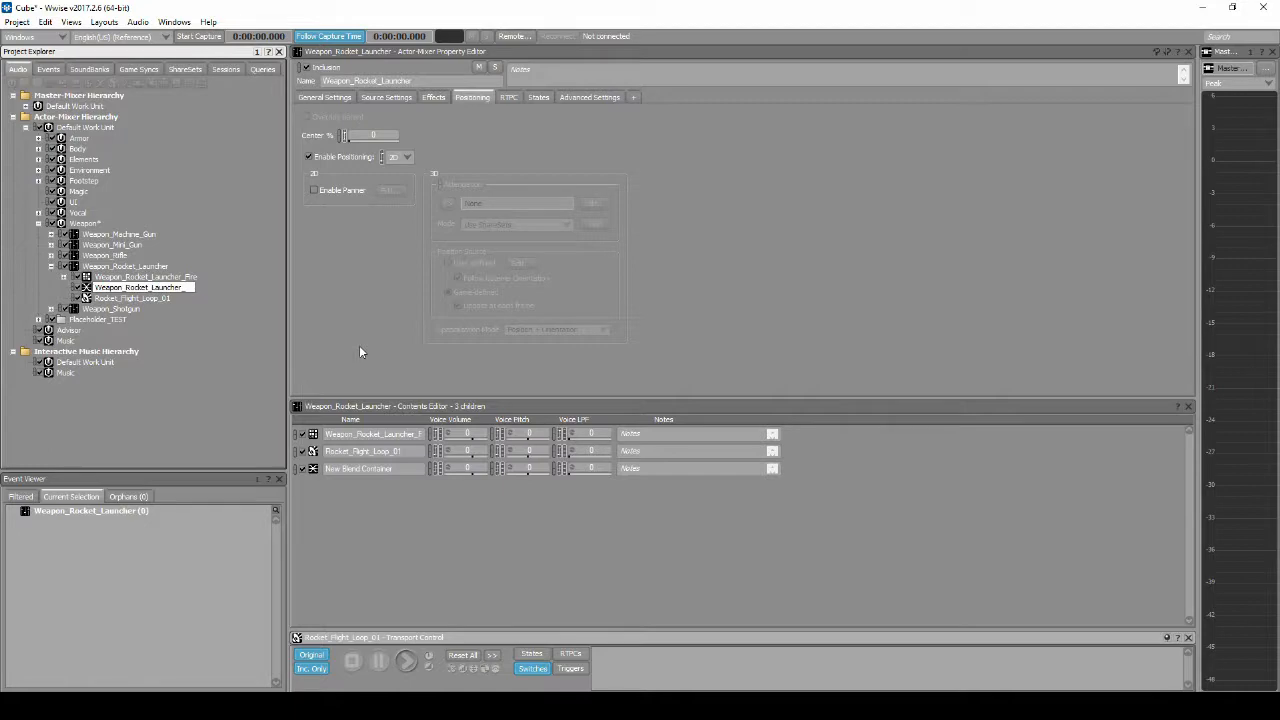
pyautogui.write('_Impact')
pyautogui.press('Return')
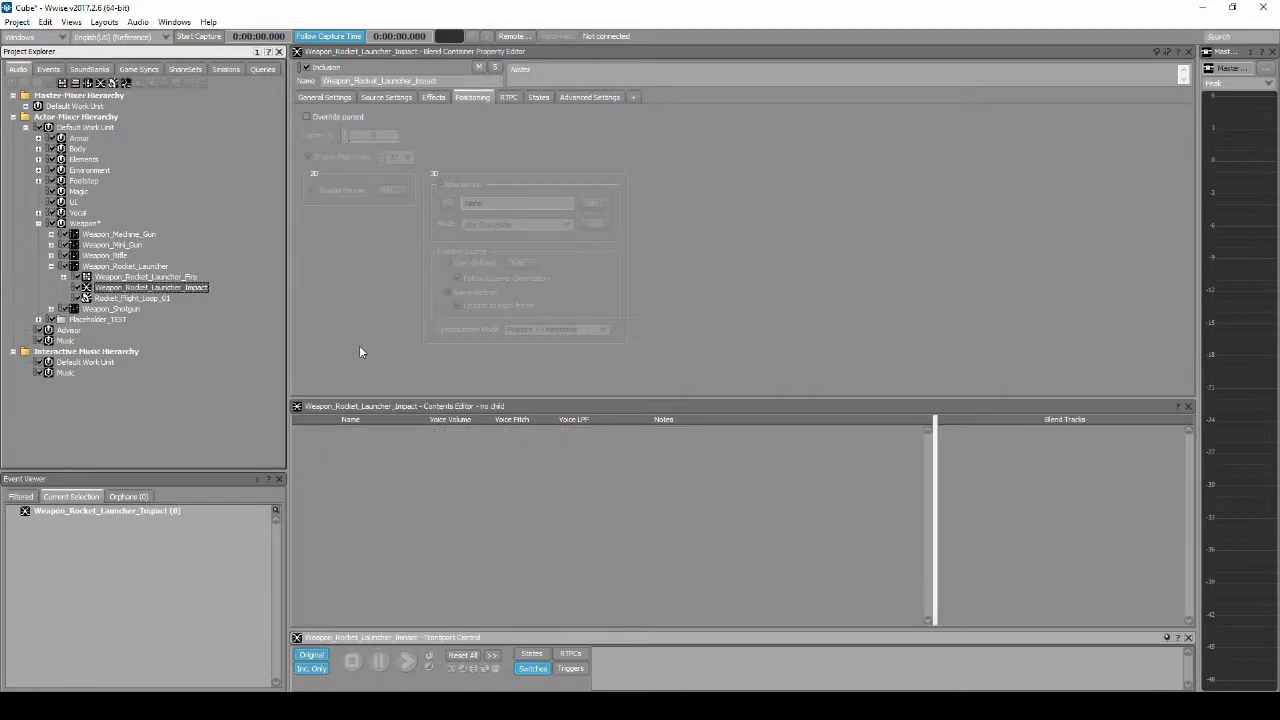
# Step: Create a Random Container inside Weapon_Rocket_Launcher_Impact and duplicate it twice to make three
pyautogui.click(190, 288)
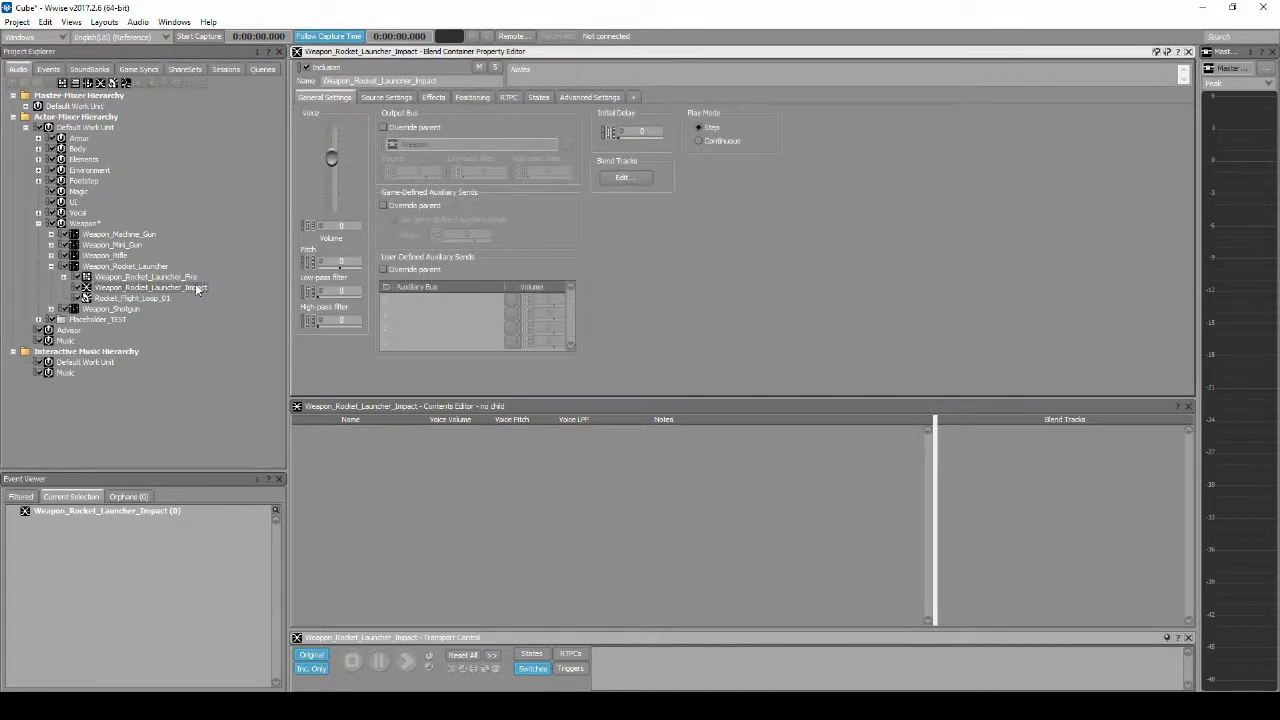
pyautogui.rightClick(197, 288)
pyautogui.moveTo(230, 295)
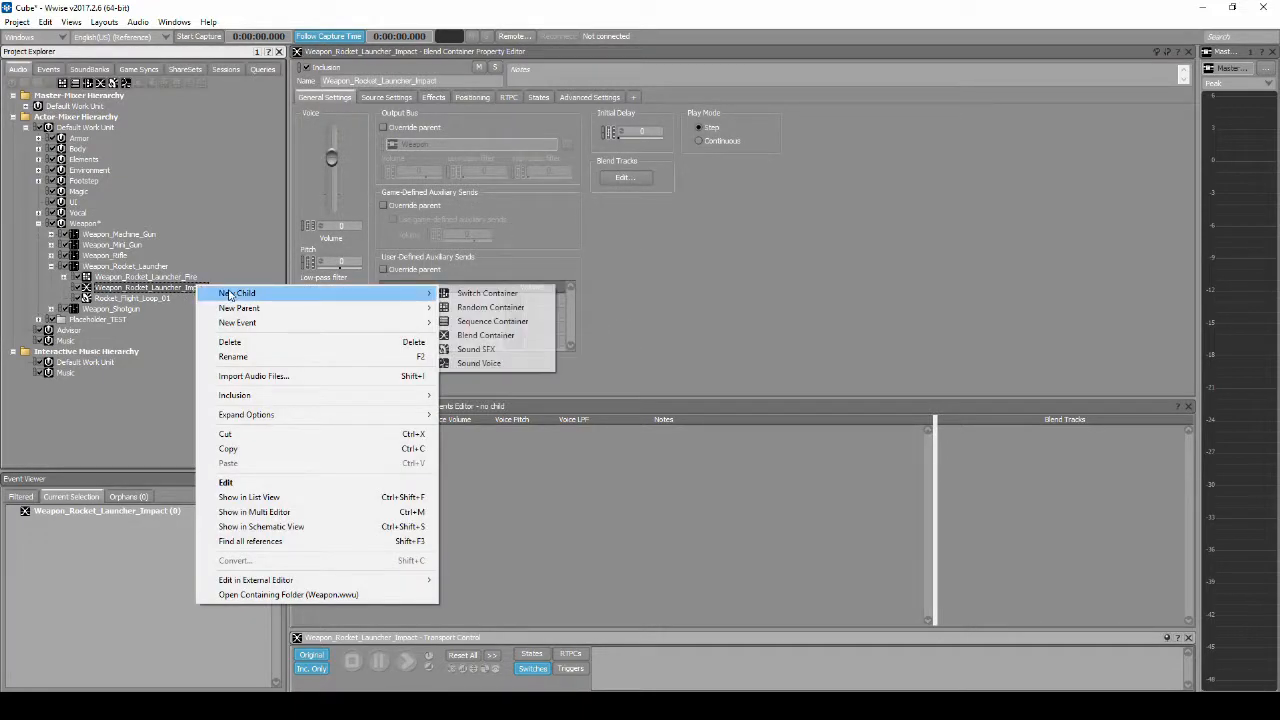
pyautogui.click(491, 308)
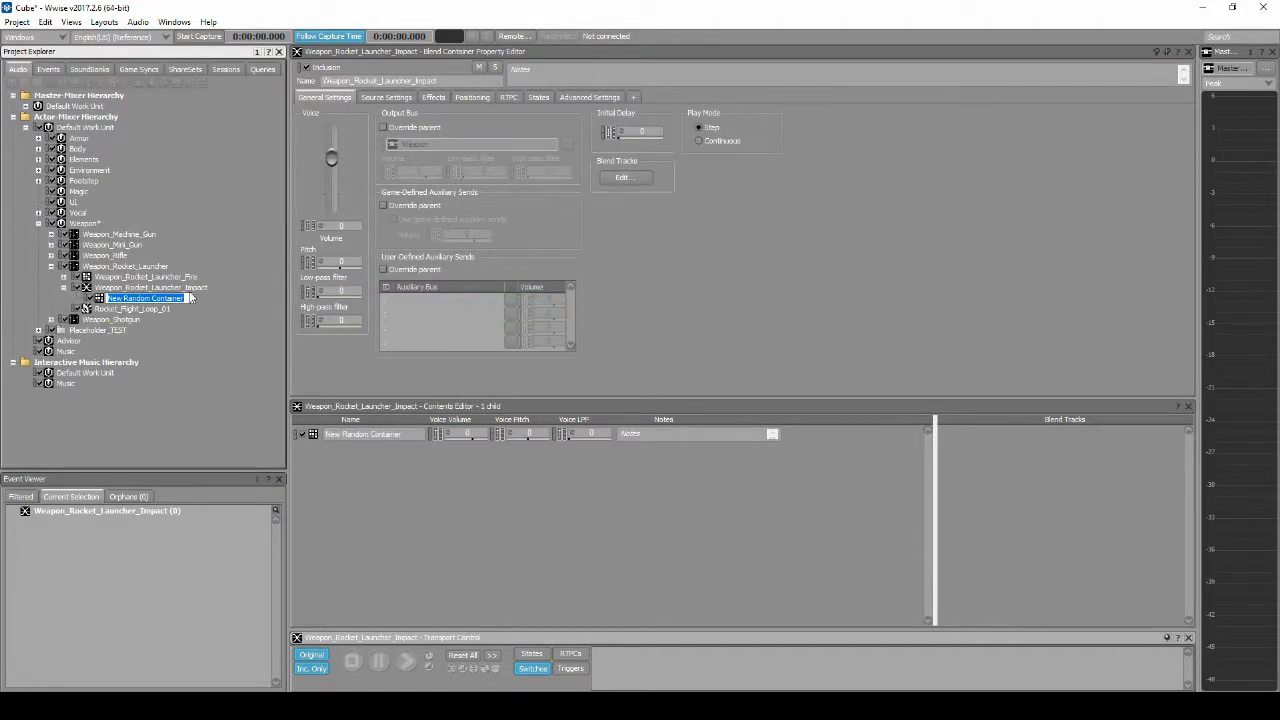
pyautogui.press('Return')
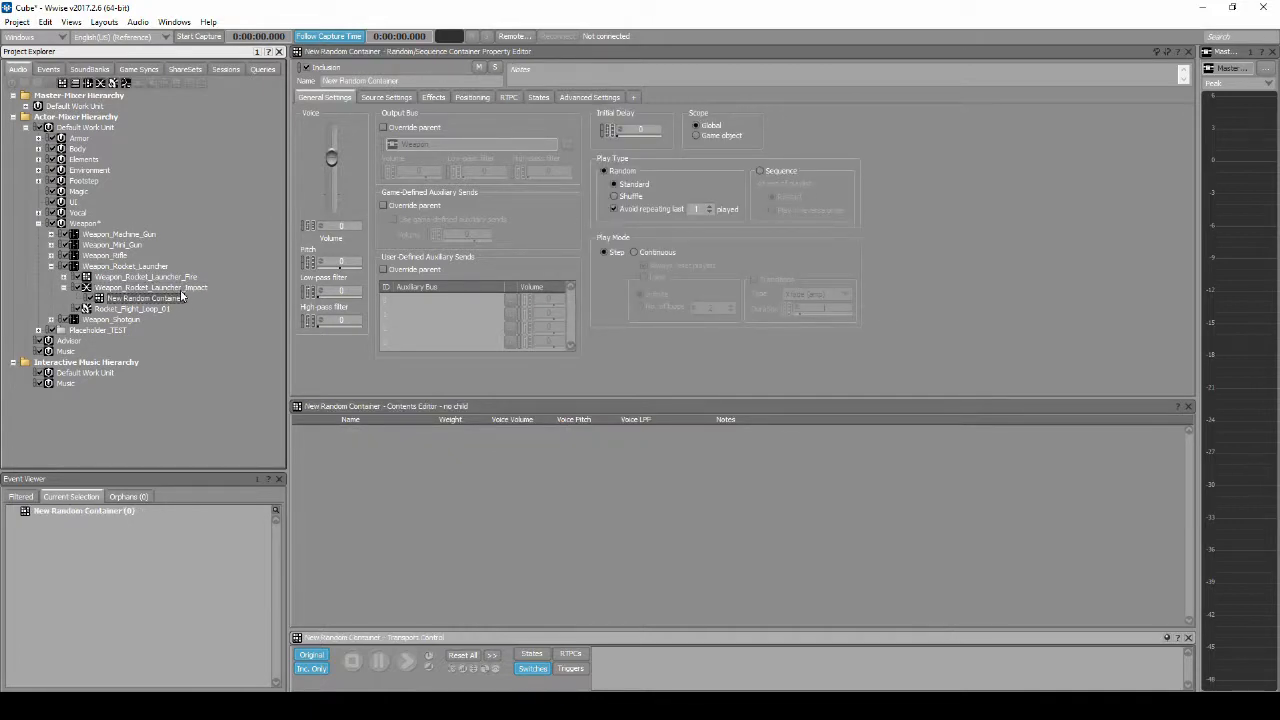
pyautogui.click(183, 292)
pyautogui.hotkey('ctrl', 'v')
pyautogui.hotkey('ctrl', 'v')
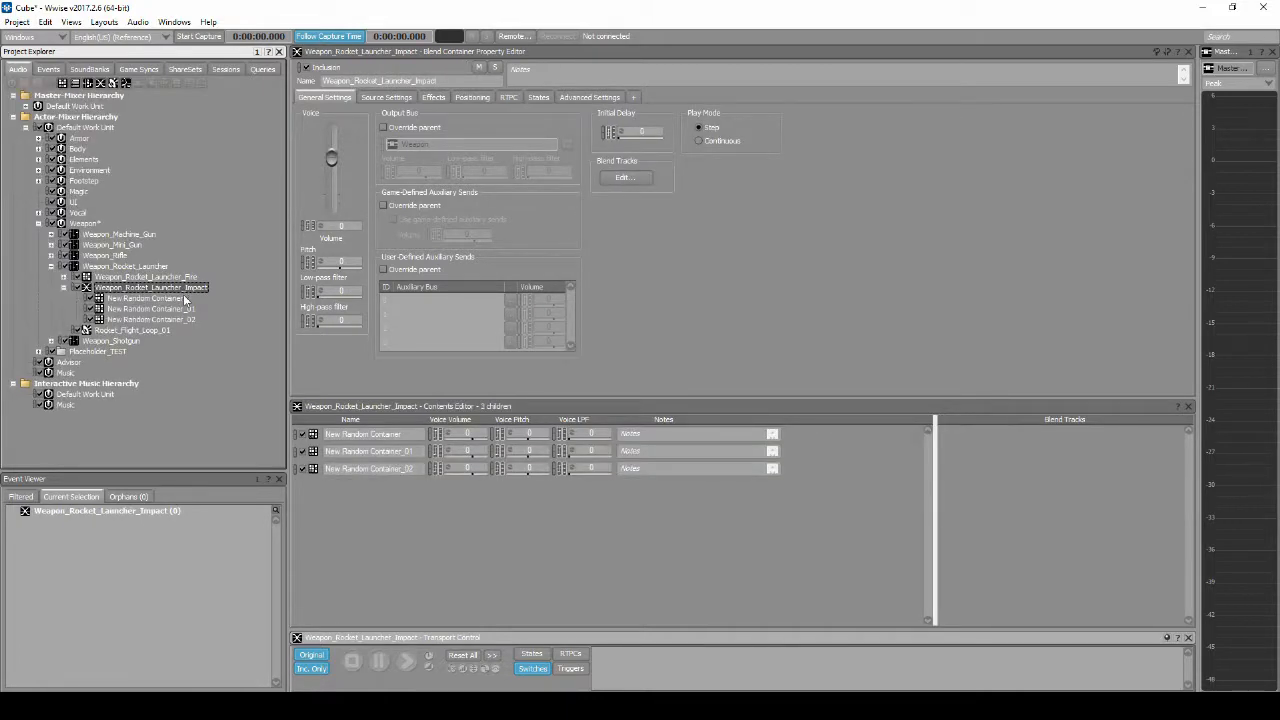
# Step: Rename the three Random Containers Weapon_Rocket_Launcher_Impact_Close, Weapon_Rocket_Launcher_Impact_Far and Weapon_Rocket_Launcher_Impact_Debris_Close
pyautogui.click(177, 299)
pyautogui.press('F2')
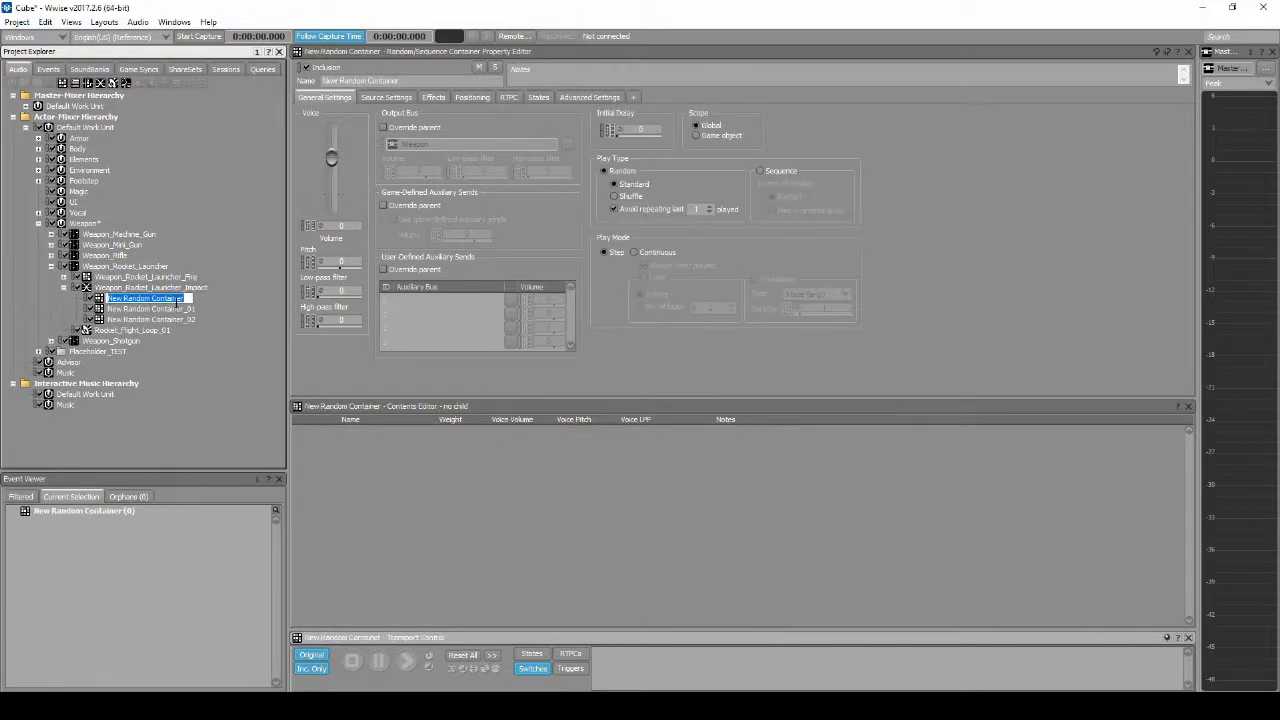
pyautogui.write('Weapon_Rocket_Launcher_Impact_Close')
pyautogui.moveTo(243, 298); pyautogui.dragTo(200, 298)
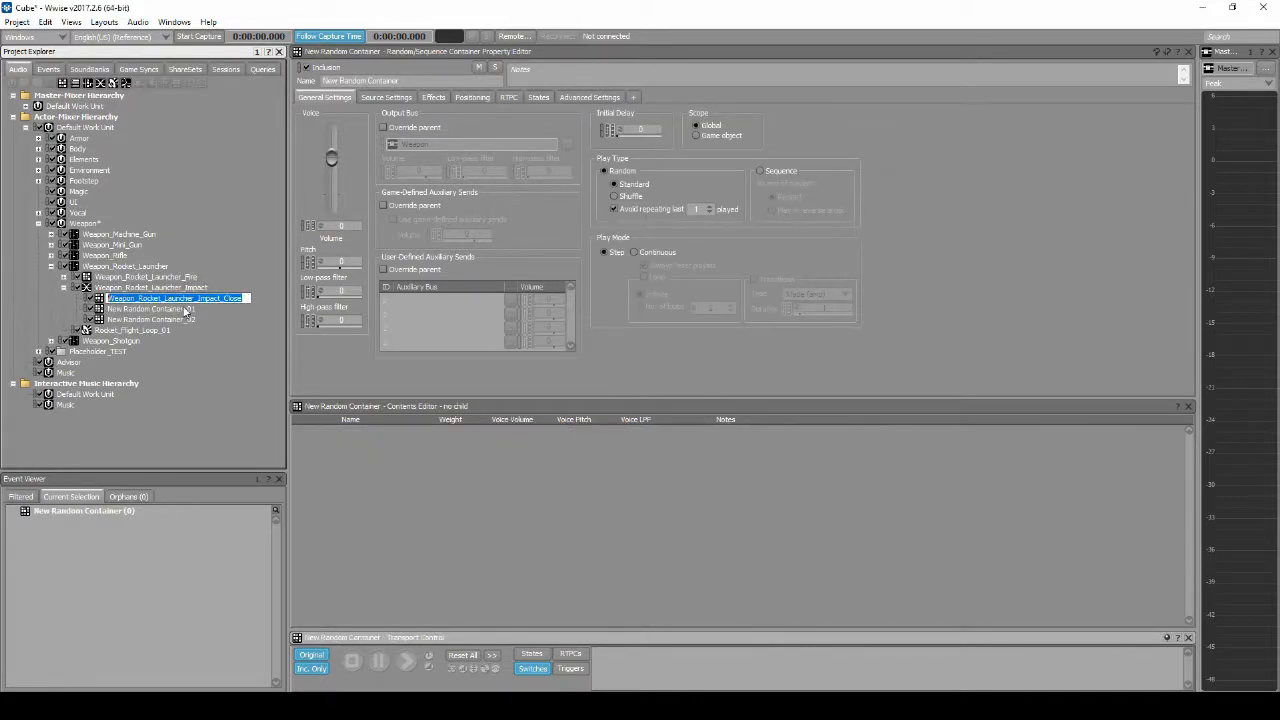
pyautogui.click(188, 311)
pyautogui.press('F2')
pyautogui.write('Weapon_Rocket_Launcher_Impact_Close')
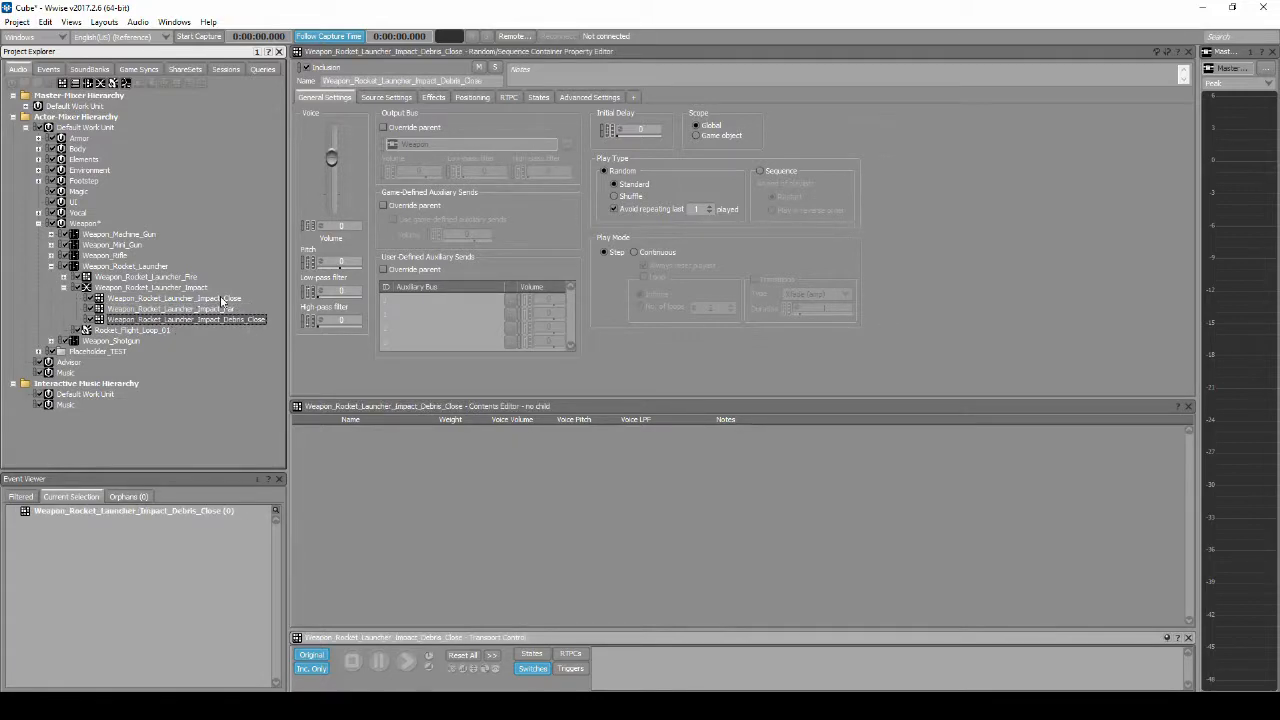
# Step: Import the Destruction_Debris_Dirt, Rocket_Explosion_Close and Rocket_Explosion_Far files (01 and 02 each) into WEAPON\ROCKET_LAUNCHER and sort them into their matching impact containers
pyautogui.click(2, 390)
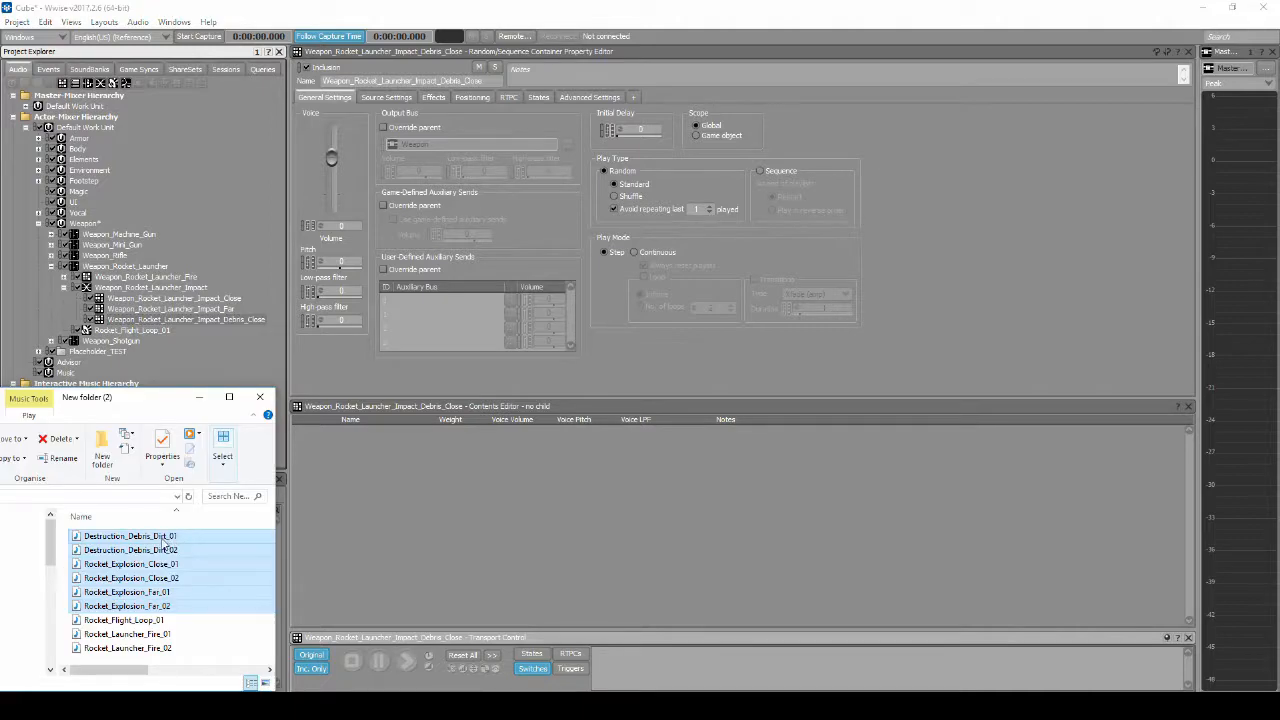
pyautogui.moveTo(165, 541); pyautogui.dragTo(213, 318)
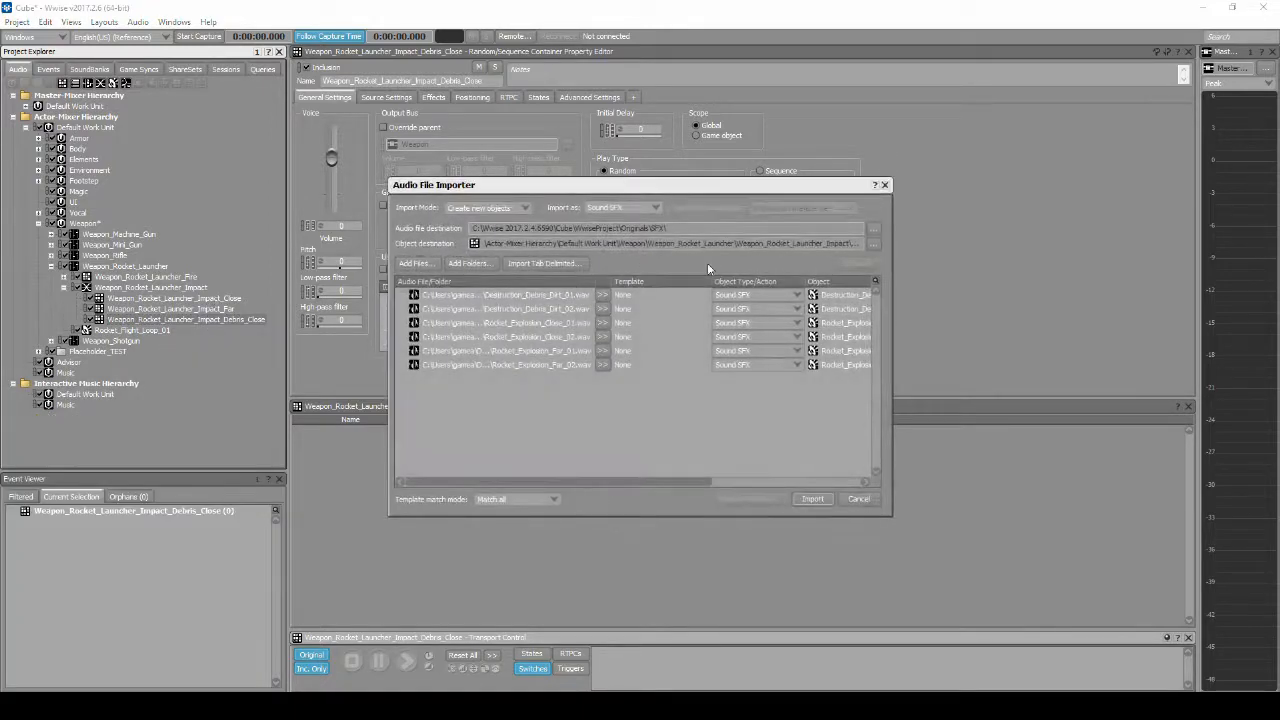
pyautogui.click(872, 229)
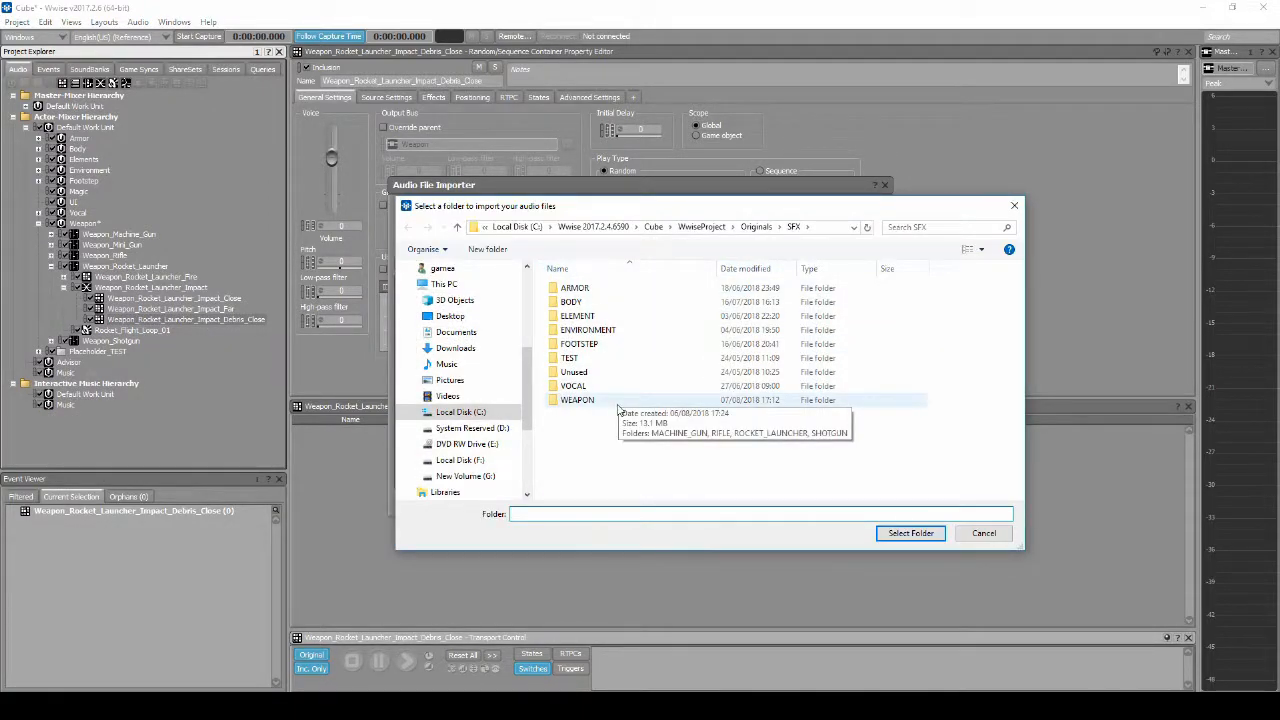
pyautogui.doubleClick(610, 400)
pyautogui.doubleClick(598, 316)
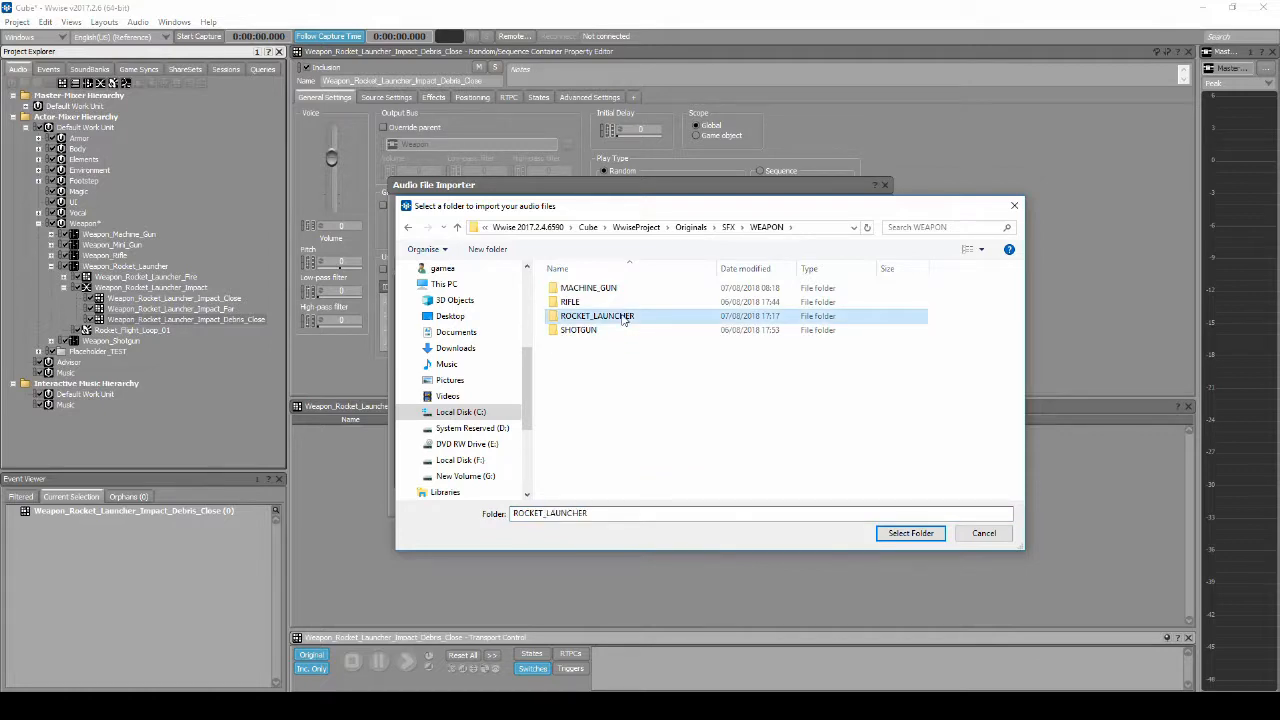
pyautogui.click(911, 533)
pyautogui.click(813, 499)
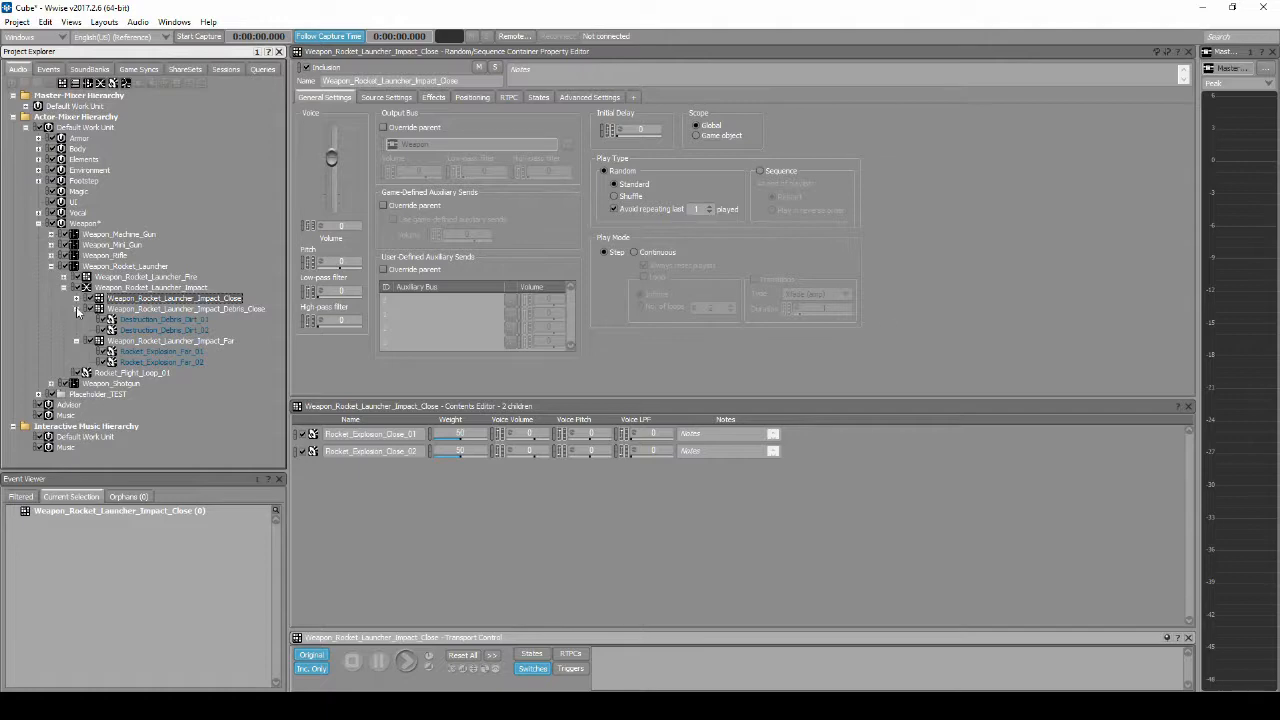
pyautogui.click(77, 310)
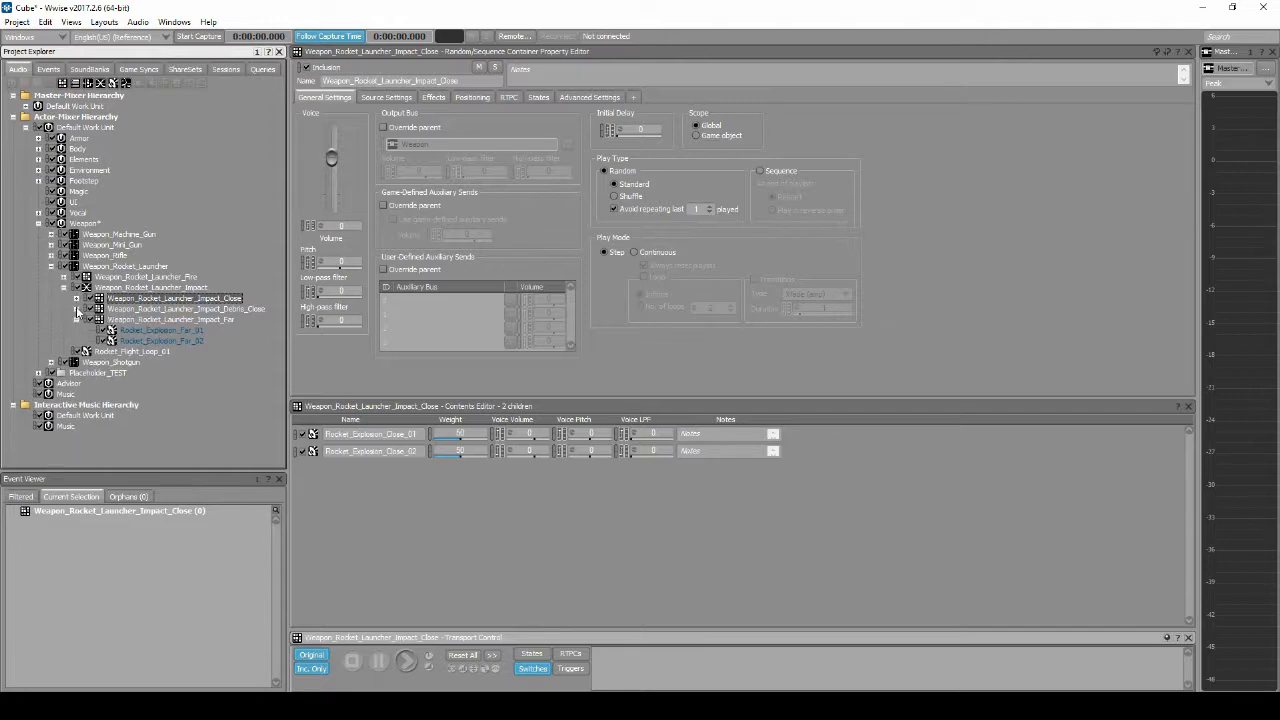
# Step: Open the blend tracks of the Weapon_Rocket_Launcher_Impact Blend Container and add three new blend tracks
pyautogui.click(77, 320)
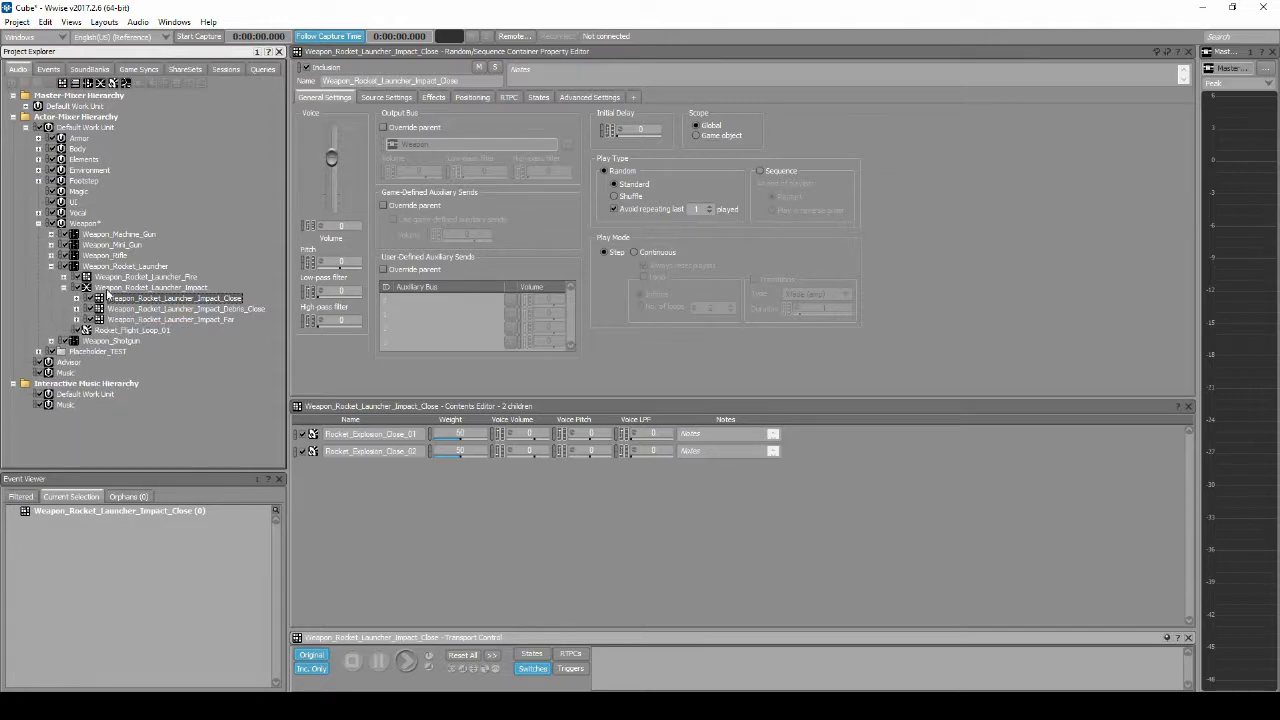
pyautogui.click(108, 289)
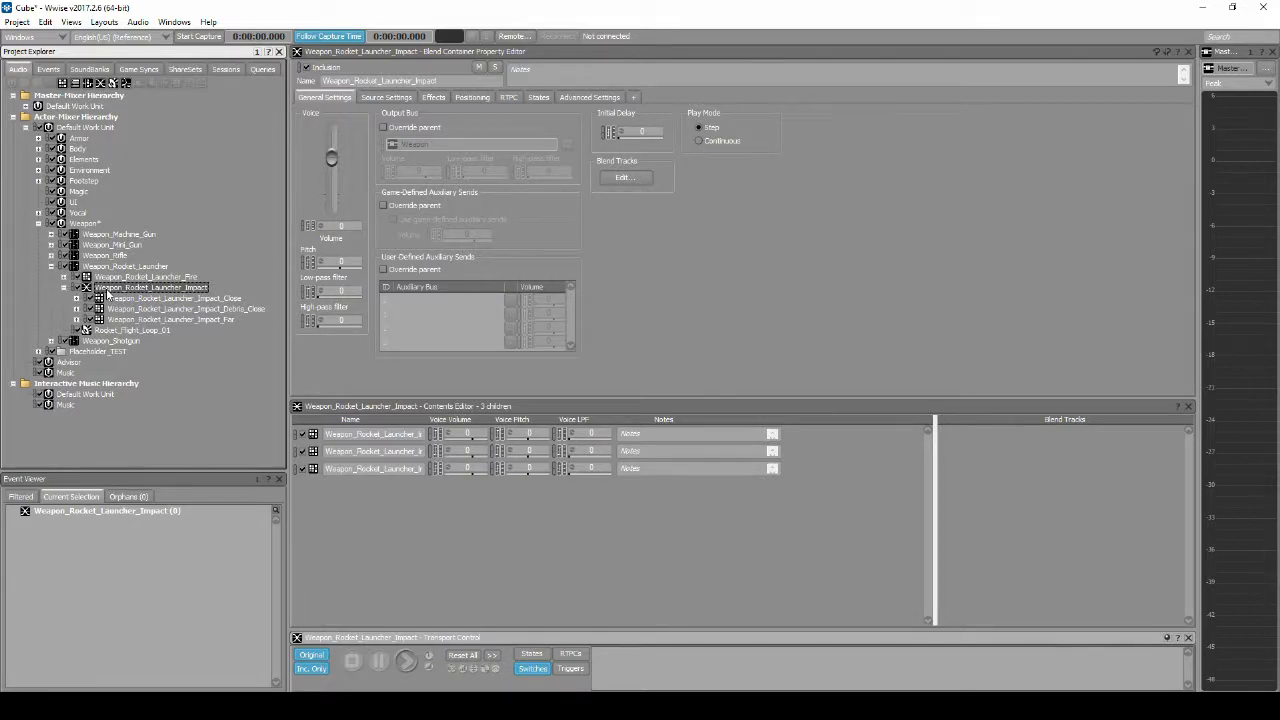
pyautogui.click(623, 177)
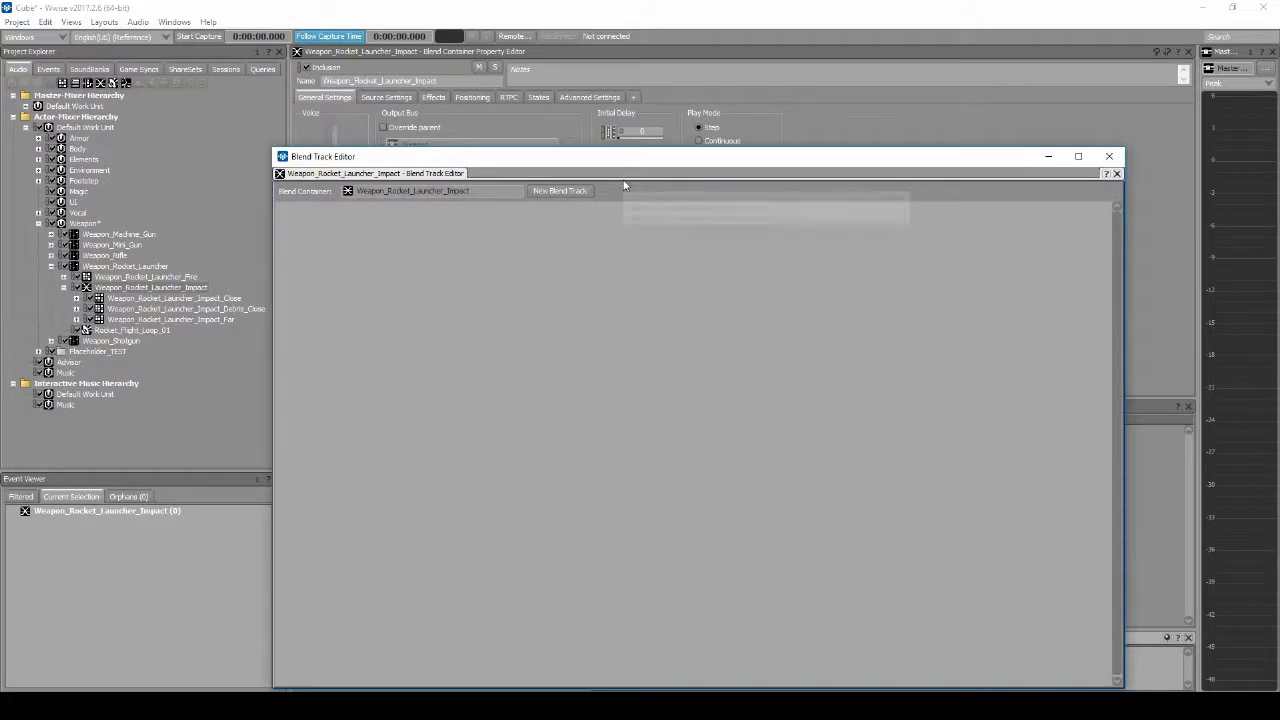
pyautogui.moveTo(640, 158); pyautogui.dragTo(651, 103)
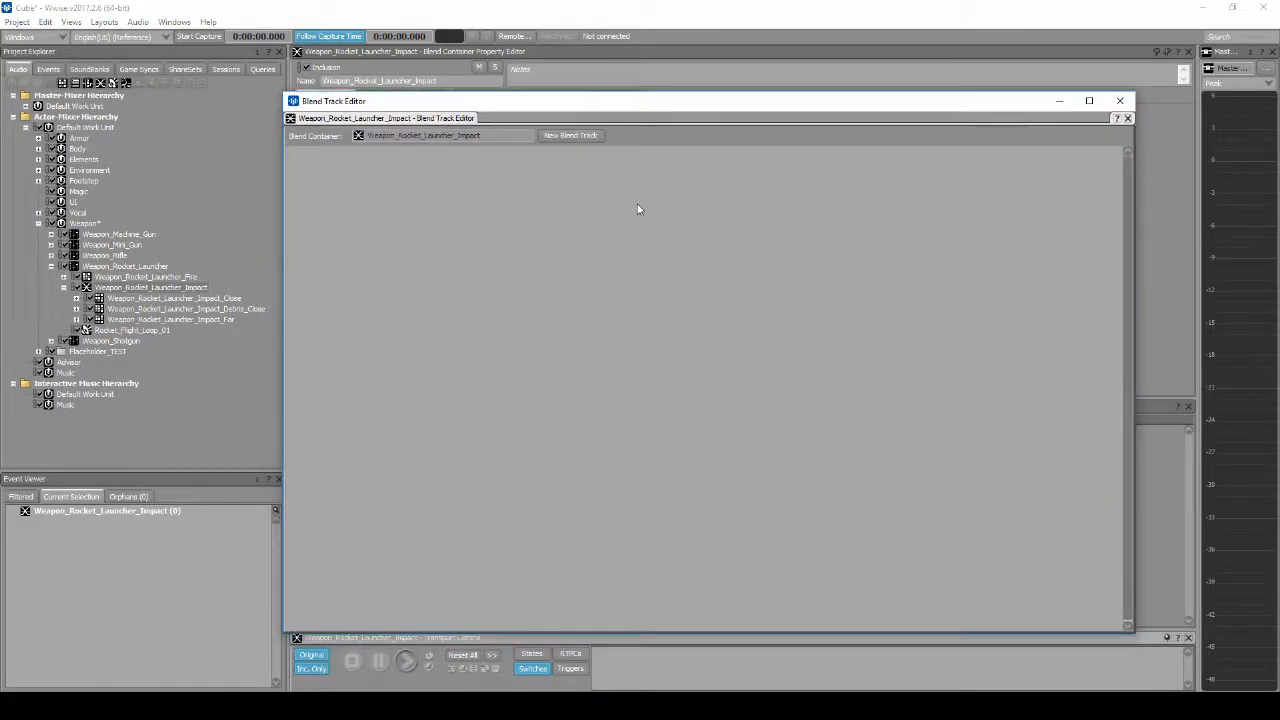
pyautogui.click(576, 134)
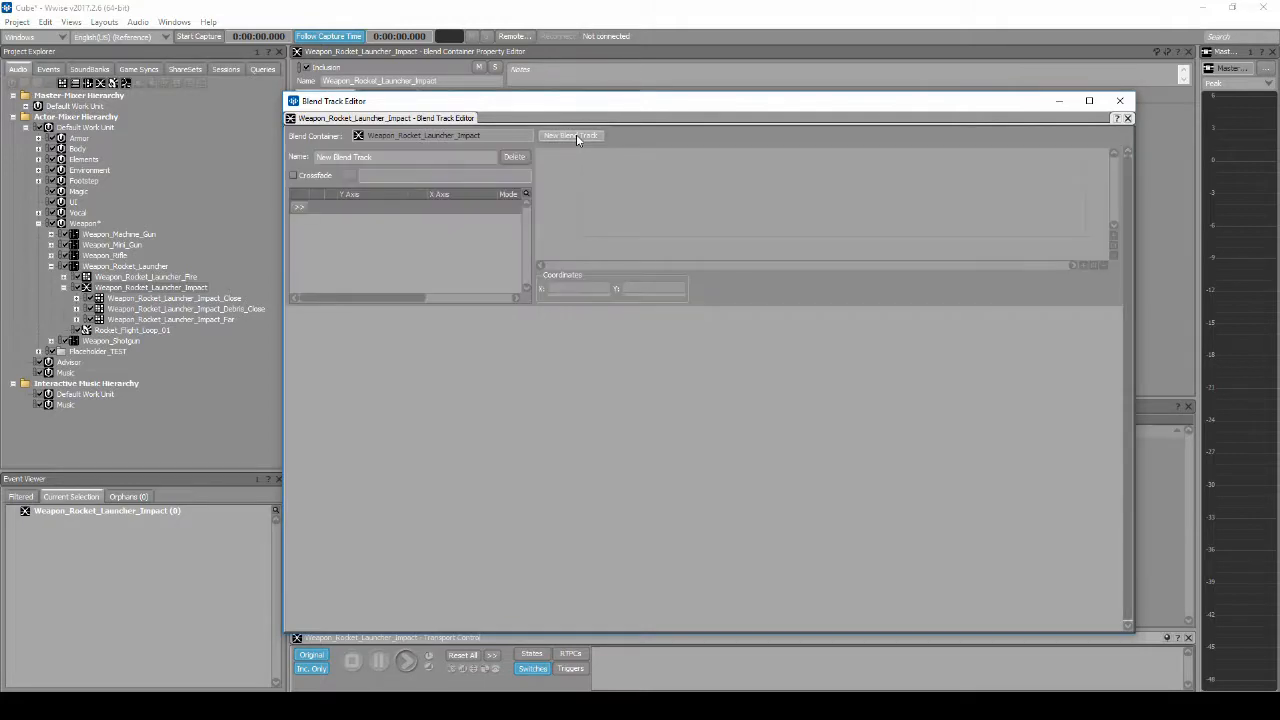
pyautogui.click(576, 134)
pyautogui.click(576, 134)
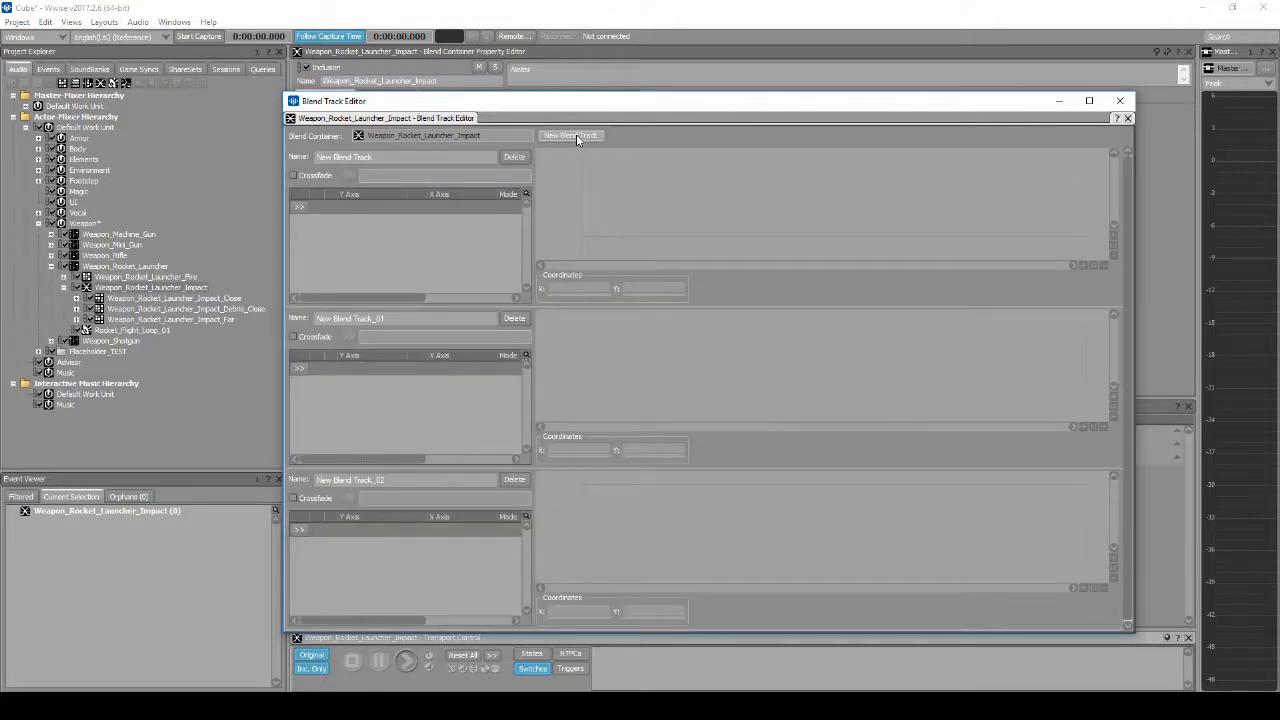
# Step: Rename the three blend tracks Rocket_Impact_Close, Rocket_Impact_Far and Rocket_Impact_Debris_Close
pyautogui.click(444, 156)
pyautogui.write('Rocket_Impact_Close')
pyautogui.click(357, 318)
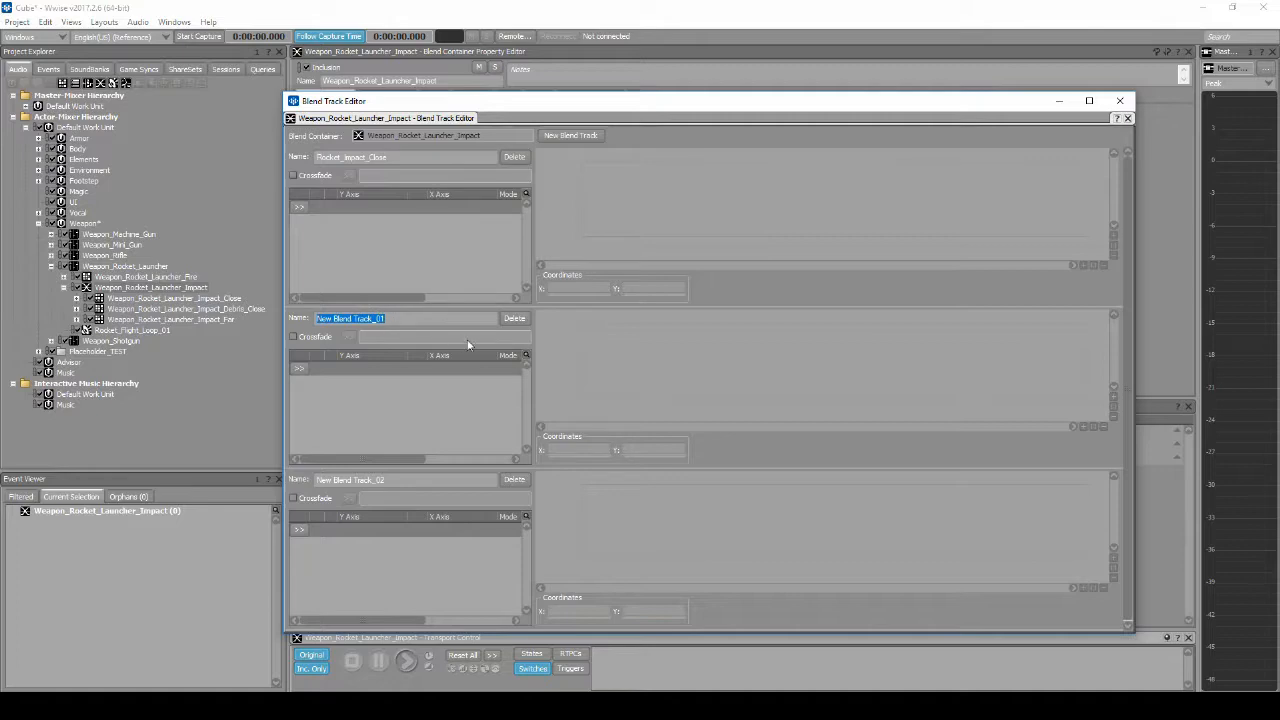
pyautogui.write('Rocket_Impact_Far')
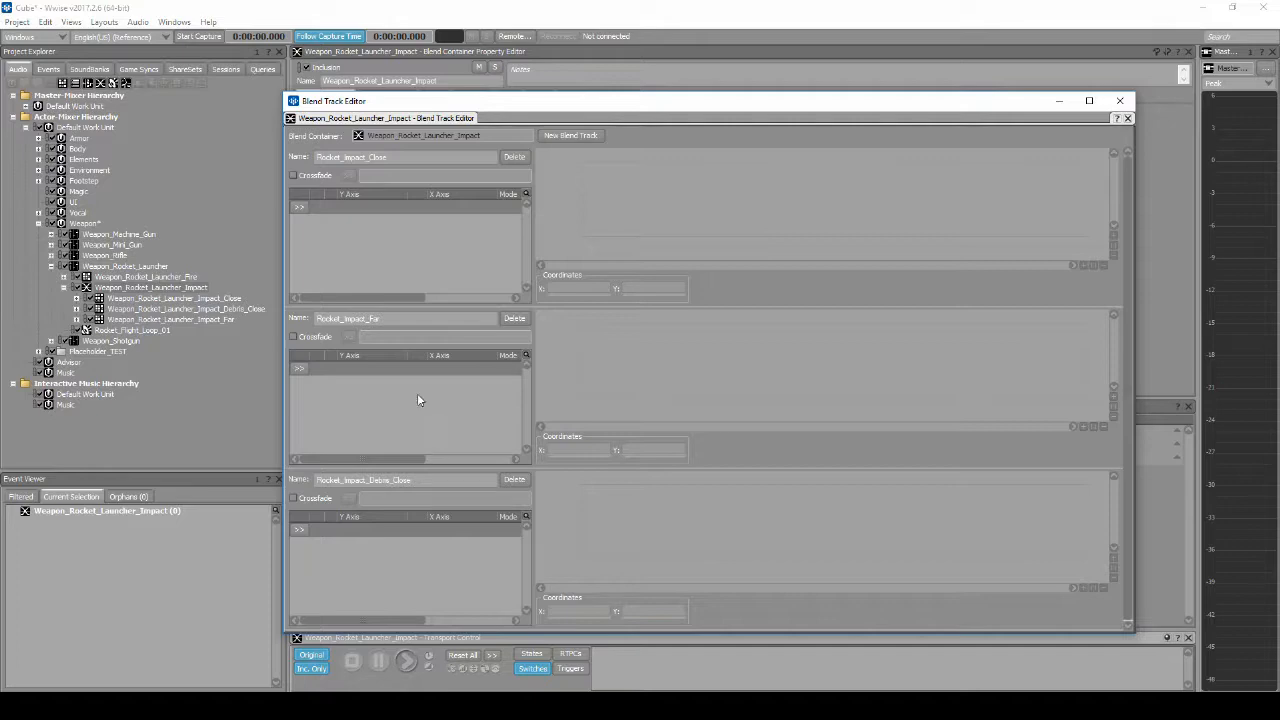
# Step: Enable crossfading on all three blend tracks using the Distance_150 game parameter, and close the Blend Track Editor
pyautogui.click(294, 176)
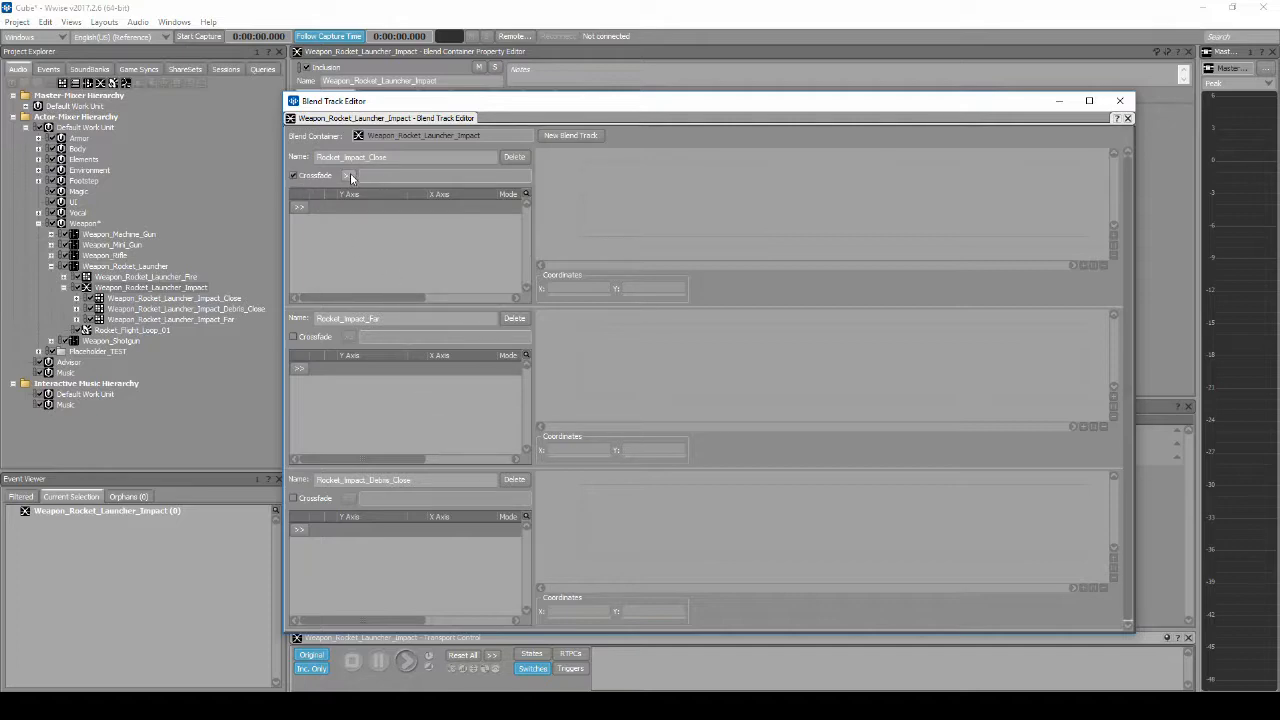
pyautogui.click(350, 176)
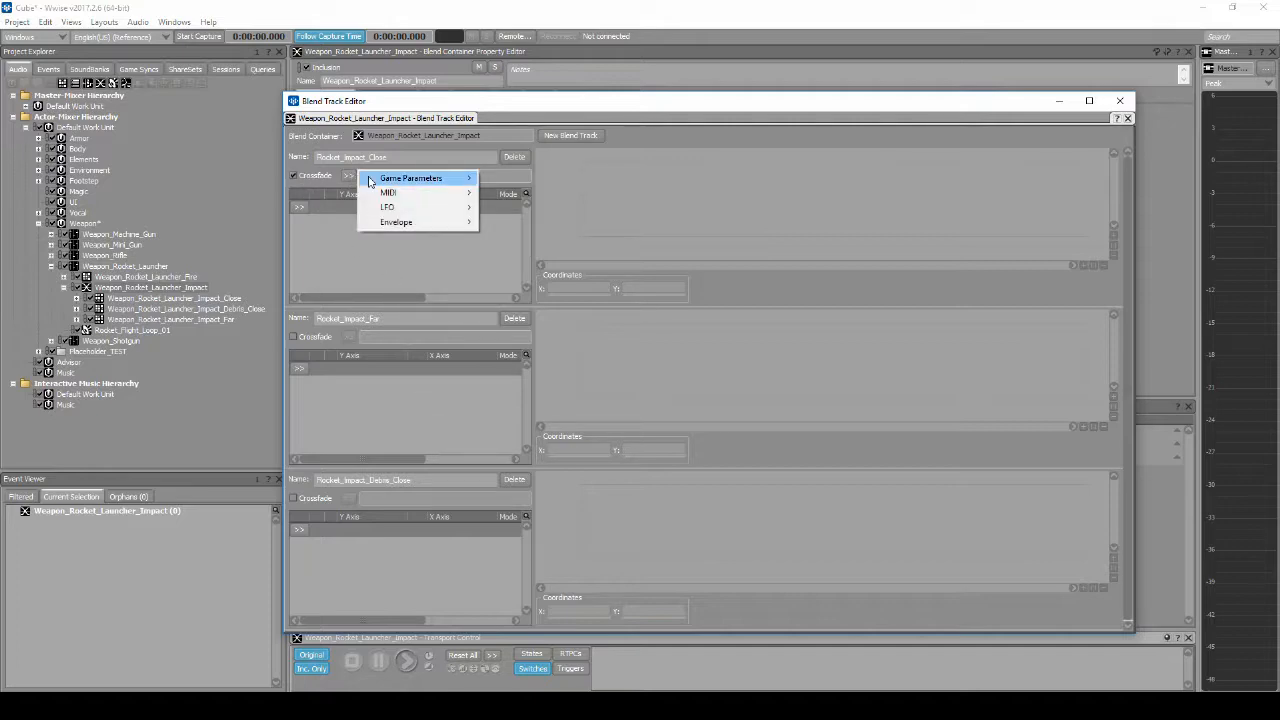
pyautogui.moveTo(410, 178)
pyautogui.moveTo(505, 200)
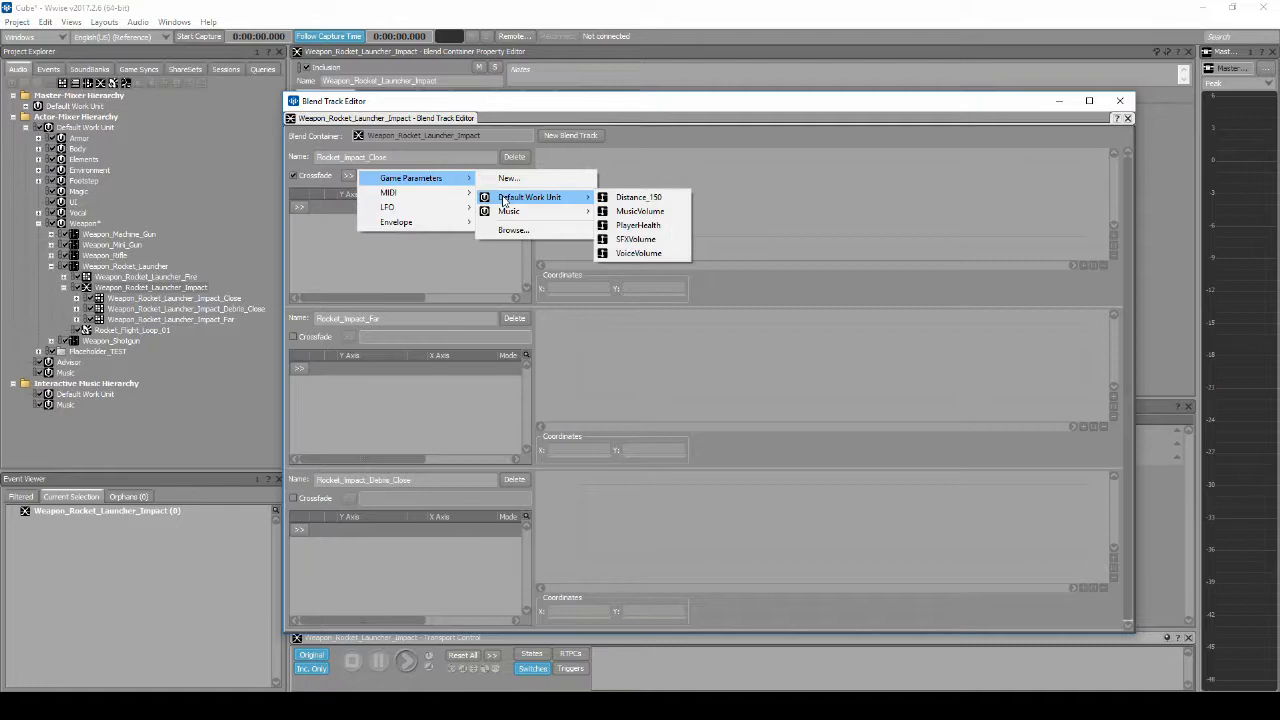
pyautogui.click(640, 197)
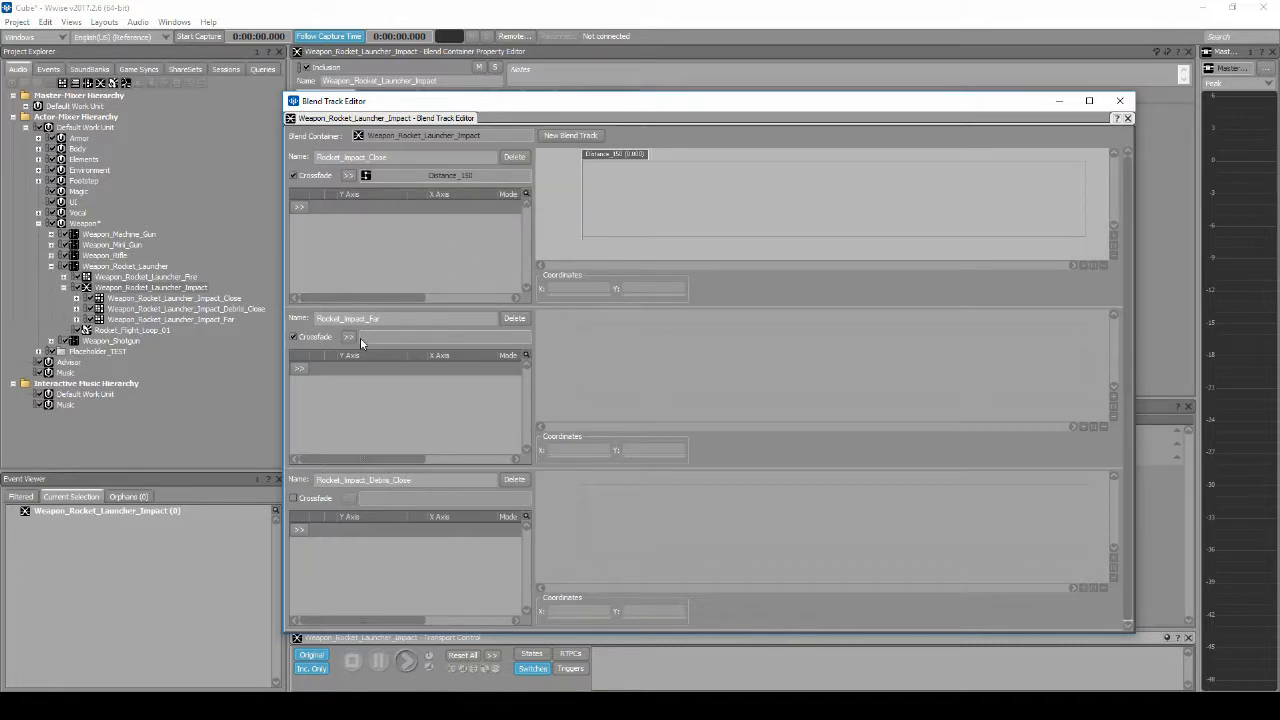
pyautogui.click(350, 337)
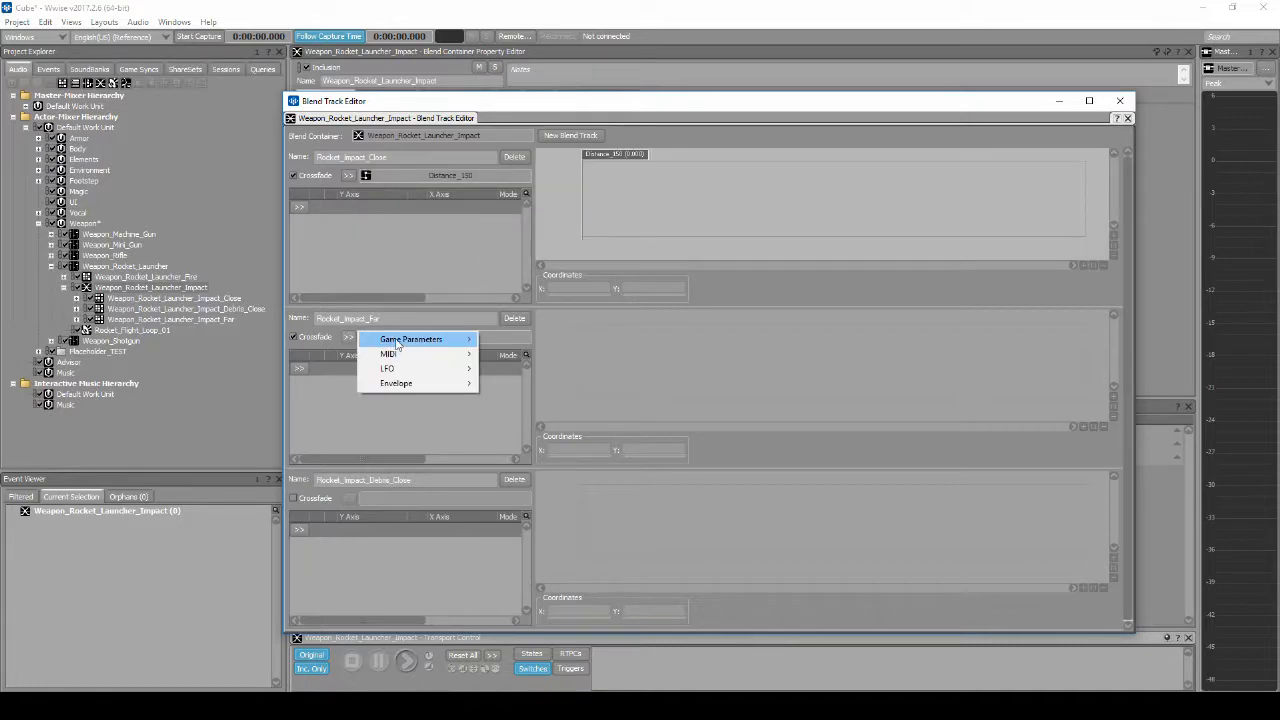
pyautogui.moveTo(410, 339)
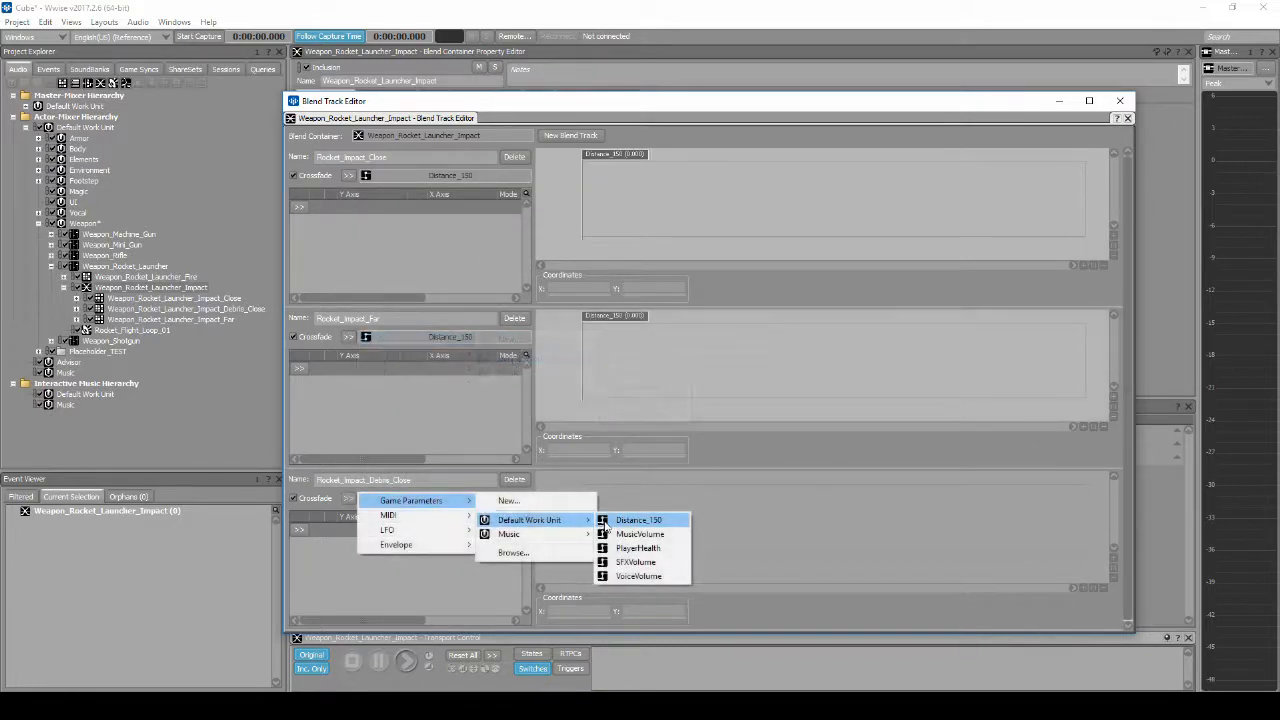
pyautogui.click(605, 522)
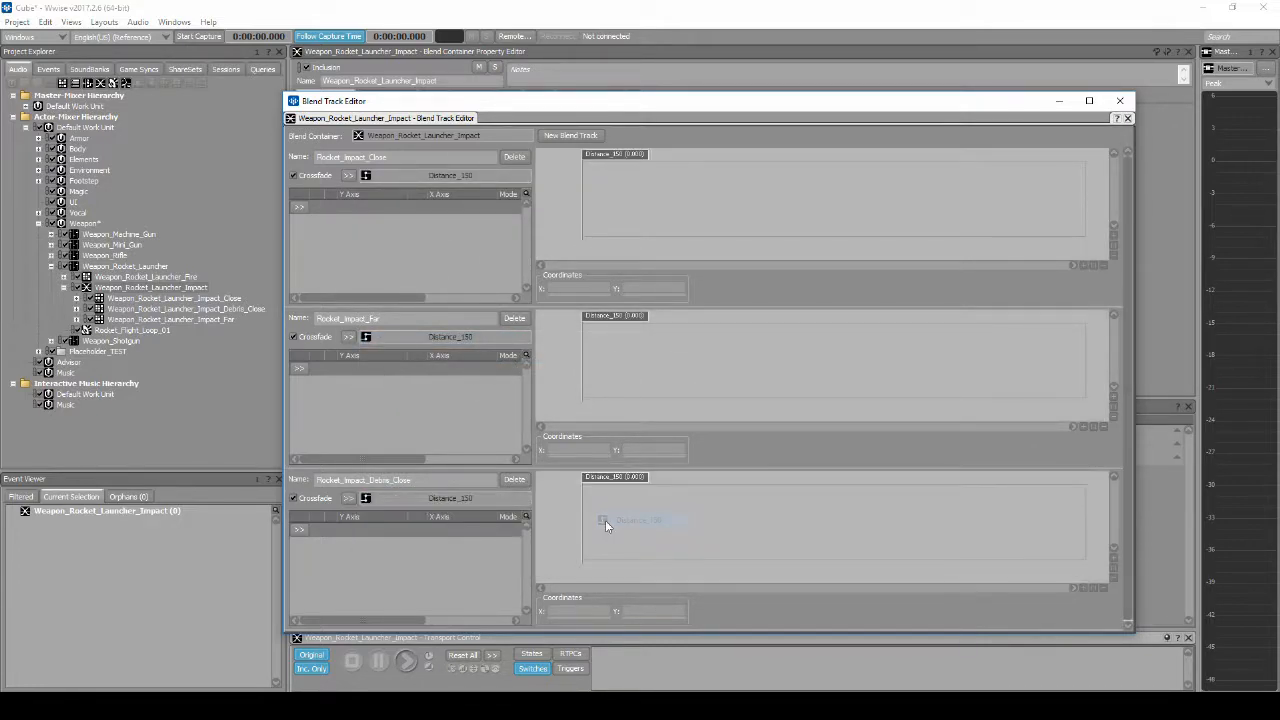
pyautogui.click(1119, 101)
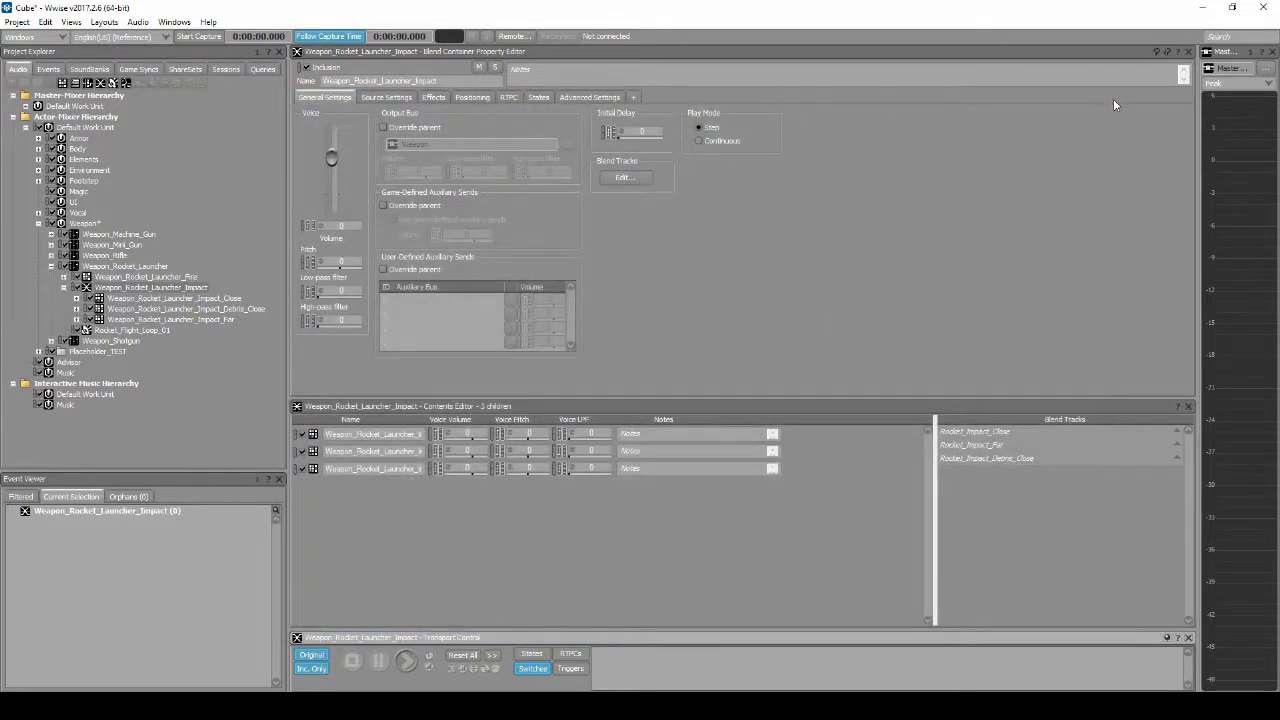
# Step: Assign the Close, Far and Debris_Close impact containers to their matching blend tracks
pyautogui.click(184, 290)
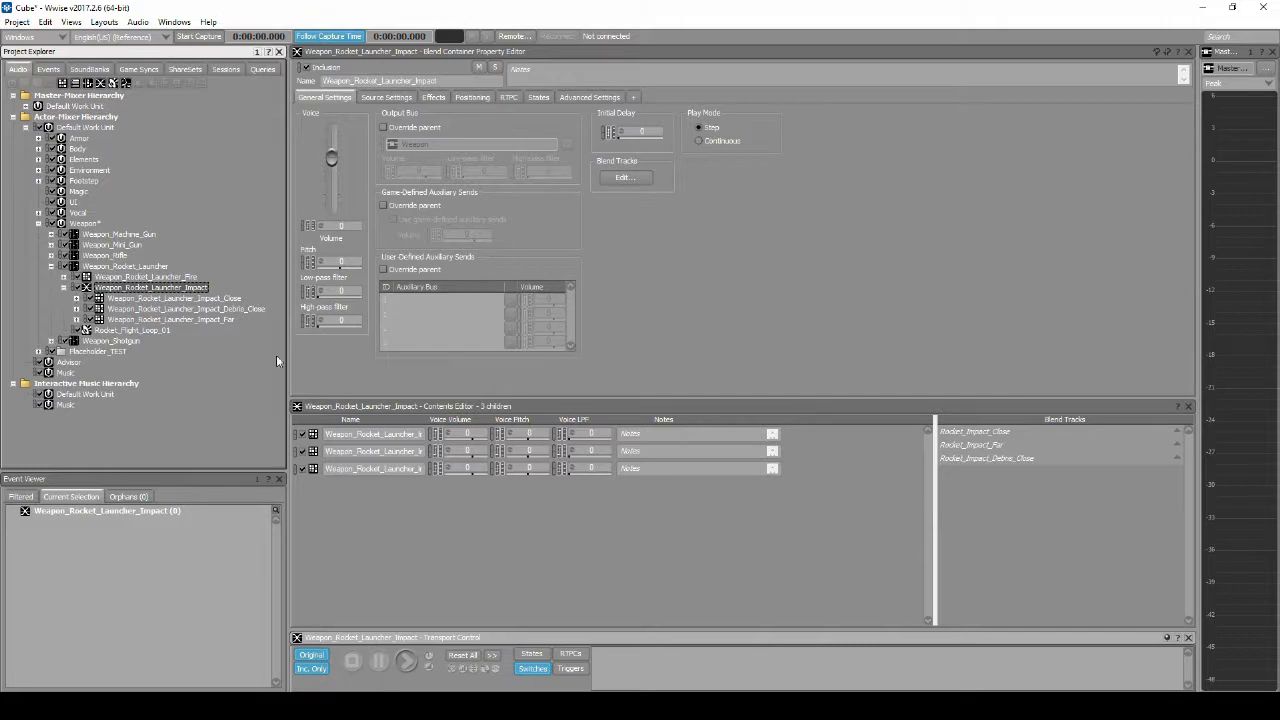
pyautogui.click(383, 434)
pyautogui.click(384, 451)
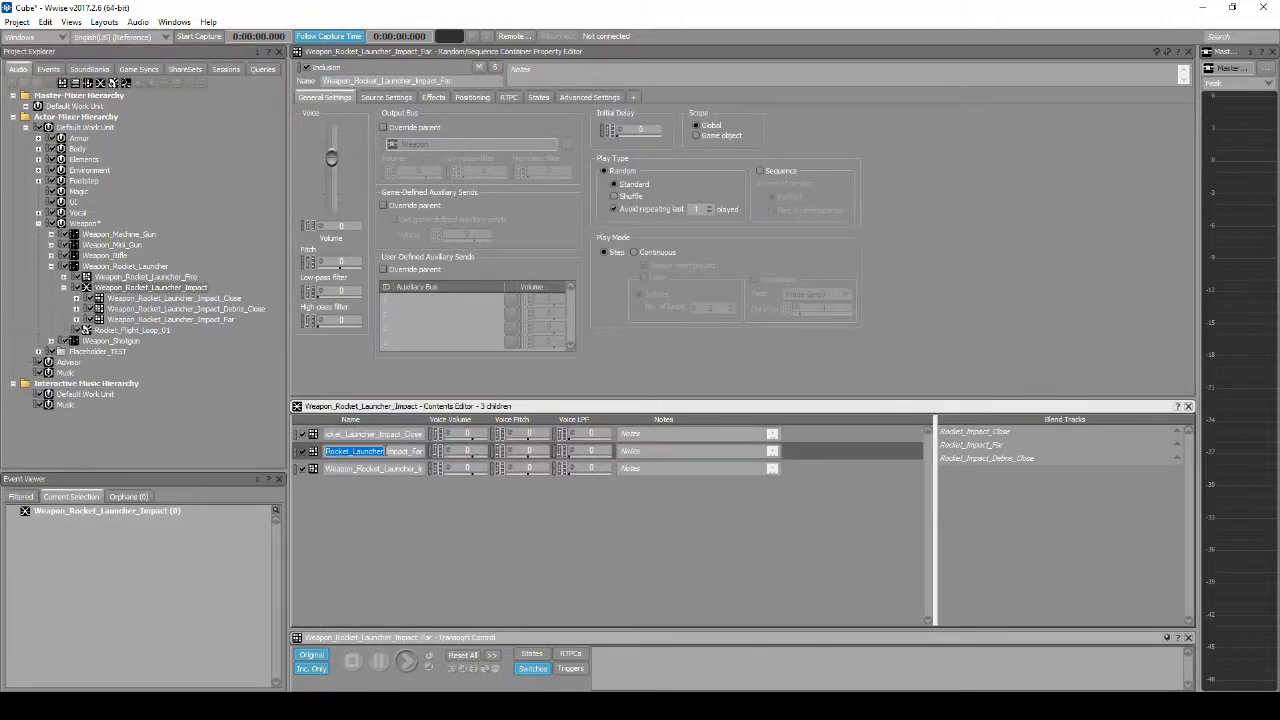
pyautogui.click(388, 468)
pyautogui.moveTo(318, 476); pyautogui.dragTo(998, 460)
pyautogui.moveTo(401, 452); pyautogui.dragTo(989, 433)
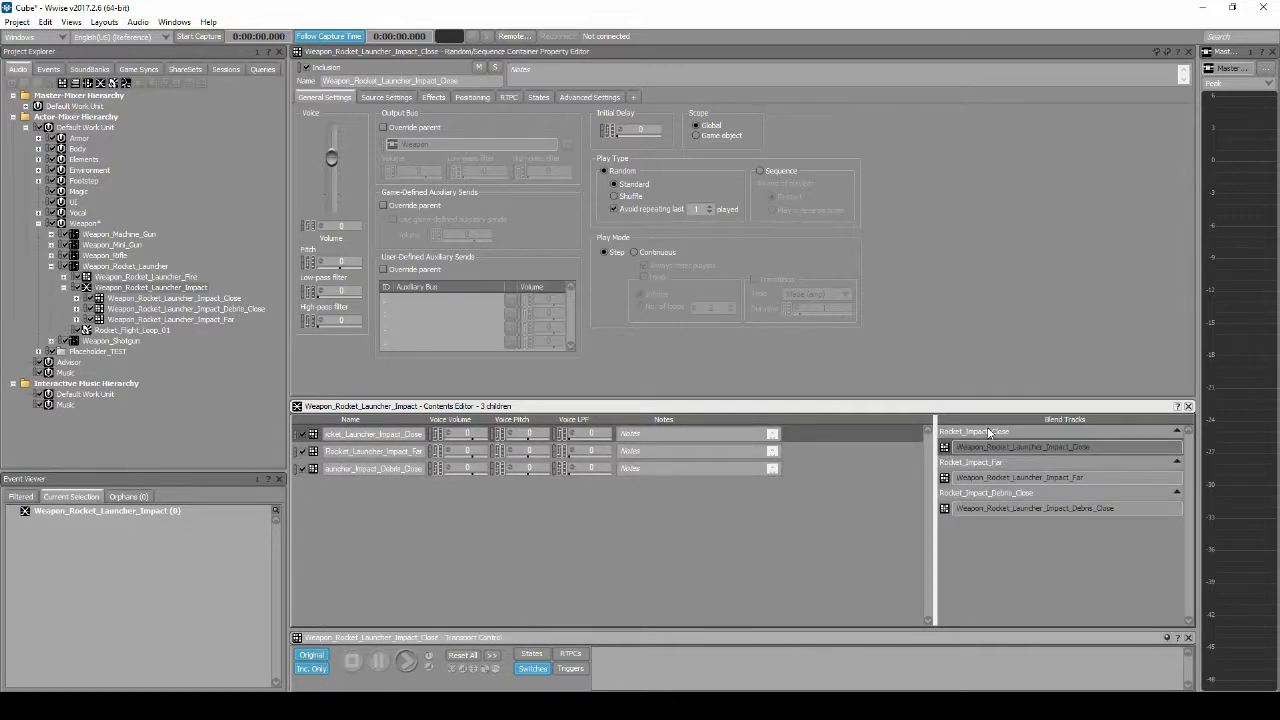
# Step: Reopen the impact container's blend tracks and set the end of the Rocket_Impact_Close range to distance 70
pyautogui.click(150, 287)
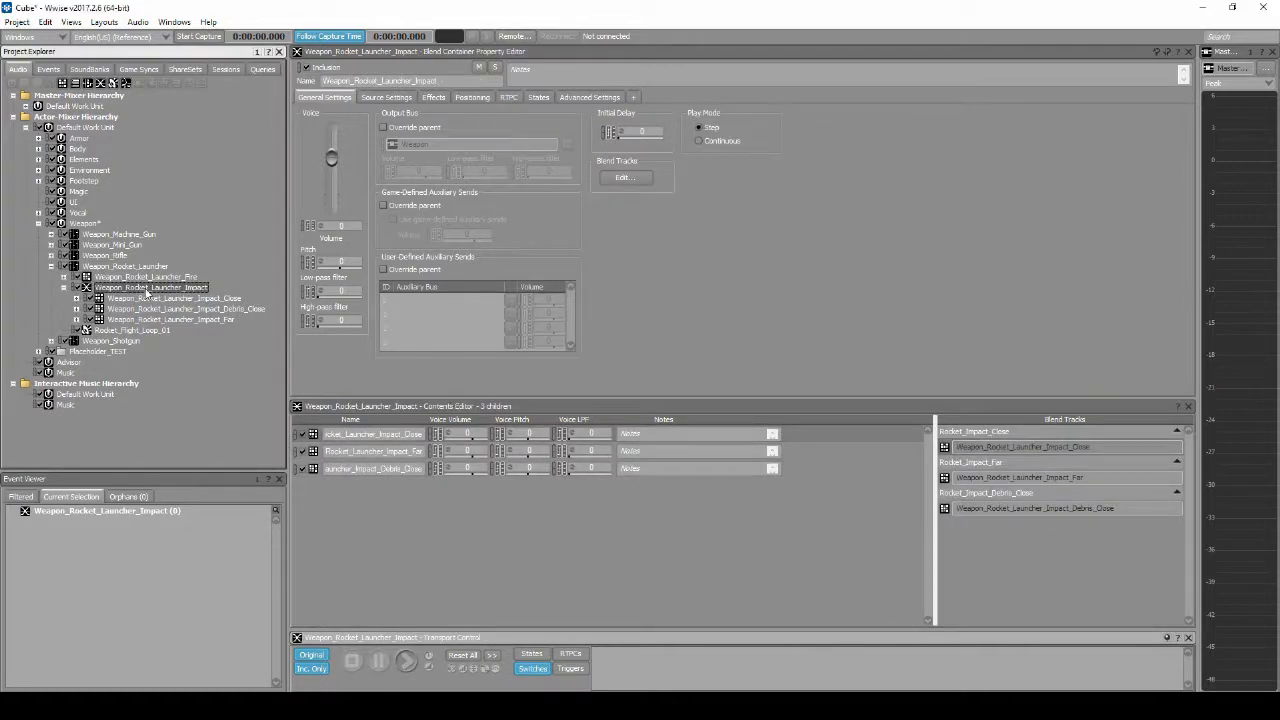
pyautogui.click(606, 179)
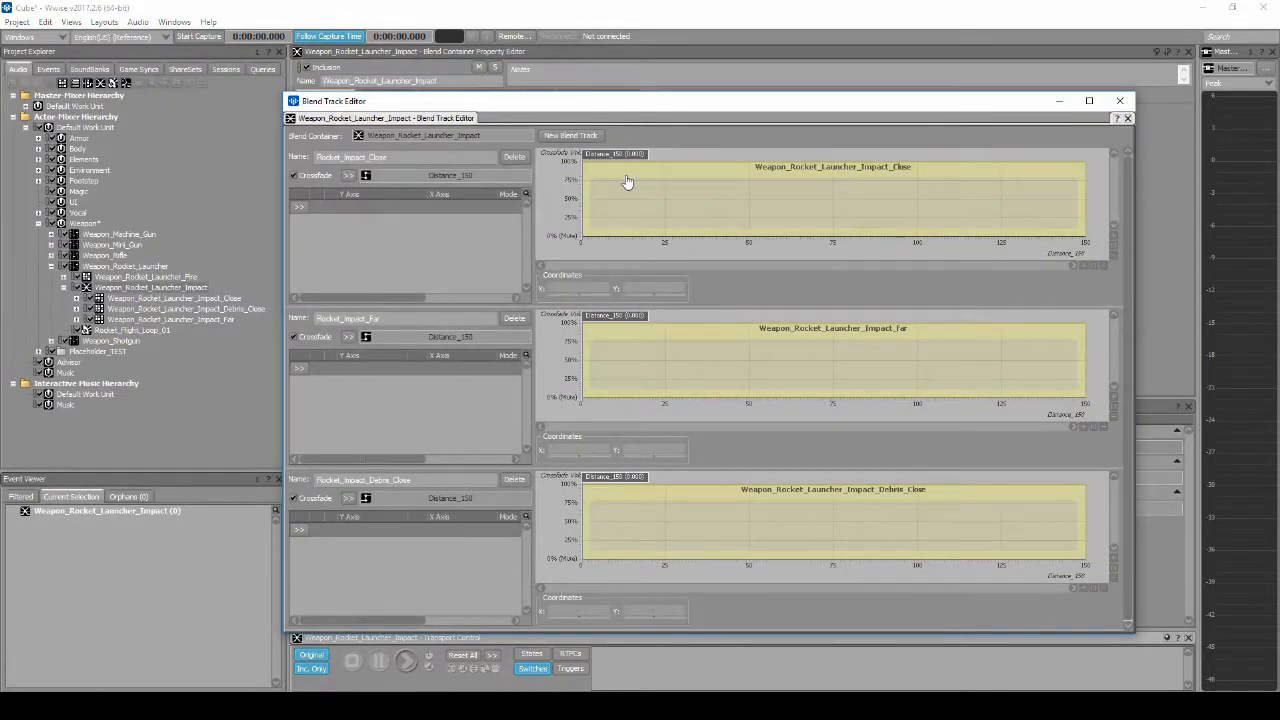
pyautogui.moveTo(613, 155); pyautogui.dragTo(728, 175)
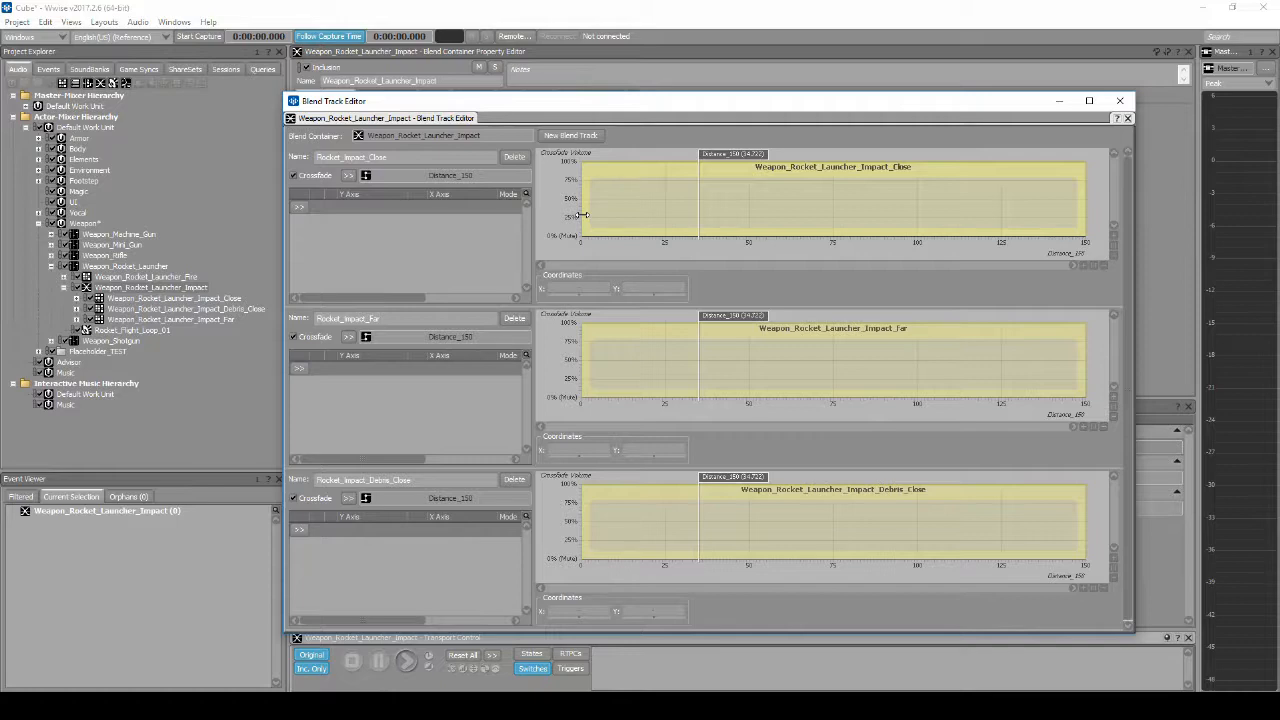
pyautogui.click(1082, 212)
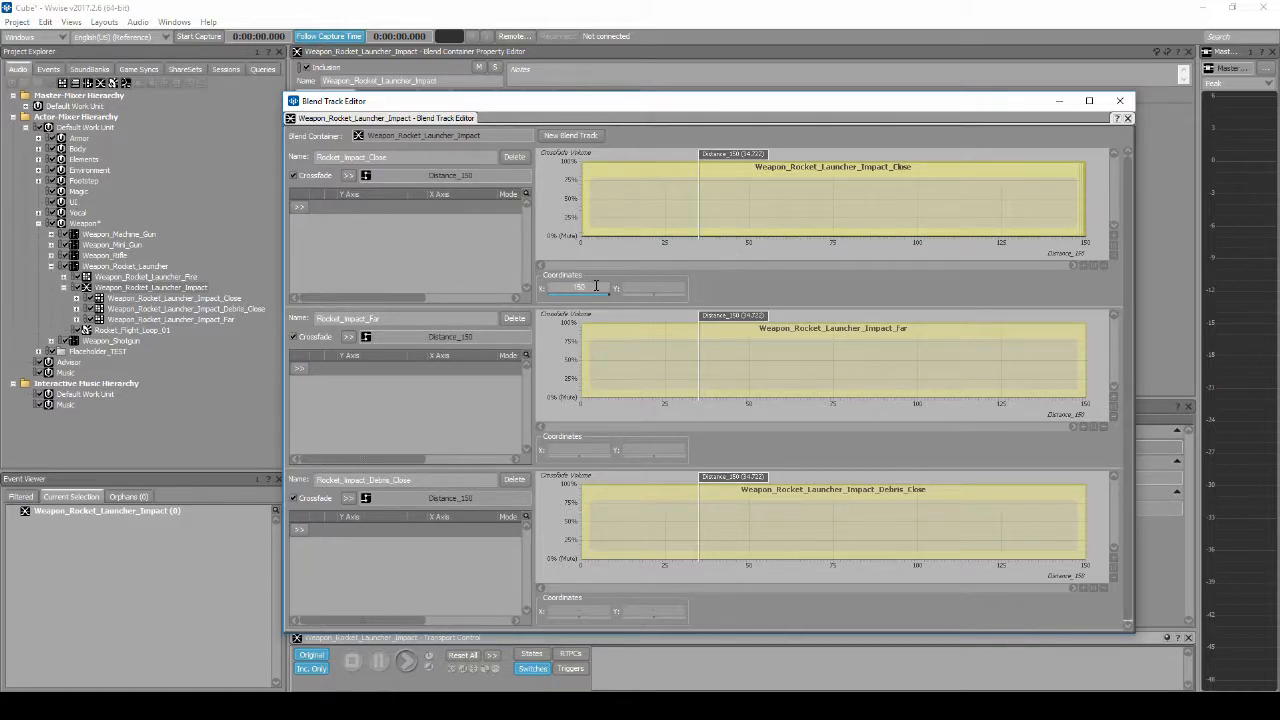
pyautogui.doubleClick(596, 286)
pyautogui.write('70')
pyautogui.press('Return')
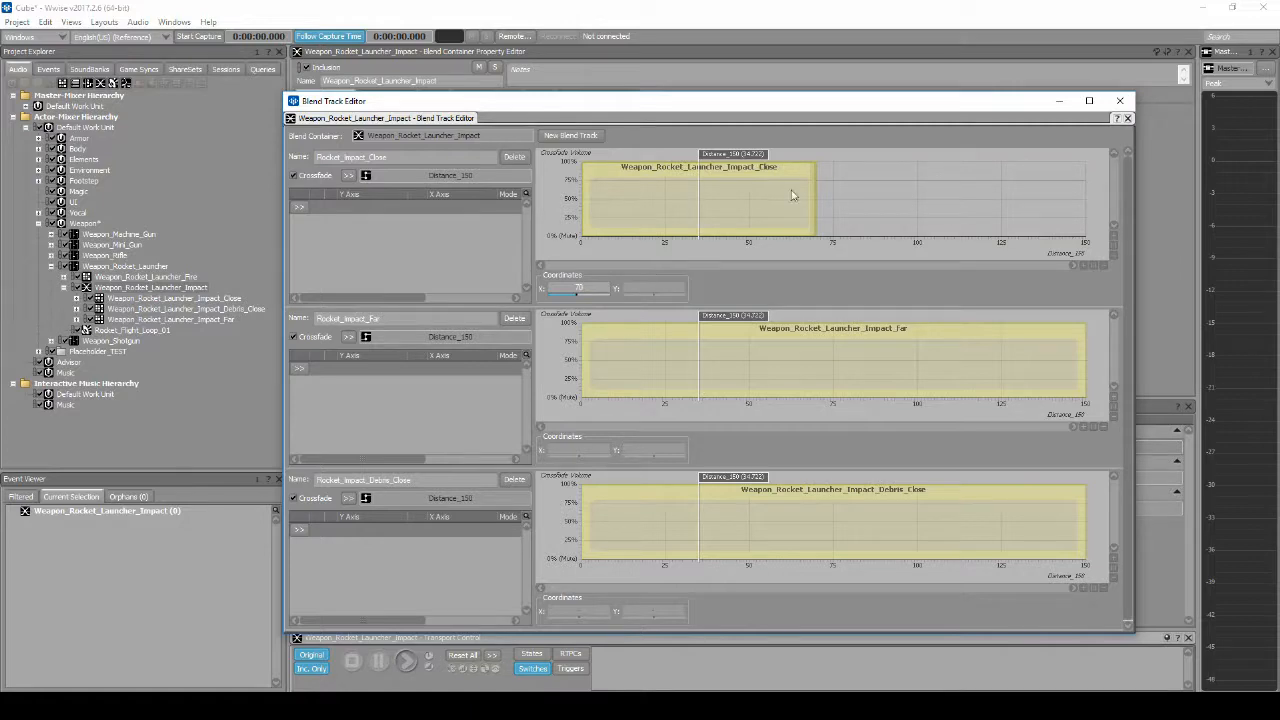
# Step: Set the end of the Rocket_Impact_Close range to manual fading, with the fade-out starting at distance 20
pyautogui.rightClick(808, 185)
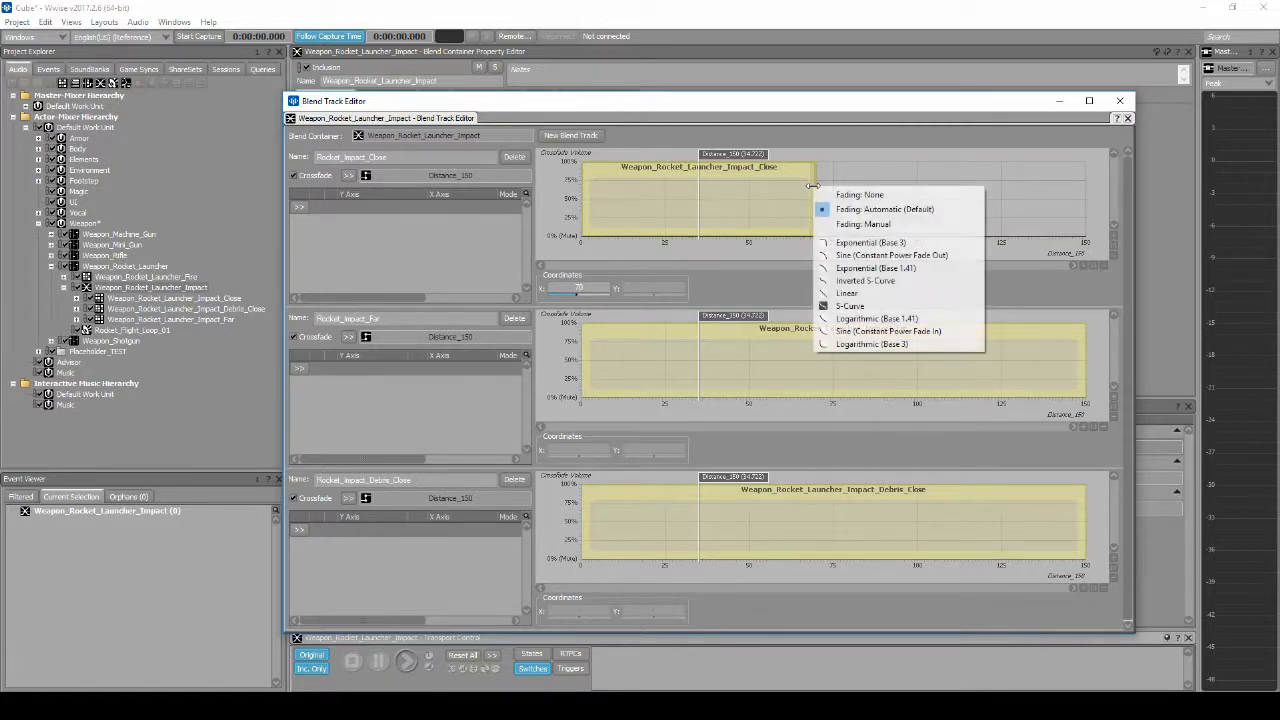
pyautogui.click(838, 194)
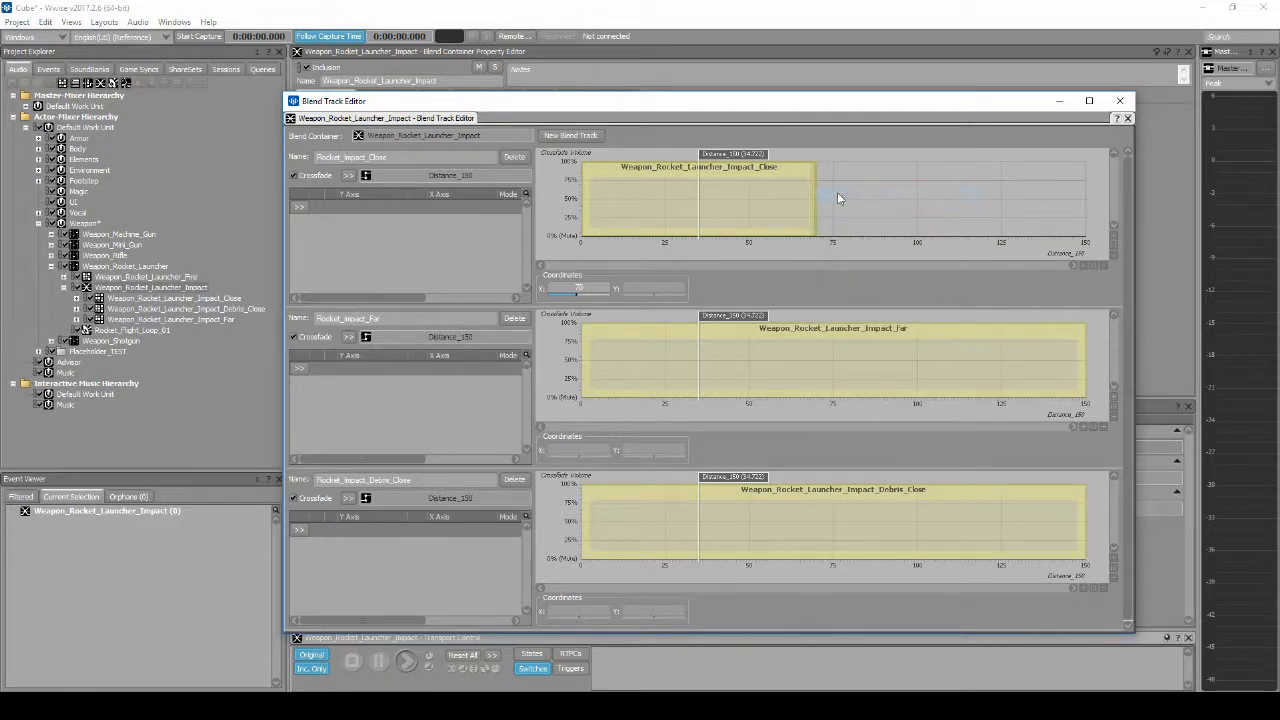
pyautogui.rightClick(815, 194)
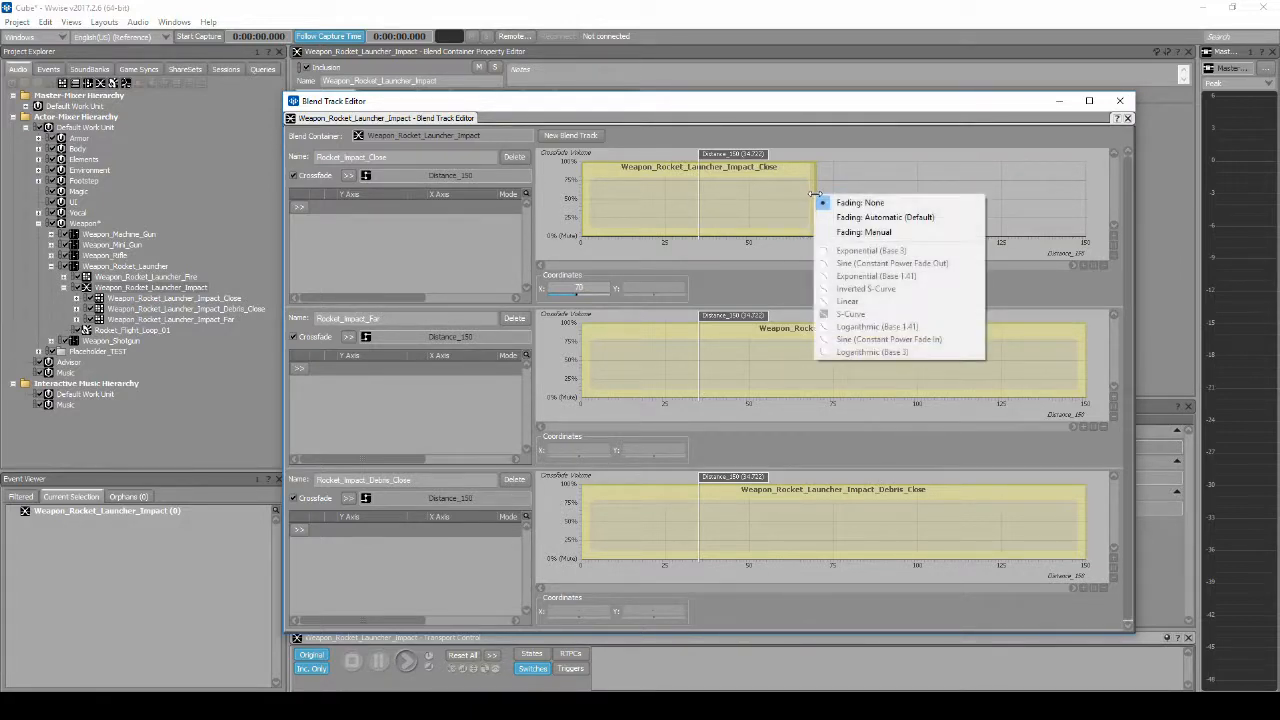
pyautogui.click(848, 232)
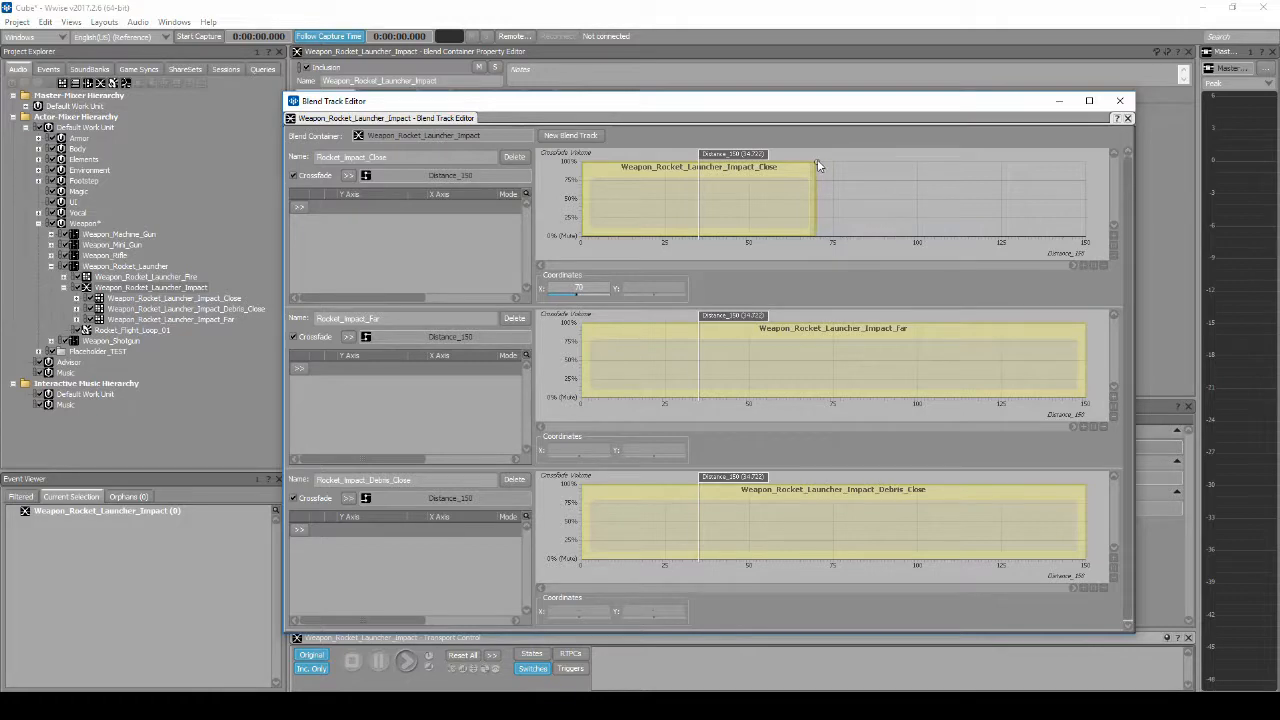
pyautogui.moveTo(817, 164); pyautogui.dragTo(656, 163)
pyautogui.doubleClick(595, 288)
pyautogui.write('20')
pyautogui.press('Return')
# Step: Set the start of the Rocket_Impact_Far range to distance 20
pyautogui.click(591, 376)
pyautogui.doubleClick(590, 450)
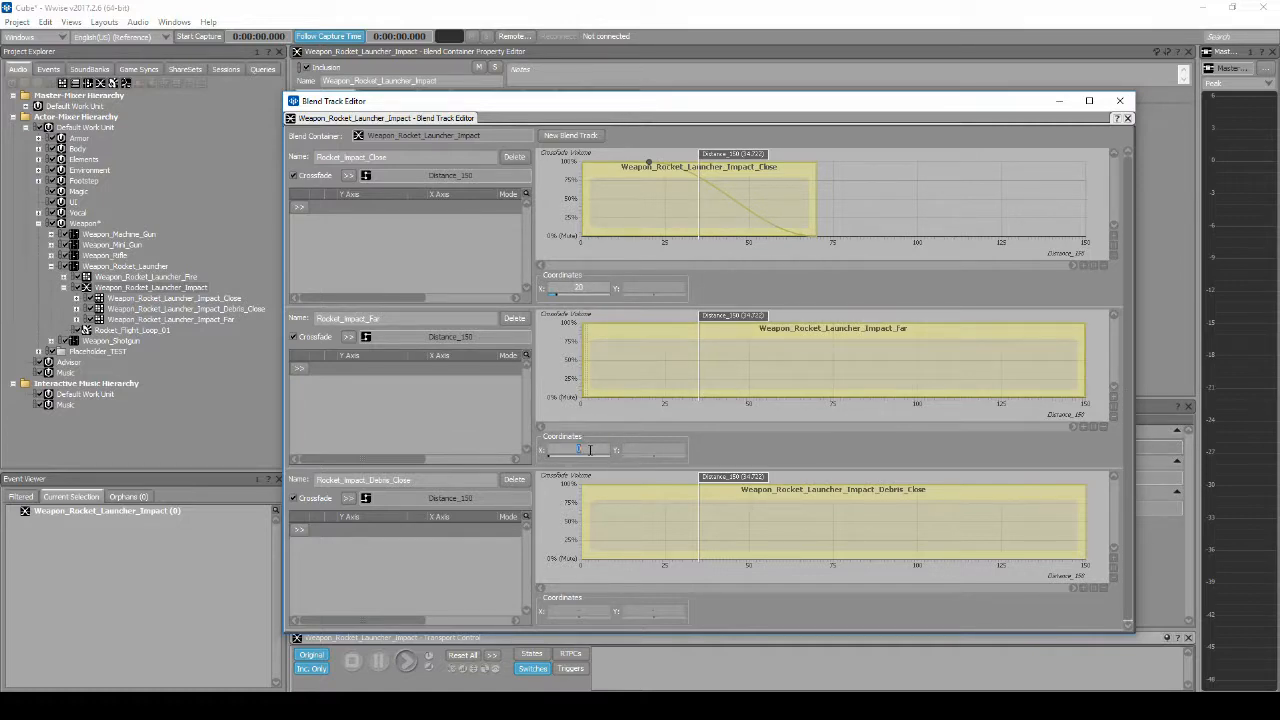
pyautogui.press('Return')
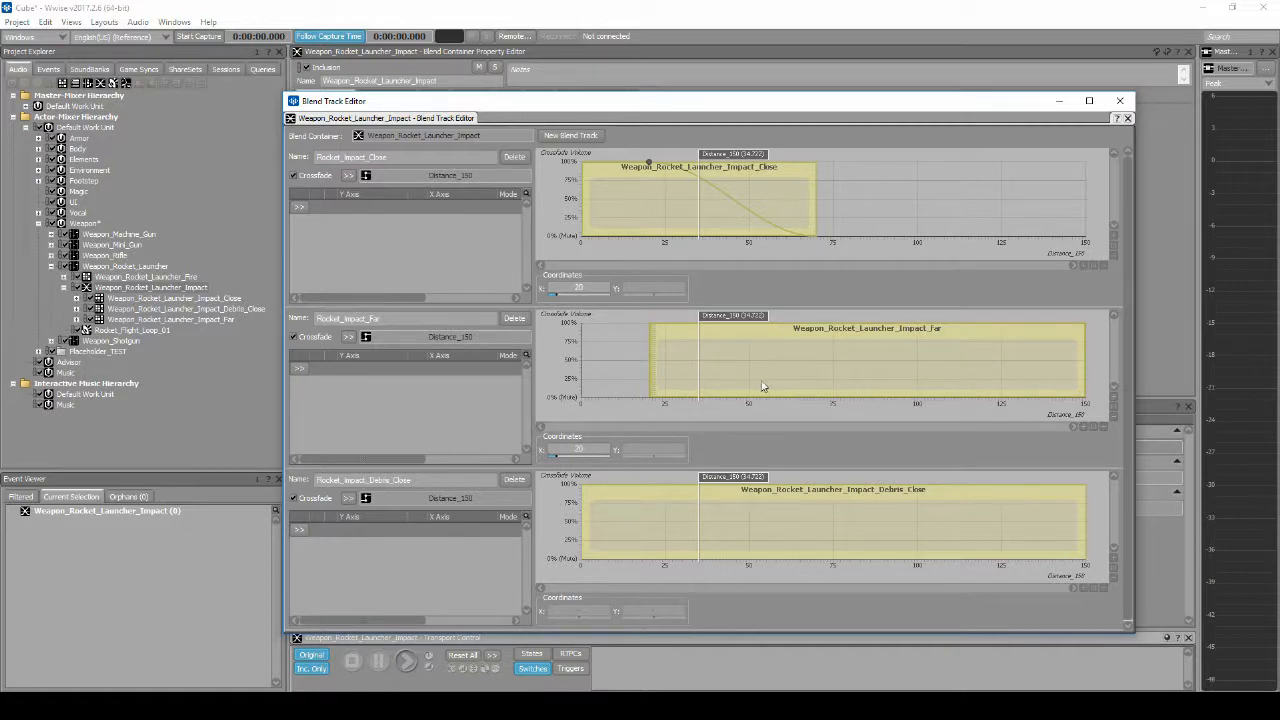
# Step: Set the start of the Rocket_Impact_Far range to manual fading, with the fade-in reaching full volume at distance 60
pyautogui.rightClick(651, 369)
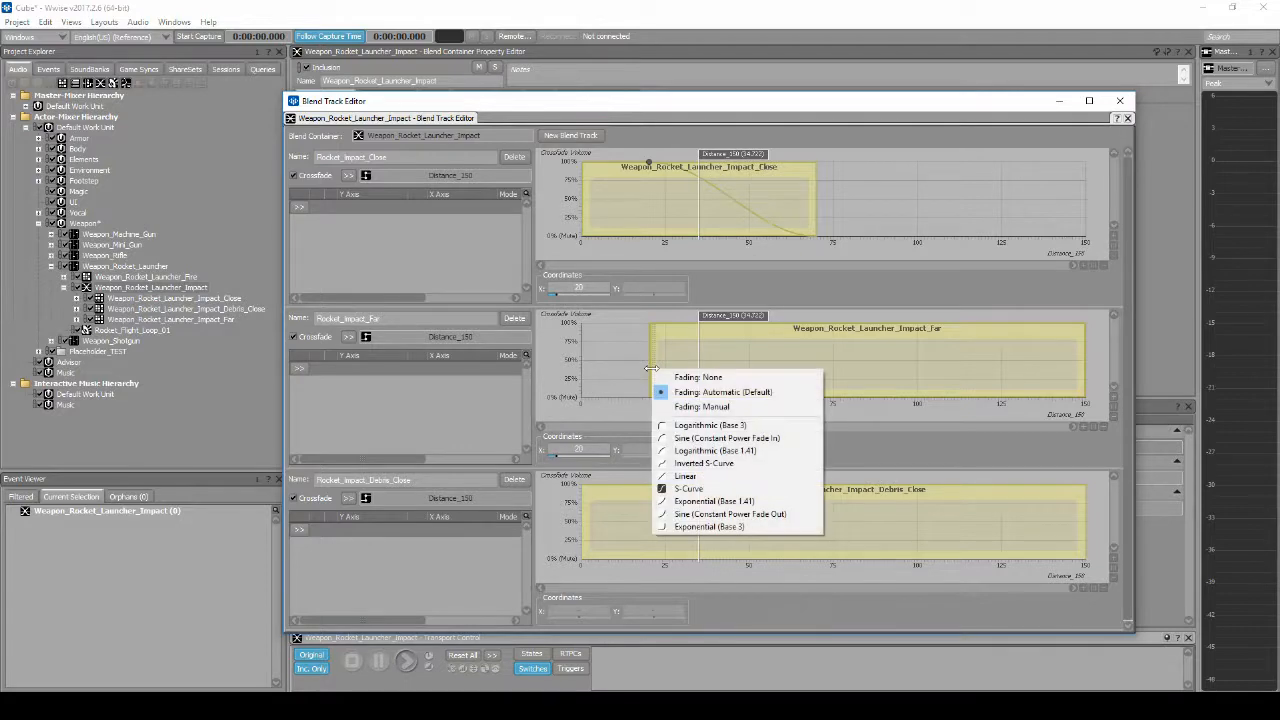
pyautogui.click(696, 406)
pyautogui.moveTo(649, 324); pyautogui.dragTo(812, 324)
pyautogui.click(576, 449)
pyautogui.write('60')
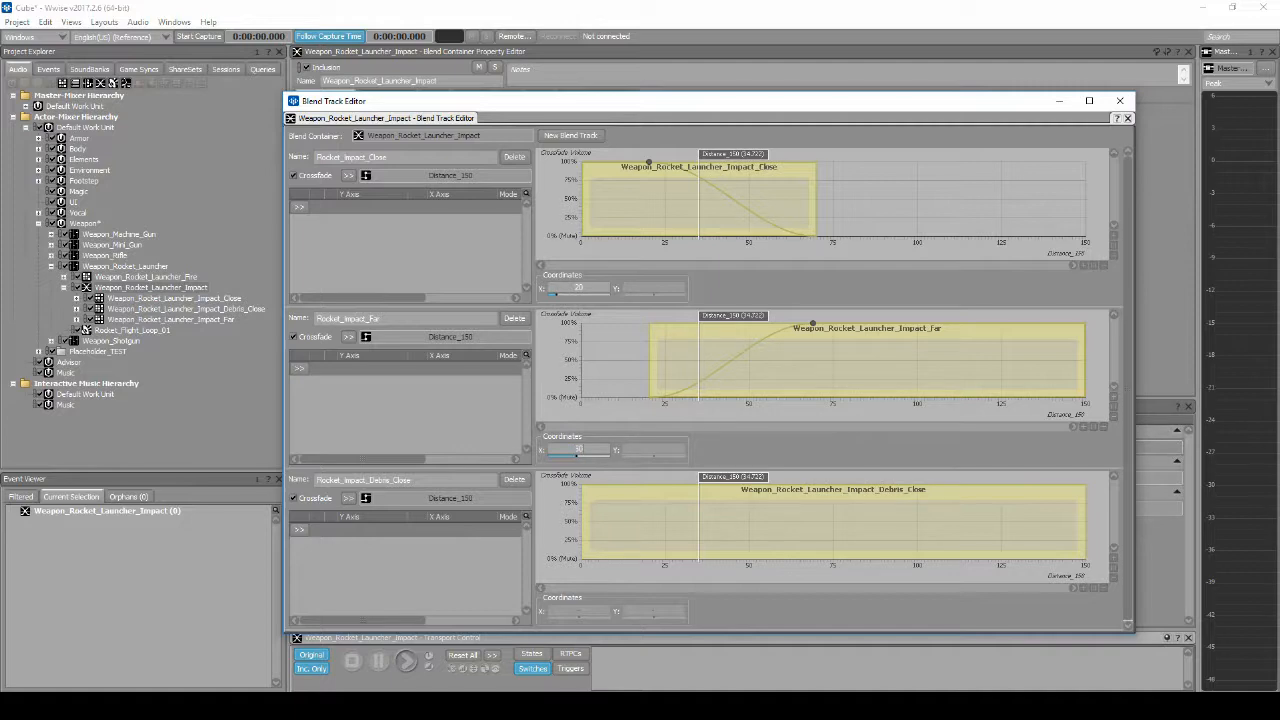
pyautogui.press('Return')
# Step: Set the end of the Rocket_Impact_Debris_Close range to distance 60
pyautogui.click(1087, 525)
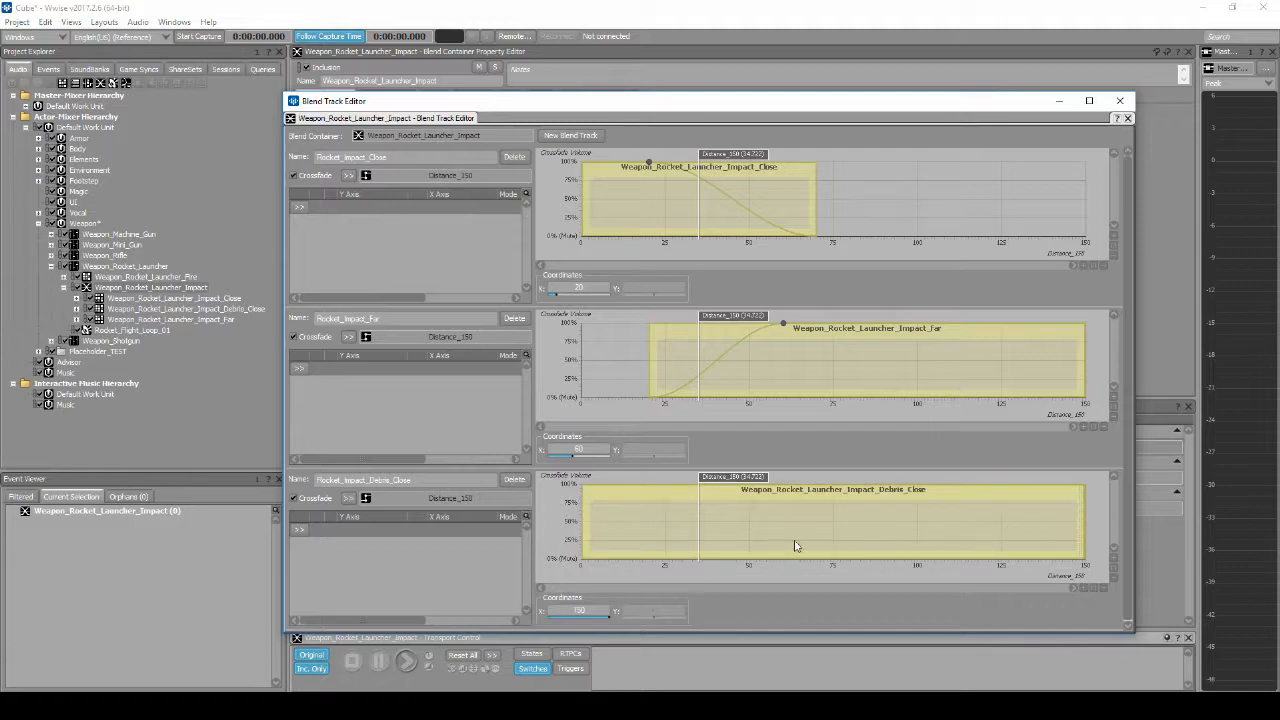
pyautogui.click(601, 608)
pyautogui.write('60')
pyautogui.press('Return')
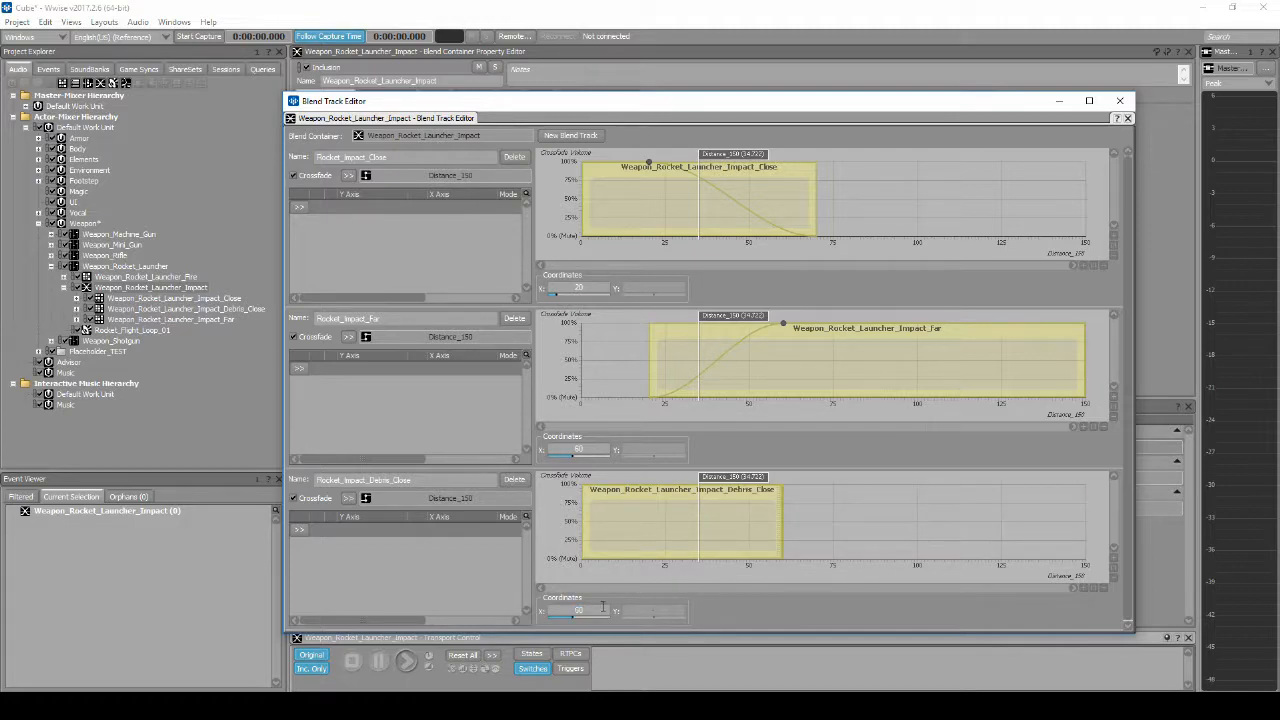
# Step: Give the Rocket_Impact_Debris_Close range a manual fade-out starting at distance 10 with a Logarithmic (Base 3) curve
pyautogui.rightClick(781, 517)
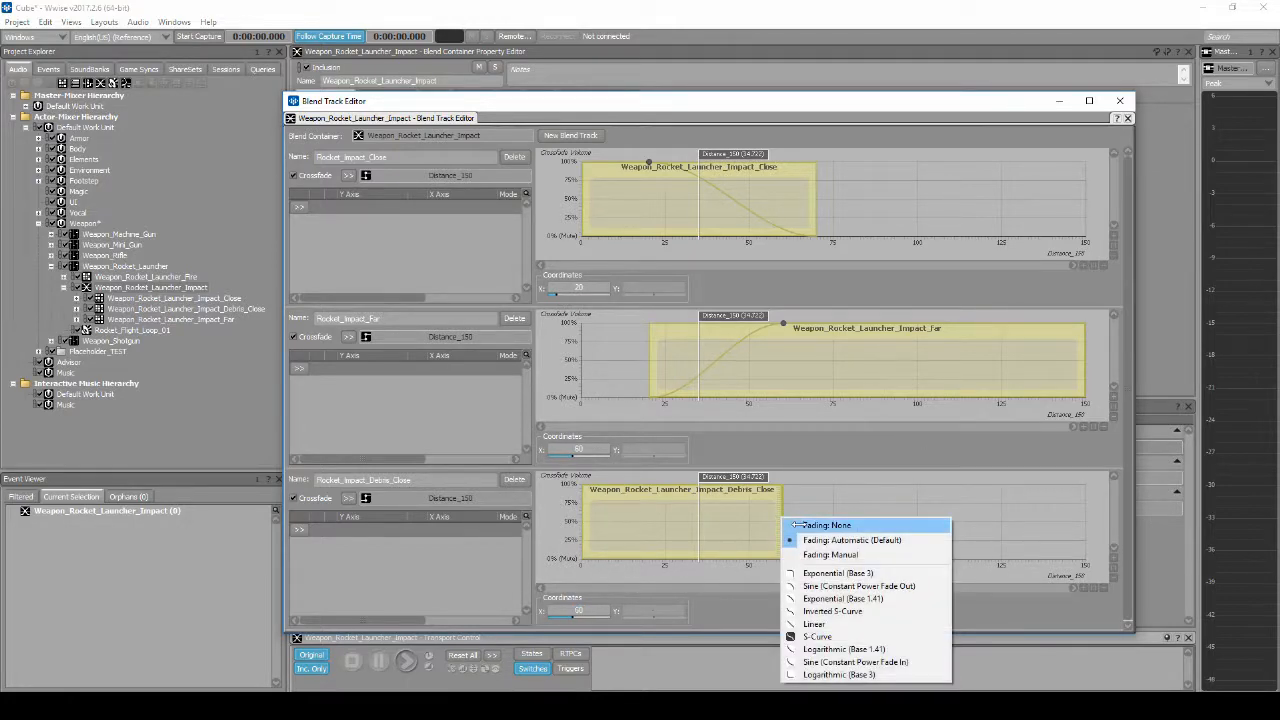
pyautogui.click(812, 554)
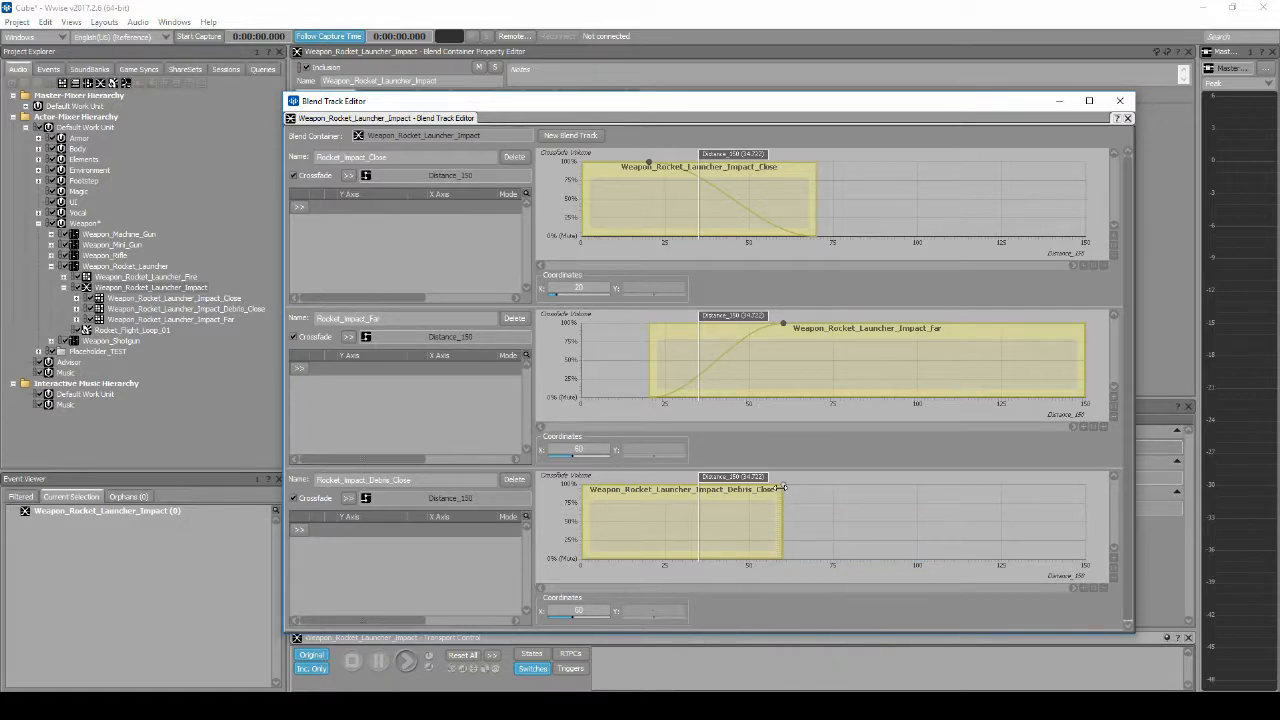
pyautogui.moveTo(781, 487); pyautogui.dragTo(634, 486)
pyautogui.doubleClick(602, 608)
pyautogui.write('10')
pyautogui.press('Return')
pyautogui.rightClick(715, 537)
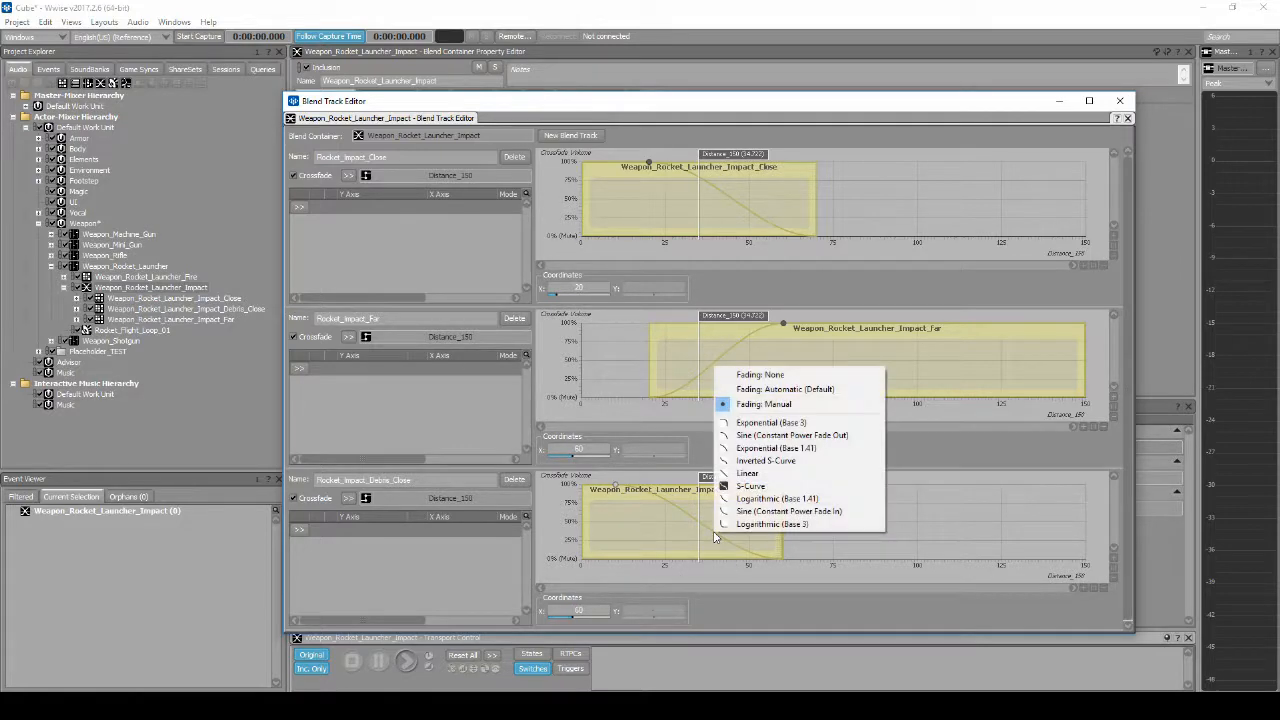
pyautogui.click(747, 524)
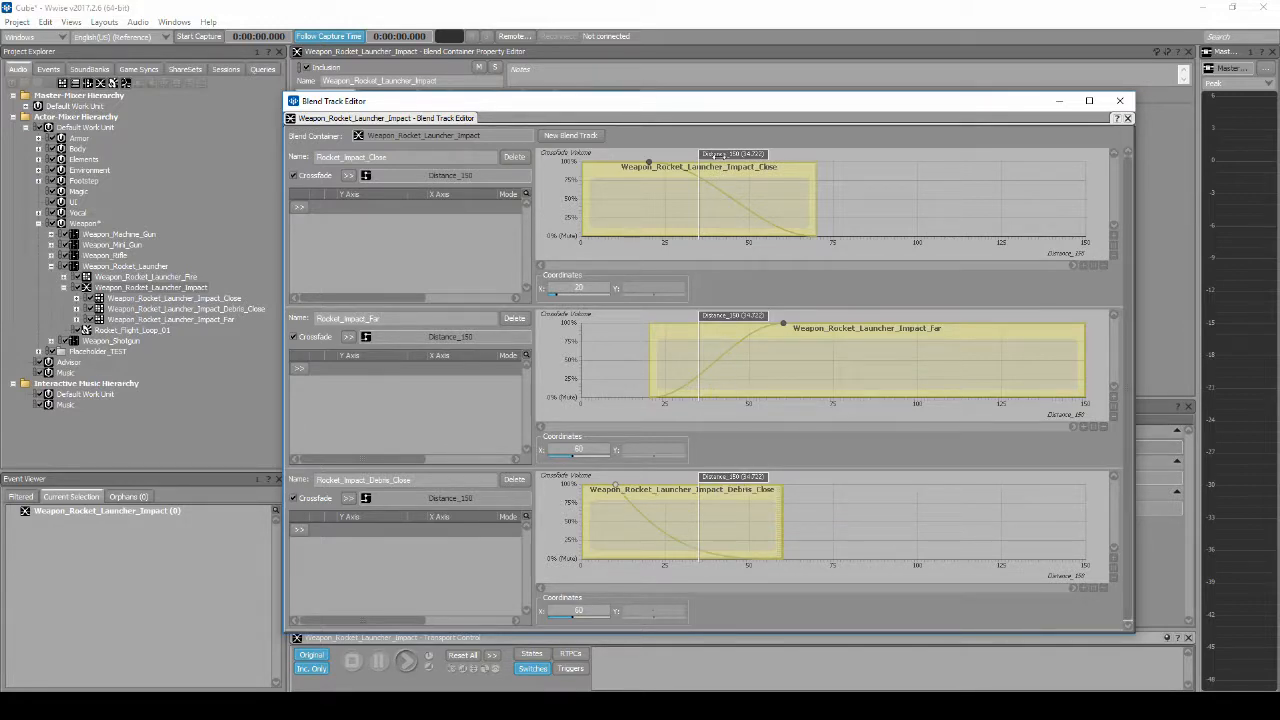
# Step: Audition the blended rocket impact with Distance_150 at about 2
pyautogui.moveTo(718, 154); pyautogui.dragTo(609, 154)
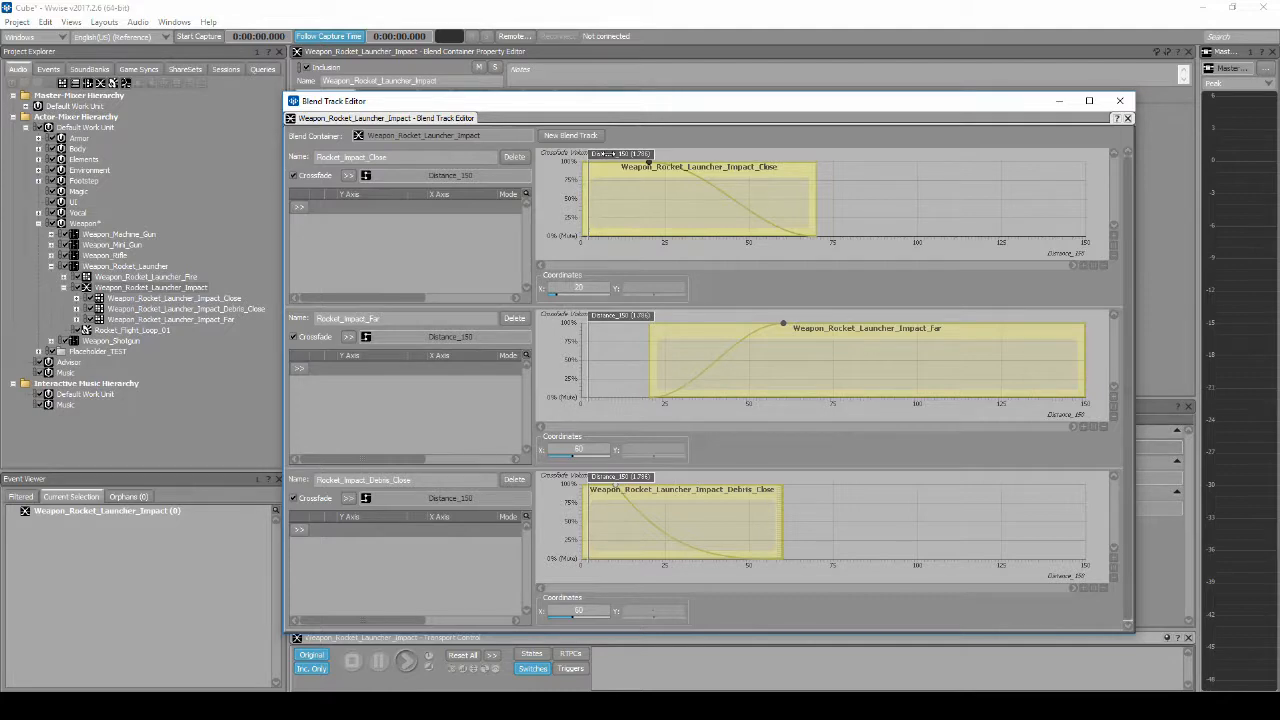
pyautogui.press('space')
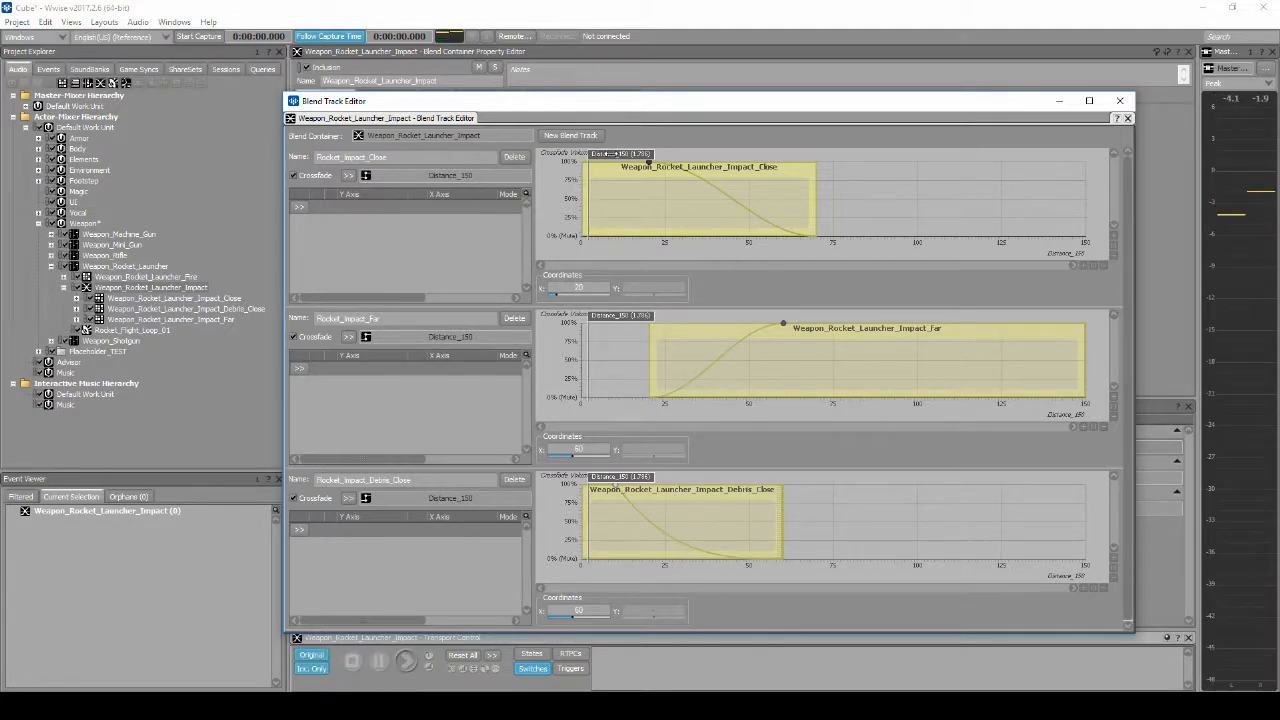
# Step: Audition the blended rocket impact with Distance_150 at about 27, 48 and 71, and close the blend track editing
pyautogui.moveTo(609, 154); pyautogui.dragTo(697, 154)
pyautogui.press('space')
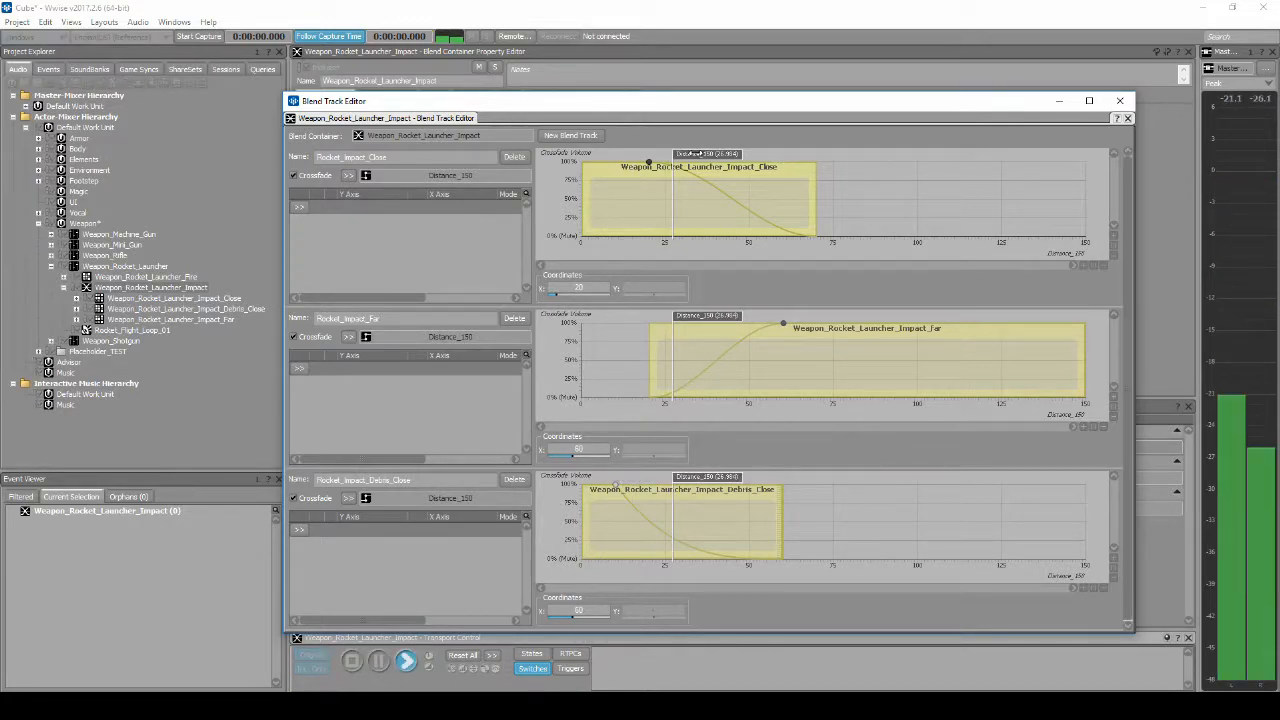
pyautogui.moveTo(697, 154); pyautogui.dragTo(768, 154)
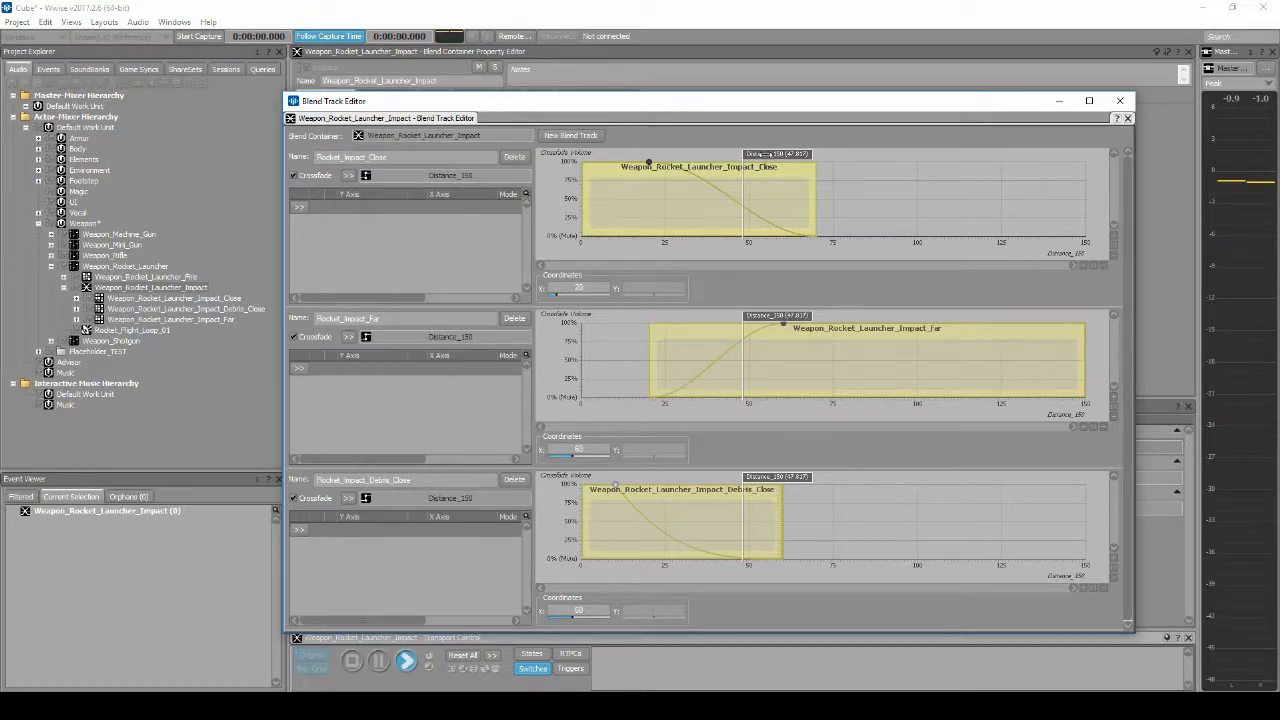
pyautogui.moveTo(768, 154); pyautogui.dragTo(843, 154)
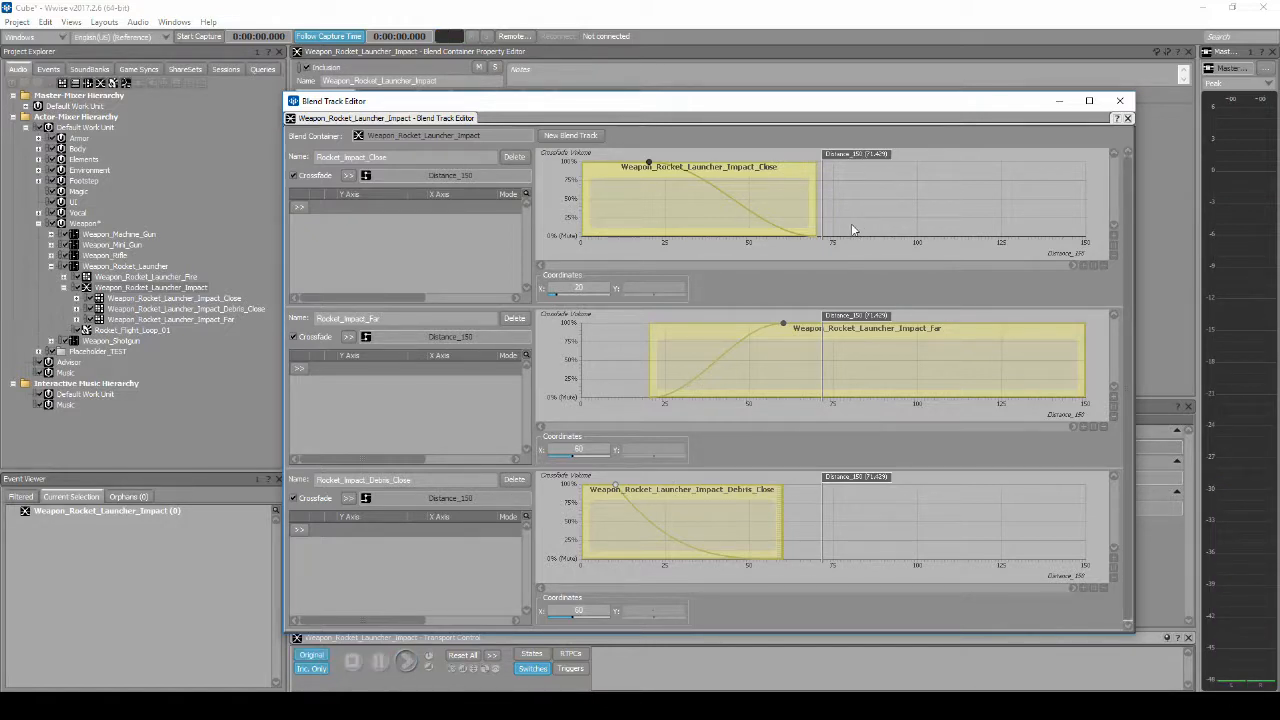
pyautogui.click(1122, 102)
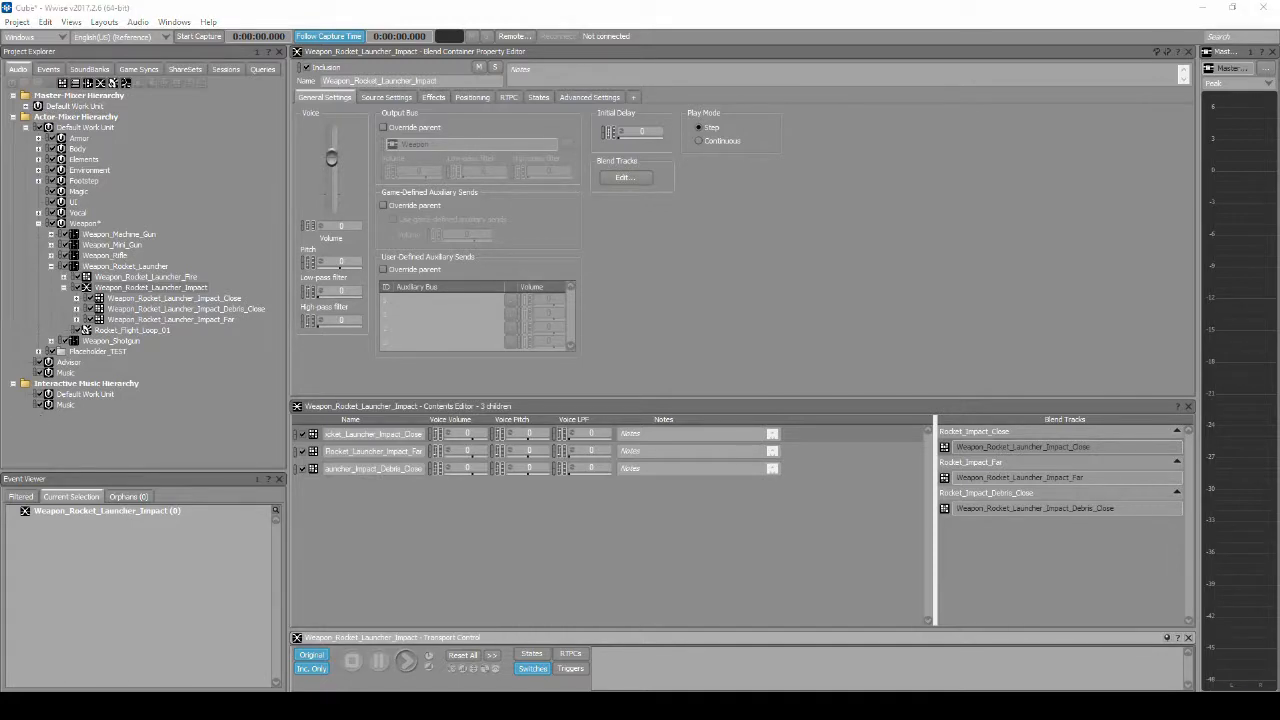
# Step: Create two new attenuation ShareSets in the Weapons work unit under My Cube
pyautogui.click(172, 72)
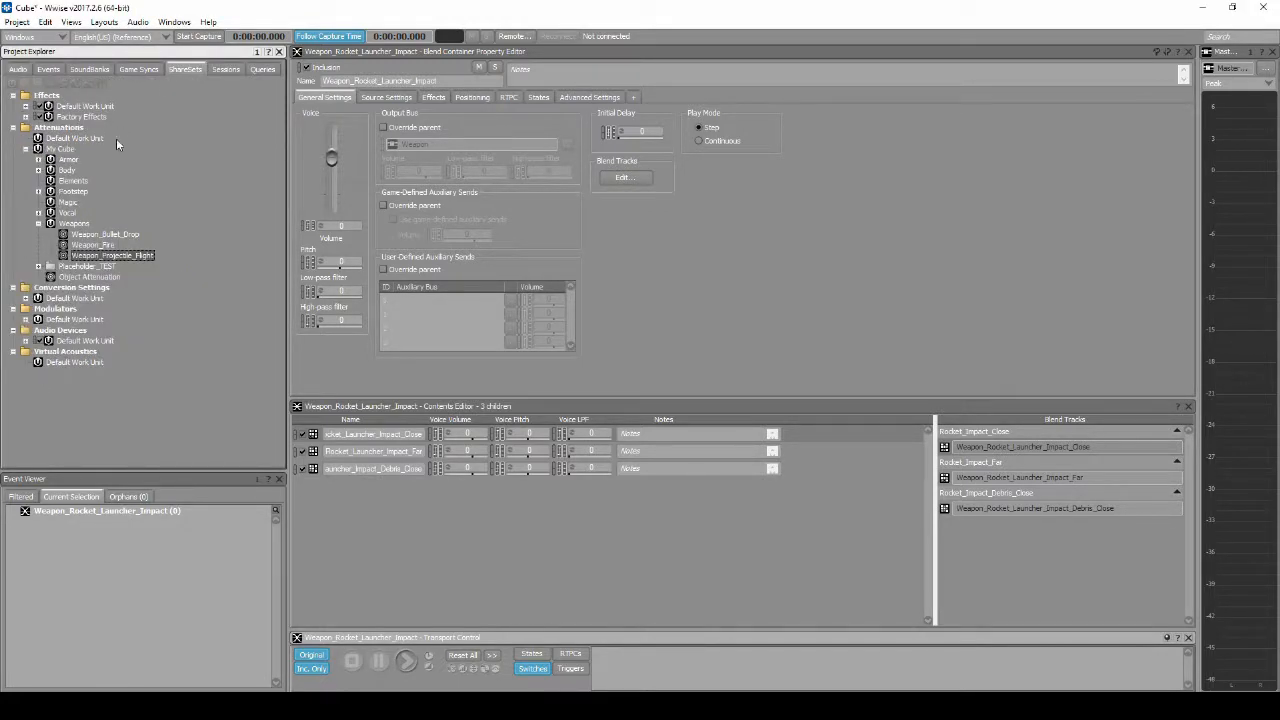
pyautogui.rightClick(78, 224)
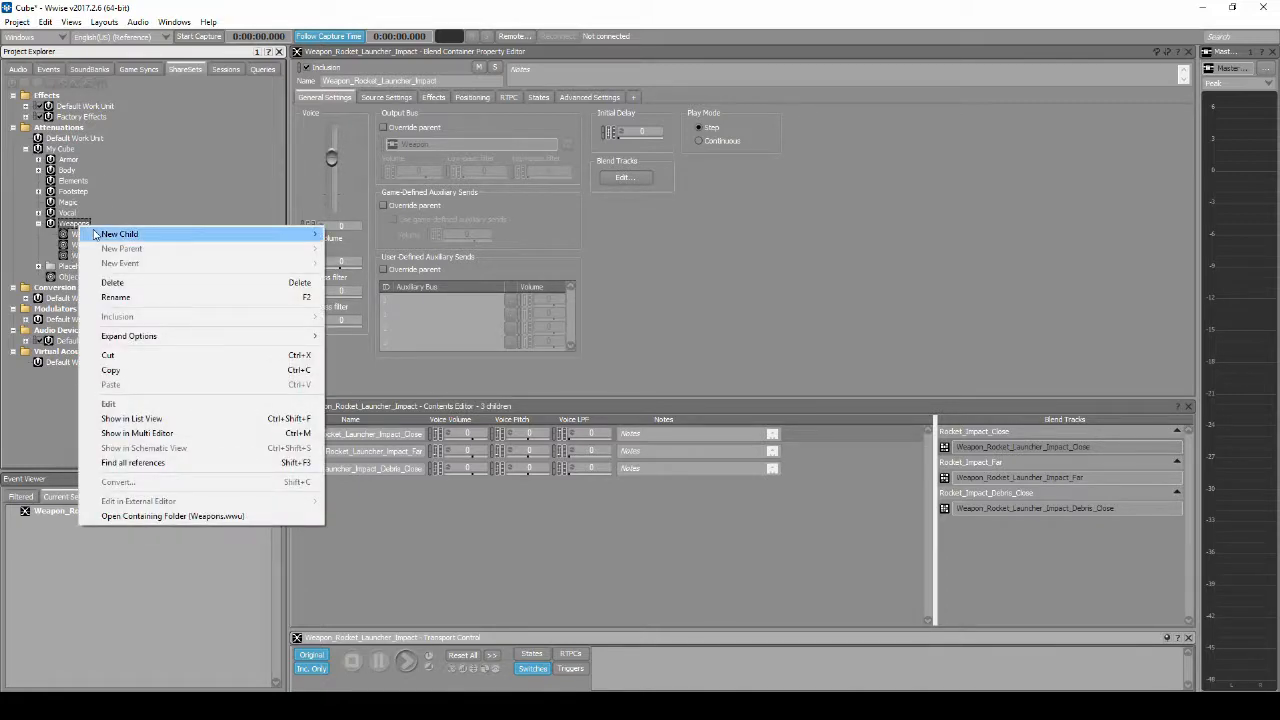
pyautogui.moveTo(95, 234)
pyautogui.click(350, 262)
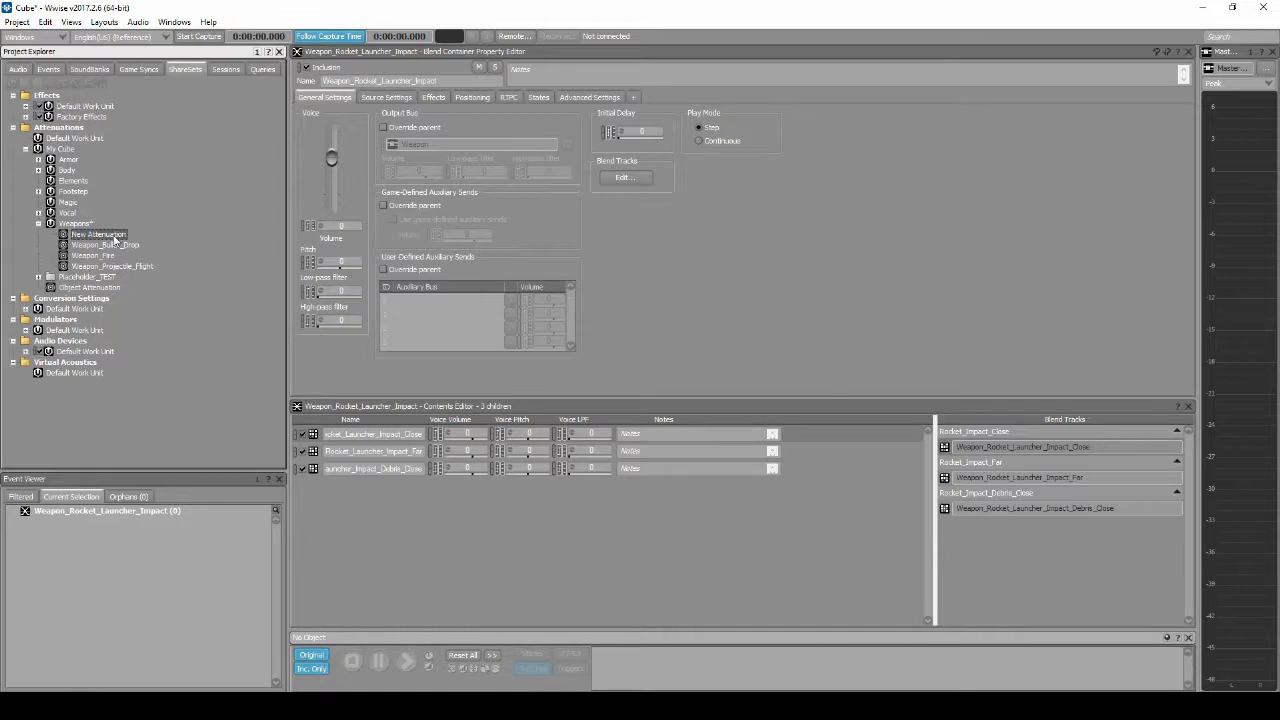
pyautogui.click(88, 225)
pyautogui.hotkey('ctrl', 'v')
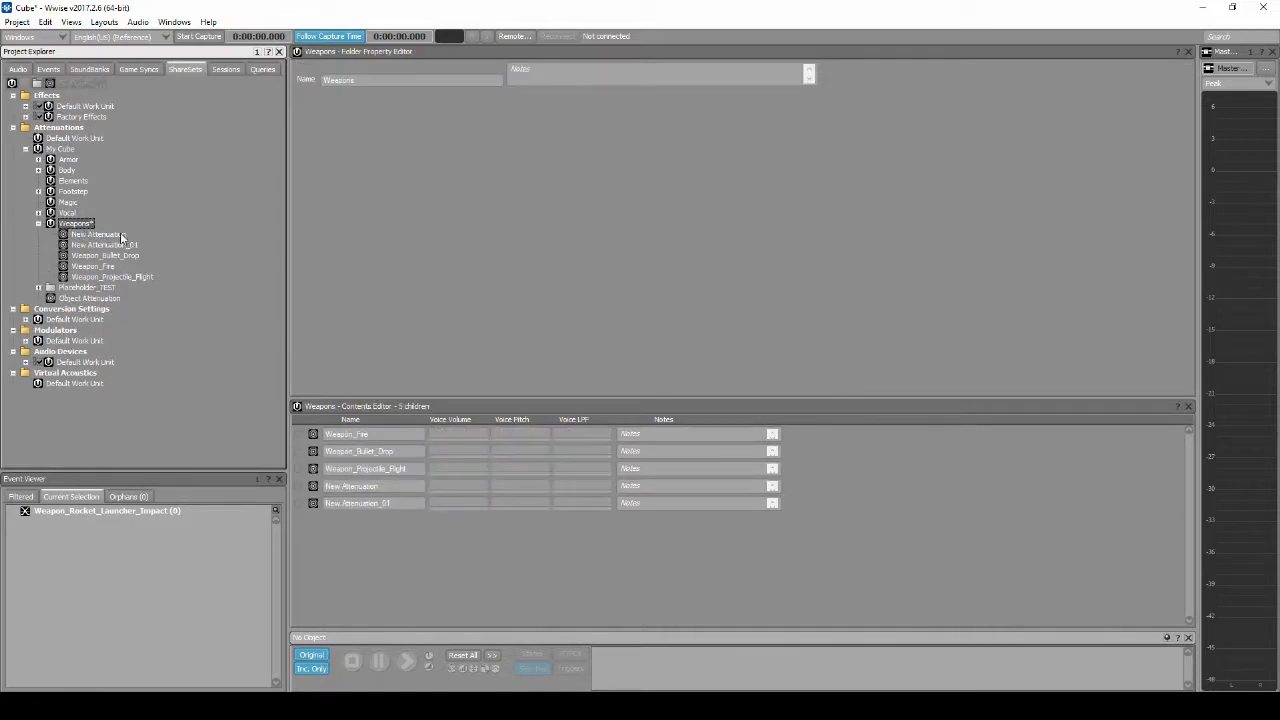
# Step: Rename the first new attenuation as Weapon_Projectile_Impact
pyautogui.click(122, 236)
pyautogui.press('F2')
pyautogui.write('Weapon_ProjImpact')
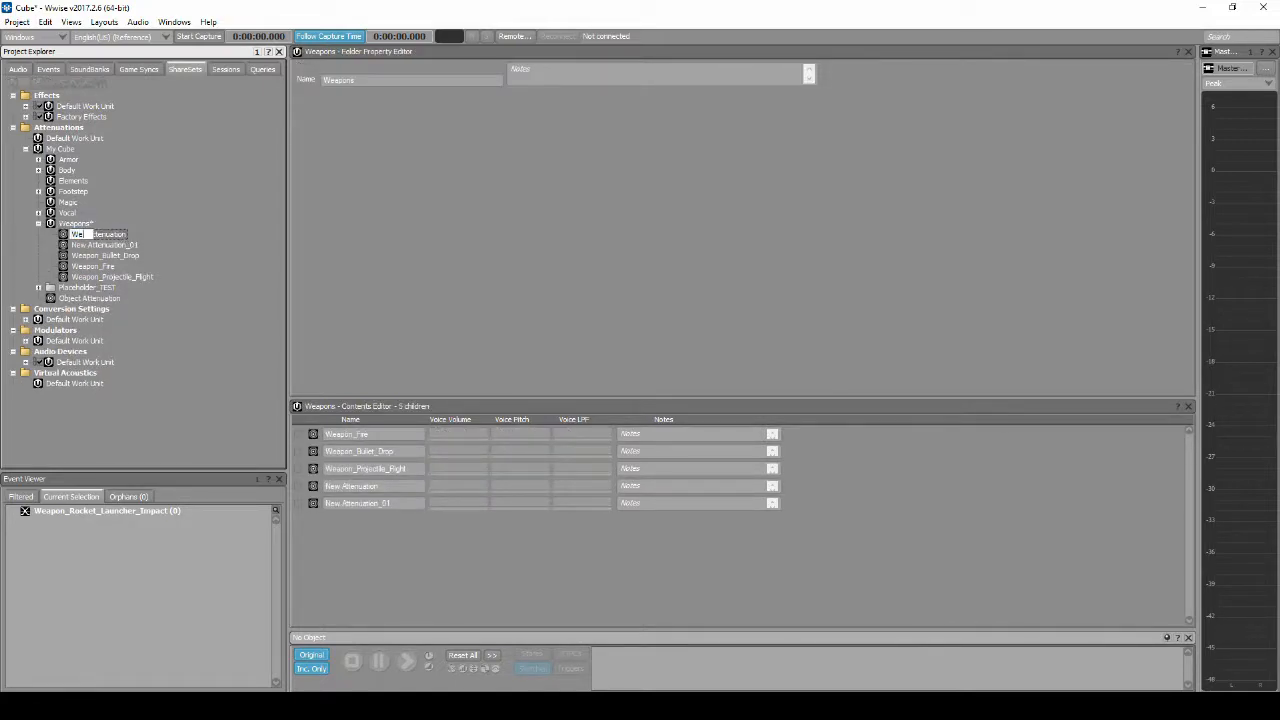
pyautogui.press('Left')
pyautogui.press('Left')
pyautogui.press('Left')
pyautogui.press('Left')
pyautogui.press('Left')
pyautogui.press('Left')
pyautogui.write('ectile_')
pyautogui.press('Return')
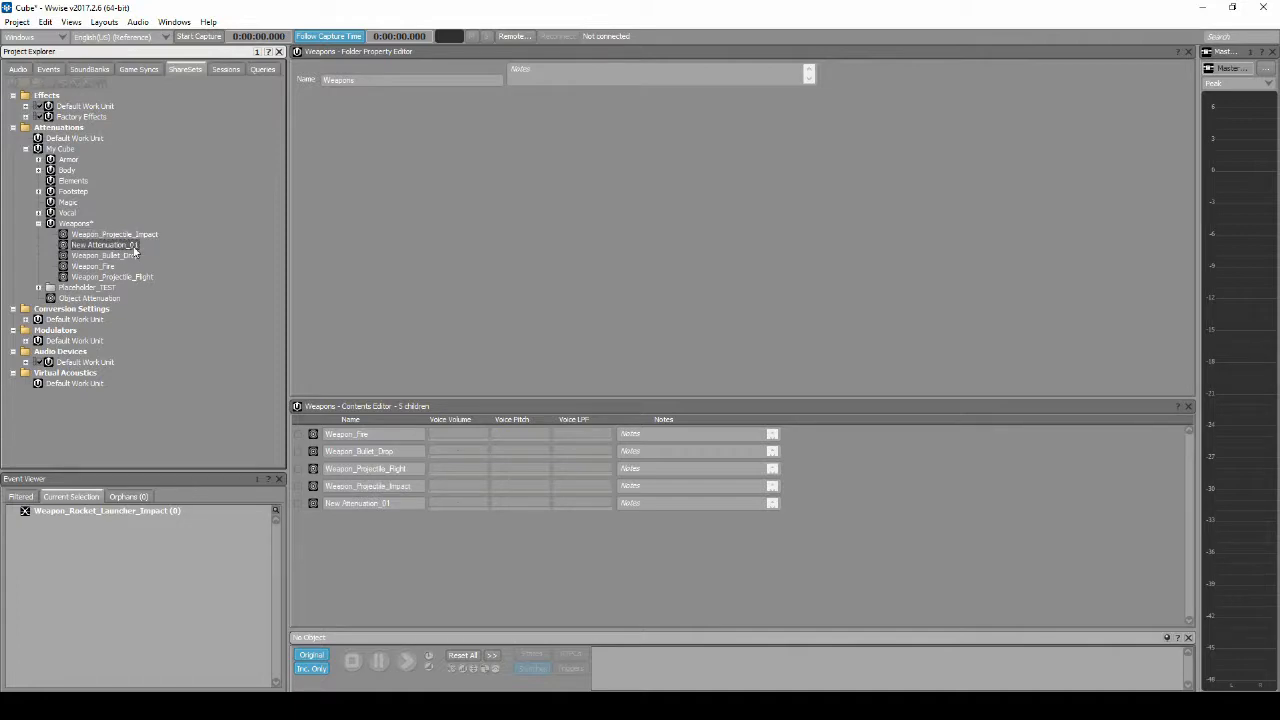
# Step: Rename the second new attenuation as Weapon_Projectile_Impact_Debris
pyautogui.press('F2')
pyautogui.write('Weapon_Projectile_Impact')
pyautogui.write('_Debr')
pyautogui.press('Return')
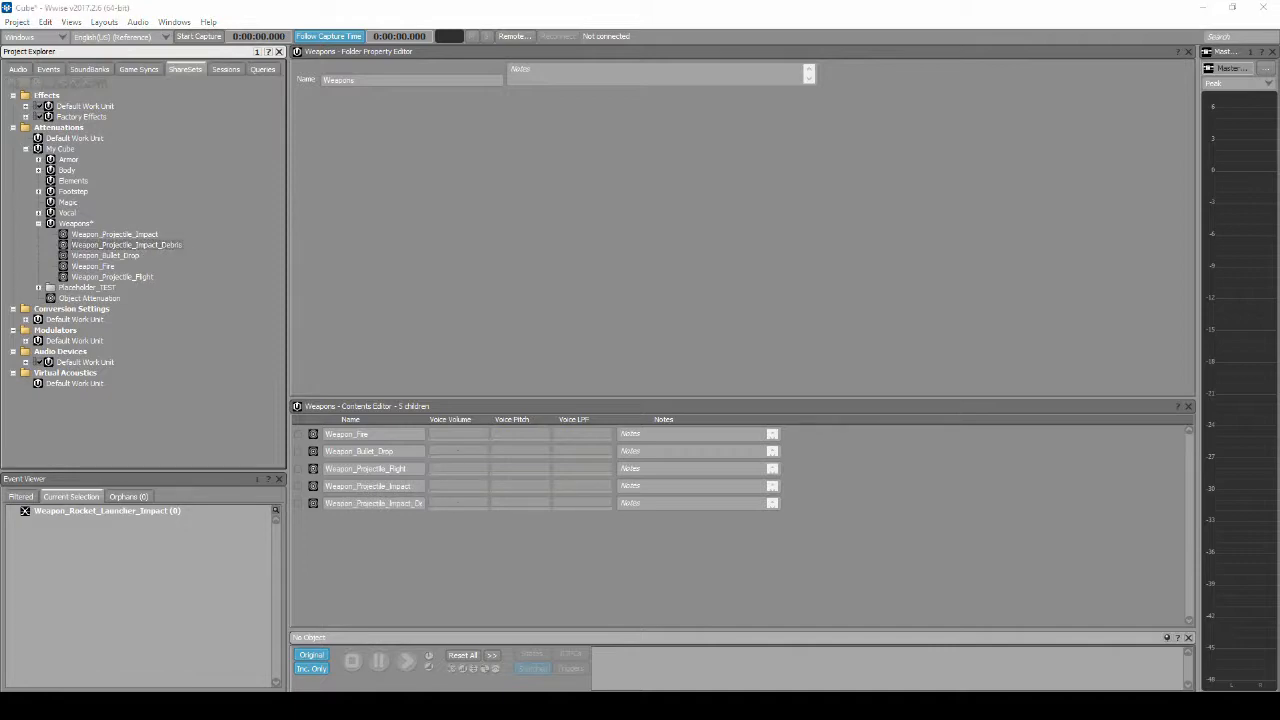
# Step: Set the maximum distance of the Weapon_Projectile_Impact attenuation to 140
pyautogui.doubleClick(153, 235)
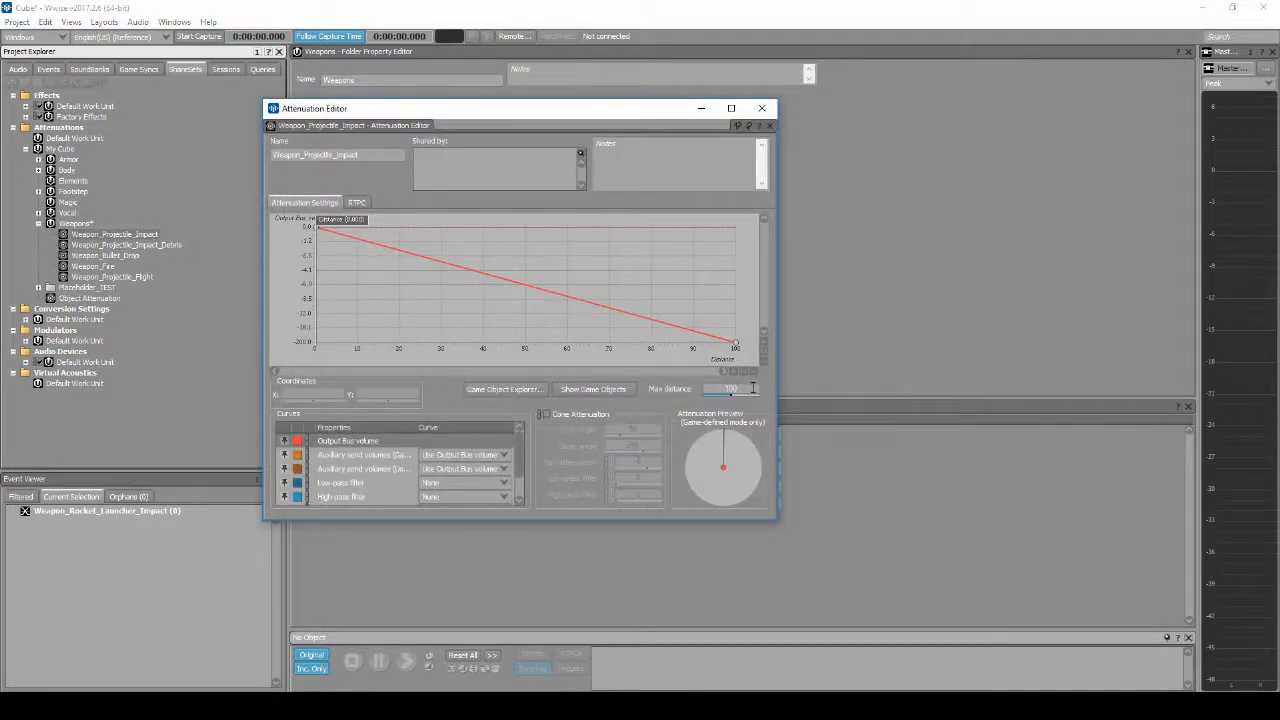
pyautogui.click(753, 389)
pyautogui.write('140')
pyautogui.press('Return')
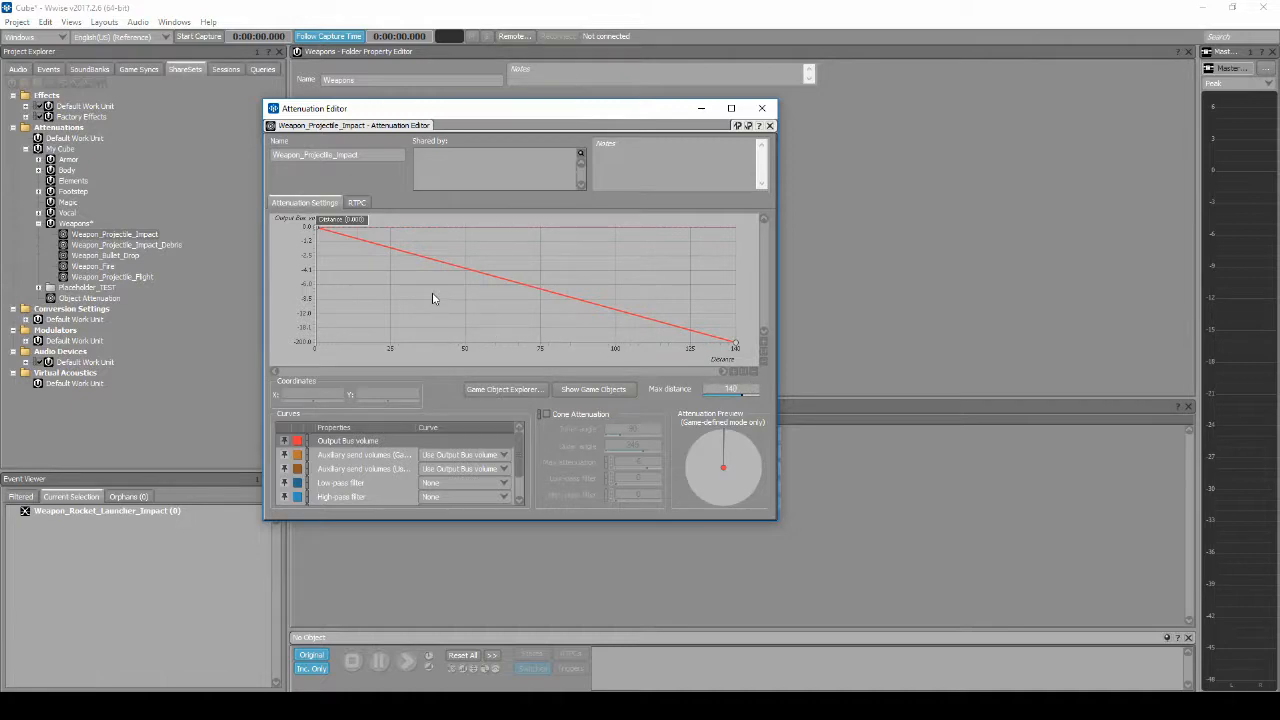
# Step: Hold Weapon_Projectile_Impact's output bus volume at 0 dB up to distance 10, with a Logarithmic (Base 3) falloff beyond it
pyautogui.doubleClick(367, 242)
pyautogui.moveTo(367, 242); pyautogui.dragTo(345, 227)
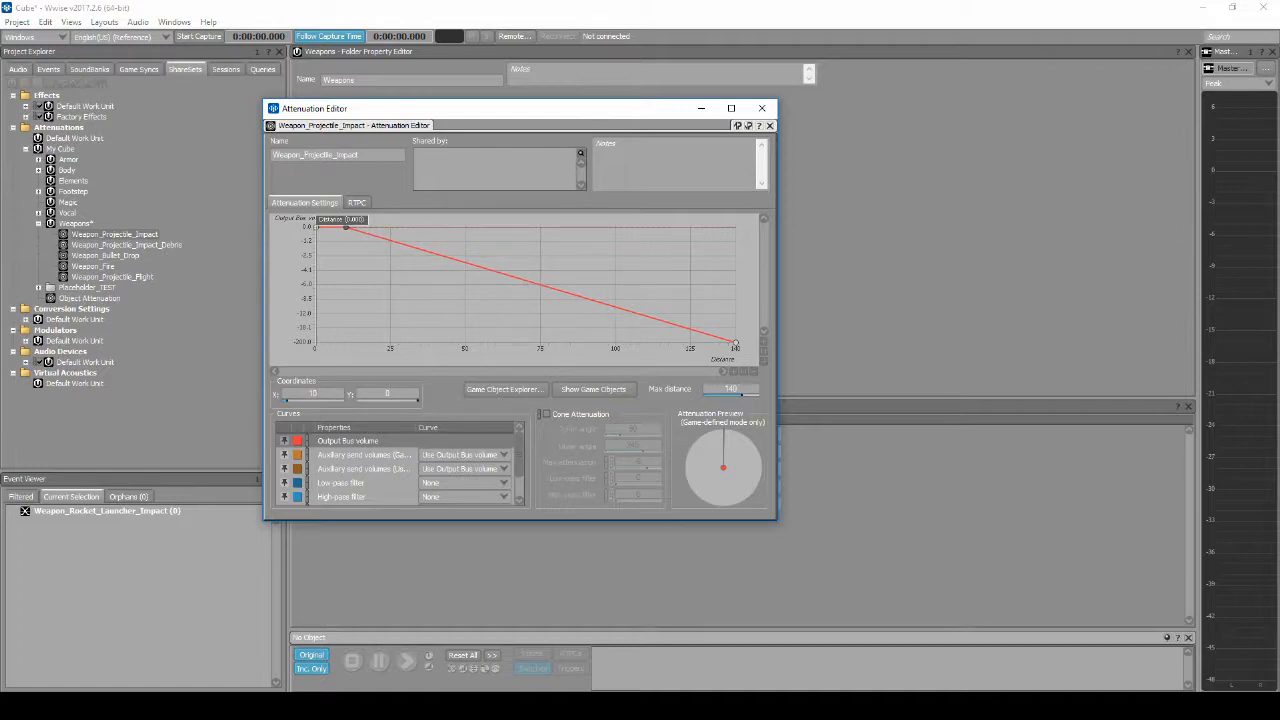
pyautogui.rightClick(540, 288)
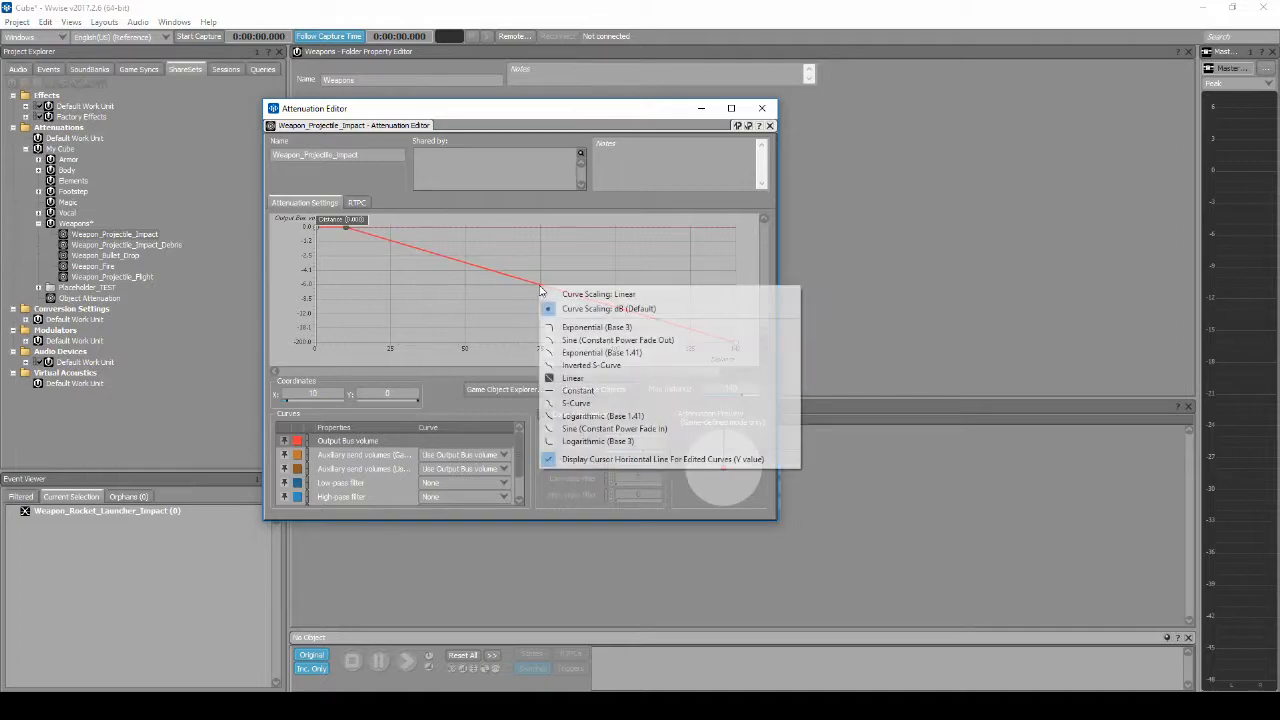
pyautogui.click(575, 441)
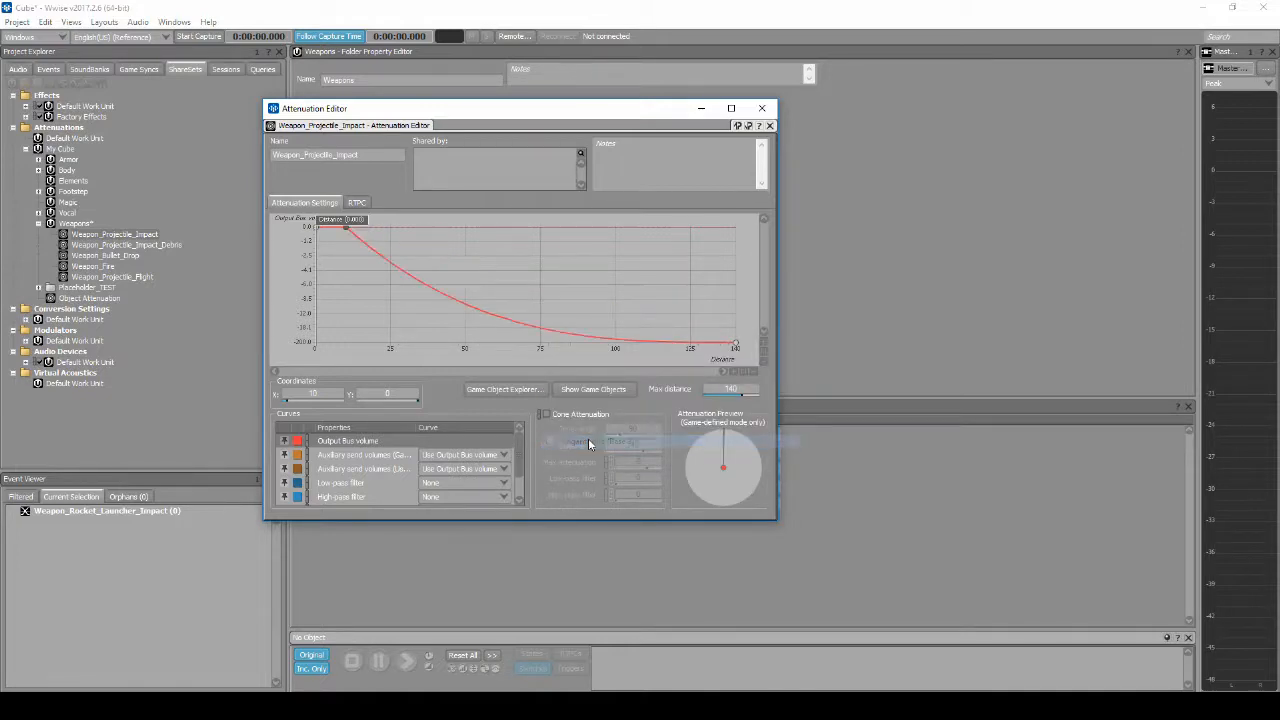
# Step: Give Weapon_Projectile_Impact a custom low-pass filter curve rising to 50 at maximum distance with an Exponential (Base 3) shape
pyautogui.click(395, 484)
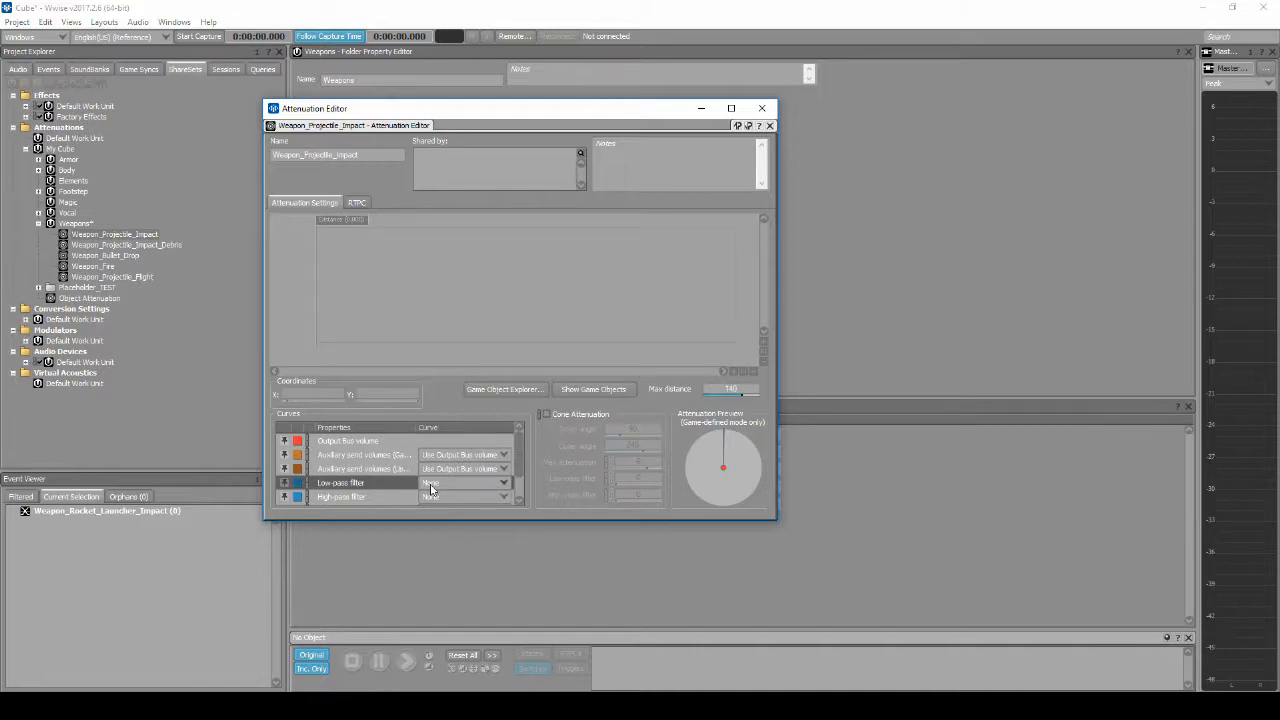
pyautogui.click(434, 485)
pyautogui.click(438, 503)
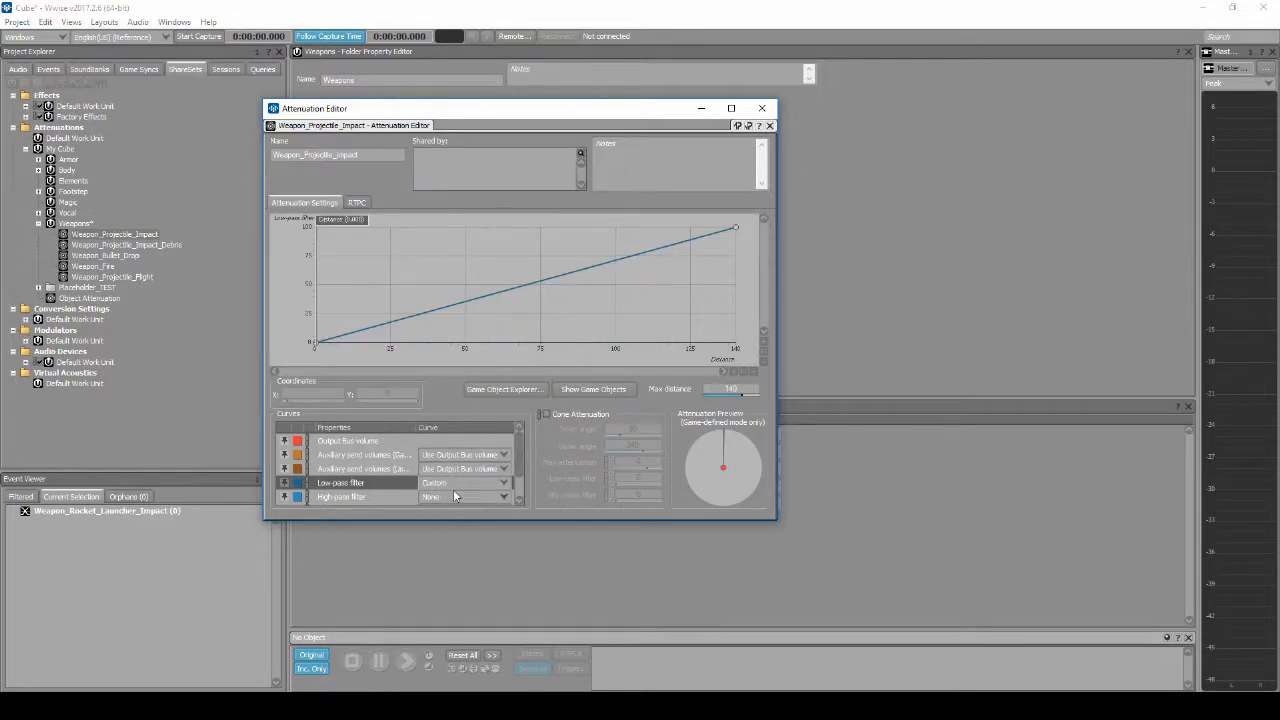
pyautogui.click(735, 229)
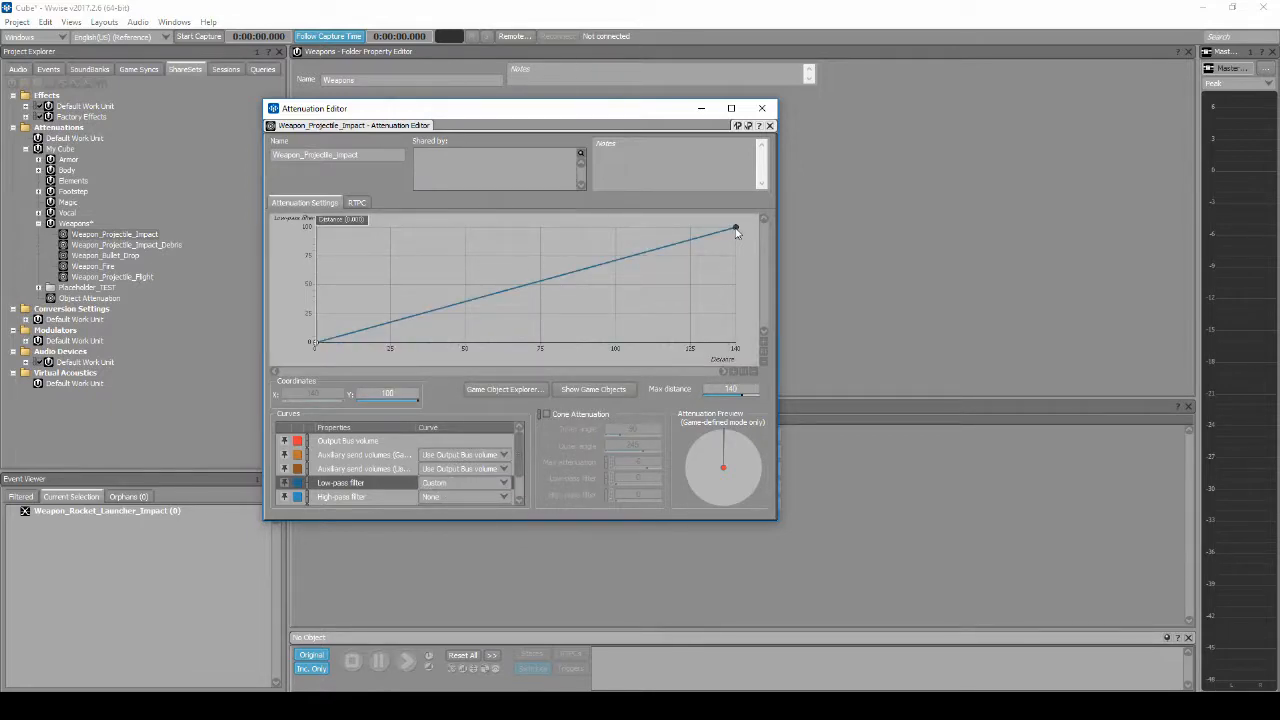
pyautogui.moveTo(735, 229); pyautogui.dragTo(737, 289)
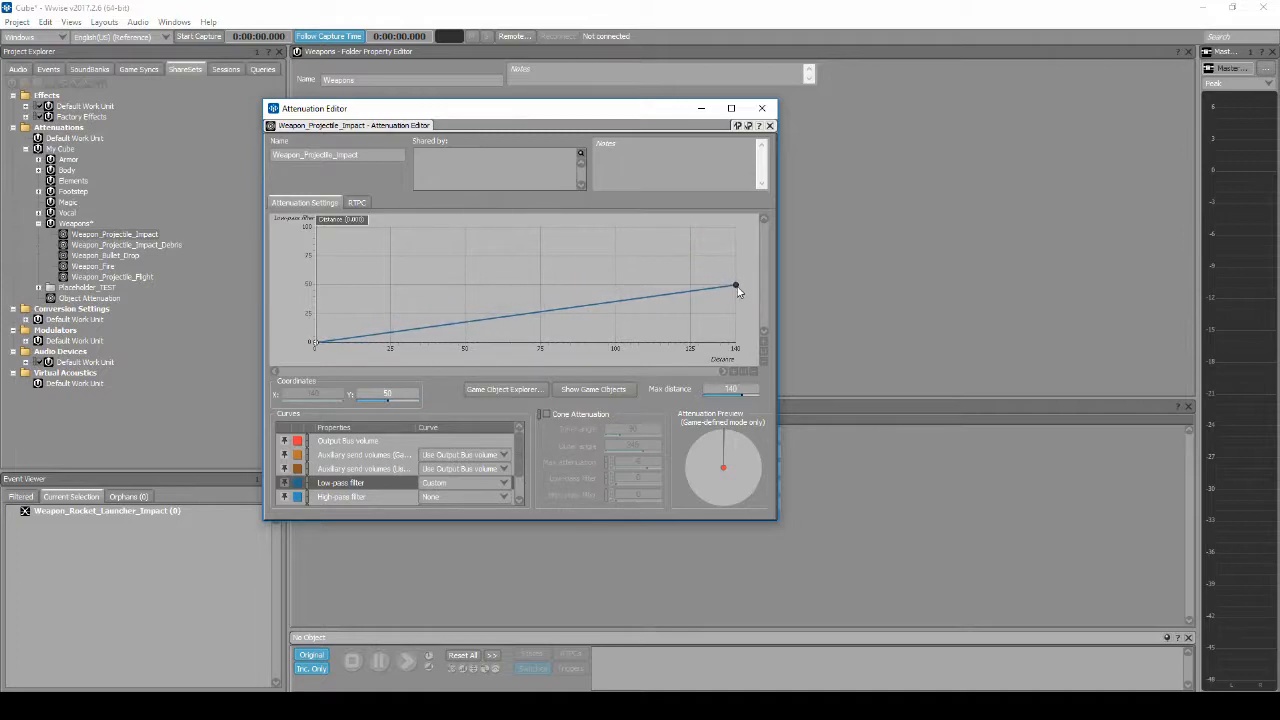
pyautogui.rightClick(528, 314)
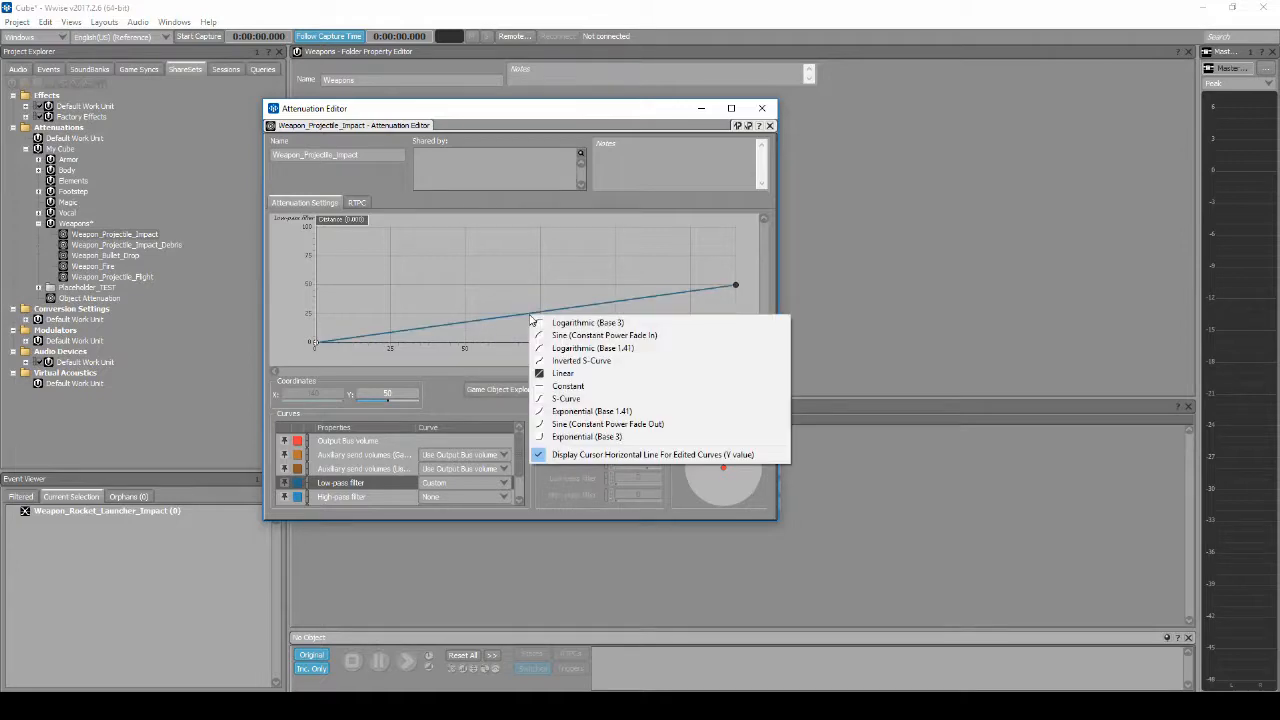
pyautogui.click(601, 437)
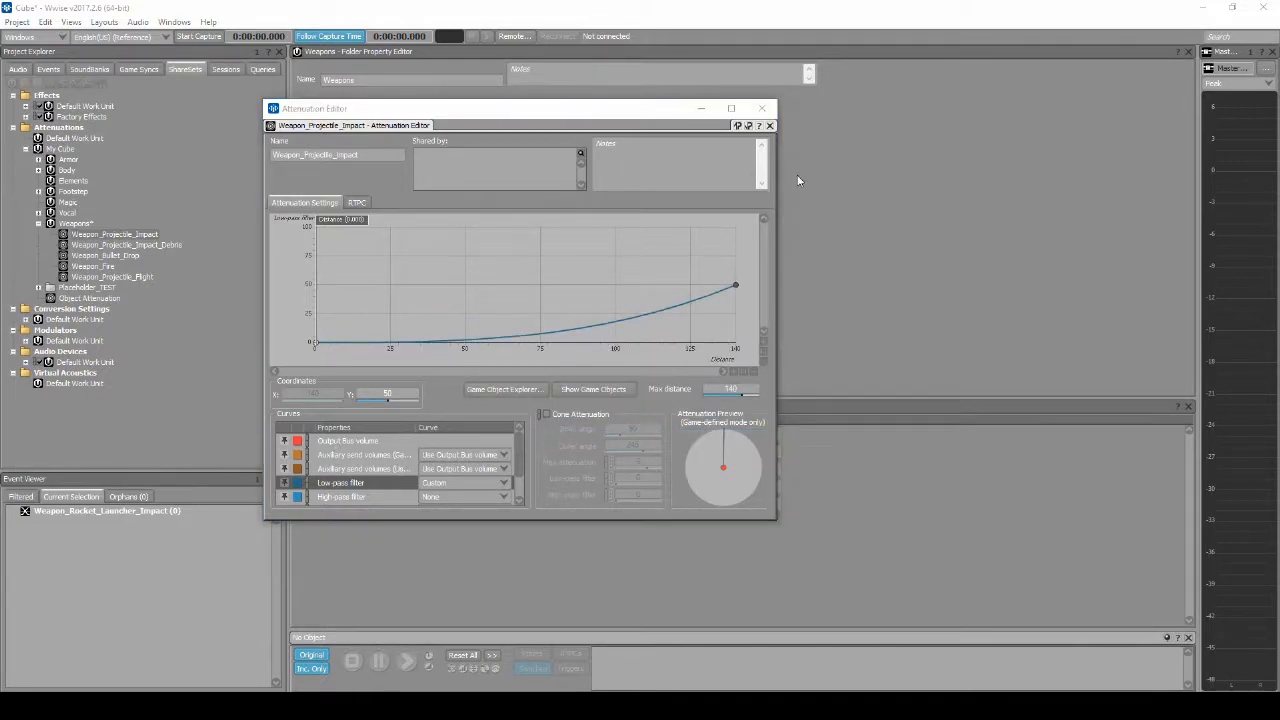
pyautogui.click(762, 108)
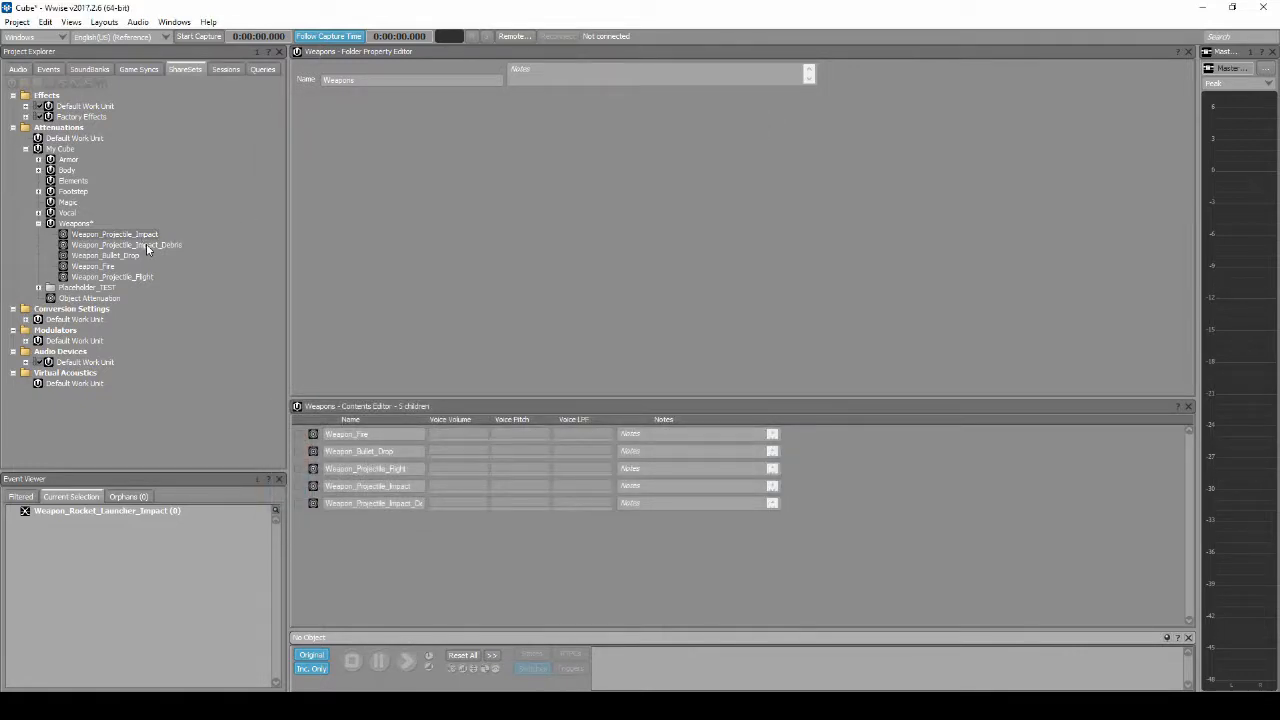
# Step: Set the maximum distance of the Weapon_Projectile_Impact_Debris attenuation to 60
pyautogui.doubleClick(146, 244)
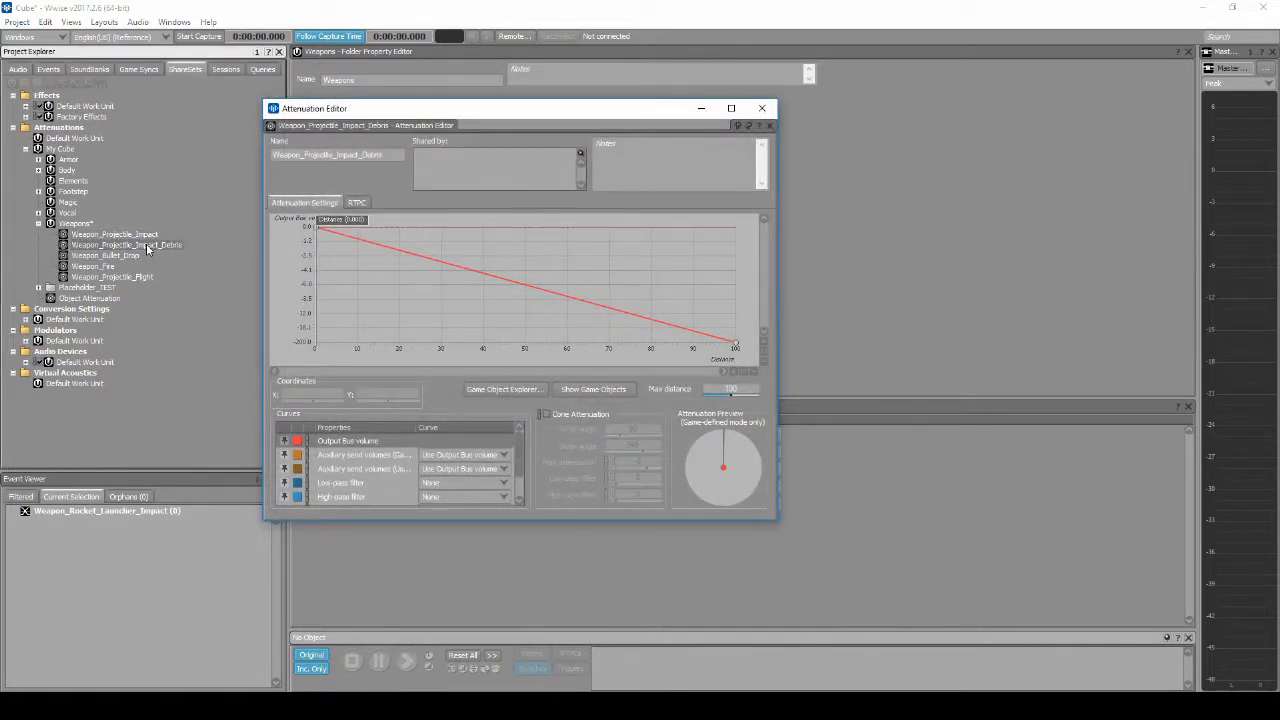
pyautogui.doubleClick(735, 389)
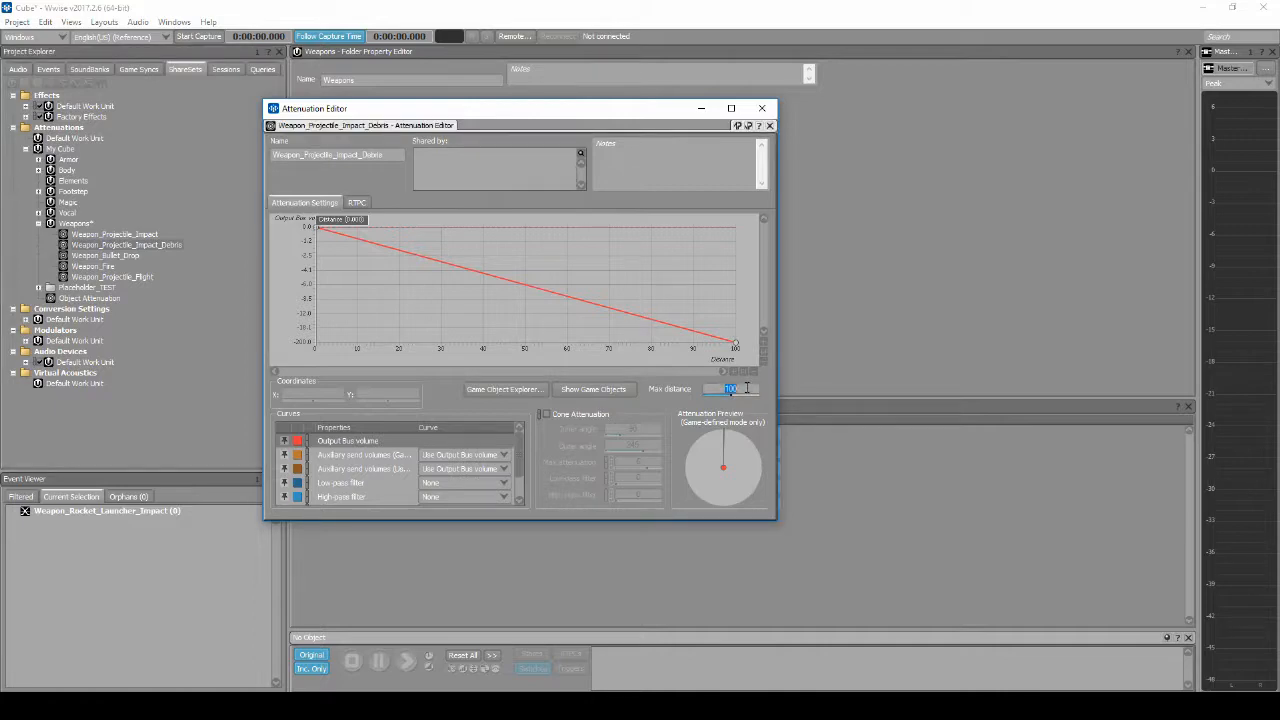
pyautogui.write('60')
# Step: Hold the debris attenuation's output bus volume at 0 dB up to distance 10, with a Logarithmic (Base 3) falloff beyond it
pyautogui.doubleClick(382, 252)
pyautogui.moveTo(382, 252); pyautogui.dragTo(388, 228)
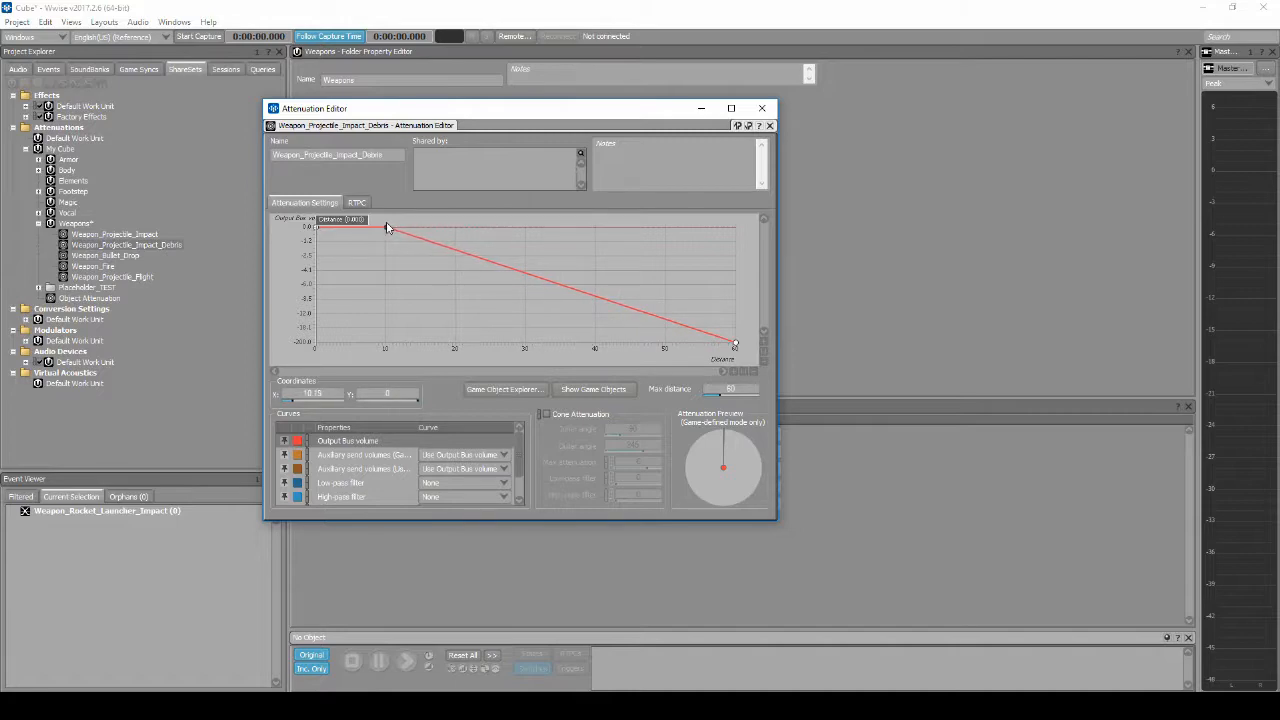
pyautogui.doubleClick(340, 394)
pyautogui.write('10')
pyautogui.press('Return')
pyautogui.rightClick(548, 279)
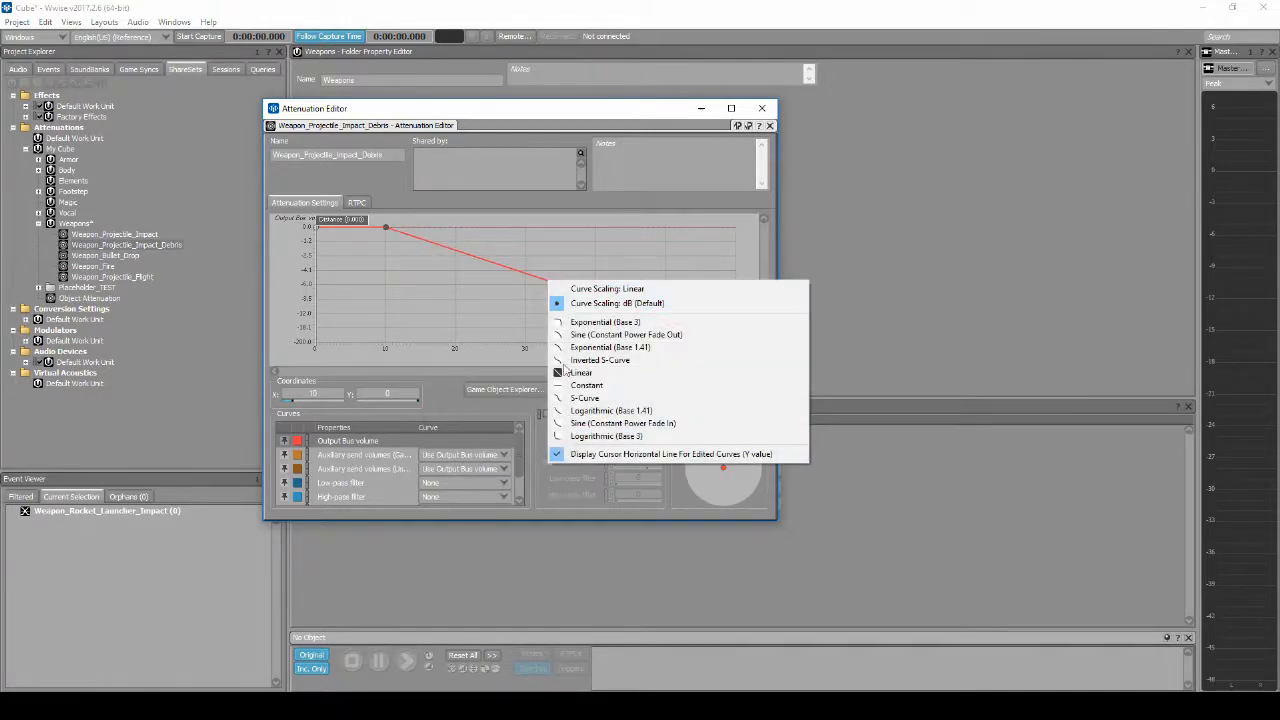
pyautogui.click(584, 437)
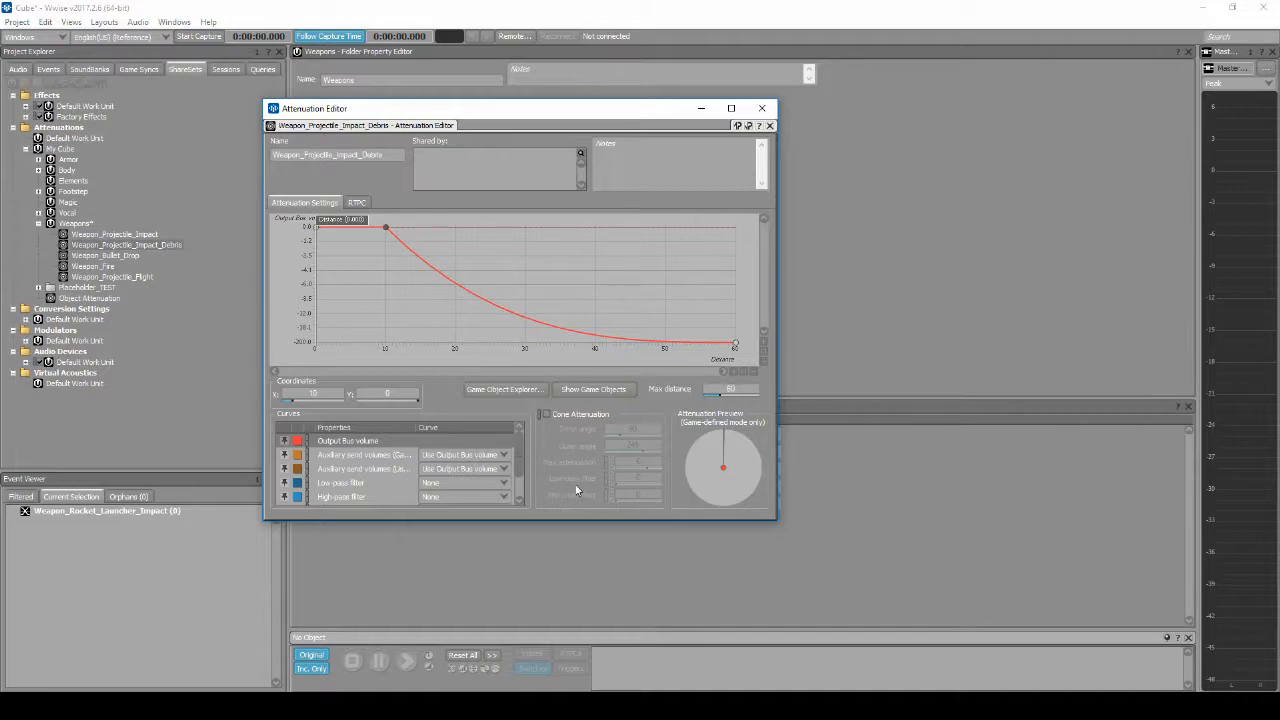
# Step: Give Weapon_Projectile_Impact_Debris a custom low-pass filter curve rising to 50 at maximum distance with an Exponential (Base 3) shape
pyautogui.click(424, 485)
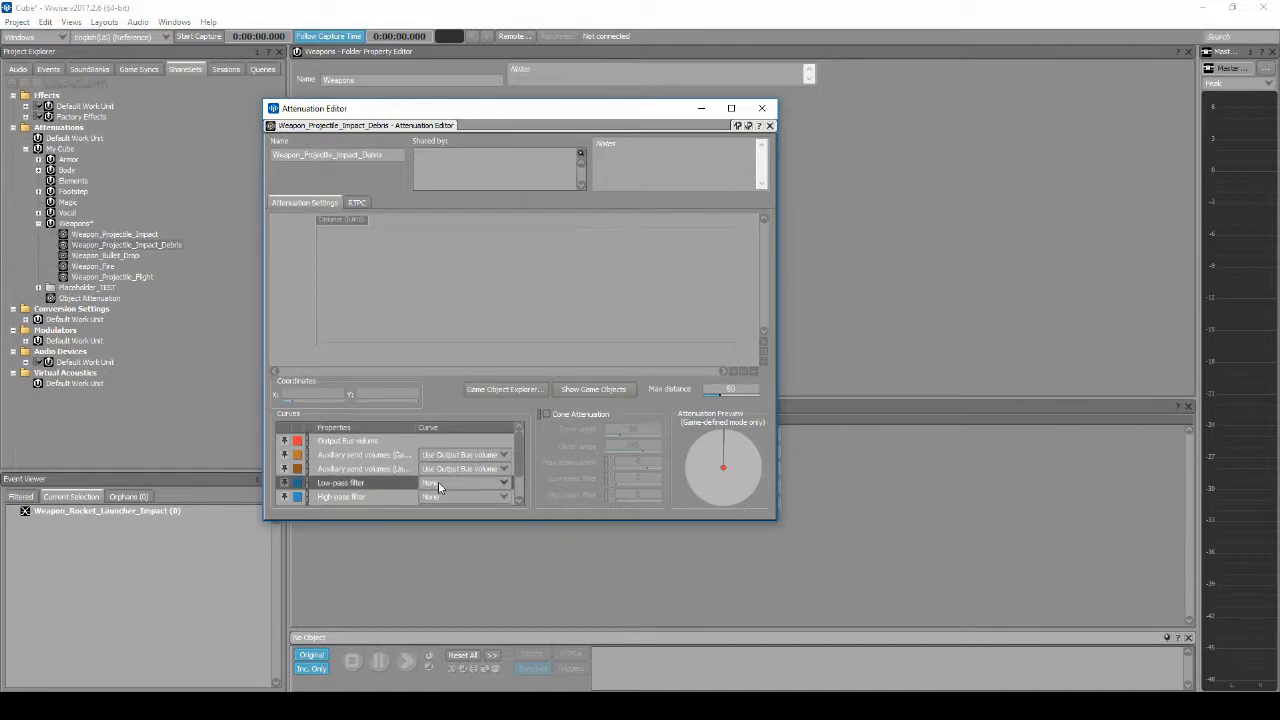
pyautogui.click(439, 486)
pyautogui.click(440, 503)
pyautogui.moveTo(736, 228); pyautogui.dragTo(736, 285)
pyautogui.click(497, 324)
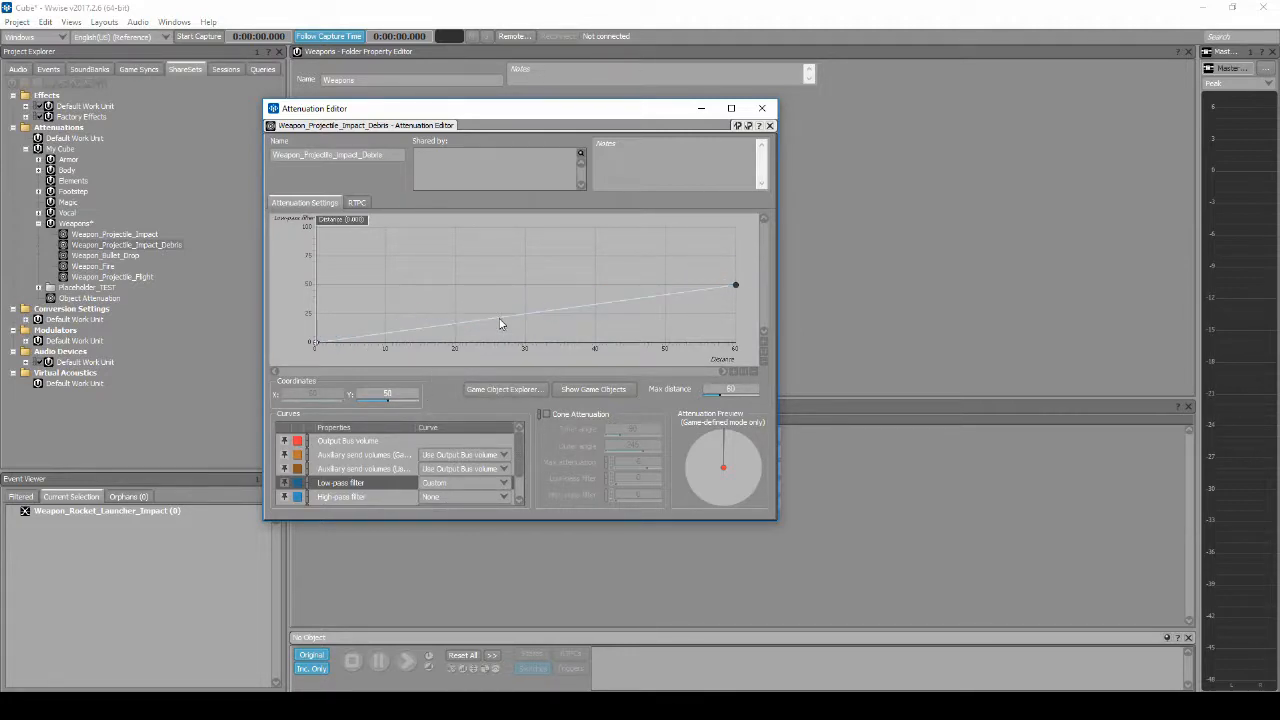
pyautogui.rightClick(499, 320)
pyautogui.click(554, 440)
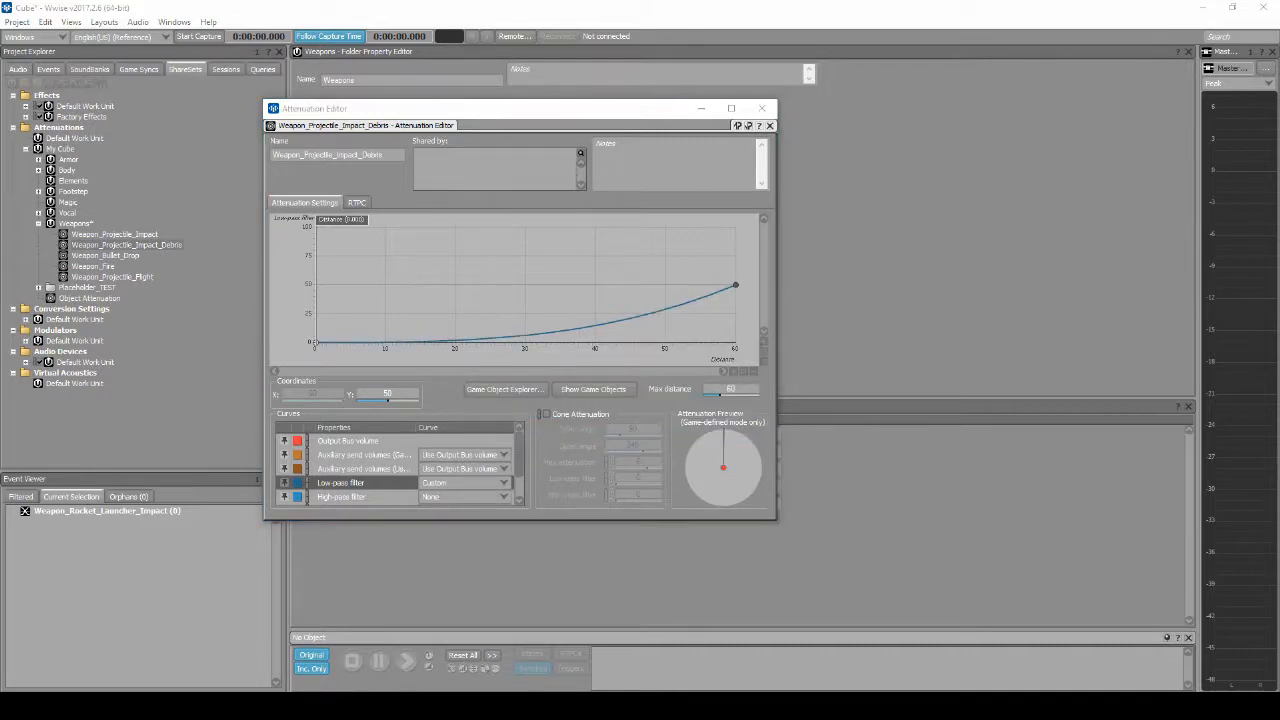
pyautogui.click(766, 110)
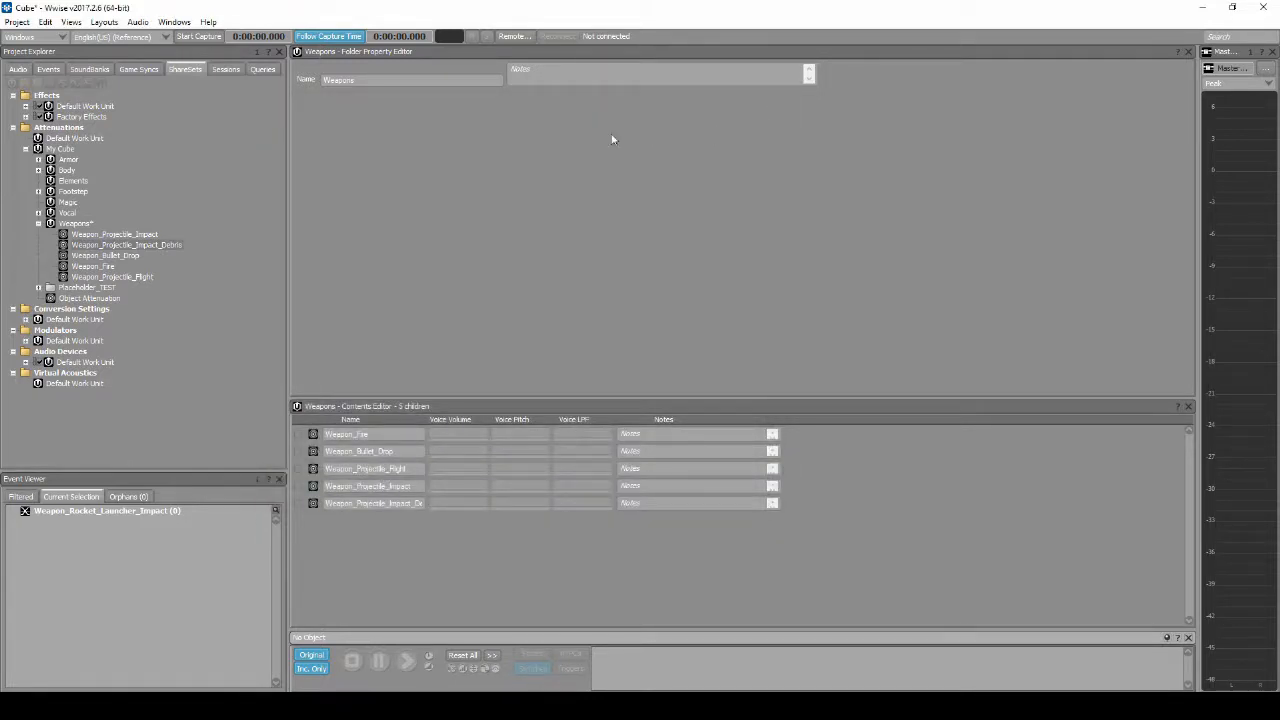
# Step: Override the parent positioning of the Weapon_Rocket_Launcher_Impact blend container and set it to 3D
pyautogui.click(19, 70)
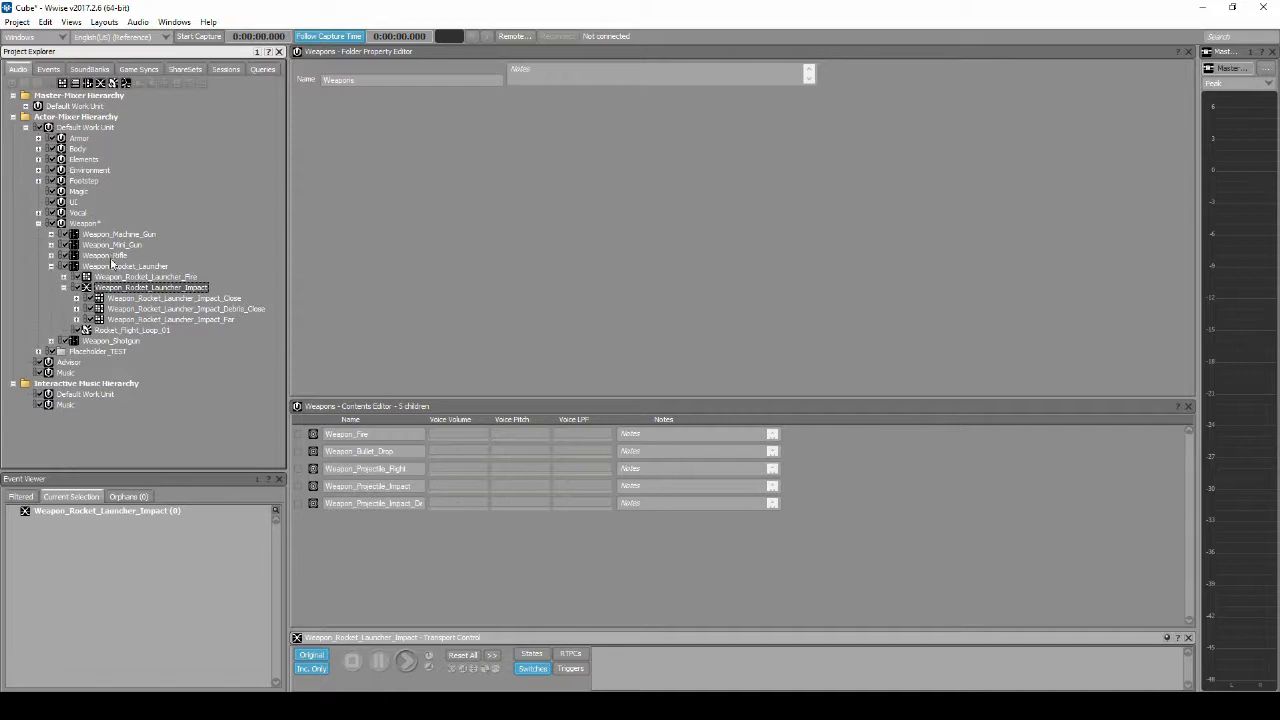
pyautogui.click(130, 291)
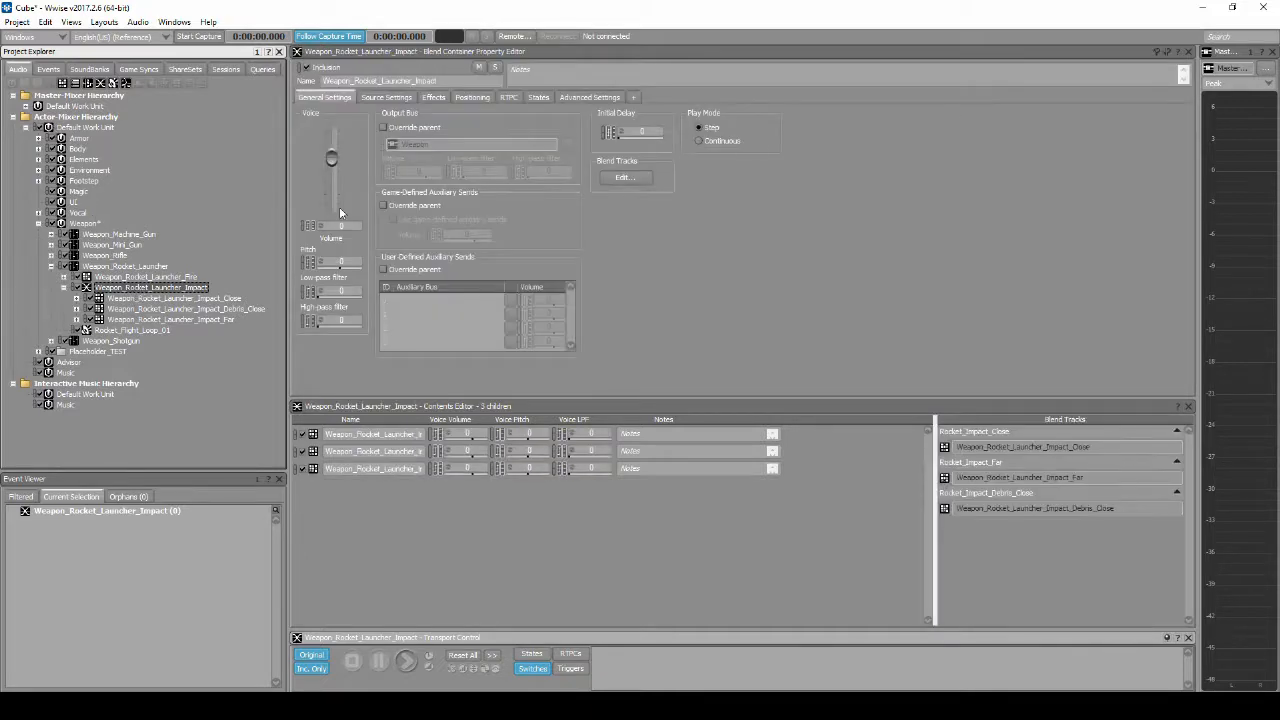
pyautogui.click(458, 99)
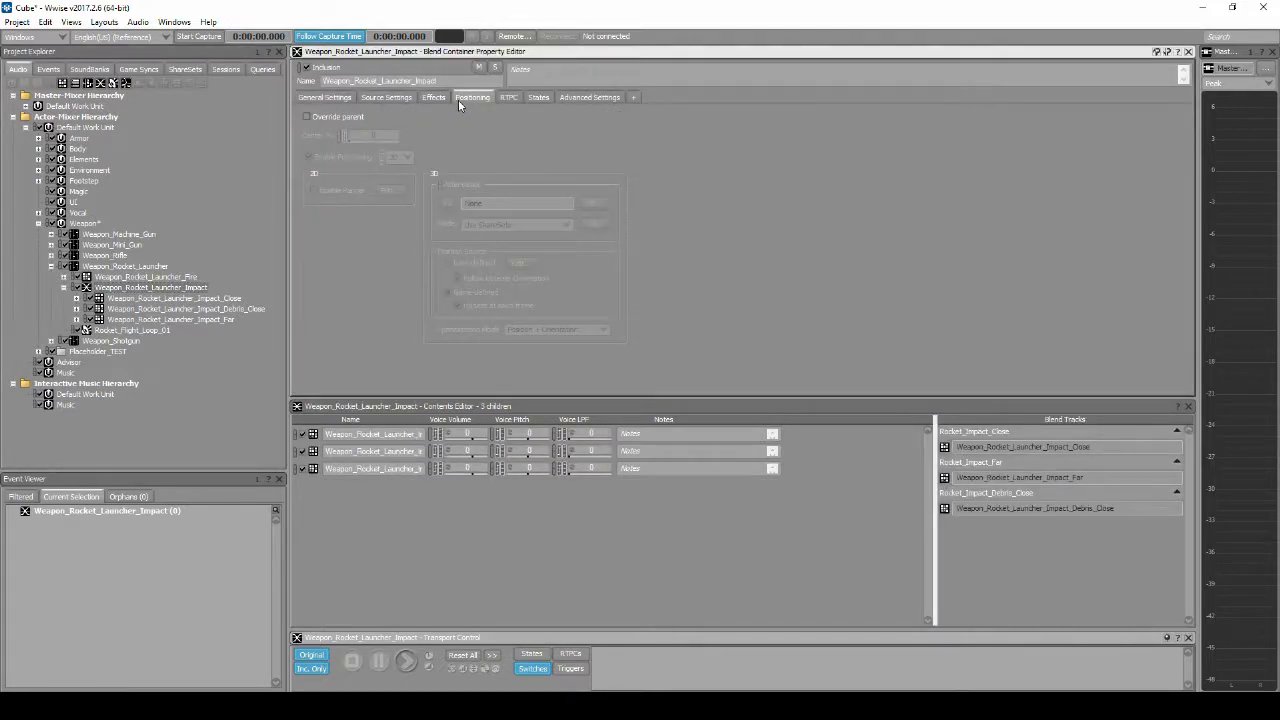
pyautogui.click(307, 117)
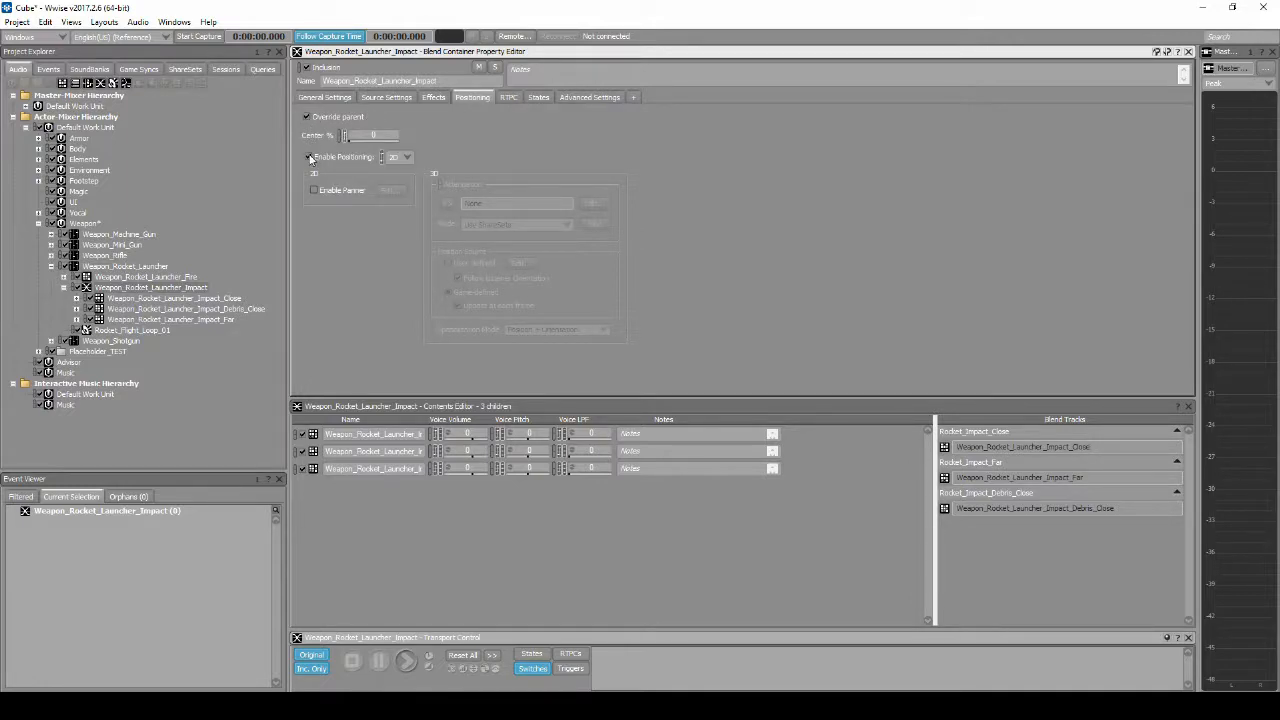
pyautogui.click(405, 157)
pyautogui.click(408, 184)
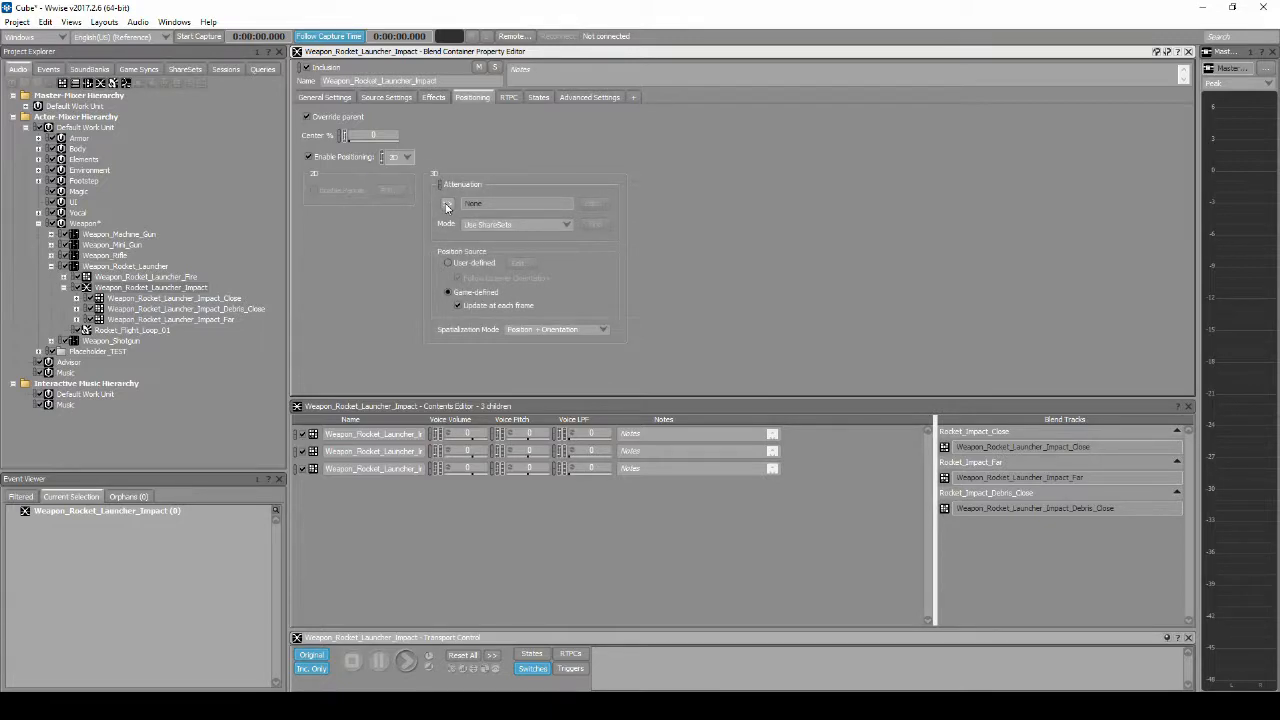
# Step: Assign the Weapon_Projectile_Impact attenuation from My Cube's Weapons ShareSets to Weapon_Rocket_Launcher_Impact
pyautogui.click(447, 205)
pyautogui.moveTo(550, 260)
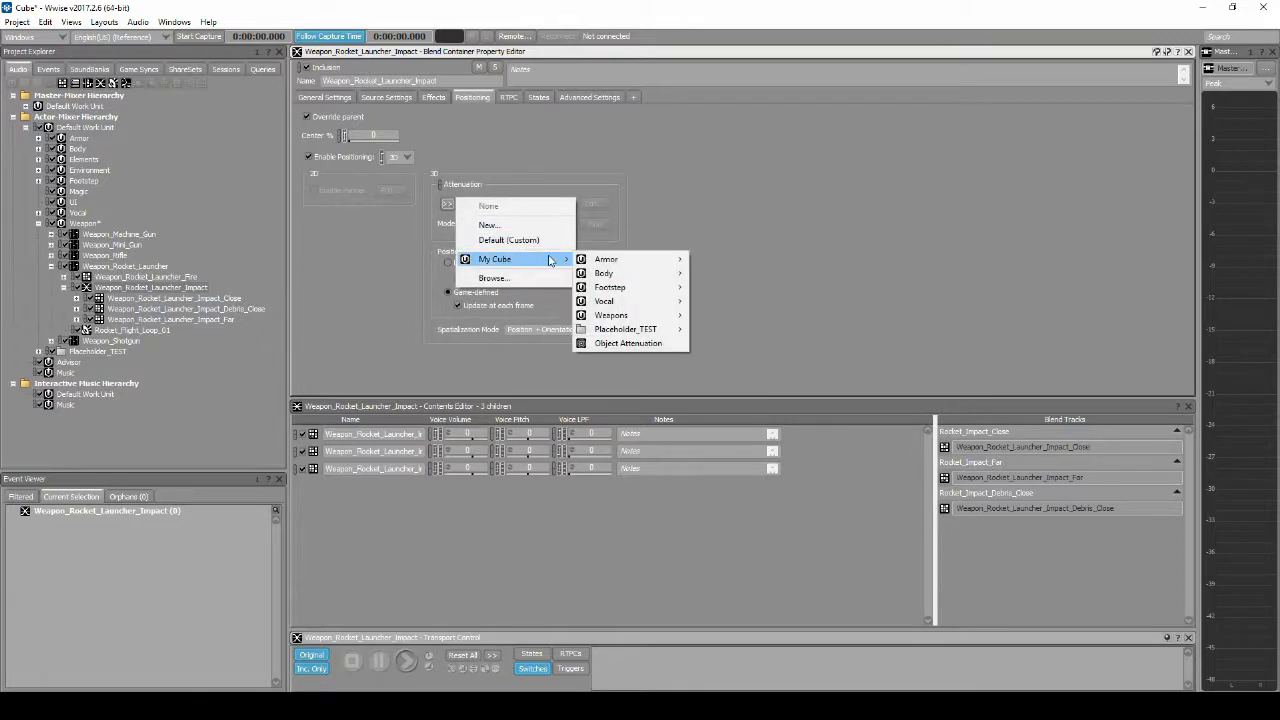
pyautogui.moveTo(640, 315)
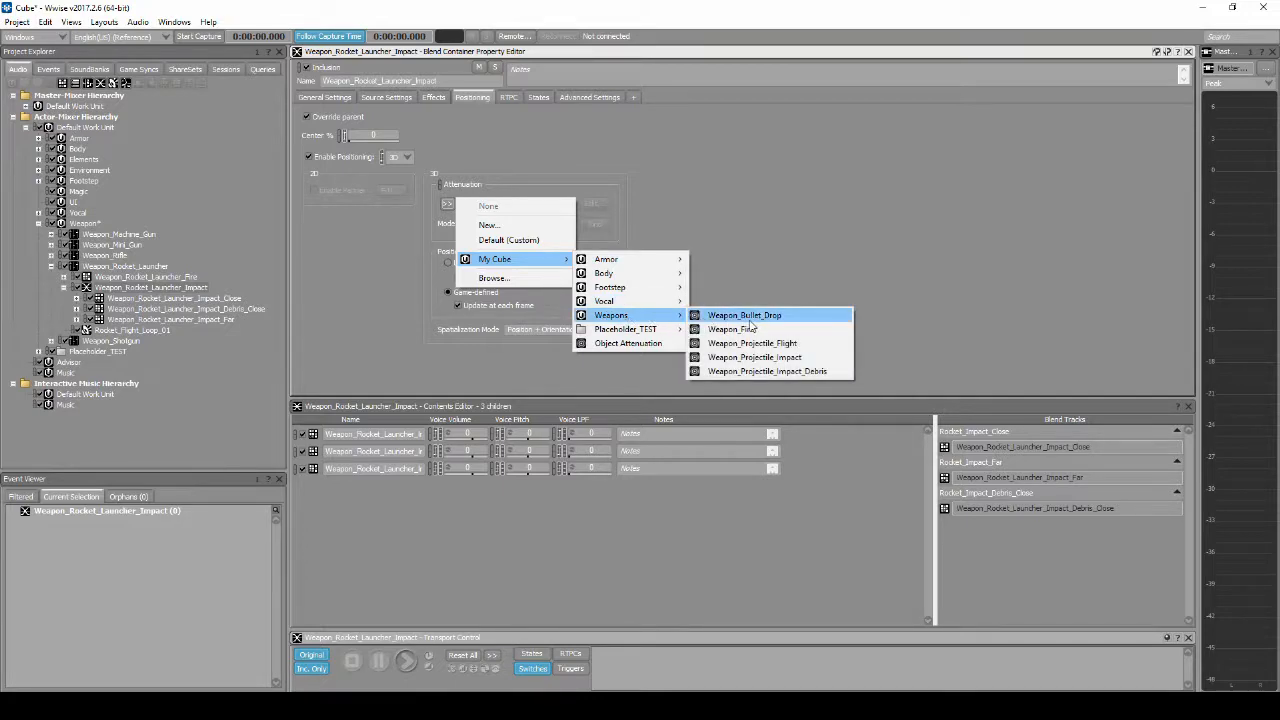
pyautogui.click(760, 358)
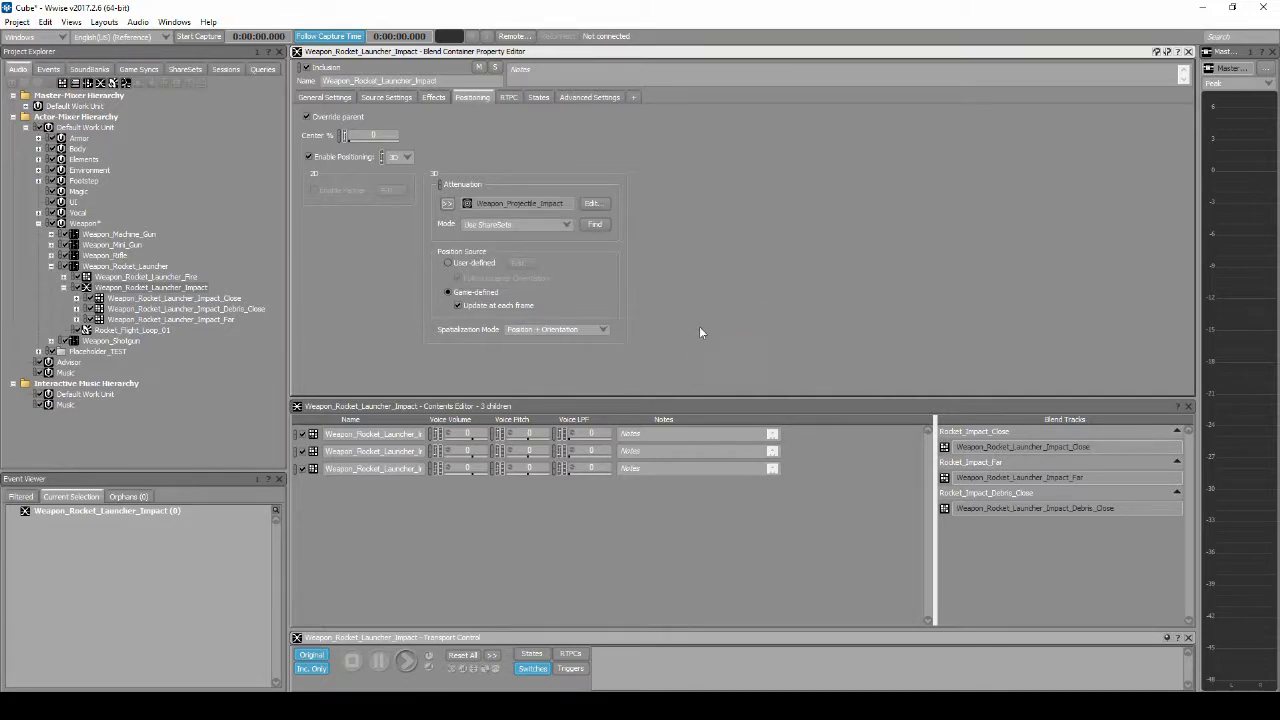
pyautogui.hotkey('alt', 'Tab')
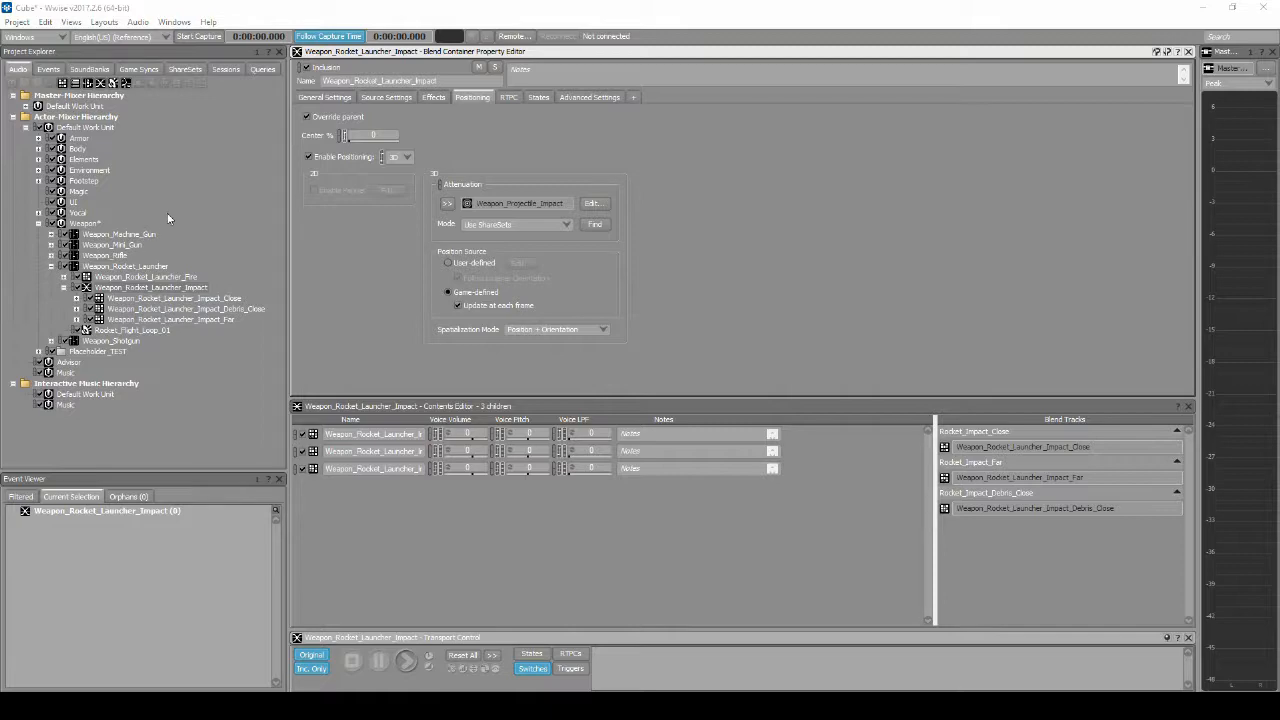
# Step: Override Weapon_Rocket_Launcher_Impact_Debris_Close's parent positioning with 3D and assign it the Weapon_Projectile_Impact_Debris attenuation
pyautogui.click(224, 306)
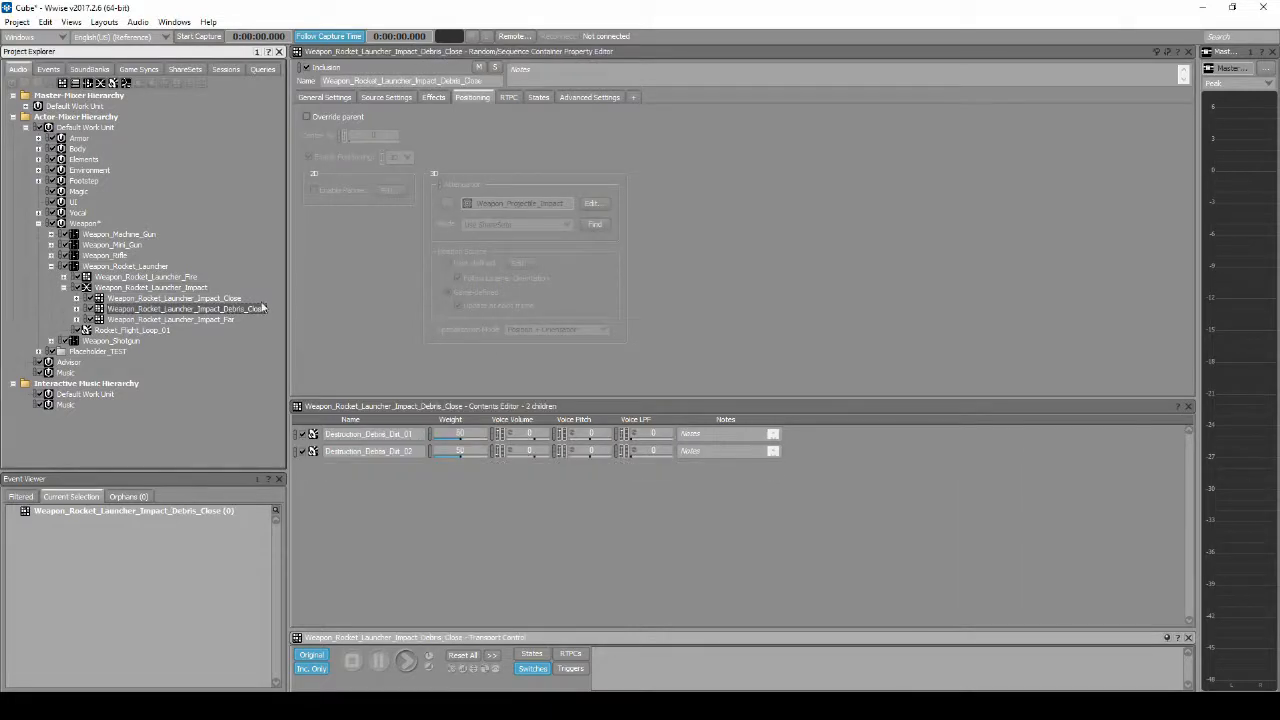
pyautogui.click(308, 117)
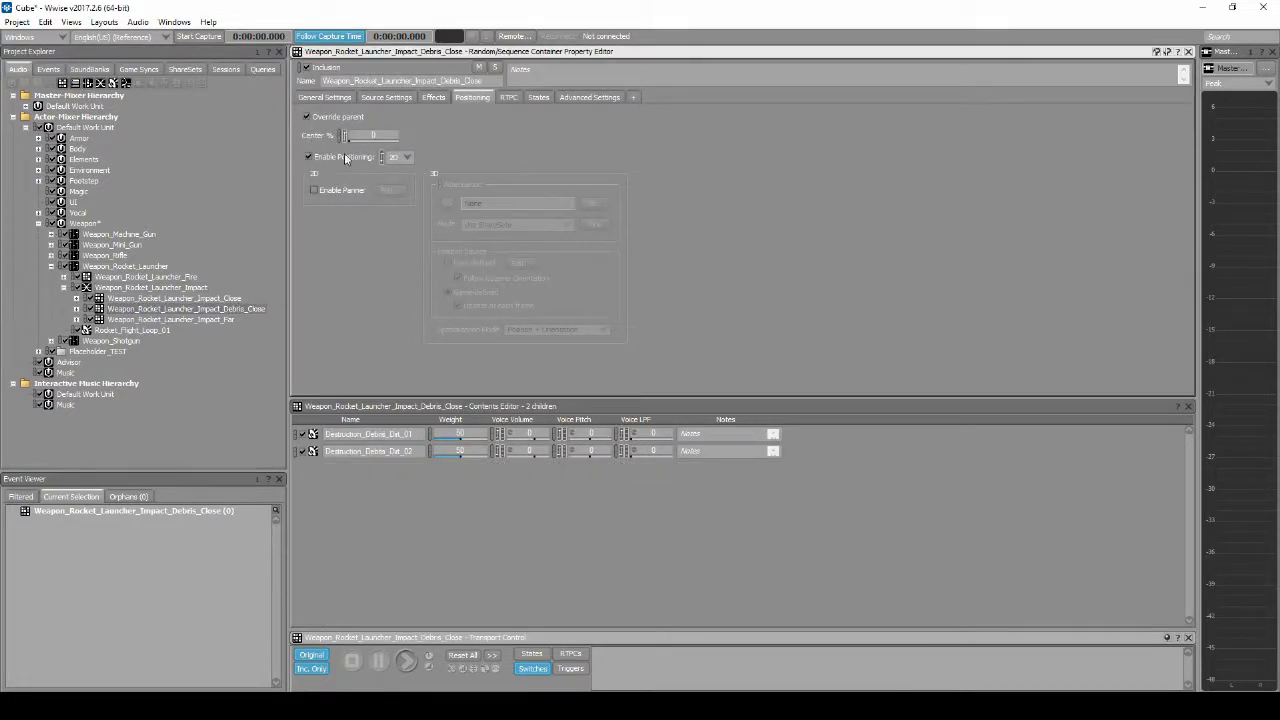
pyautogui.click(405, 158)
pyautogui.click(396, 175)
pyautogui.click(449, 205)
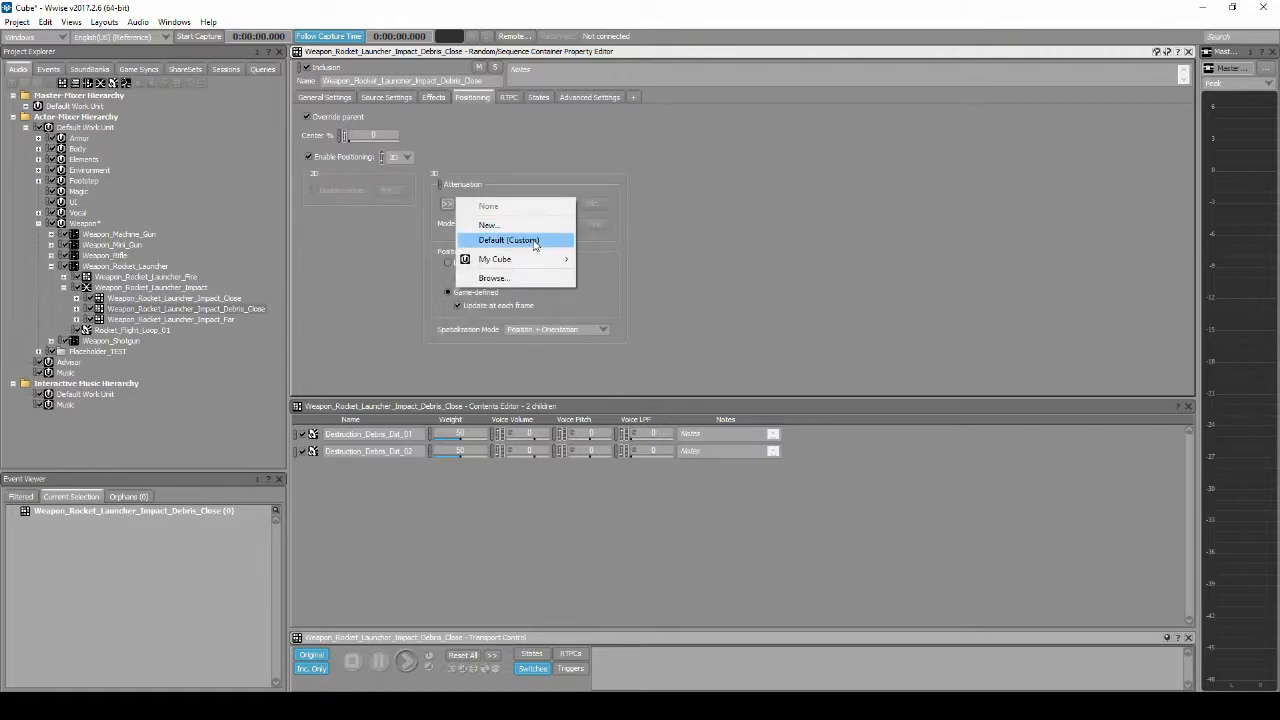
pyautogui.moveTo(540, 260)
pyautogui.moveTo(610, 316)
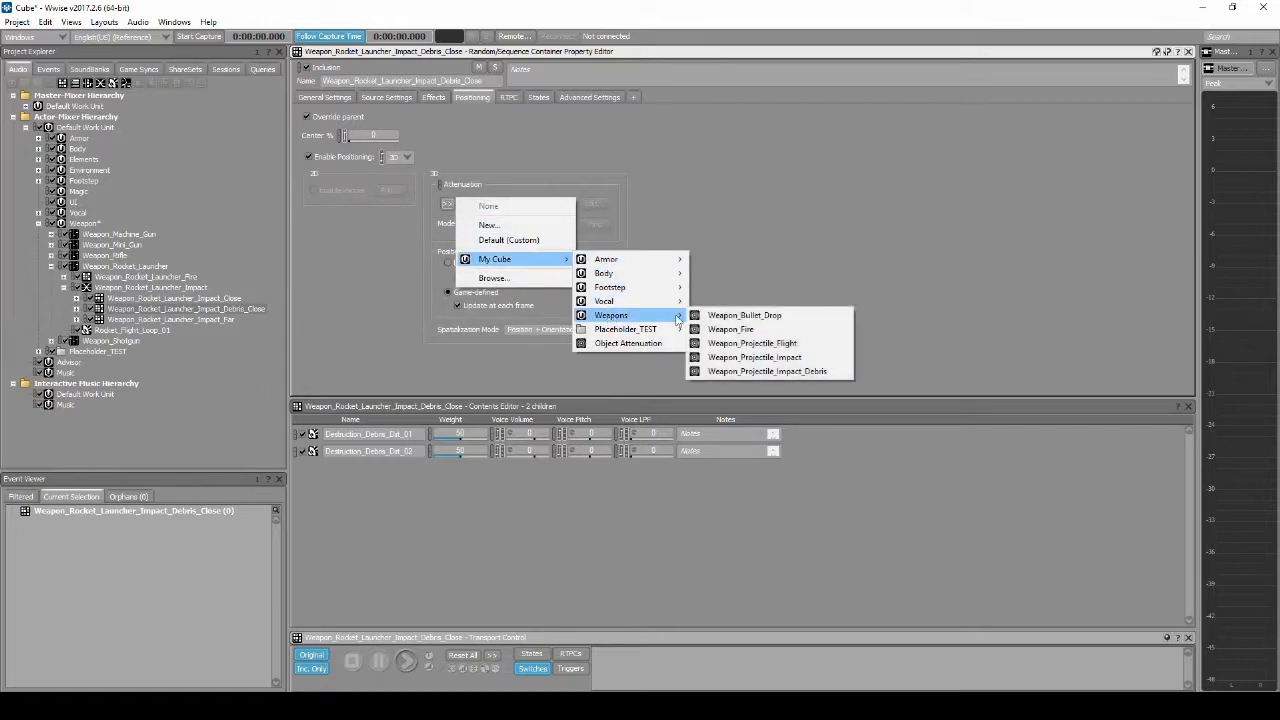
pyautogui.click(781, 372)
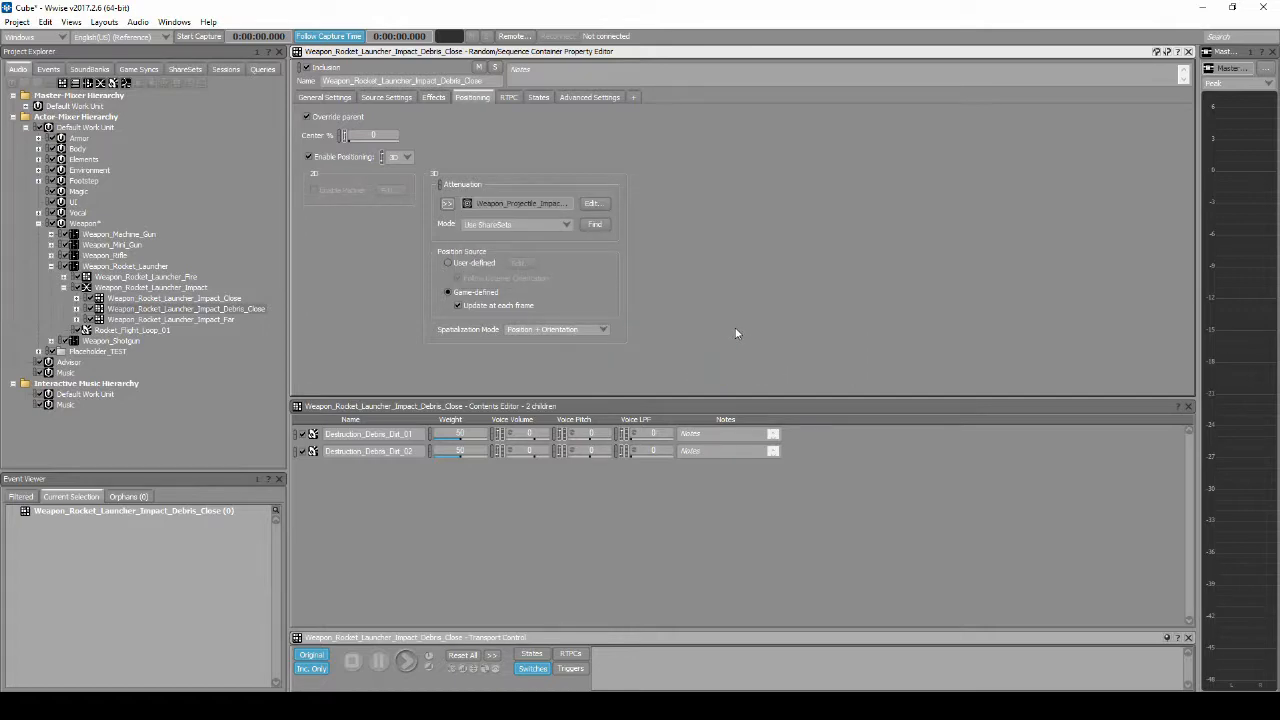
pyautogui.click(313, 98)
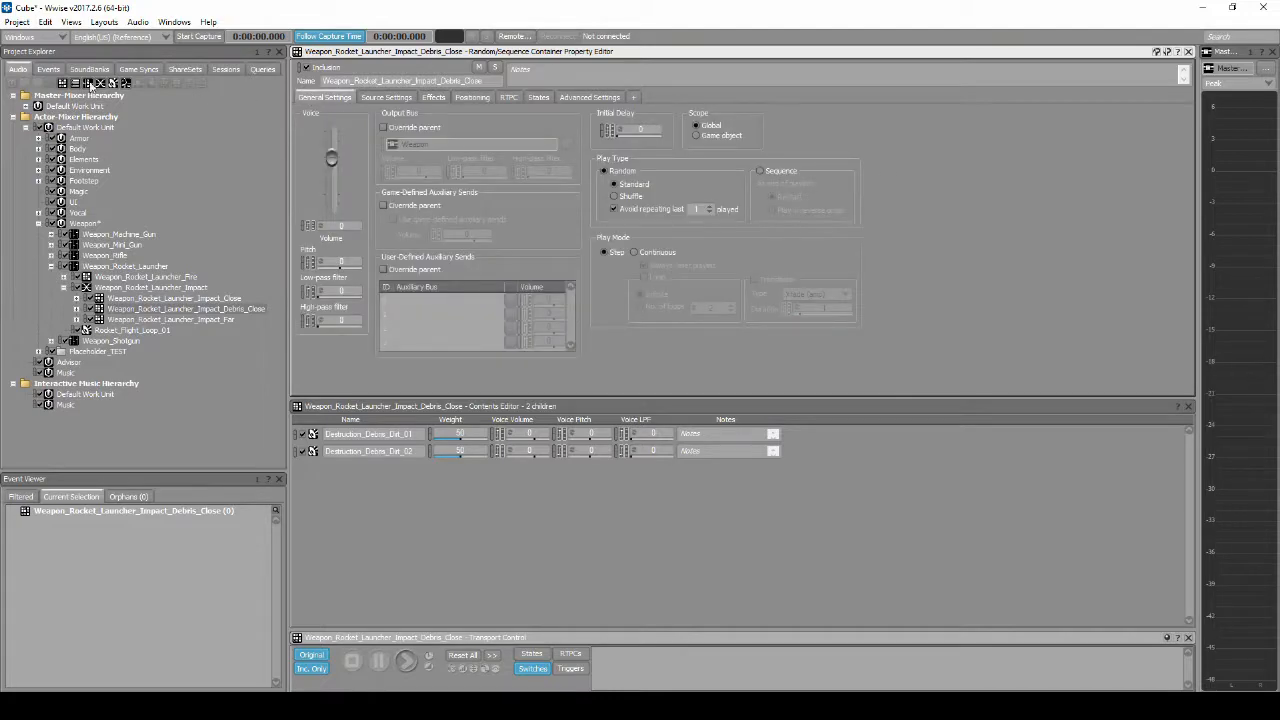
# Step: Move the Hit_Rocket_Player event from the Unused folder into the Weapon_Rocket_Launcher event folder
pyautogui.click(50, 70)
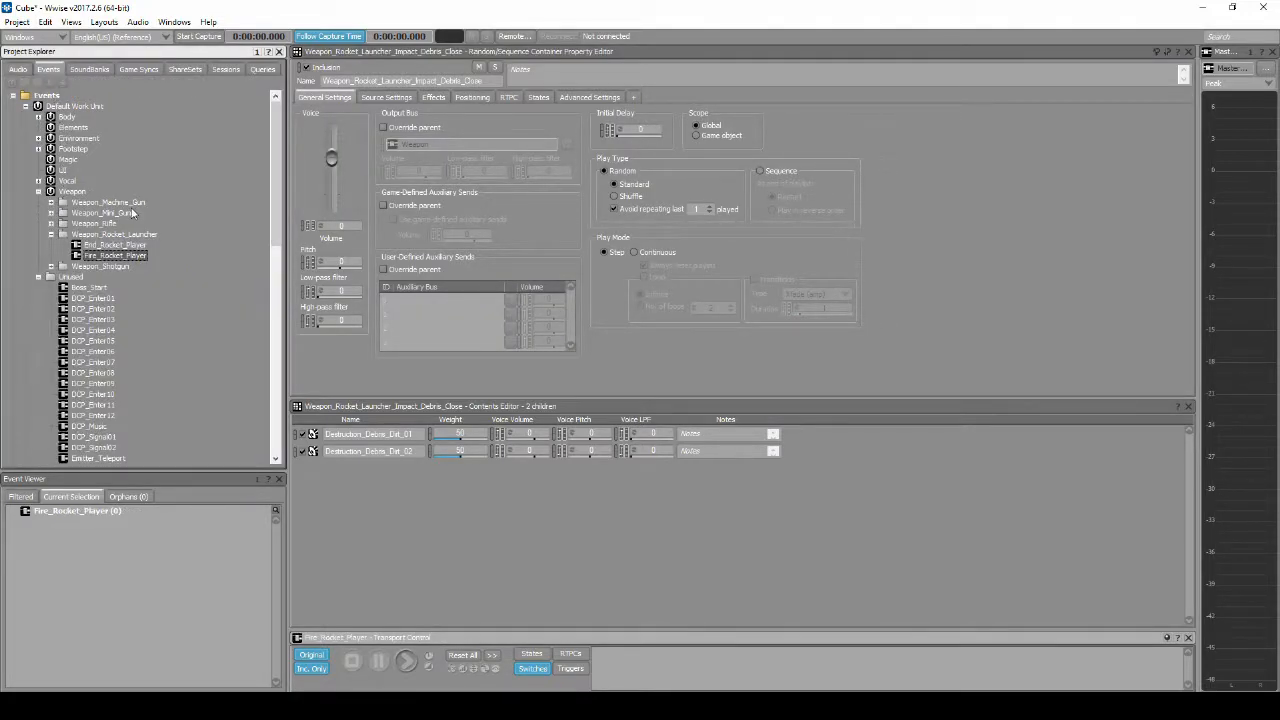
pyautogui.scroll(-10, 132, 212)
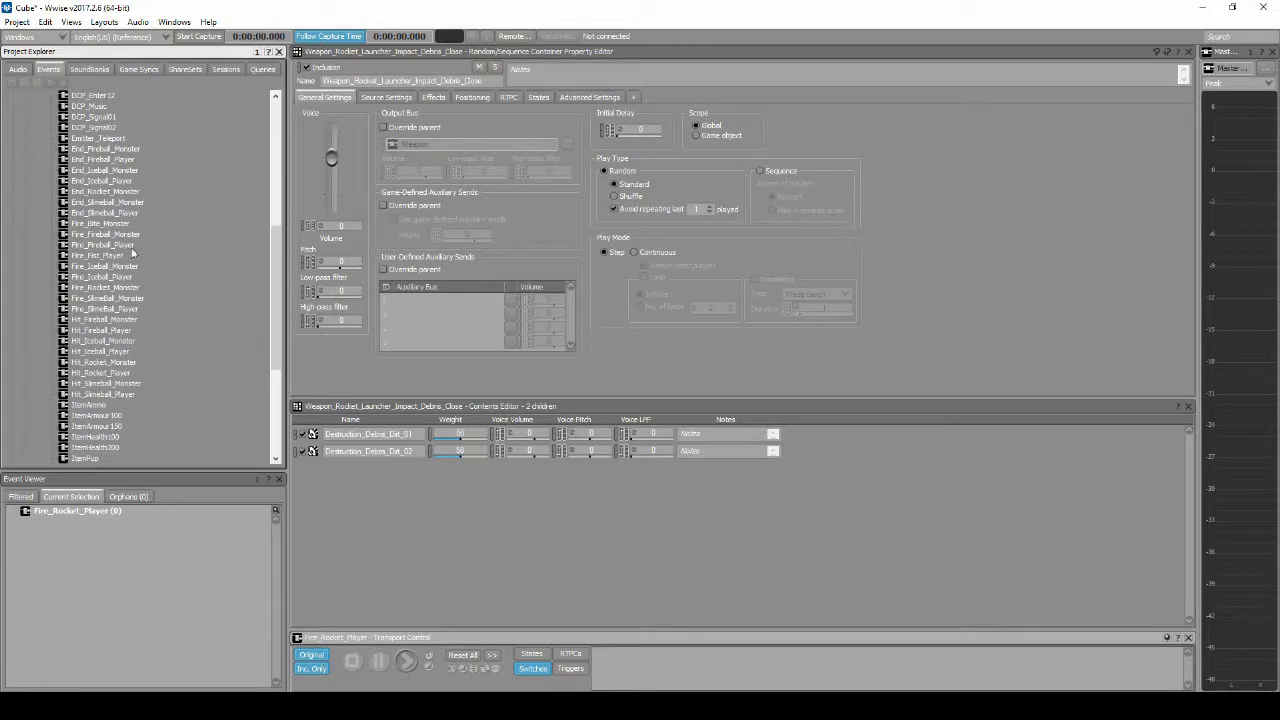
pyautogui.rightClick(119, 375)
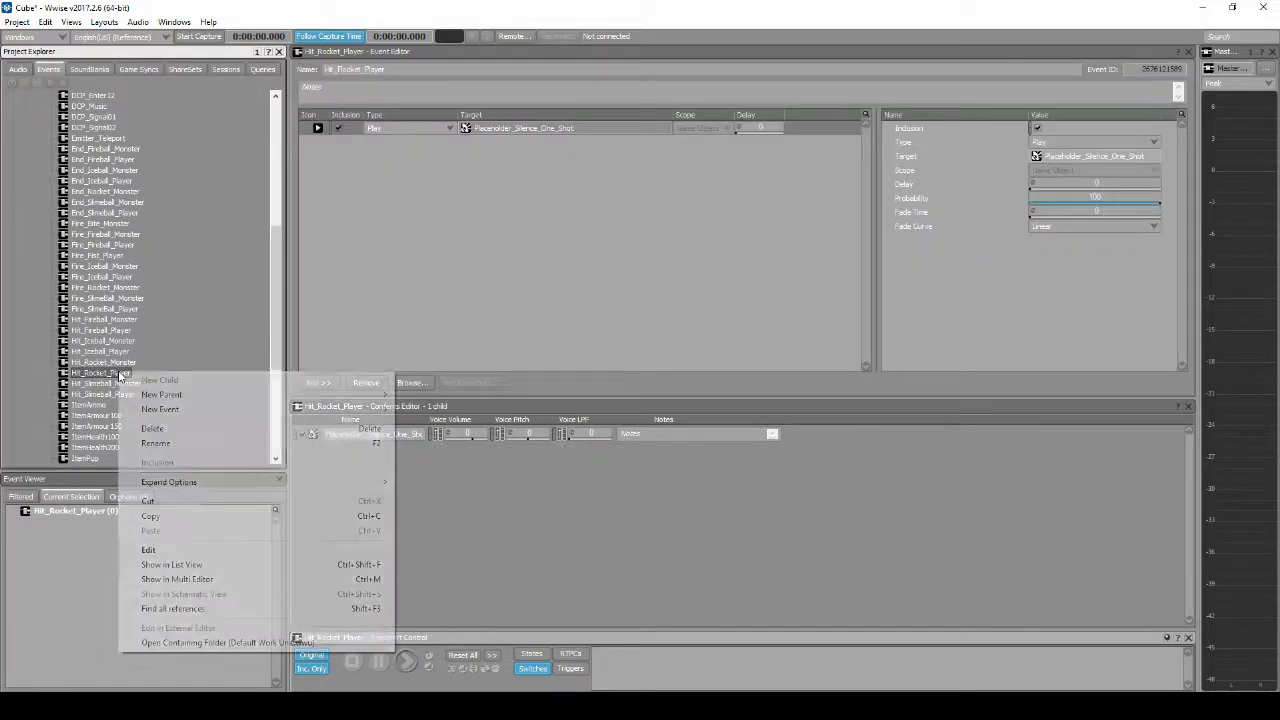
pyautogui.click(160, 502)
pyautogui.scroll(2, 155, 250)
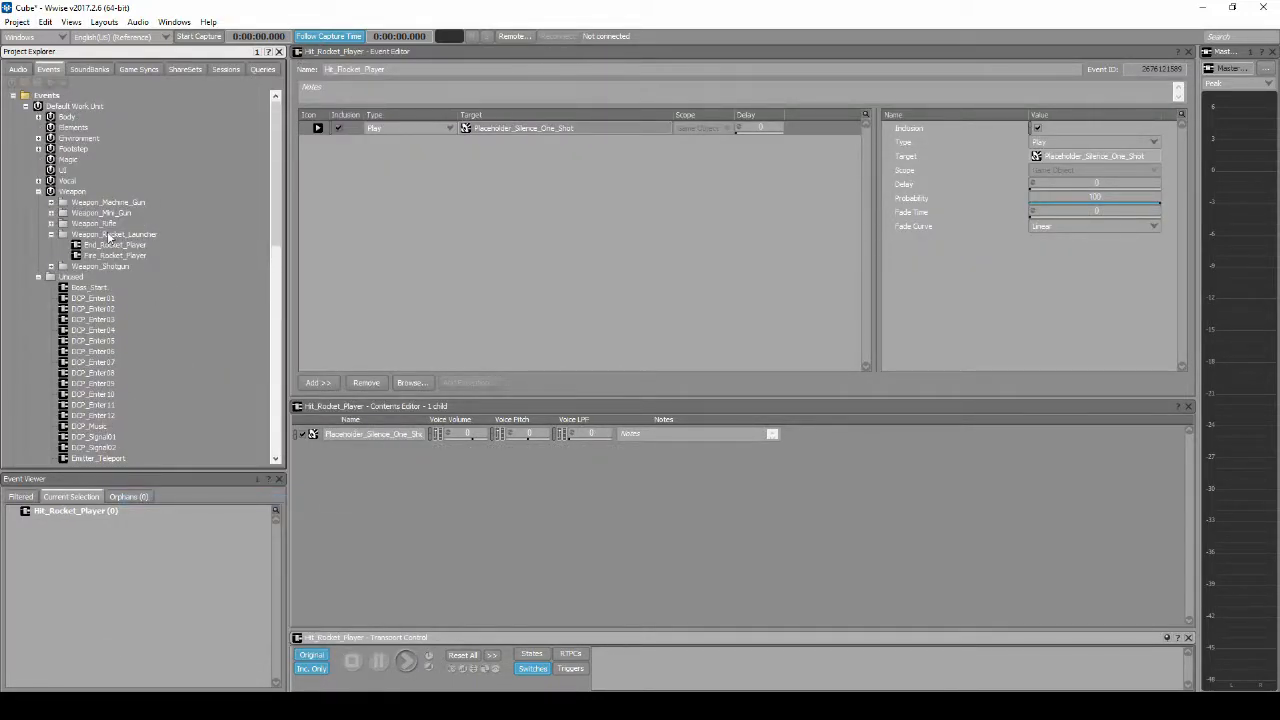
pyautogui.click(110, 236)
pyautogui.rightClick(110, 236)
pyautogui.click(150, 391)
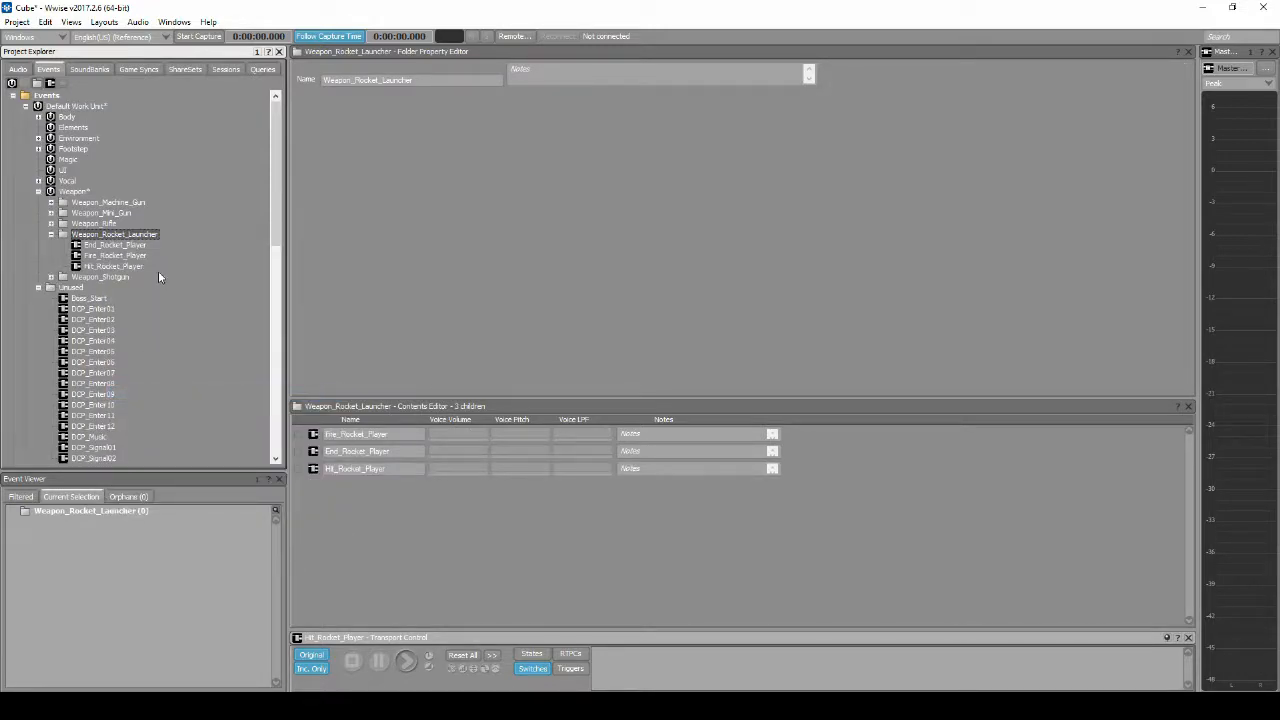
# Step: Replace the target of Hit_Rocket_Player's Play action with the Weapon_Rocket_Launcher_Impact blend container
pyautogui.click(113, 266)
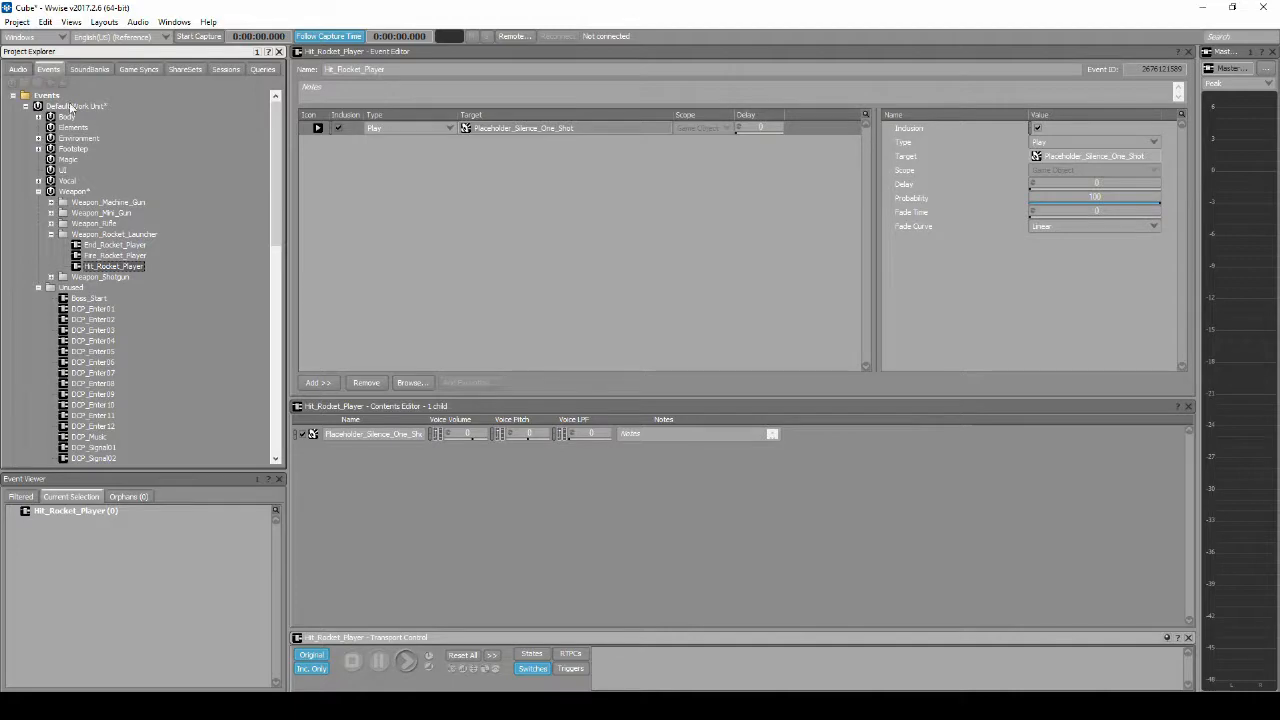
pyautogui.click(18, 68)
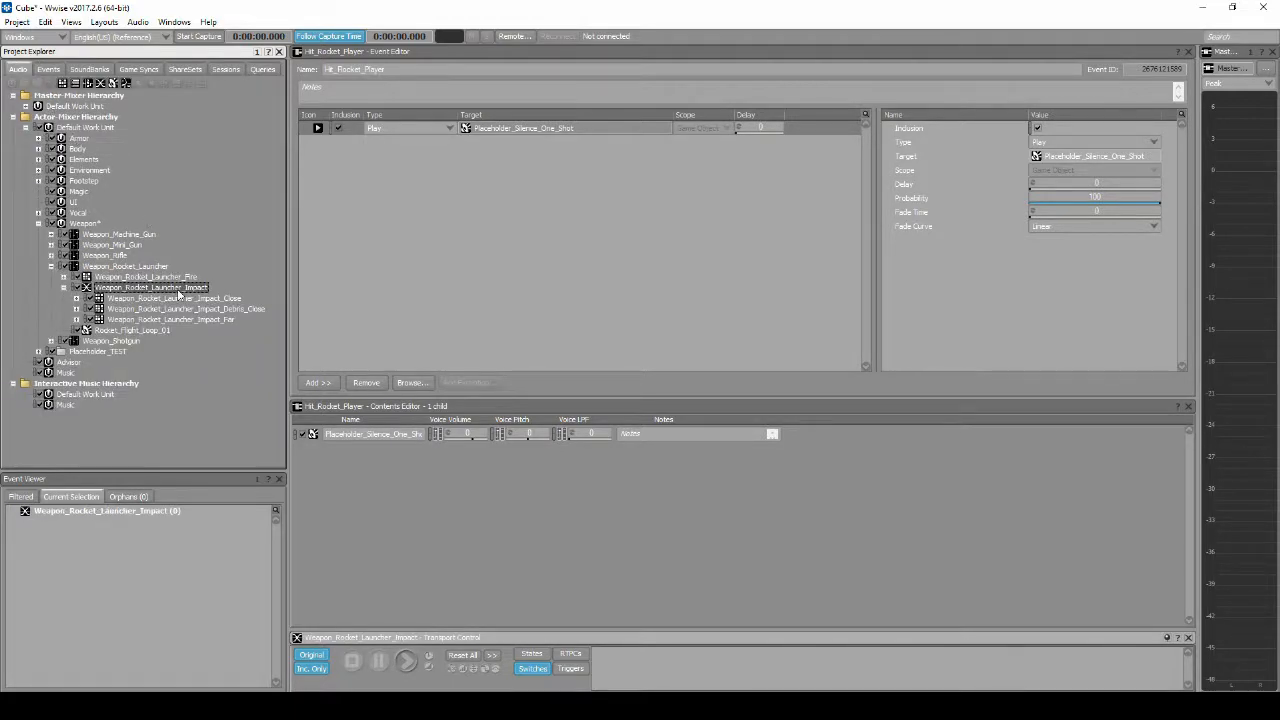
pyautogui.moveTo(178, 292); pyautogui.dragTo(382, 208)
pyautogui.moveTo(511, 139); pyautogui.dragTo(516, 127)
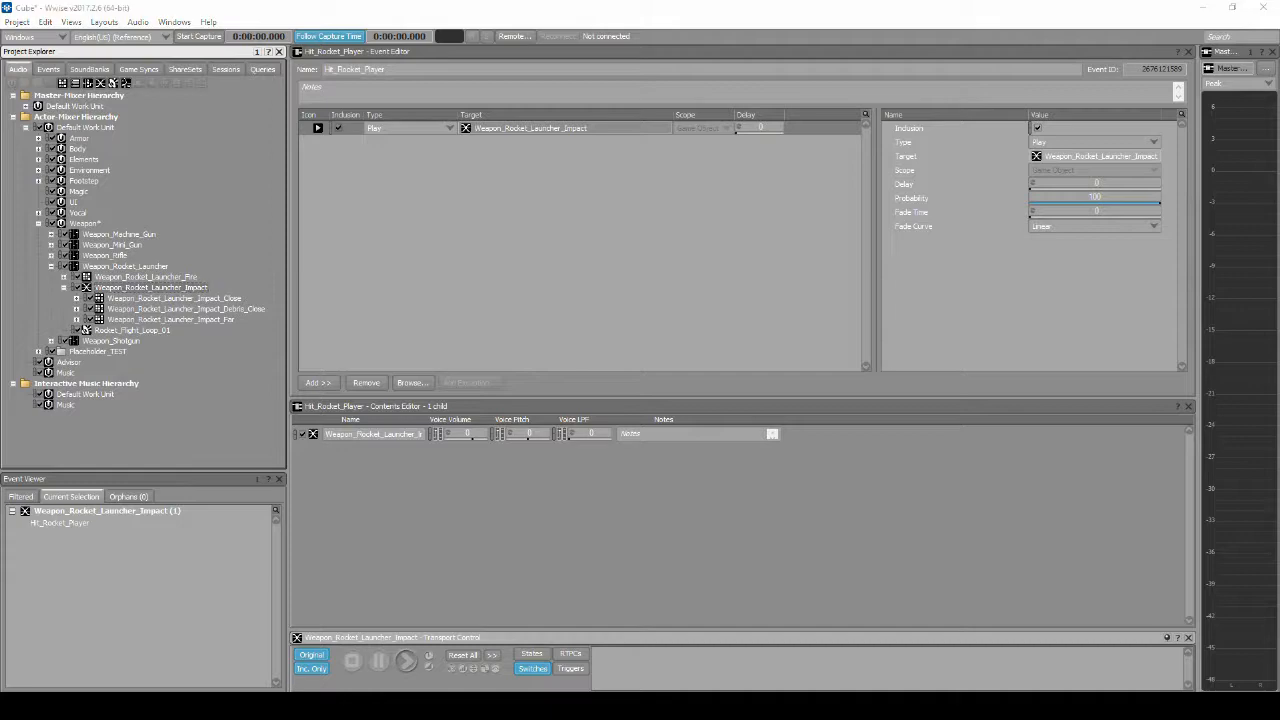
# Step: Save the project and generate its SoundBanks for Windows from the SoundBank layout
pyautogui.click(18, 22)
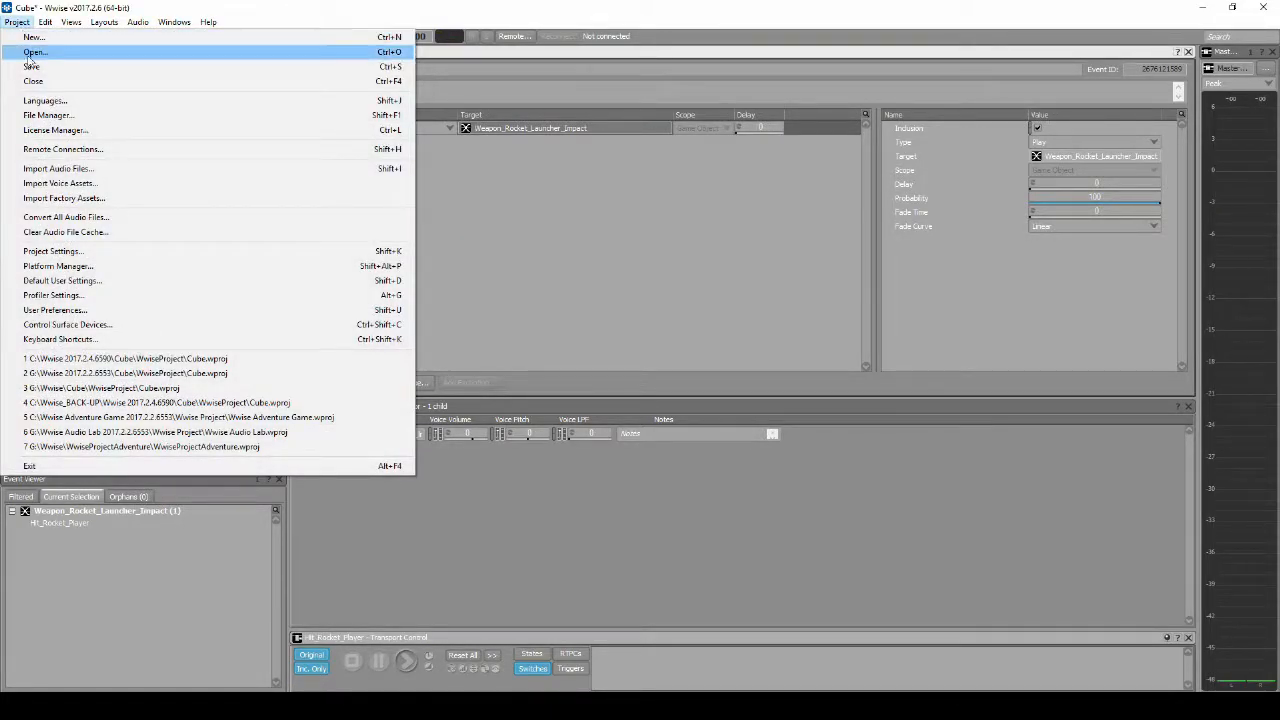
pyautogui.press('Escape')
pyautogui.click(104, 22)
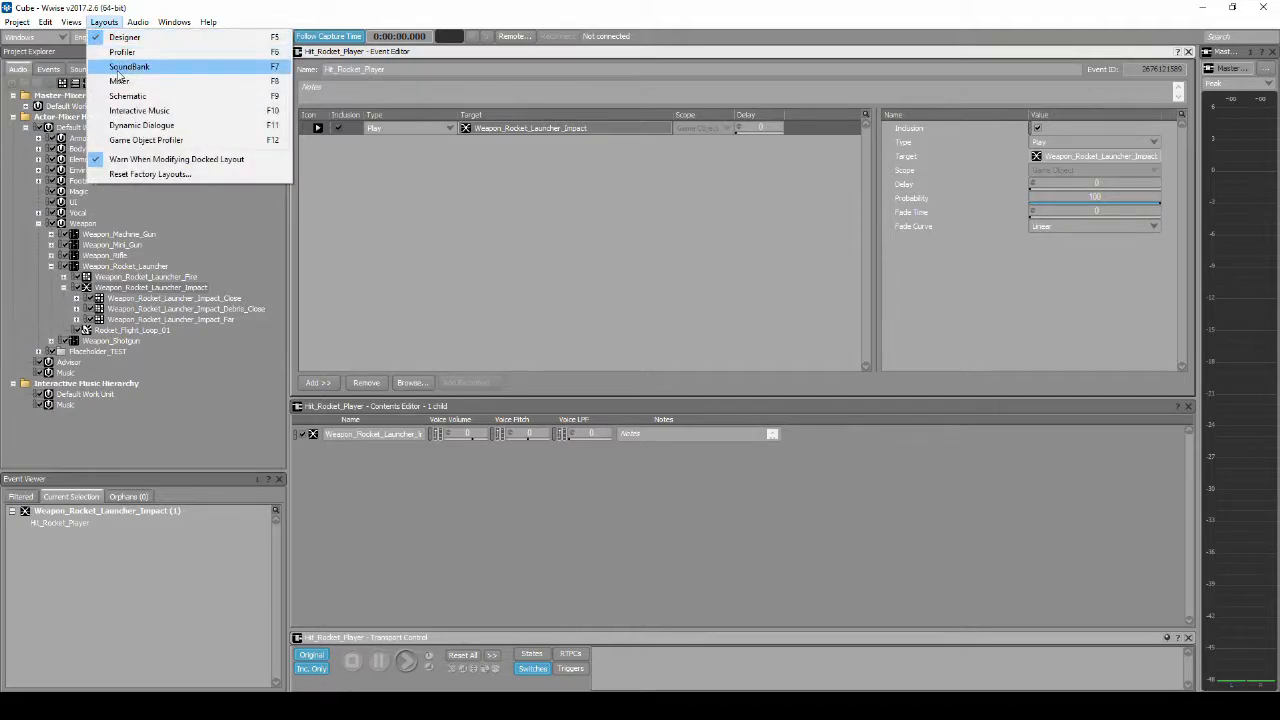
pyautogui.click(120, 67)
pyautogui.click(573, 85)
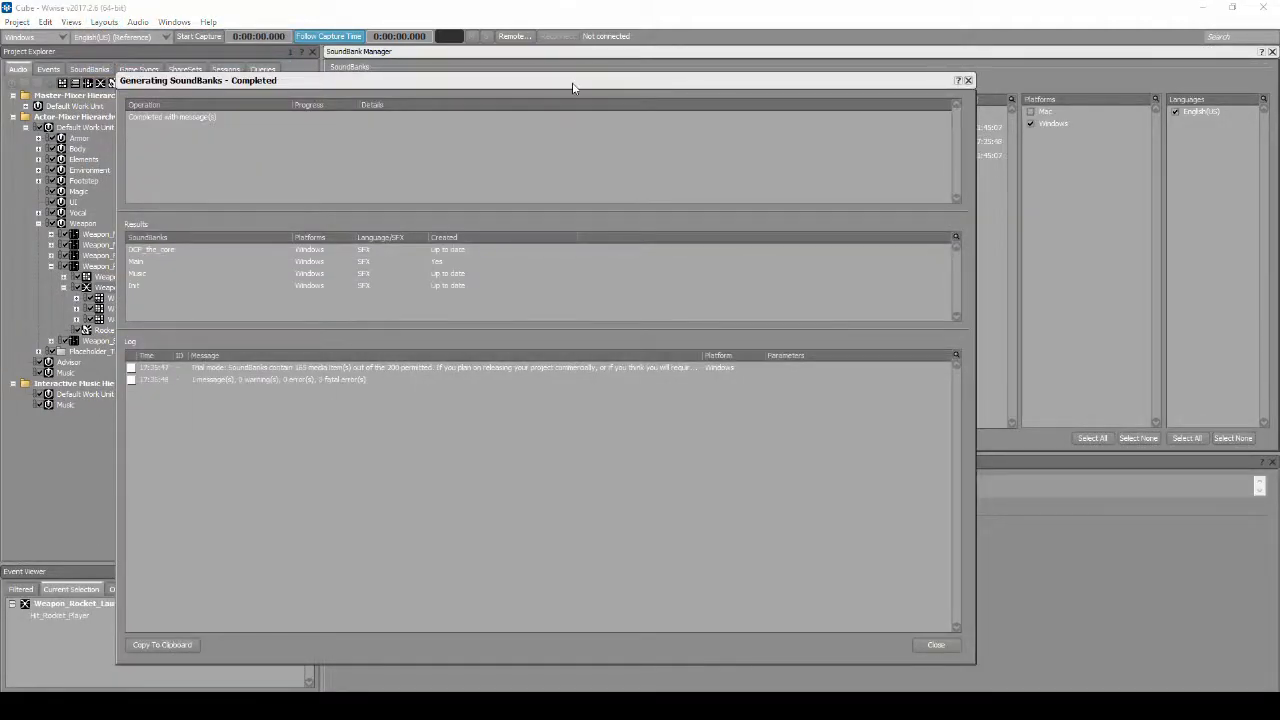
pyautogui.click(935, 645)
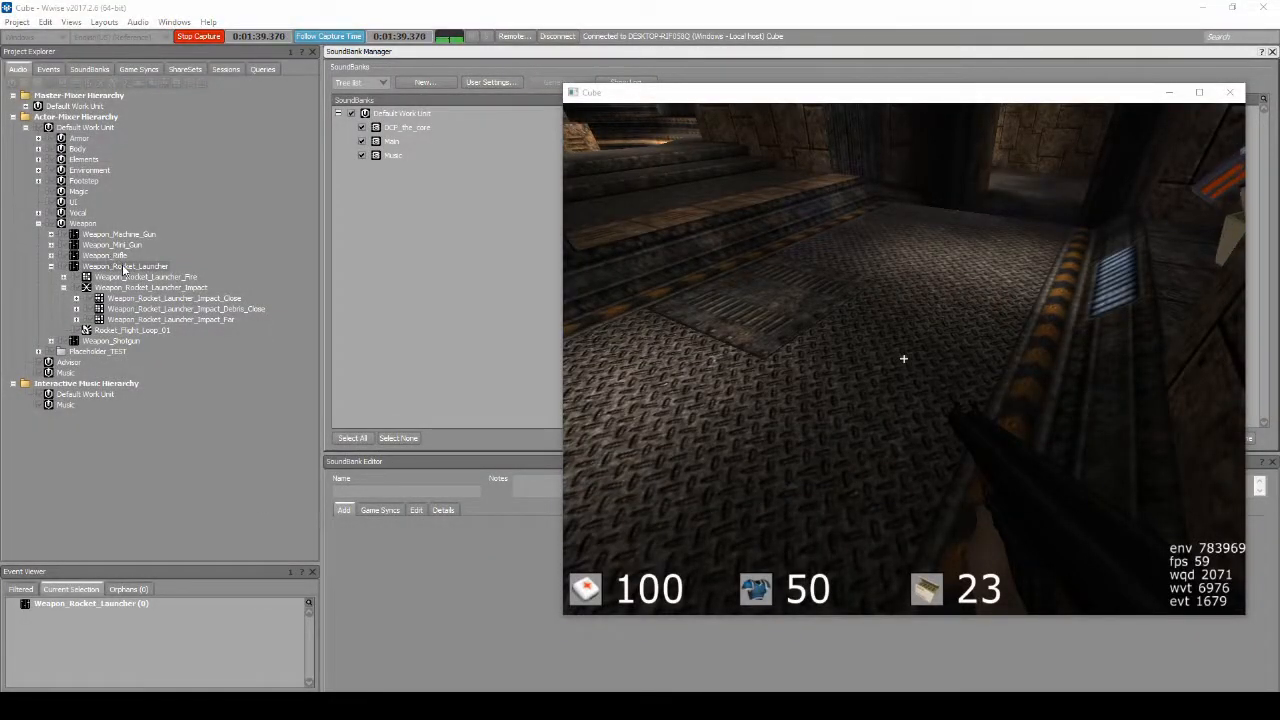
# Step: Solo Weapon_Rocket_Launcher and filter the Profiler layout's capture log to that object
pyautogui.click(88, 264)
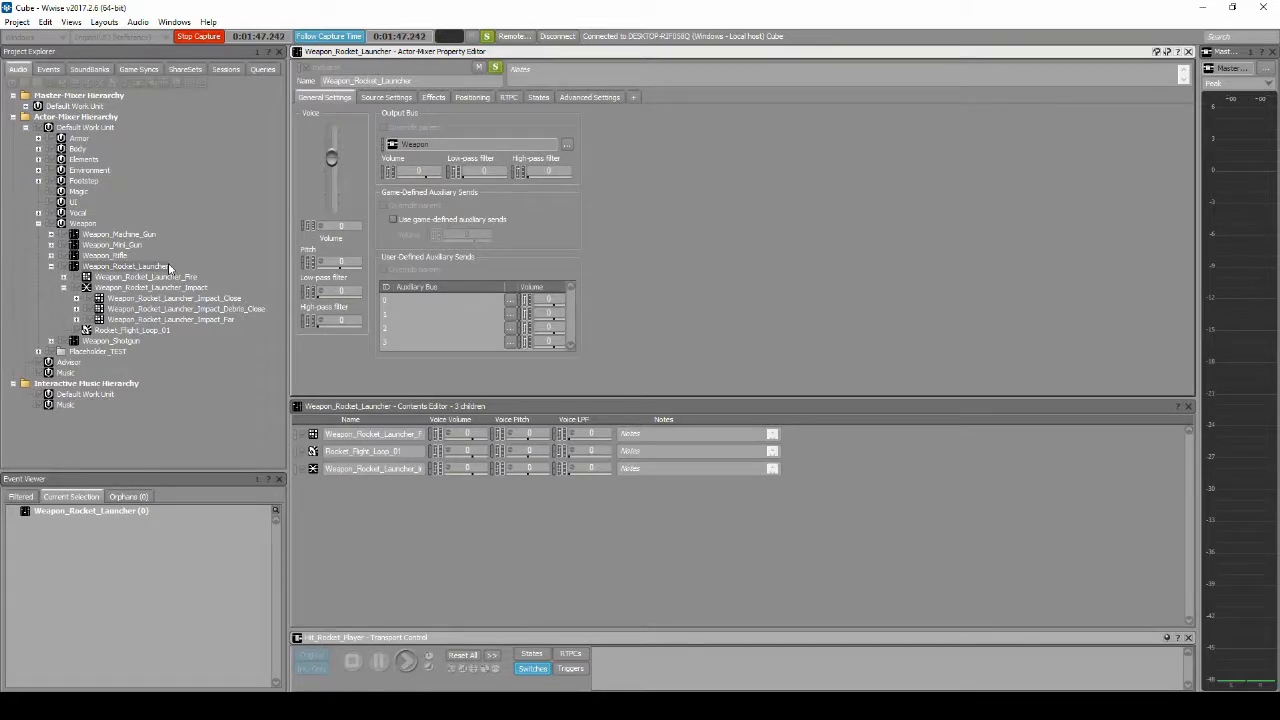
pyautogui.click(104, 22)
pyautogui.click(121, 55)
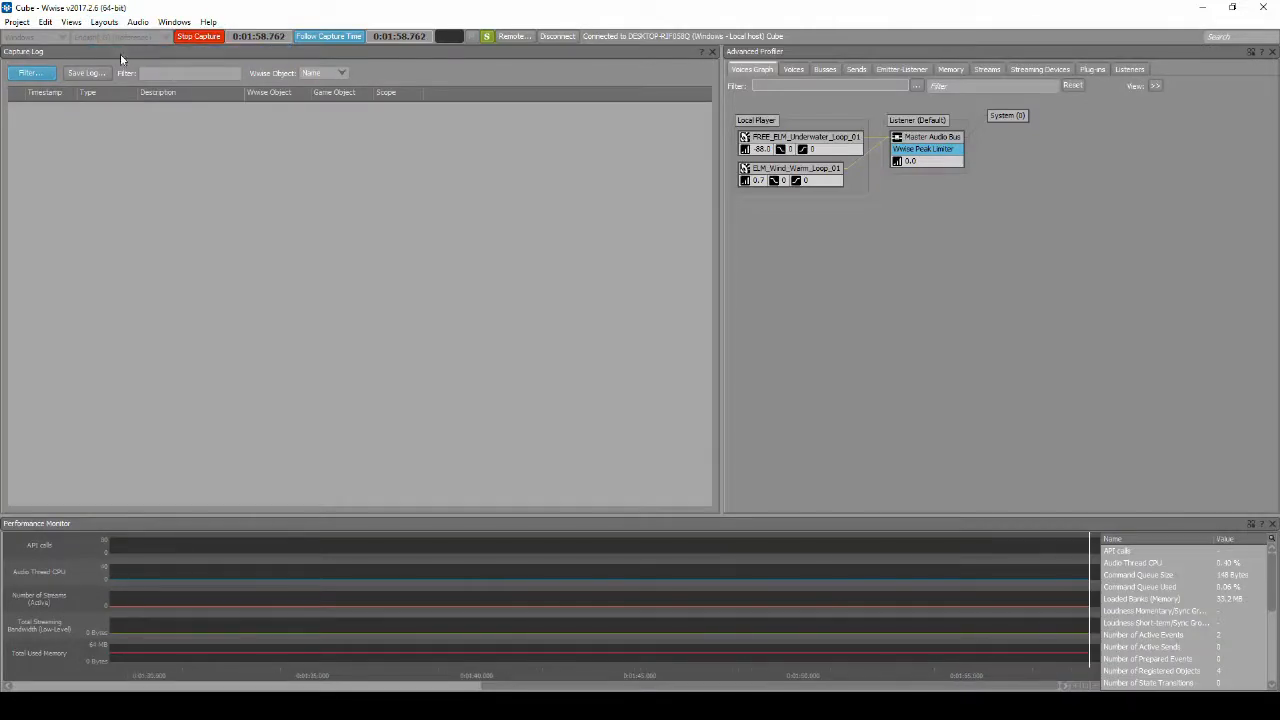
pyautogui.click(30, 73)
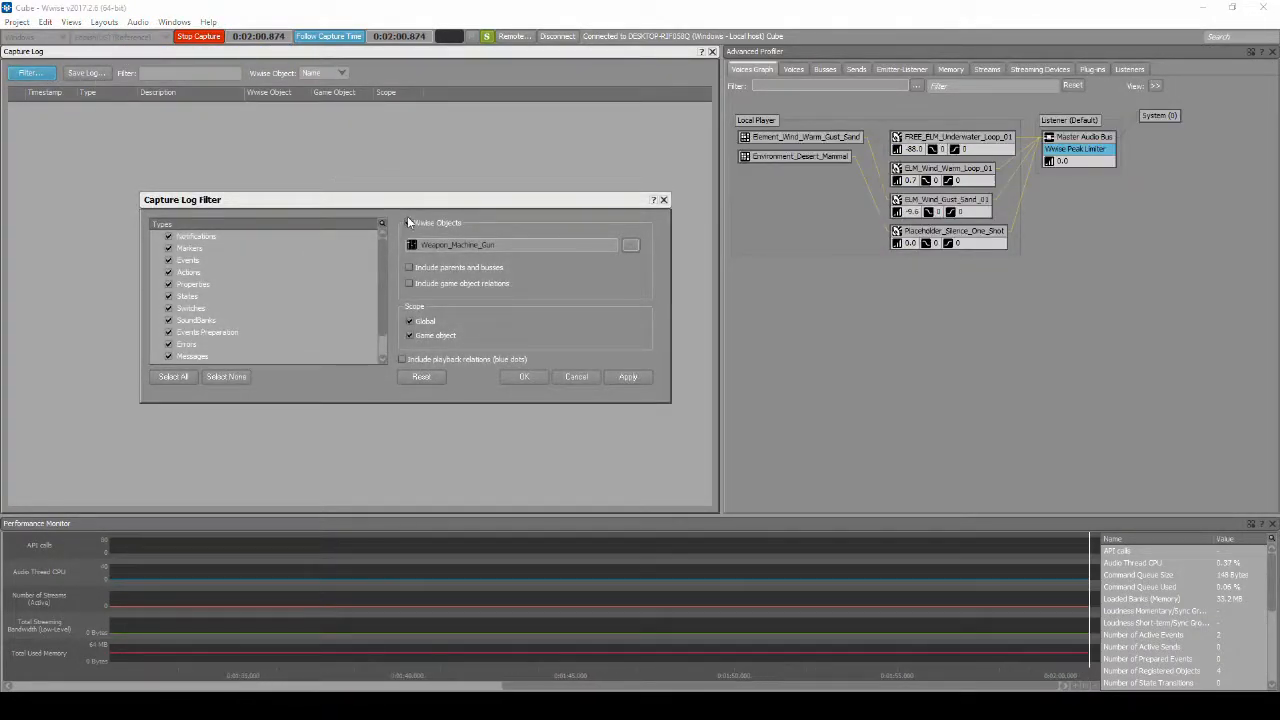
pyautogui.click(631, 245)
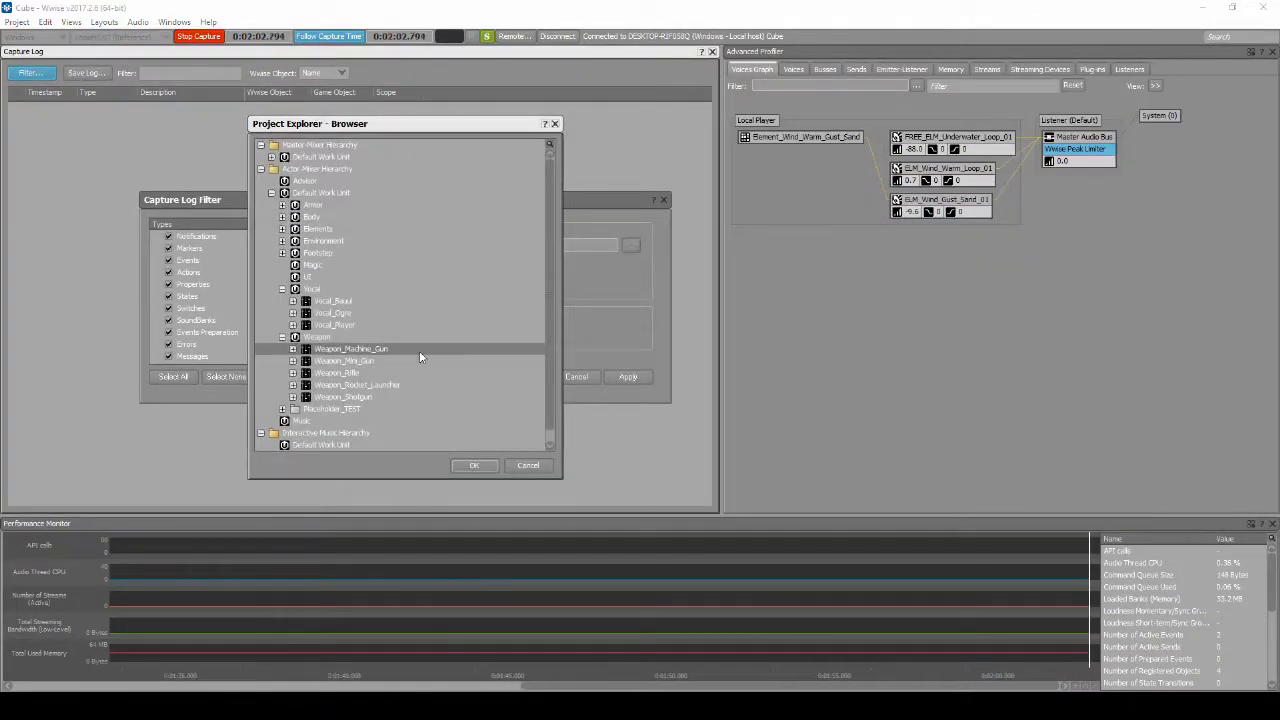
pyautogui.click(358, 385)
pyautogui.click(472, 465)
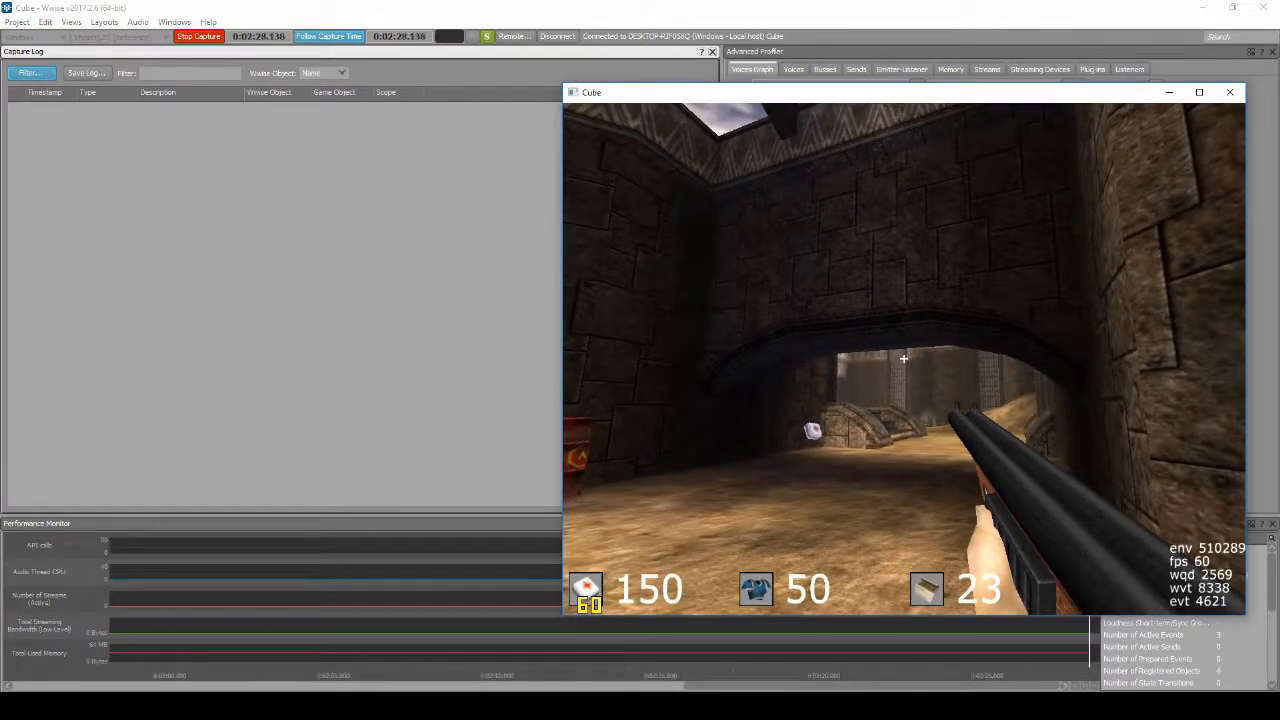
# Step: Switch to the Cube game, equip the rocket launcher and fire two rockets to test its sounds in the capture log
pyautogui.press('3')
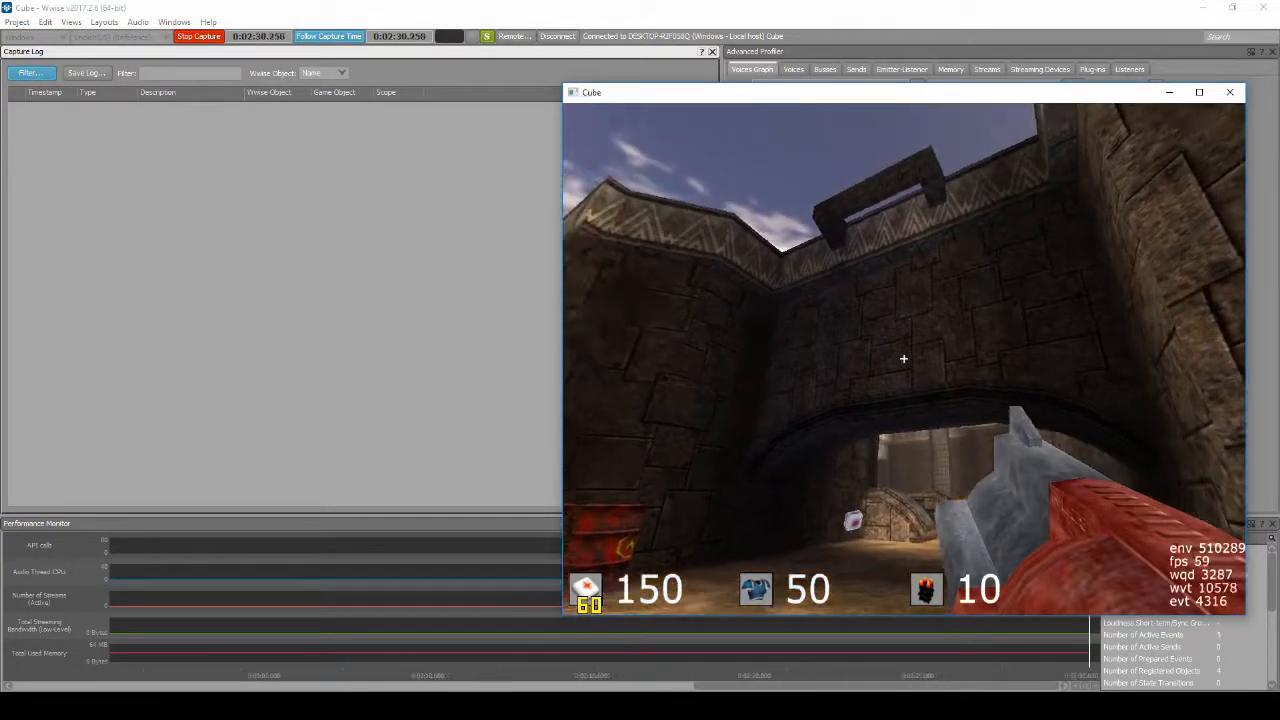
pyautogui.click(903, 358)
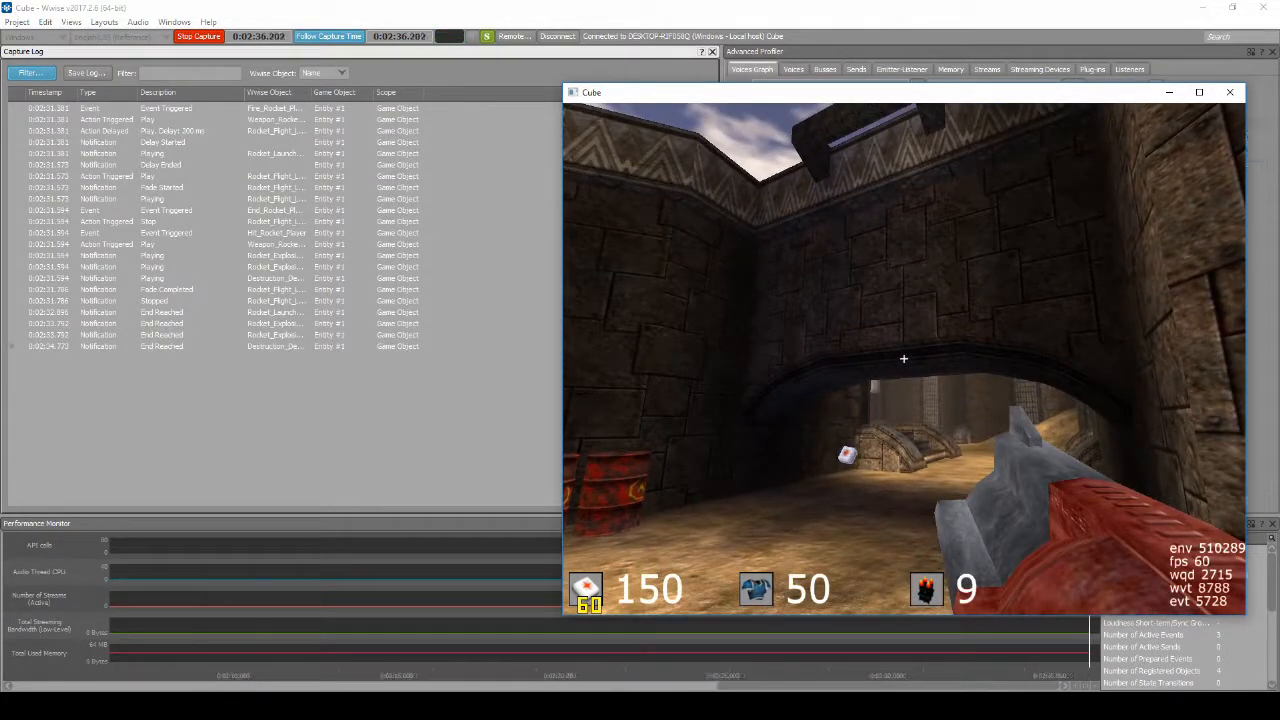
pyautogui.click(903, 358)
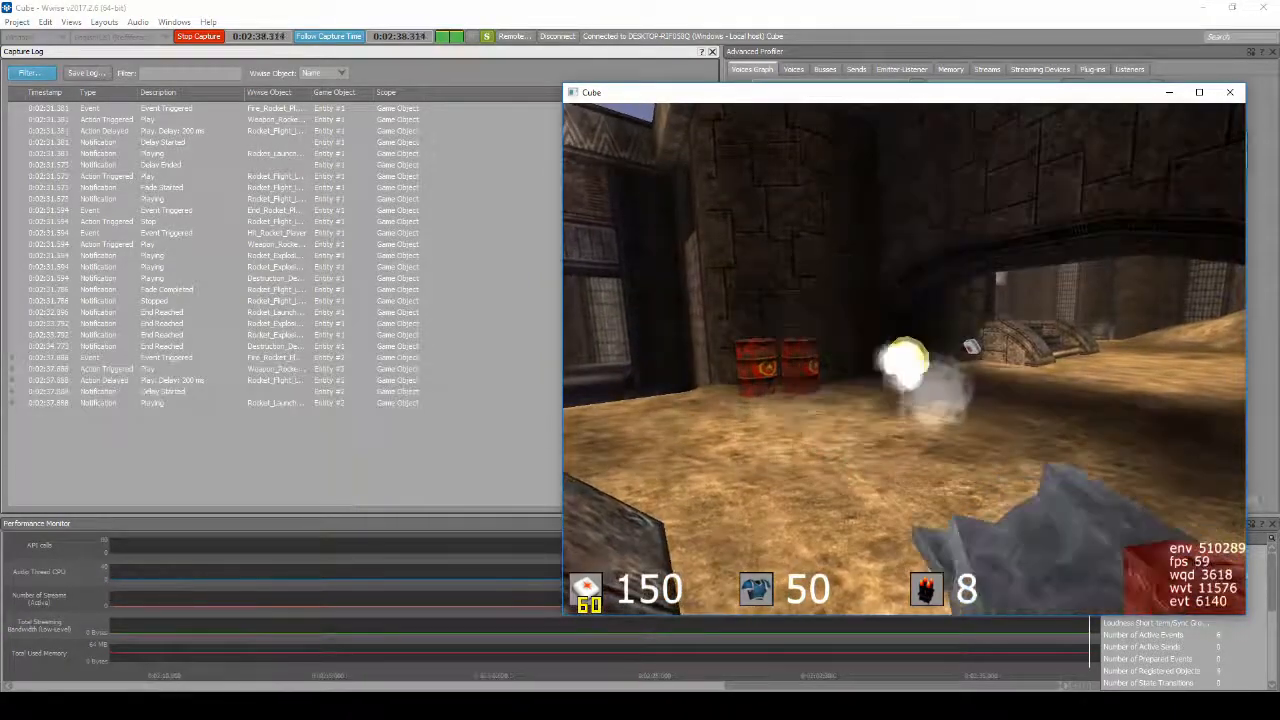
# Step: Move toward the archway in the Cube game and fire four more rockets at varying distances to test the launch, flight and impact sounds
pyautogui.press('w')
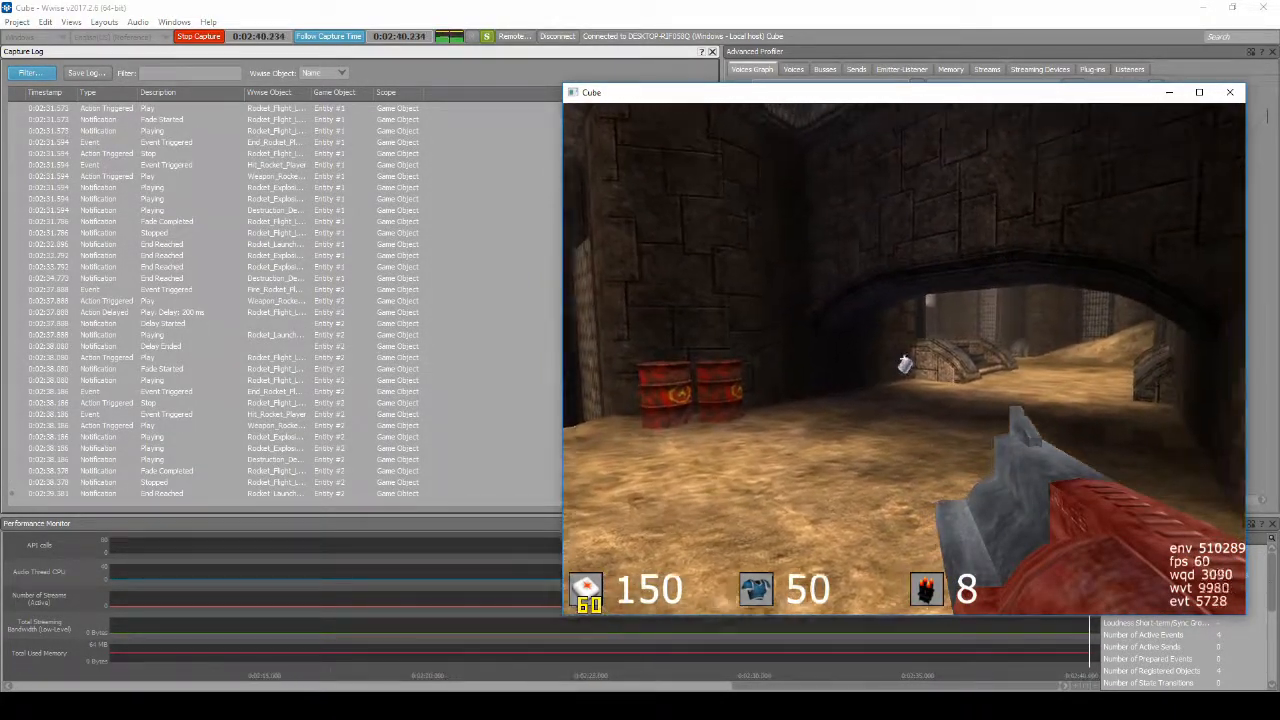
pyautogui.click(904, 358)
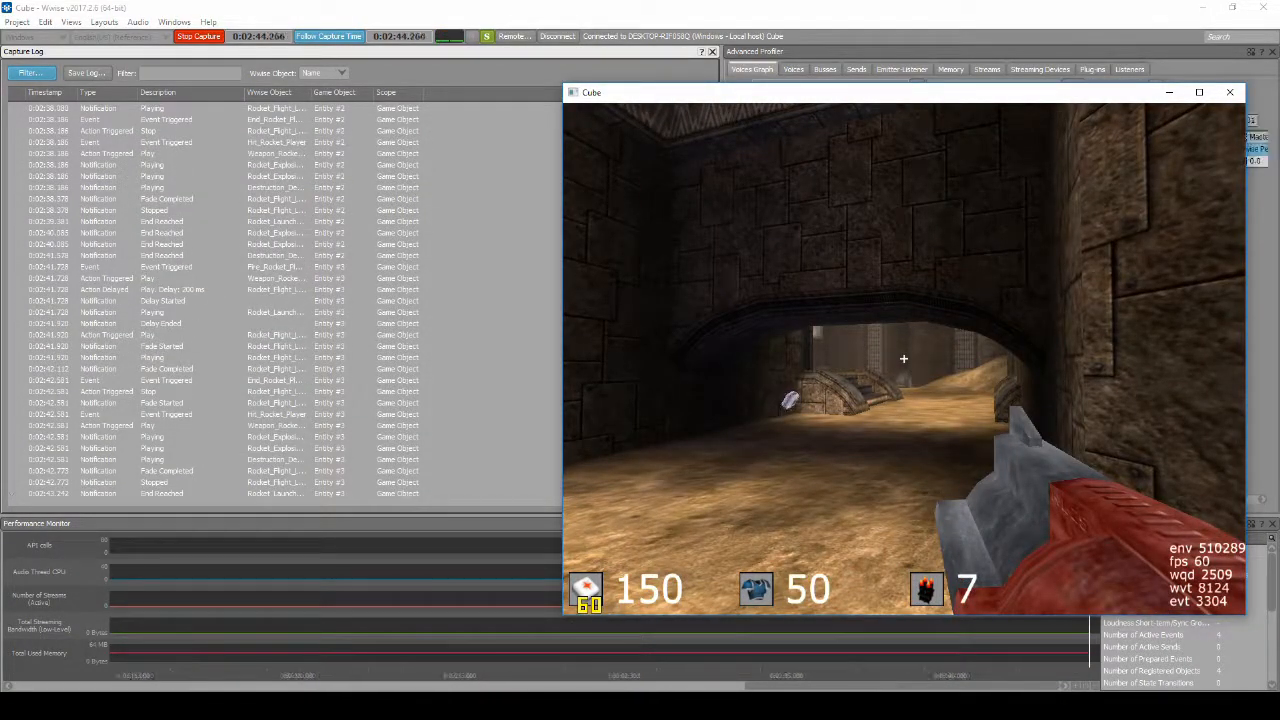
pyautogui.click(903, 358)
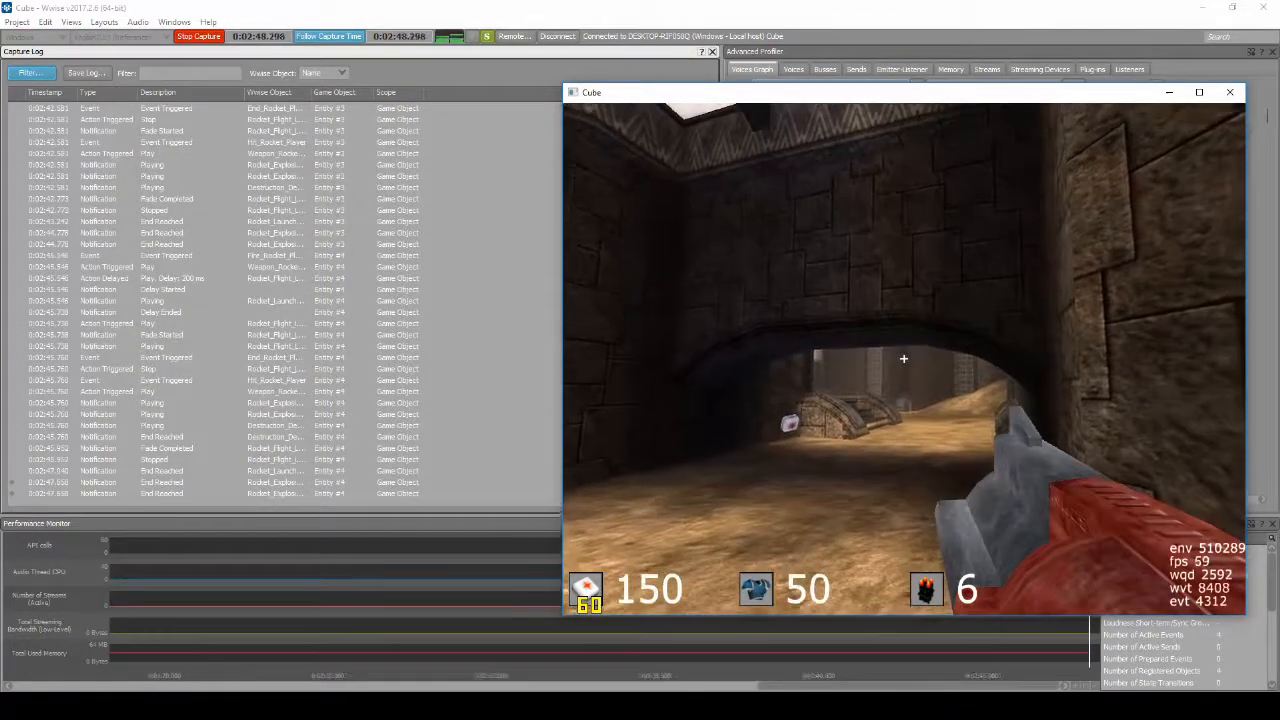
pyautogui.click(903, 358)
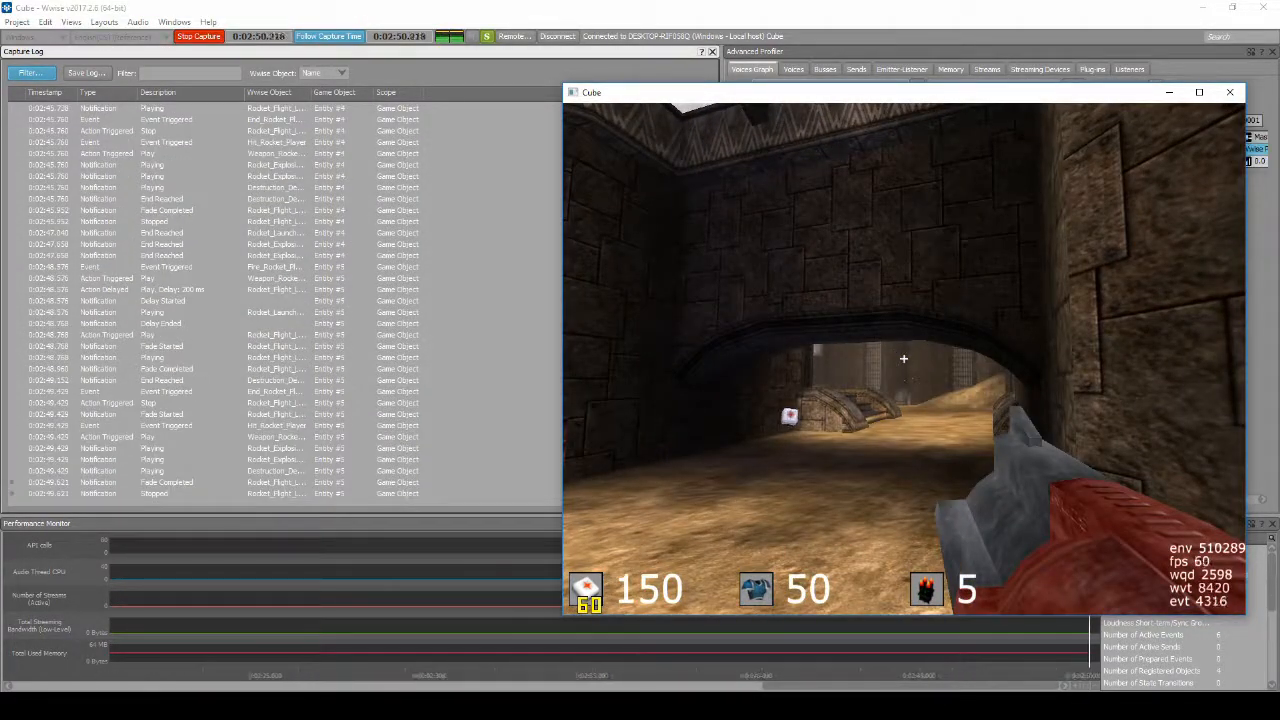
pyautogui.click(903, 358)
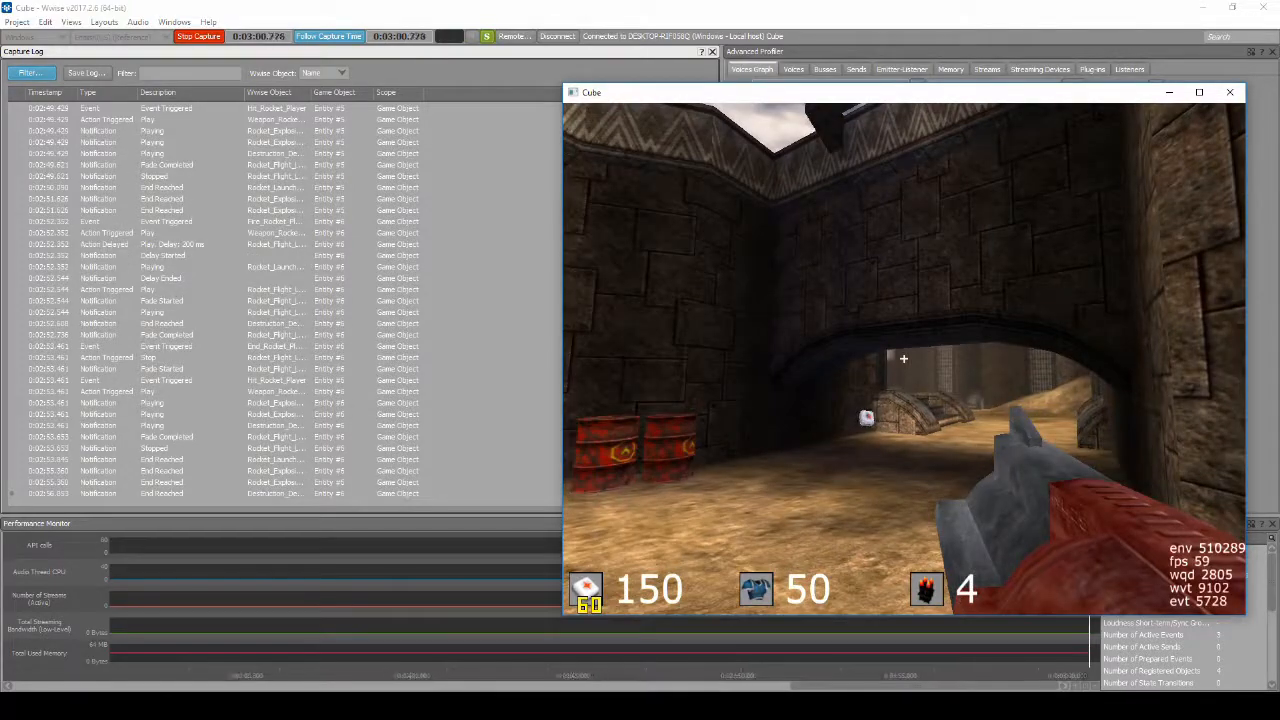
# Step: Quit the Cube game and return to the Wwise Profiler layout
pyautogui.press('Escape')
pyautogui.press('Up')
pyautogui.press('Return')
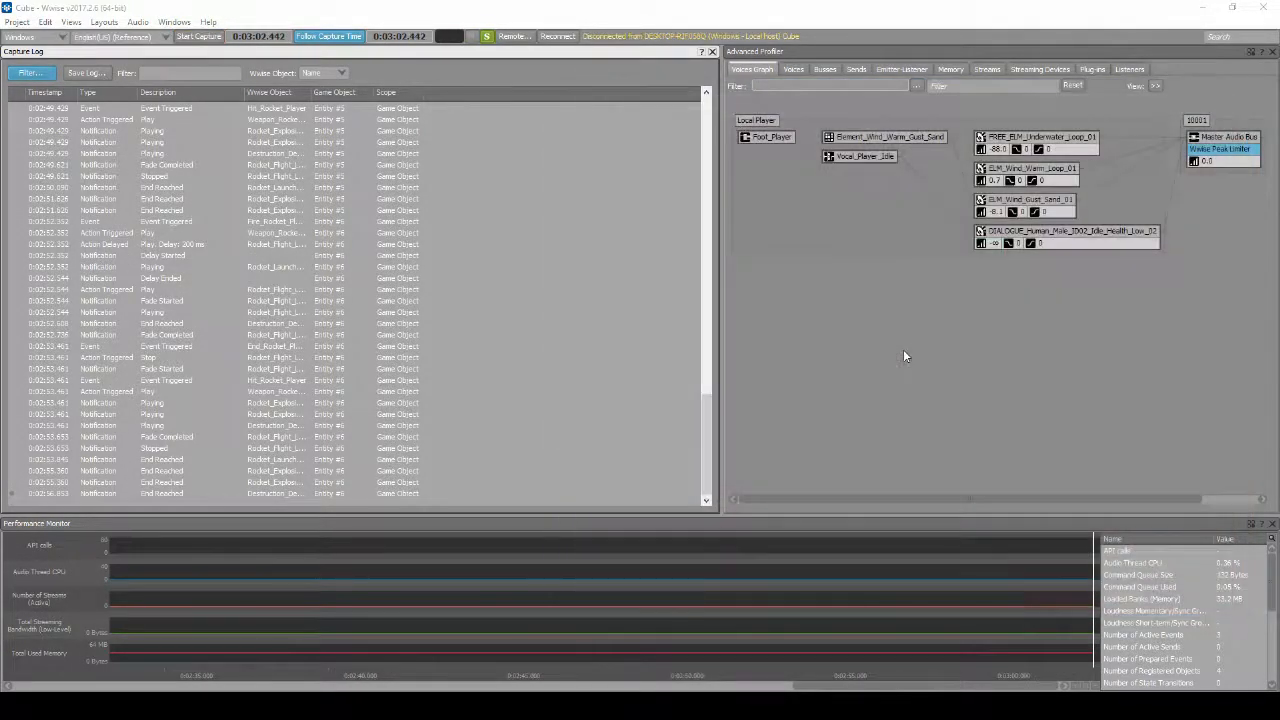
# Step: Save the project again and regenerate the DCP_the_core, Main and Music SoundBanks for Windows in English(US), closing the generation report
pyautogui.click(21, 23)
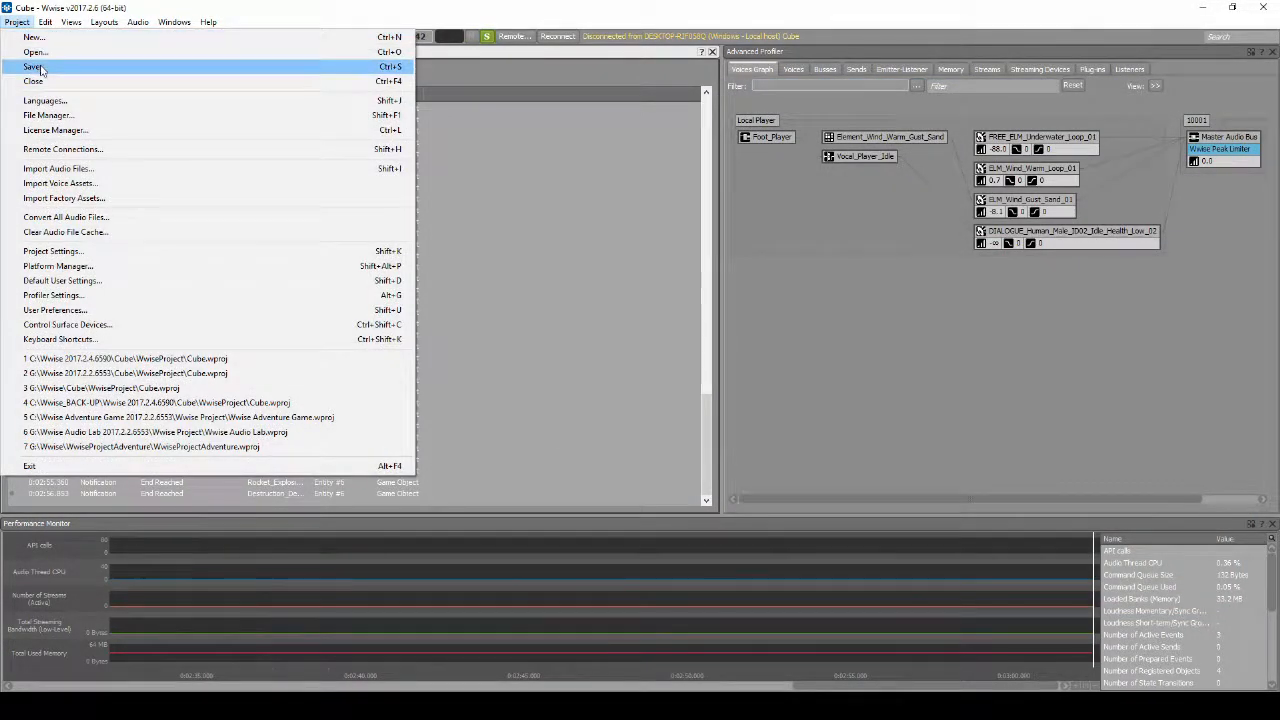
pyautogui.click(41, 68)
pyautogui.click(104, 22)
pyautogui.click(120, 68)
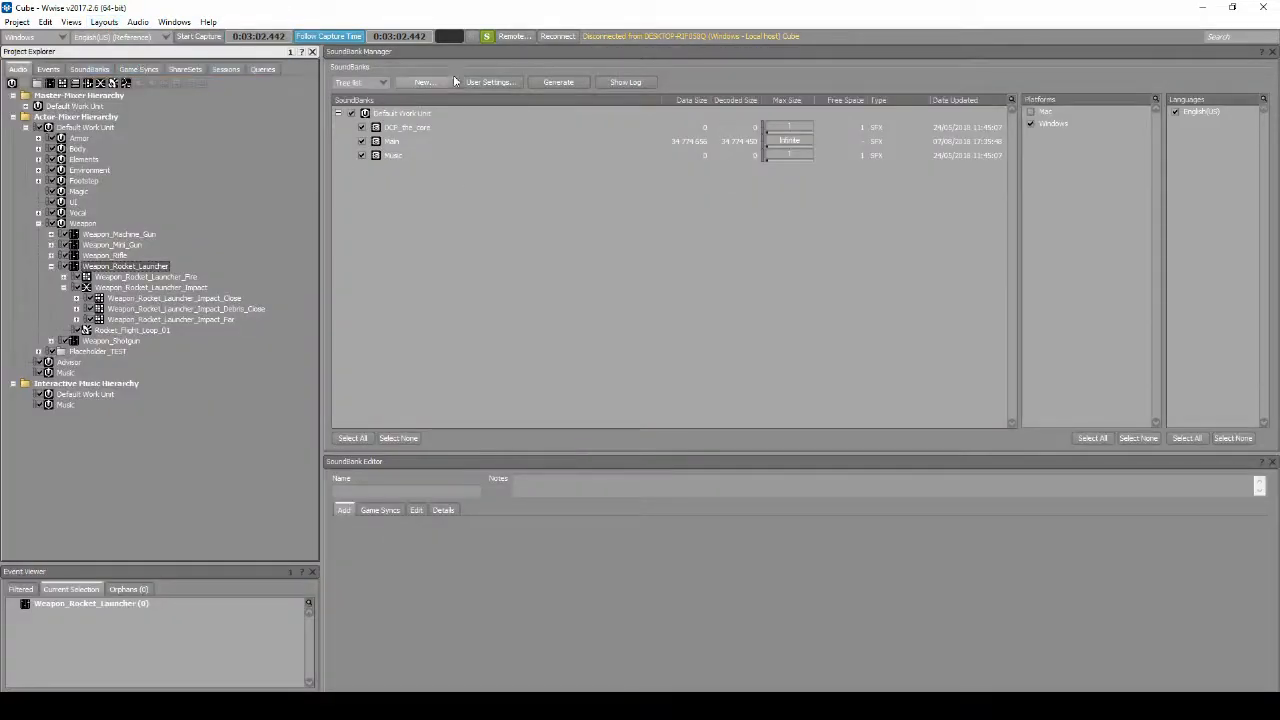
pyautogui.click(539, 85)
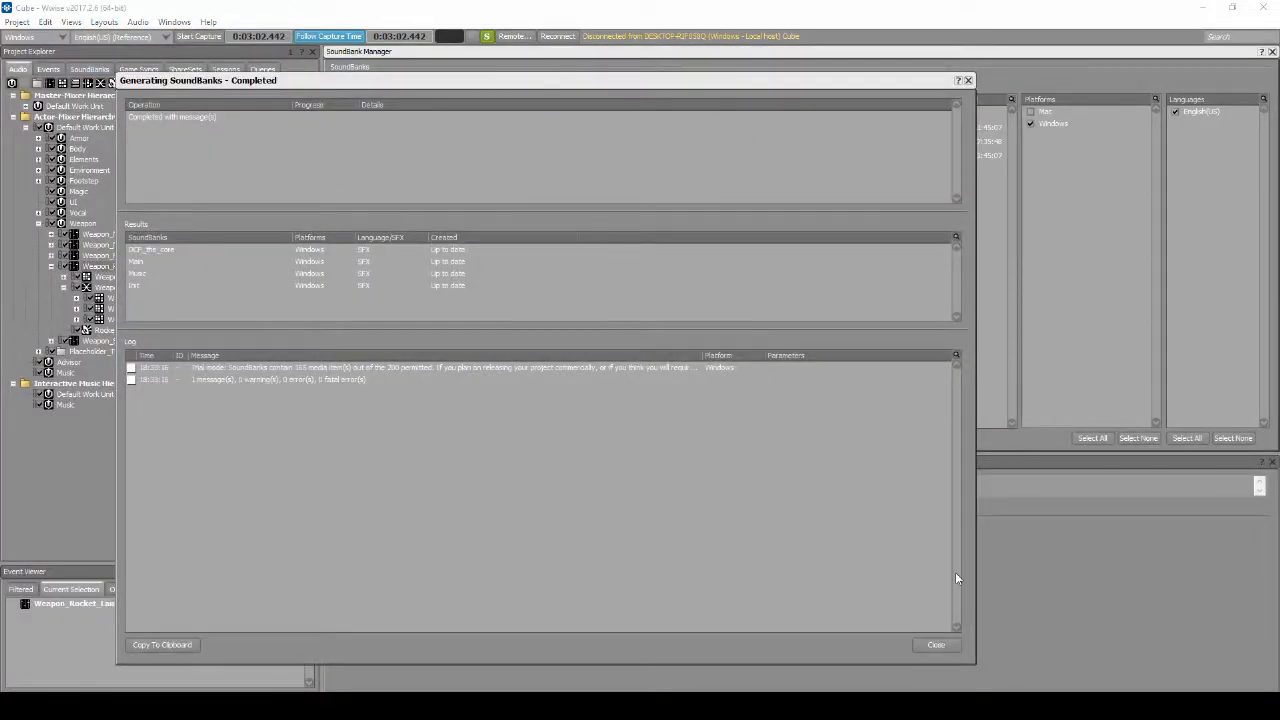
pyautogui.click(936, 645)
# Step: Generate an Integrity Report for Mac and Windows covering audio files and sources, hierarchies, broken references and optimizations
pyautogui.click(72, 22)
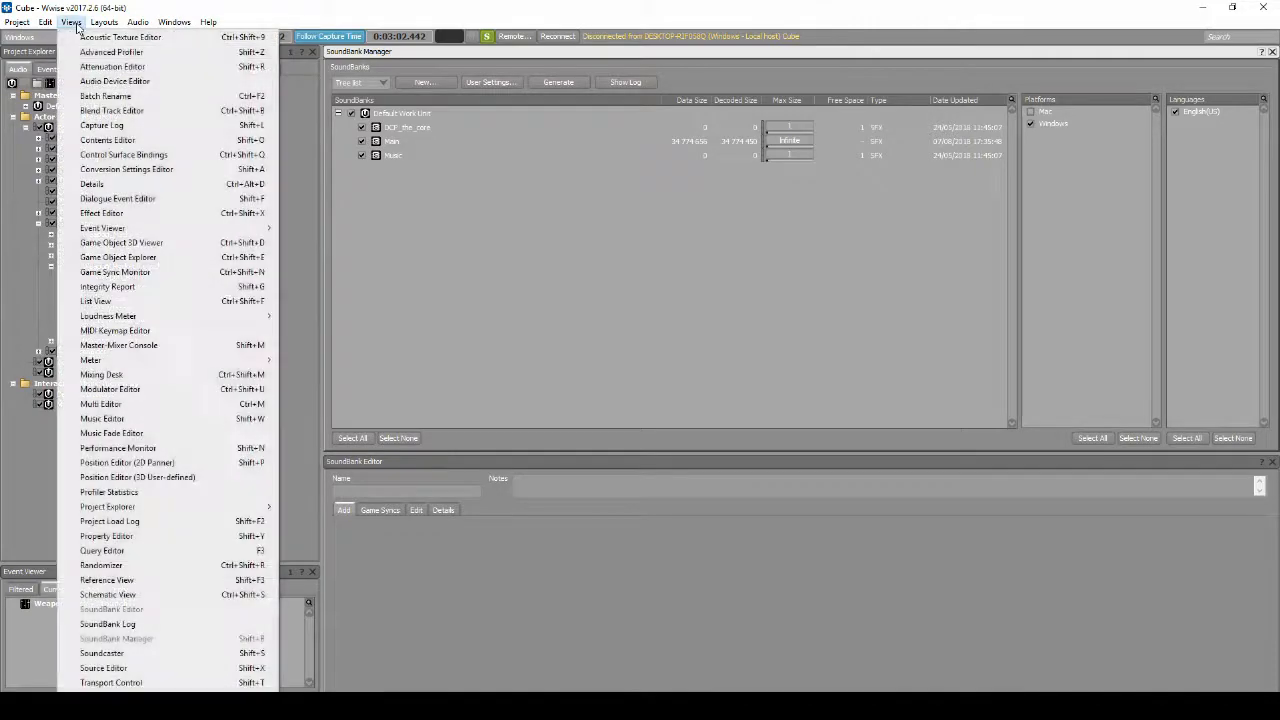
pyautogui.click(112, 286)
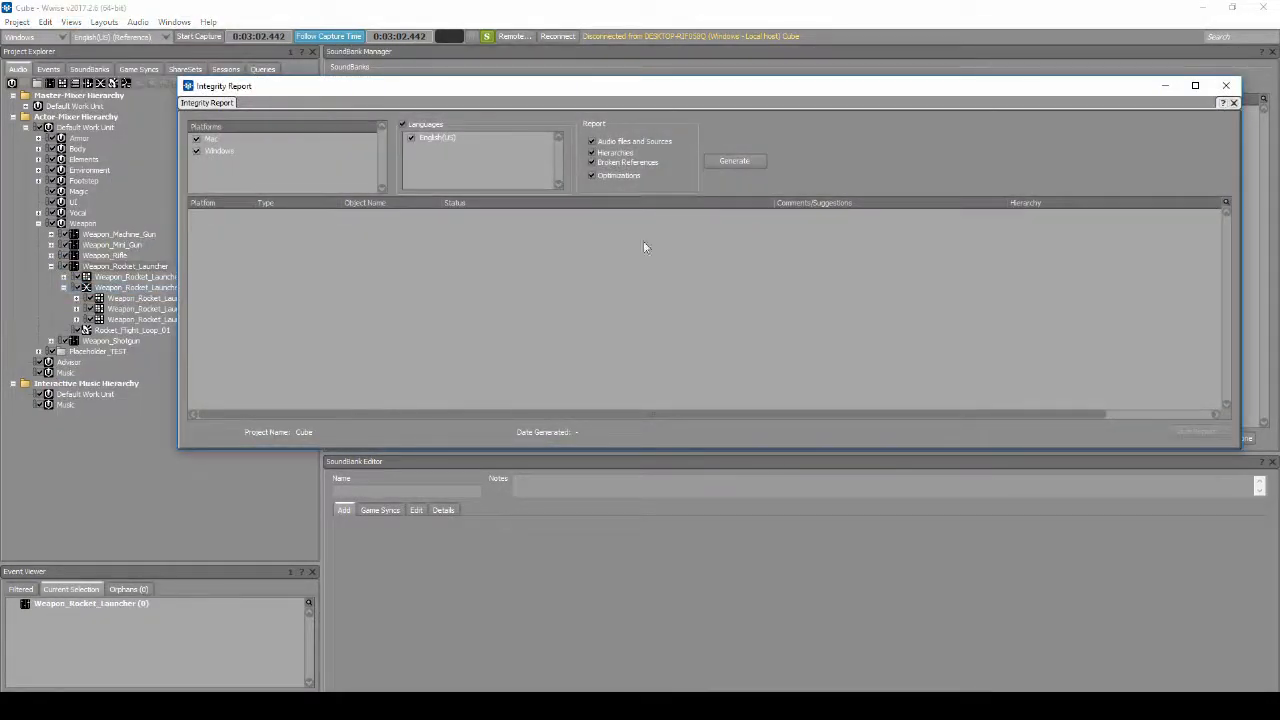
pyautogui.click(713, 162)
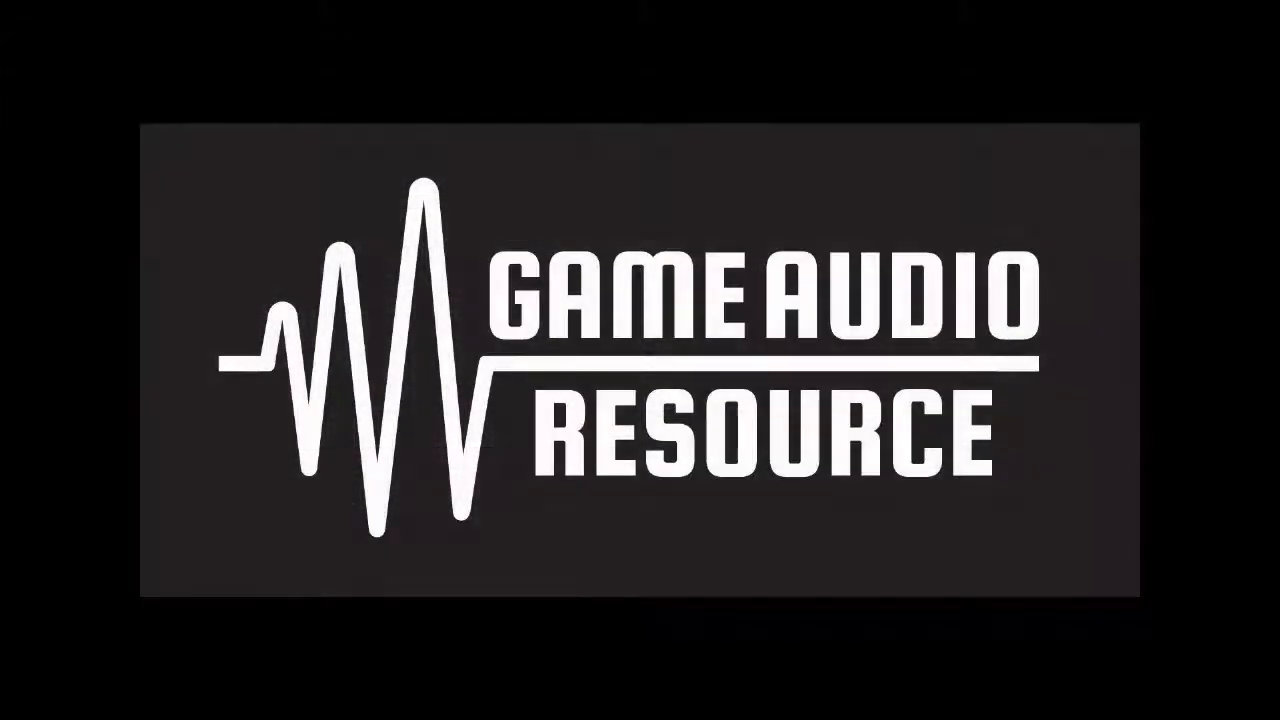